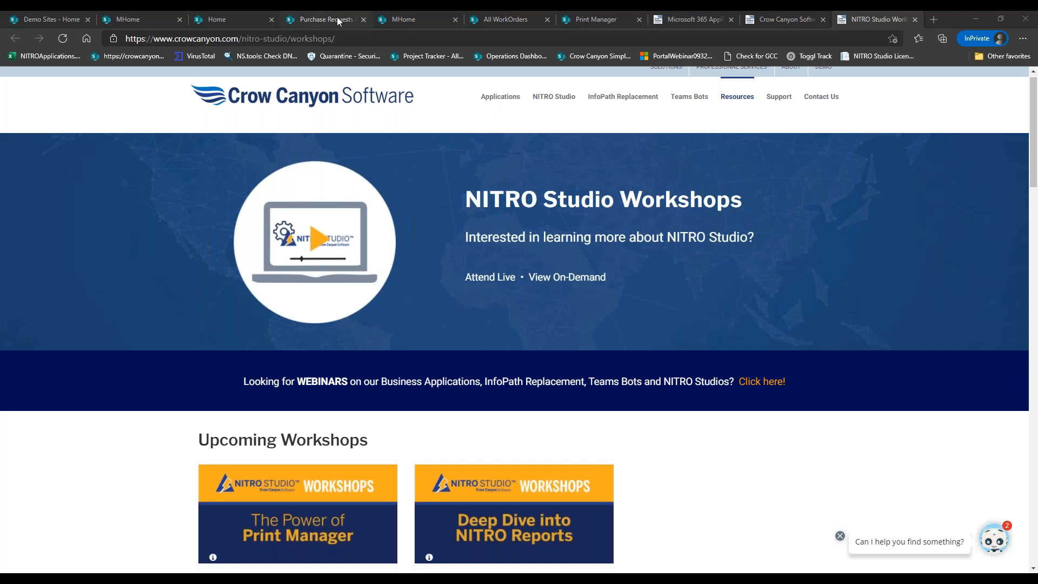
Step: Open the Crow Canyon Print Manager settings for the Work Orders list from that list's settings page
{"action": "left_click", "coordinate": [574, 23]}
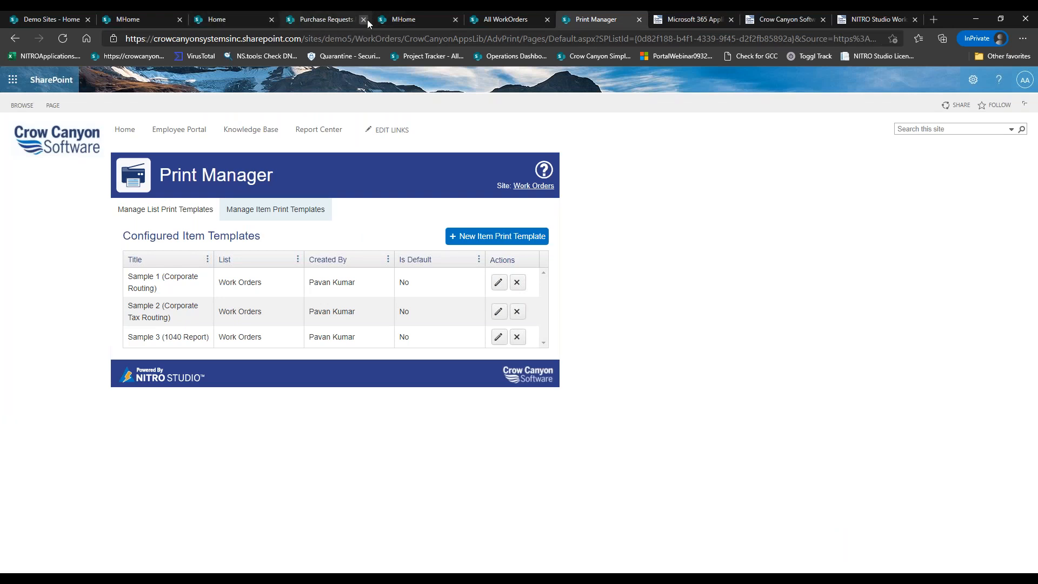
{"action": "left_click", "coordinate": [501, 21]}
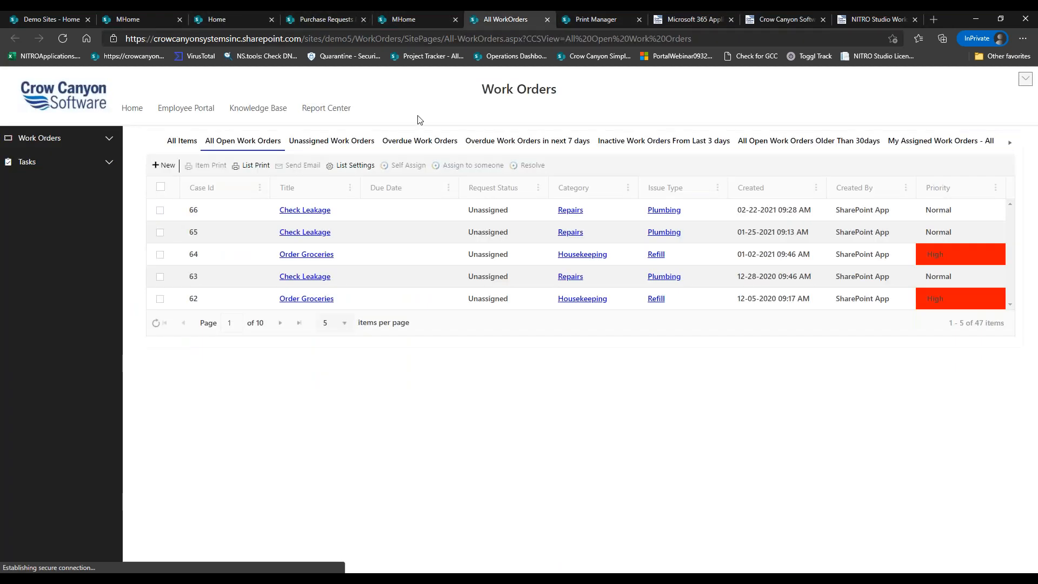
{"action": "left_click", "coordinate": [352, 165]}
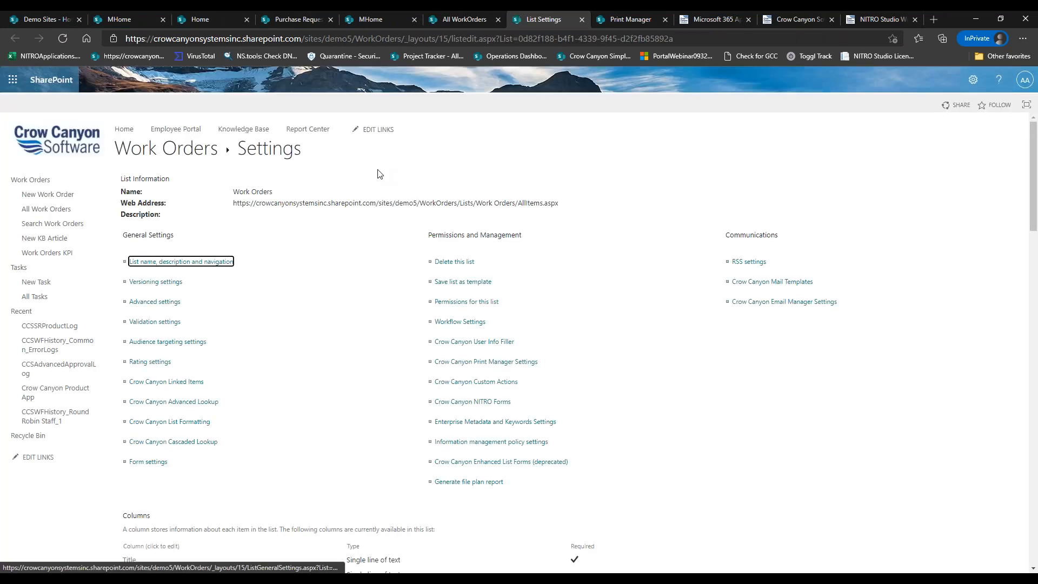
{"action": "left_click", "coordinate": [481, 362]}
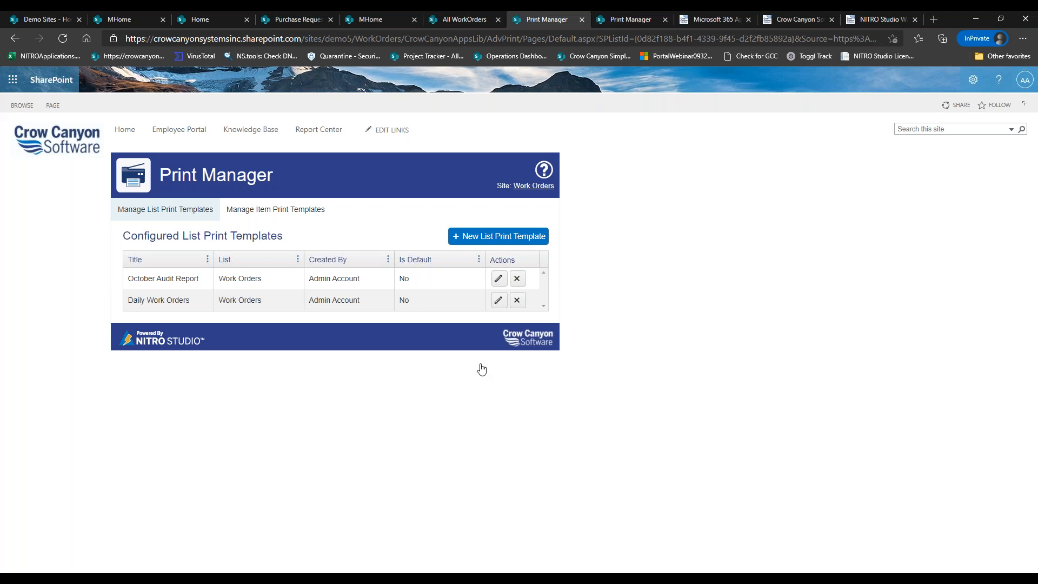
Step: Review the October Audit Report list print template's settings and its view and custom data filter options, and close it without saving
{"action": "left_click", "coordinate": [459, 18]}
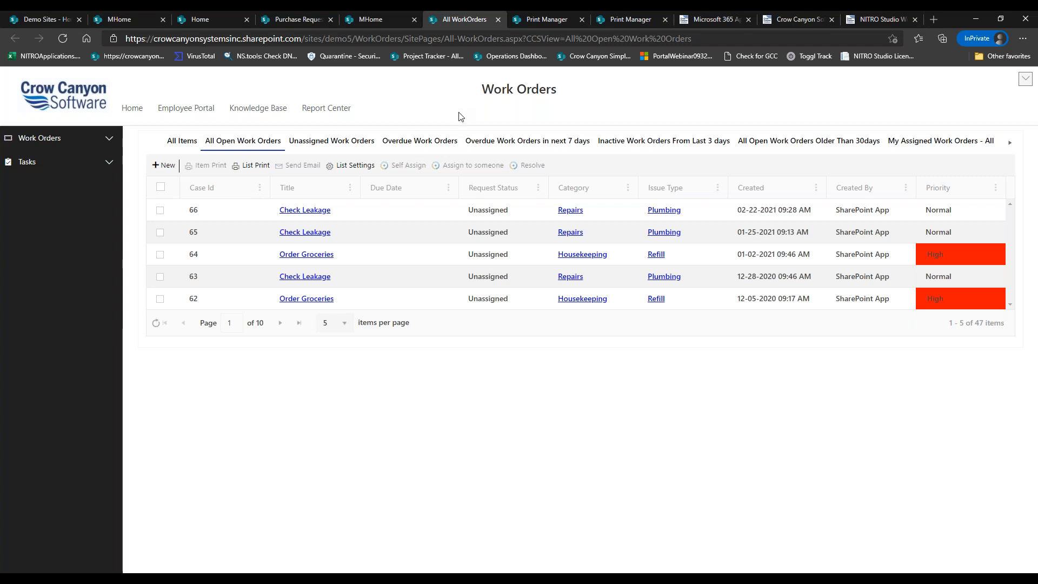
{"action": "left_click", "coordinate": [529, 19]}
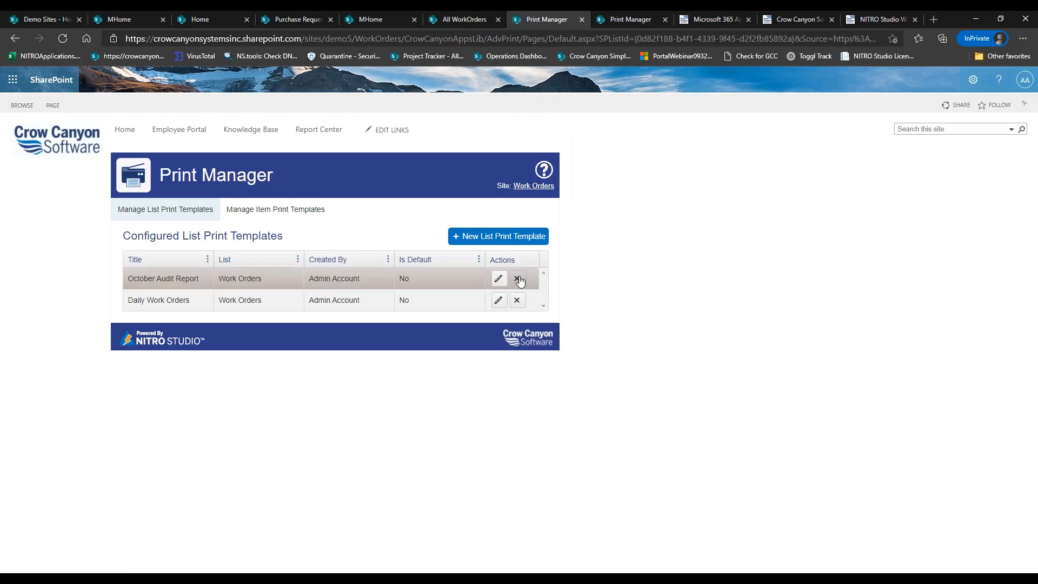
{"action": "left_click", "coordinate": [498, 278]}
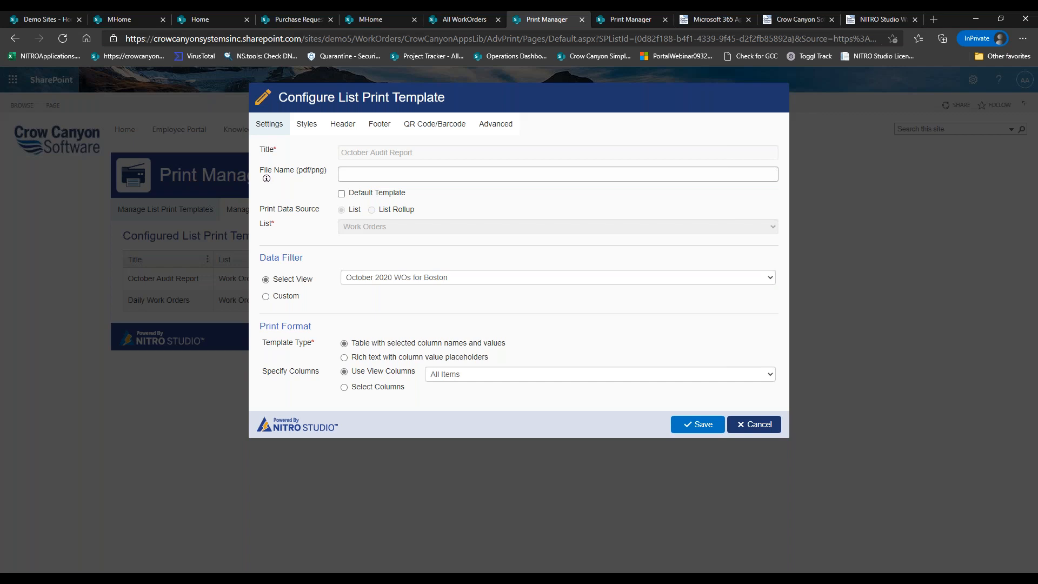
{"action": "left_click", "coordinate": [430, 172]}
{"action": "left_click", "coordinate": [292, 298]}
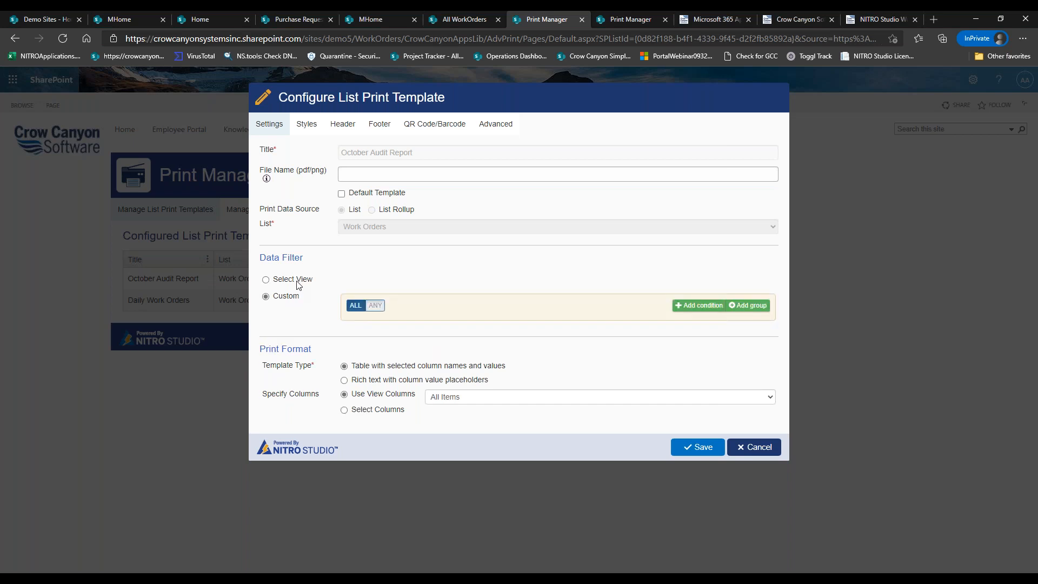
{"action": "left_click", "coordinate": [297, 281]}
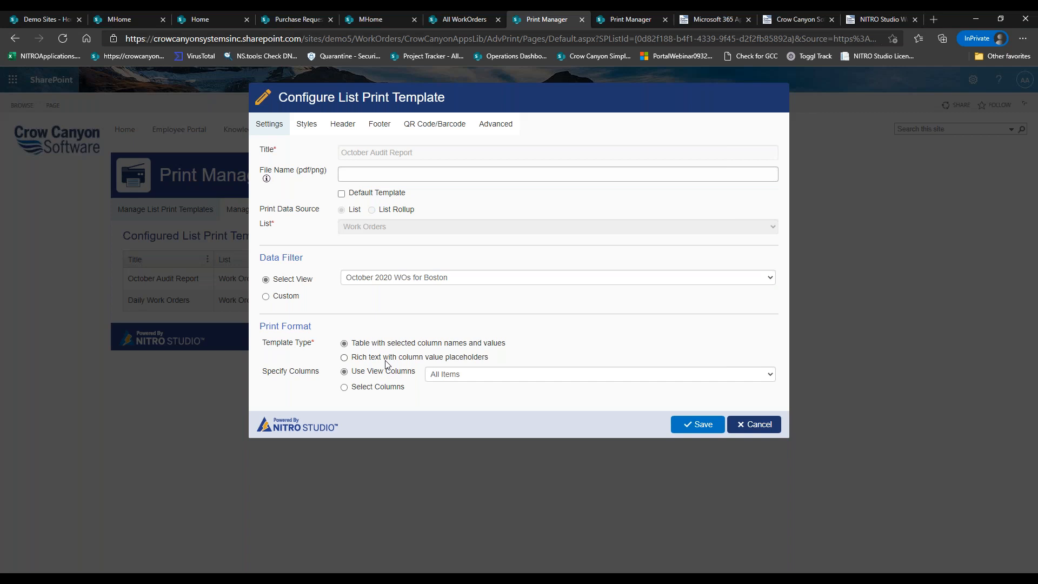
{"action": "left_click", "coordinate": [750, 427]}
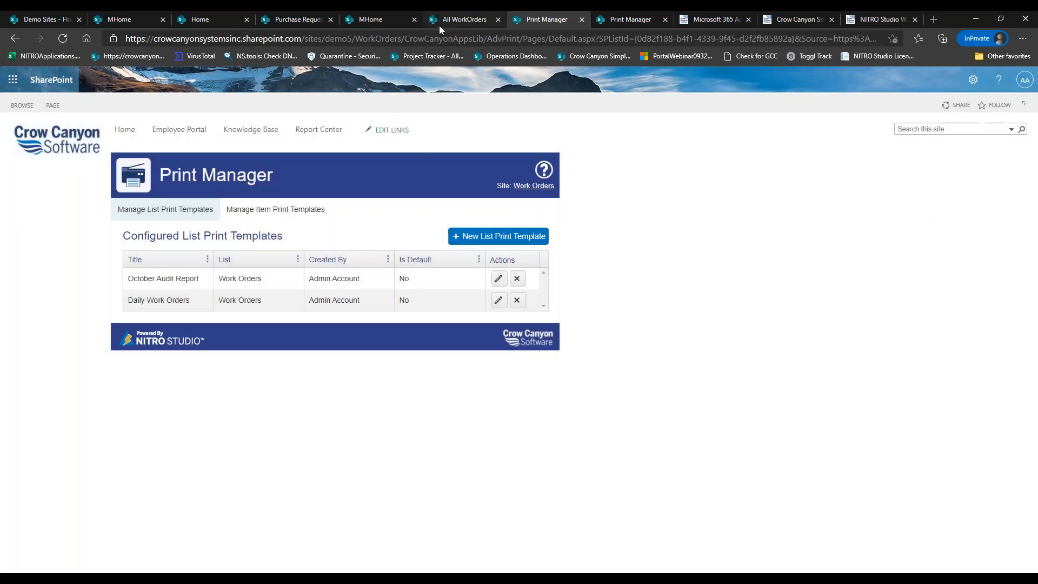
Step: Preview the list print of the work orders with the October Audit Report template and examine its Created dates
{"action": "left_click", "coordinate": [454, 18]}
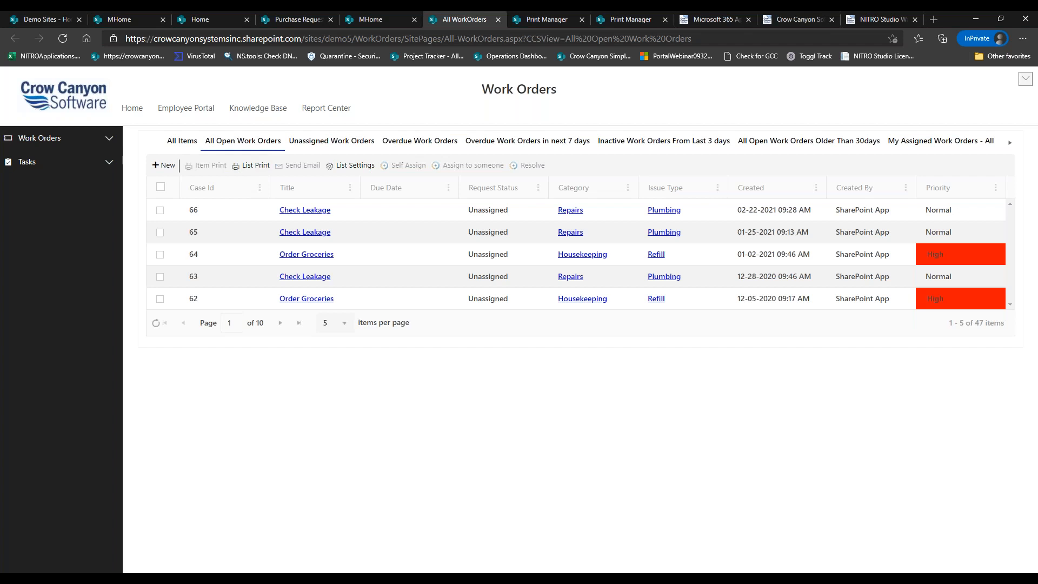
{"action": "left_click", "coordinate": [239, 172]}
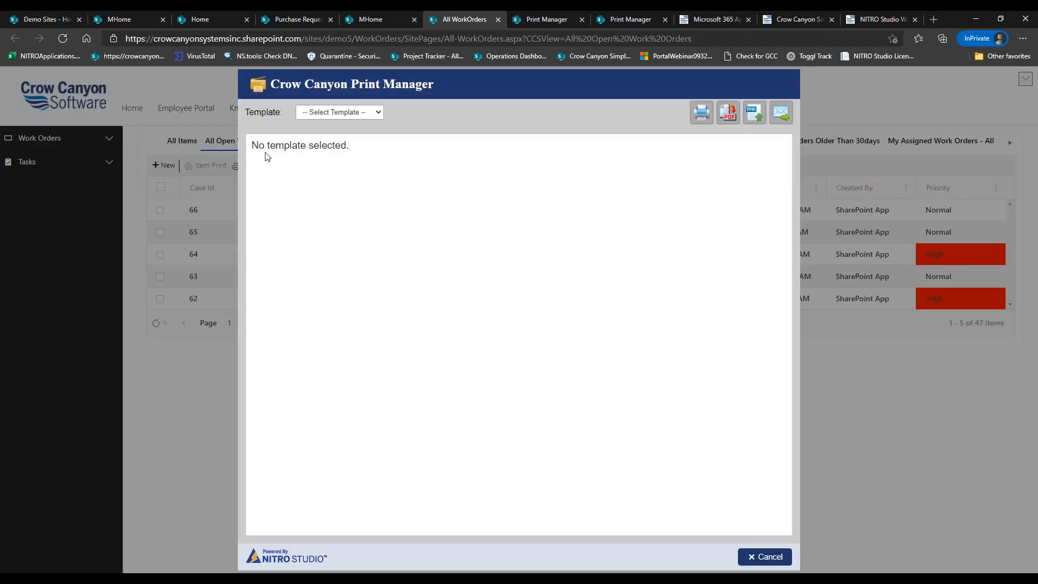
{"action": "left_click", "coordinate": [319, 116]}
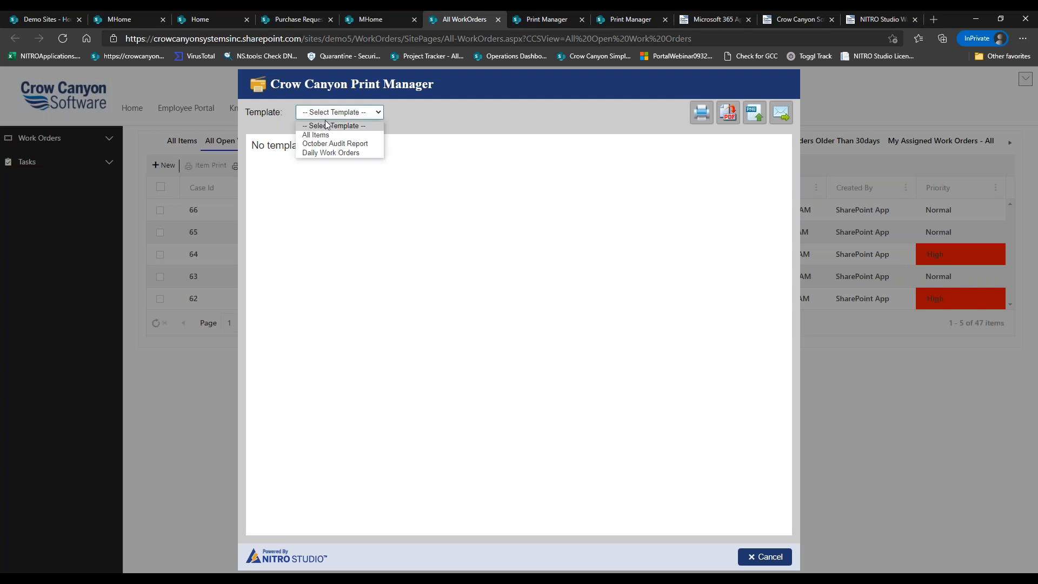
{"action": "left_click", "coordinate": [355, 143]}
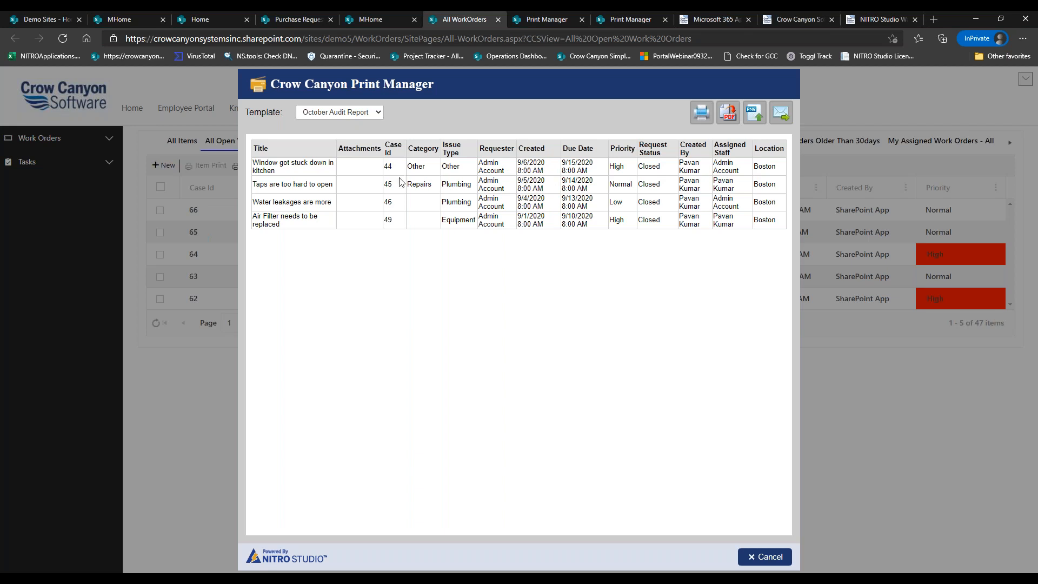
{"action": "left_click_drag", "start_coordinate": [521, 162], "coordinate": [548, 219]}
{"action": "left_click", "coordinate": [547, 220]}
Step: Set the October Audit Report list print template's odd row background color to rgba(222, 222, 222, 1) and save the template
{"action": "left_click", "coordinate": [549, 19]}
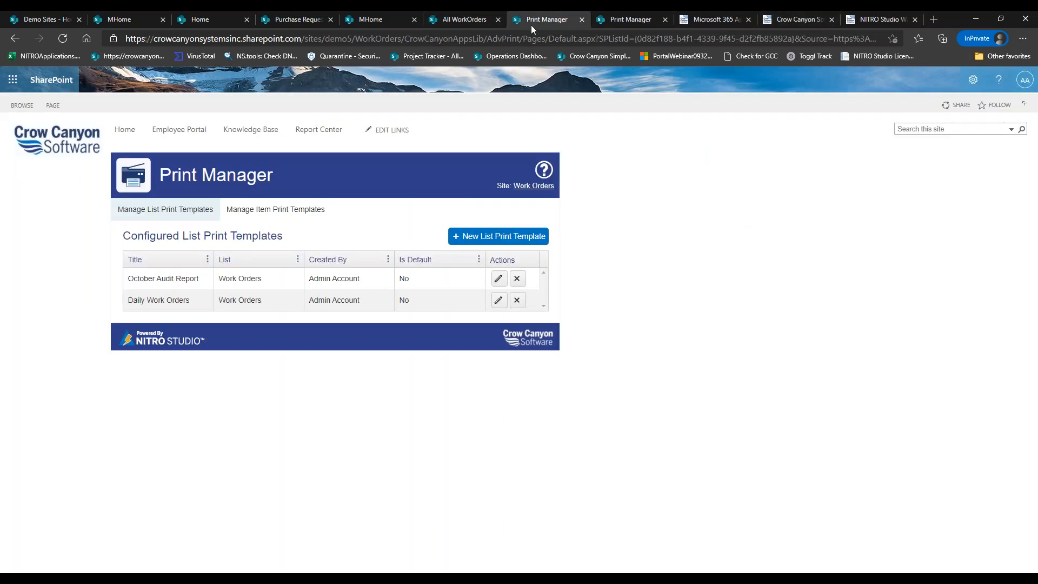
{"action": "left_click", "coordinate": [617, 19]}
{"action": "left_click", "coordinate": [565, 18]}
{"action": "left_click", "coordinate": [497, 279]}
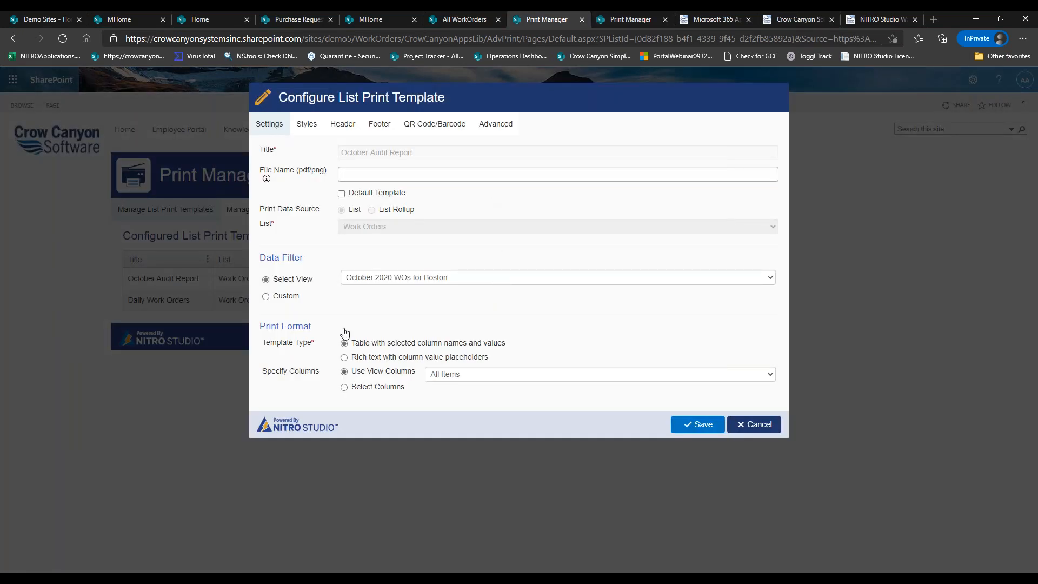
{"action": "left_click", "coordinate": [306, 124]}
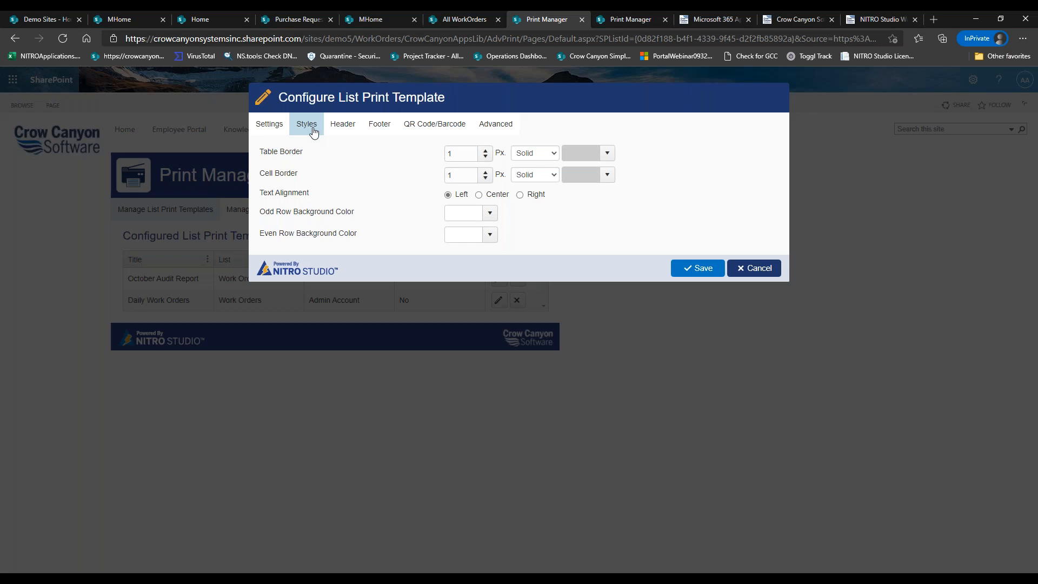
{"action": "left_click", "coordinate": [488, 214]}
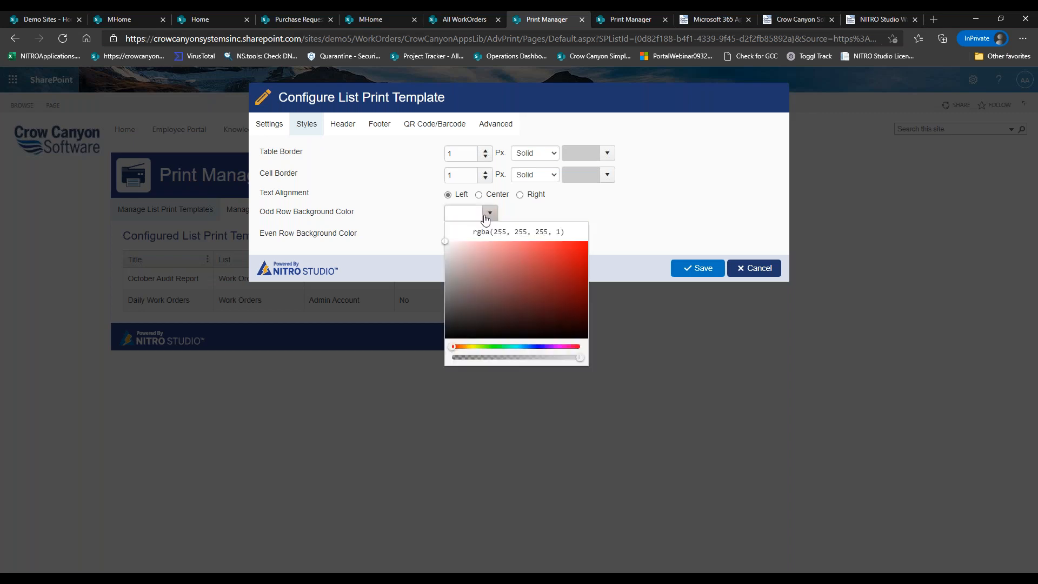
{"action": "left_click_drag", "start_coordinate": [456, 268], "coordinate": [445, 254]}
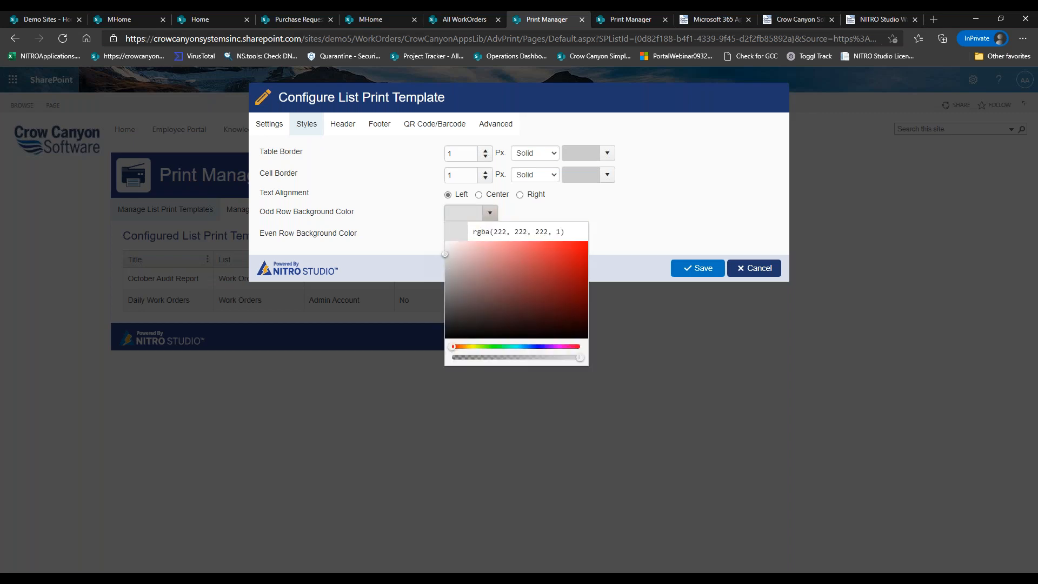
{"action": "left_click", "coordinate": [430, 219]}
{"action": "left_click", "coordinate": [682, 266]}
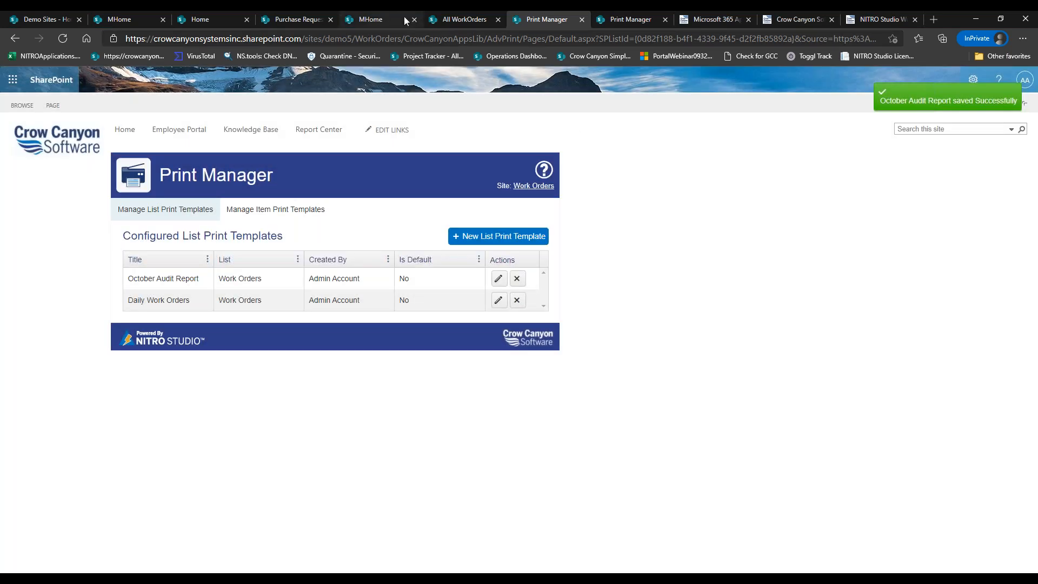
Step: Reload the Work Orders page, preview the list print with the October Audit Report template again, and close the preview
{"action": "left_click", "coordinate": [441, 19]}
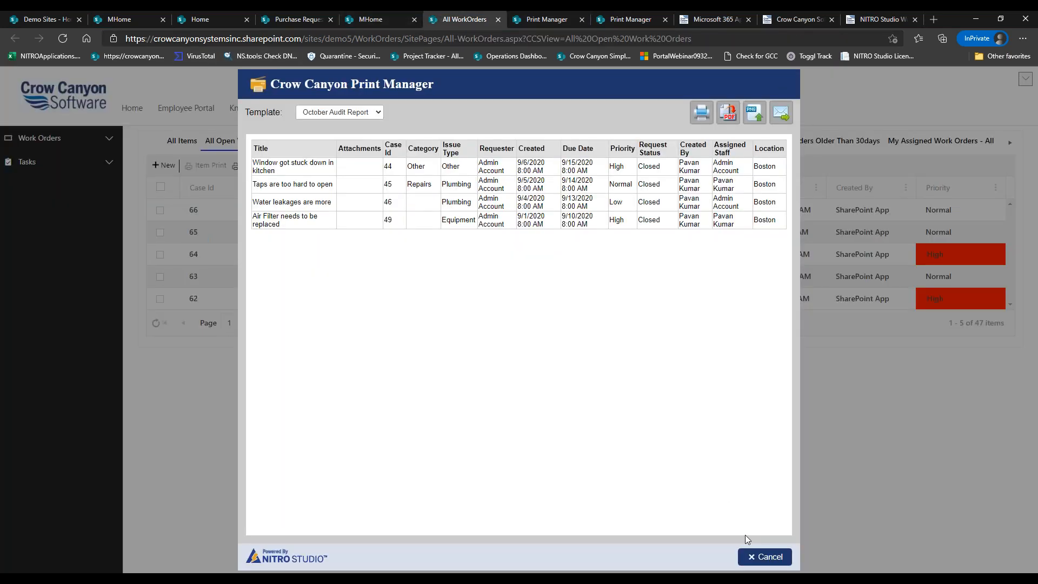
{"action": "left_click", "coordinate": [765, 557]}
{"action": "left_click", "coordinate": [64, 39]}
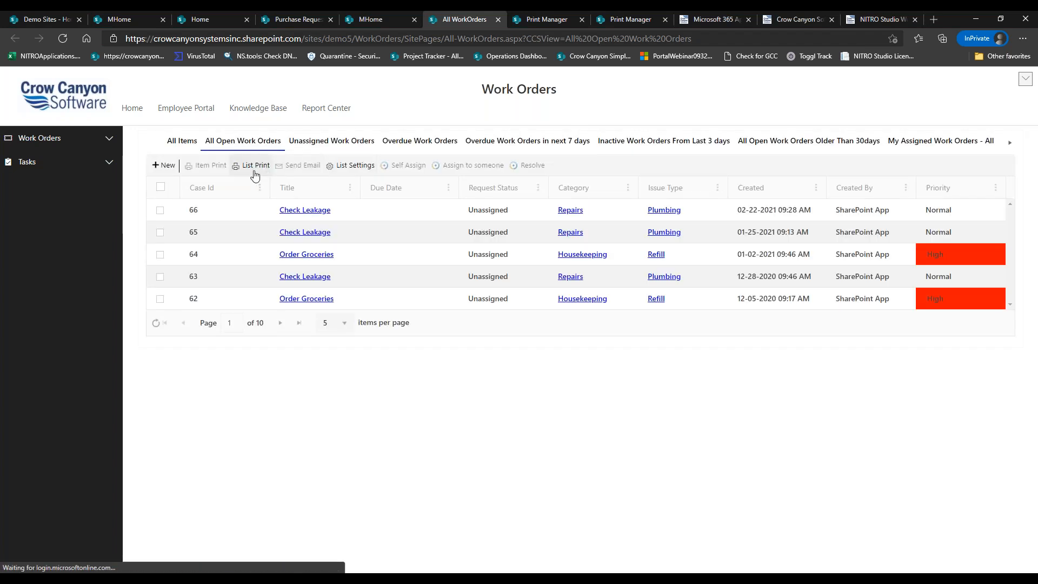
{"action": "left_click", "coordinate": [255, 171]}
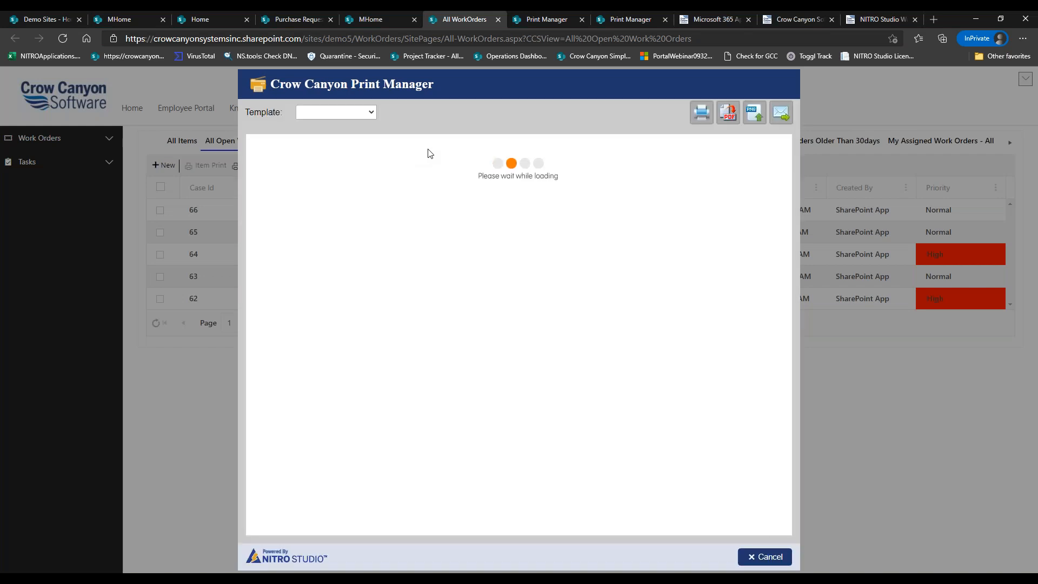
{"action": "left_click", "coordinate": [352, 112]}
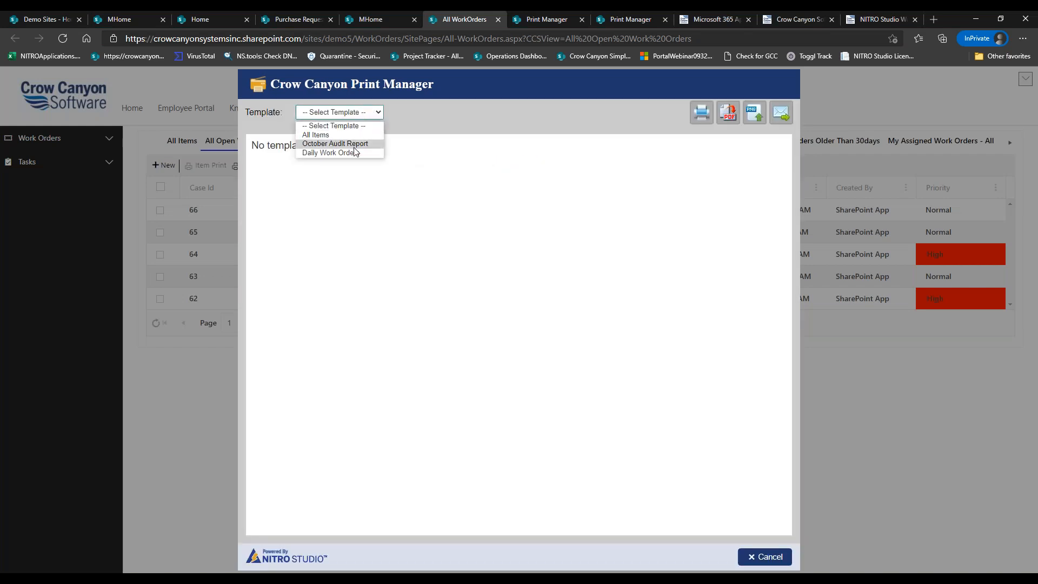
{"action": "left_click", "coordinate": [354, 146]}
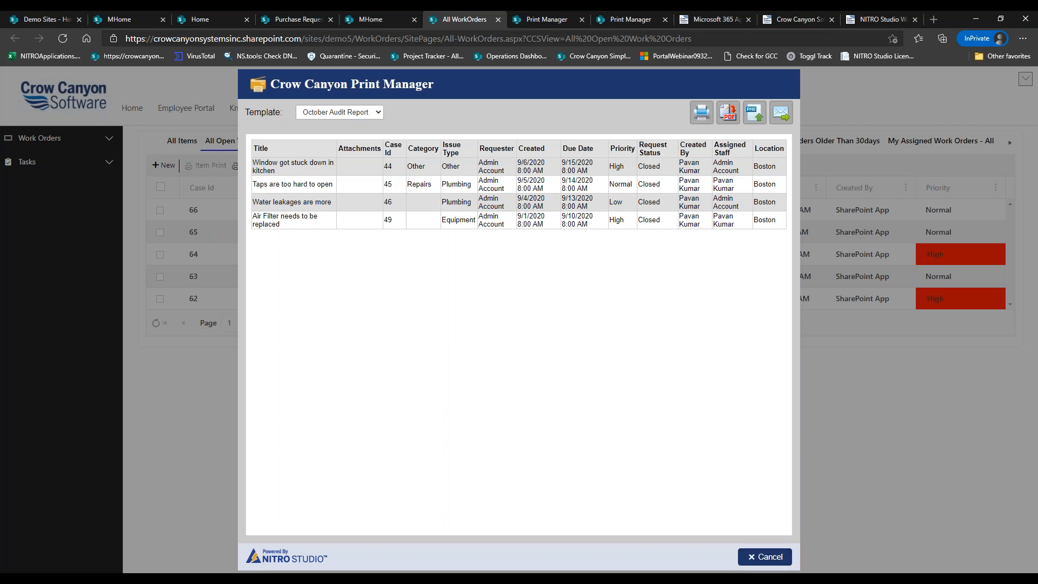
{"action": "left_click", "coordinate": [770, 557]}
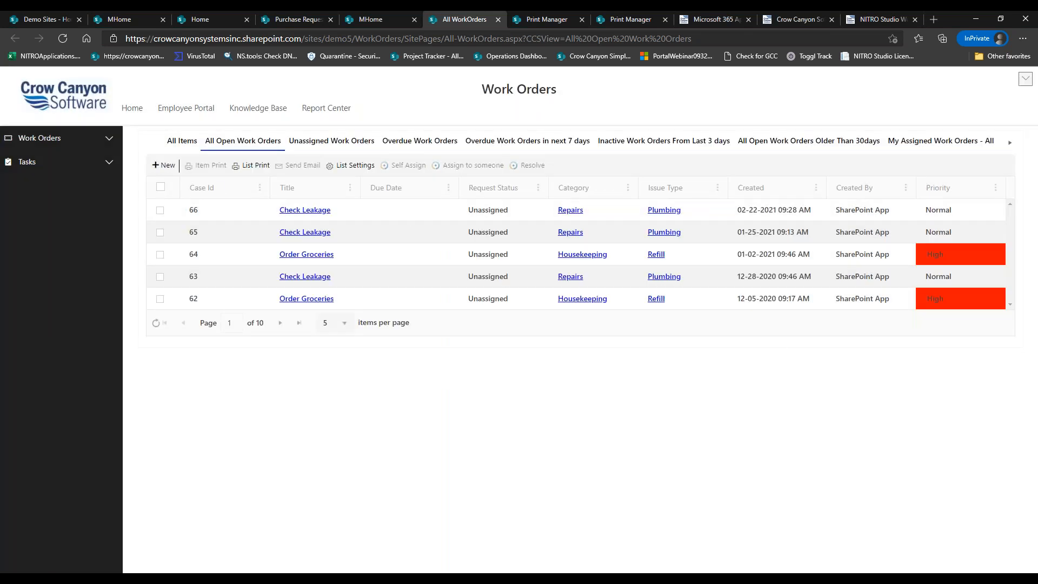
Step: Open the Check Leakage work order with case ID 66 and preview its print with the All Fields template
{"action": "left_click", "coordinate": [160, 210]}
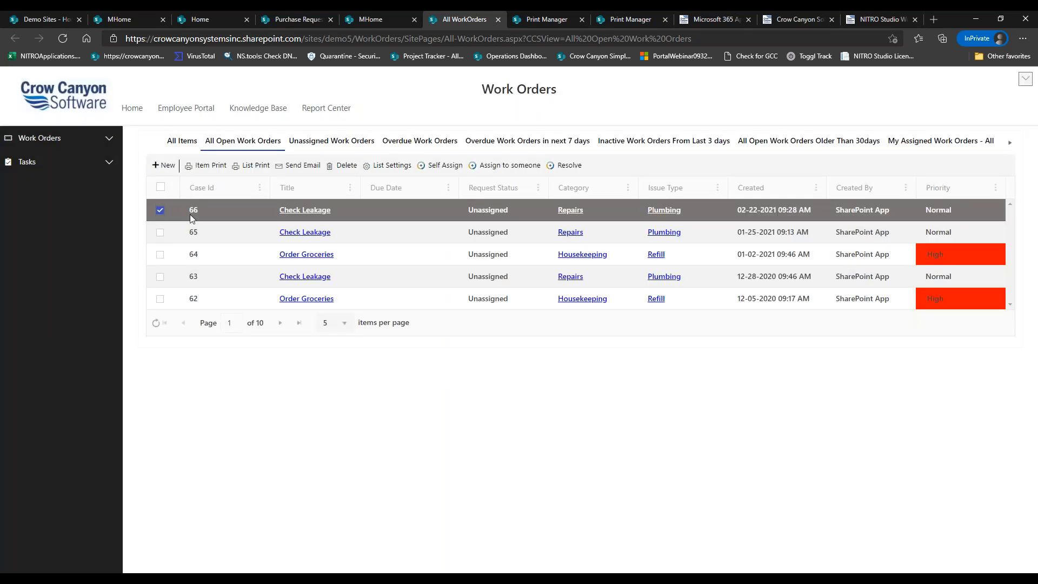
{"action": "left_click", "coordinate": [314, 212]}
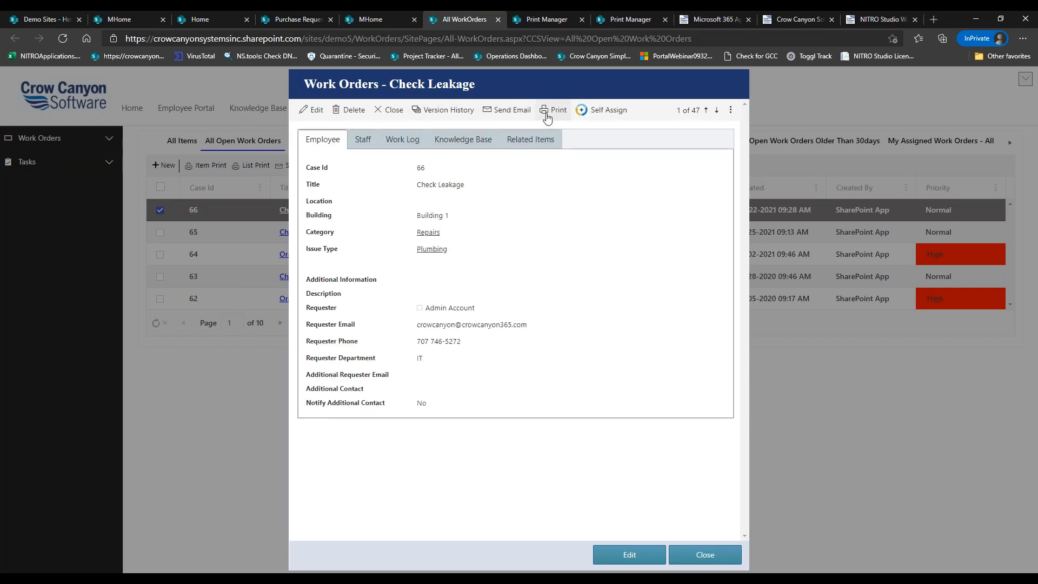
{"action": "left_click", "coordinate": [552, 111]}
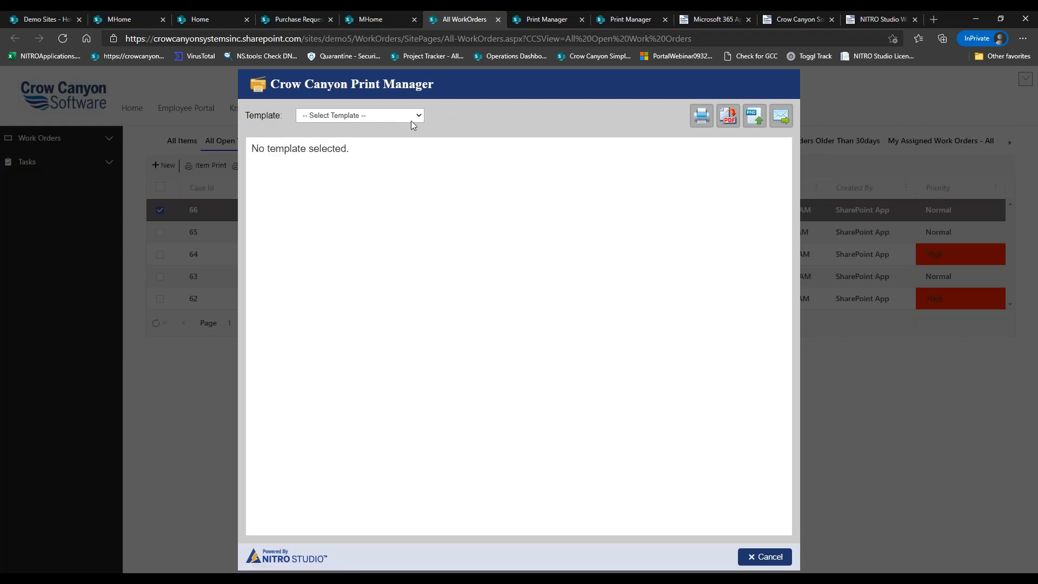
{"action": "left_click", "coordinate": [411, 120]}
{"action": "left_click", "coordinate": [401, 134]}
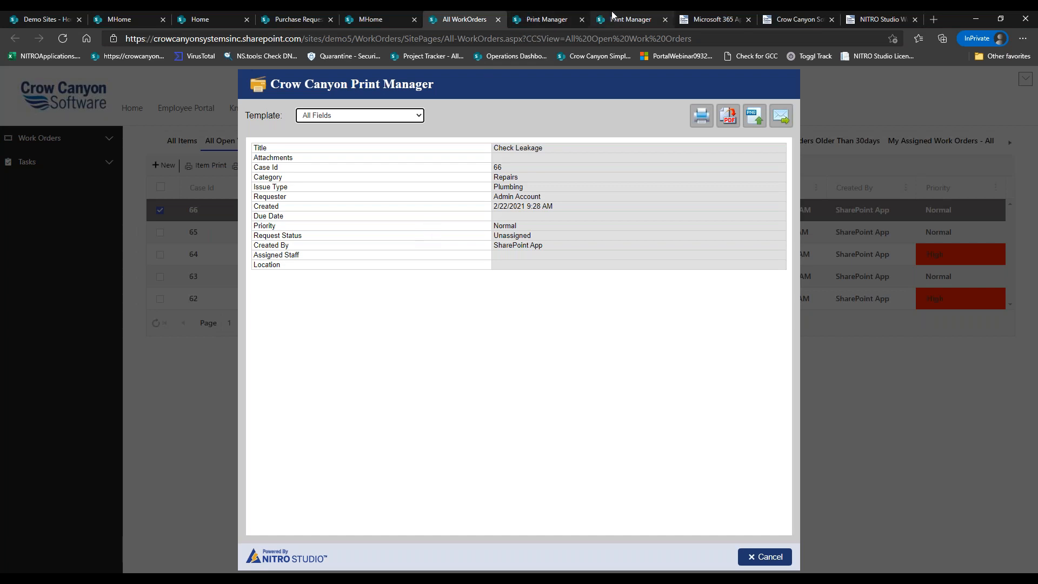
Step: Review the Sample 1 (Corporate Routing) item print template's rich text layout in Print Manager and close it without saving
{"action": "left_click", "coordinate": [631, 19]}
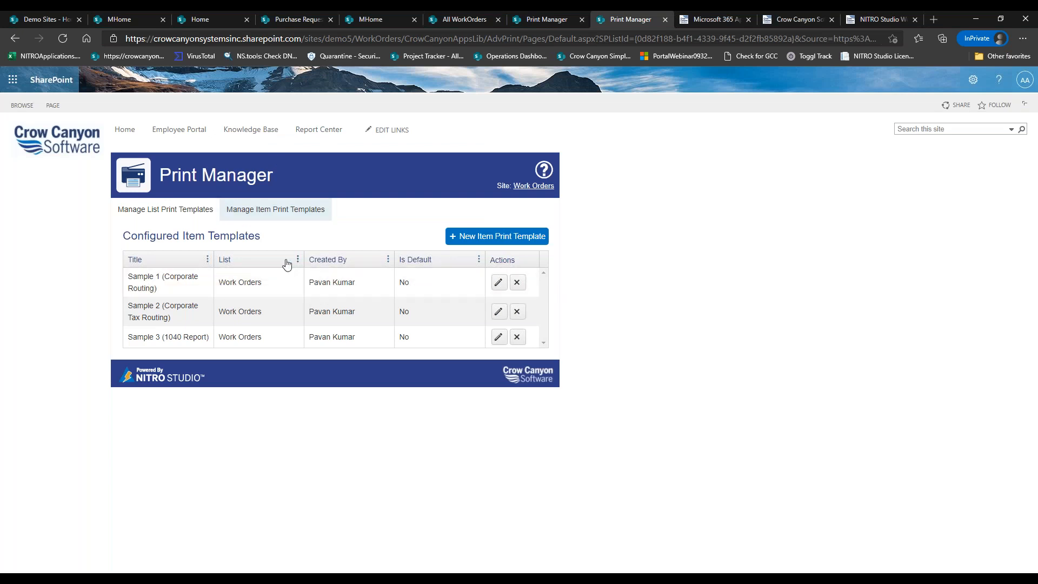
{"action": "left_click", "coordinate": [199, 222]}
{"action": "left_click", "coordinate": [615, 20]}
{"action": "left_click", "coordinate": [496, 283]}
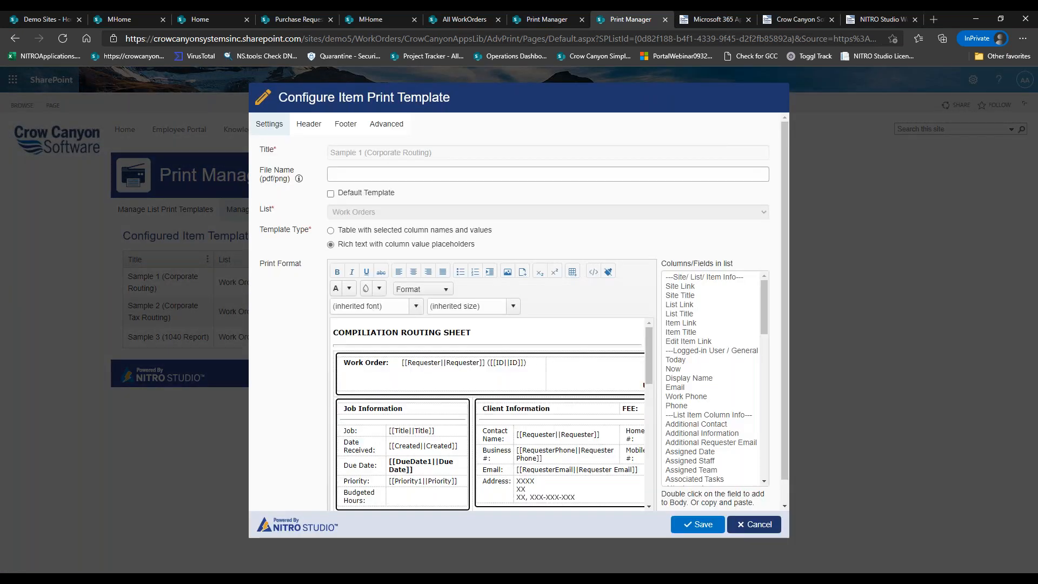
{"action": "left_click", "coordinate": [755, 524]}
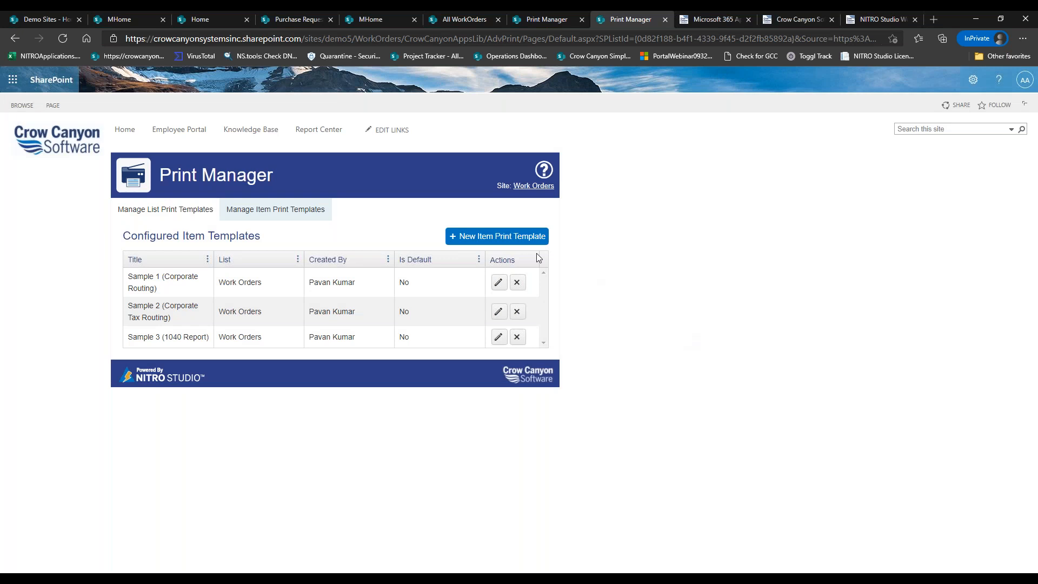
Step: Start a new item print template, review its table style options, and cancel without saving
{"action": "left_click", "coordinate": [500, 237]}
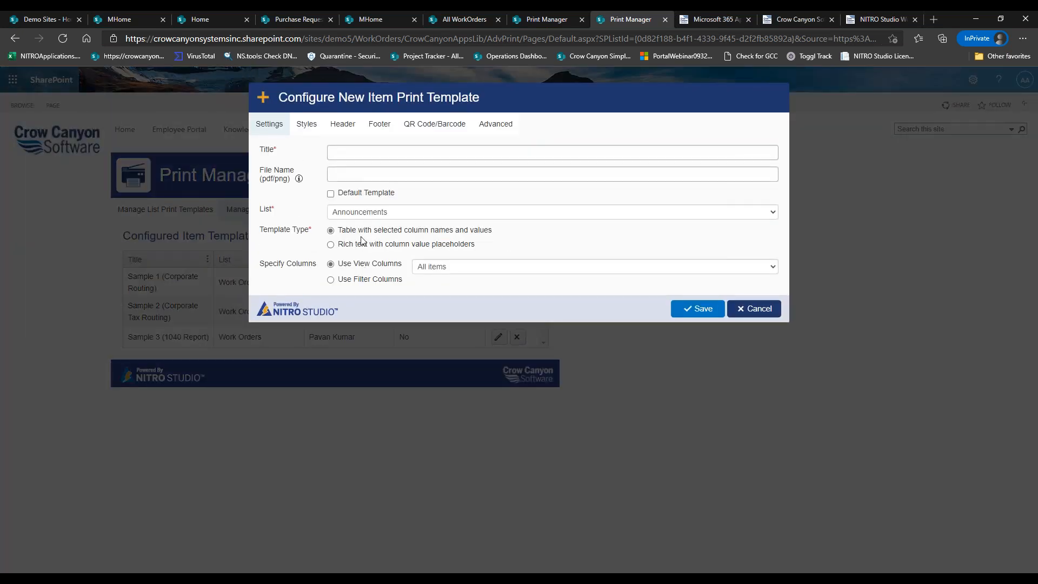
{"action": "left_click", "coordinate": [305, 128]}
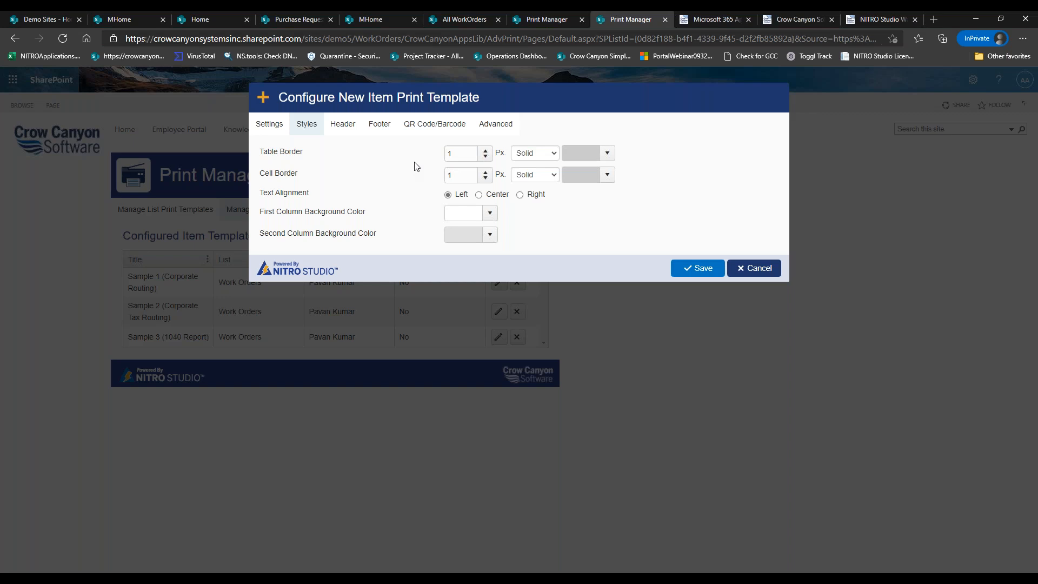
{"action": "left_click", "coordinate": [737, 270]}
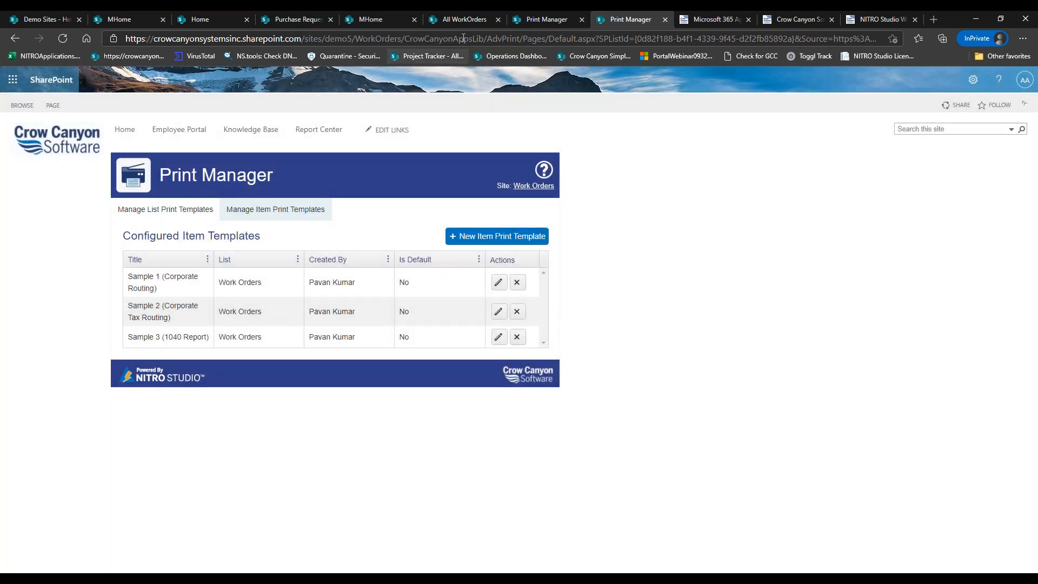
Step: Review the email form for the Check Leakage print preview, cancel it, and close the preview and the work order
{"action": "left_click", "coordinate": [450, 21]}
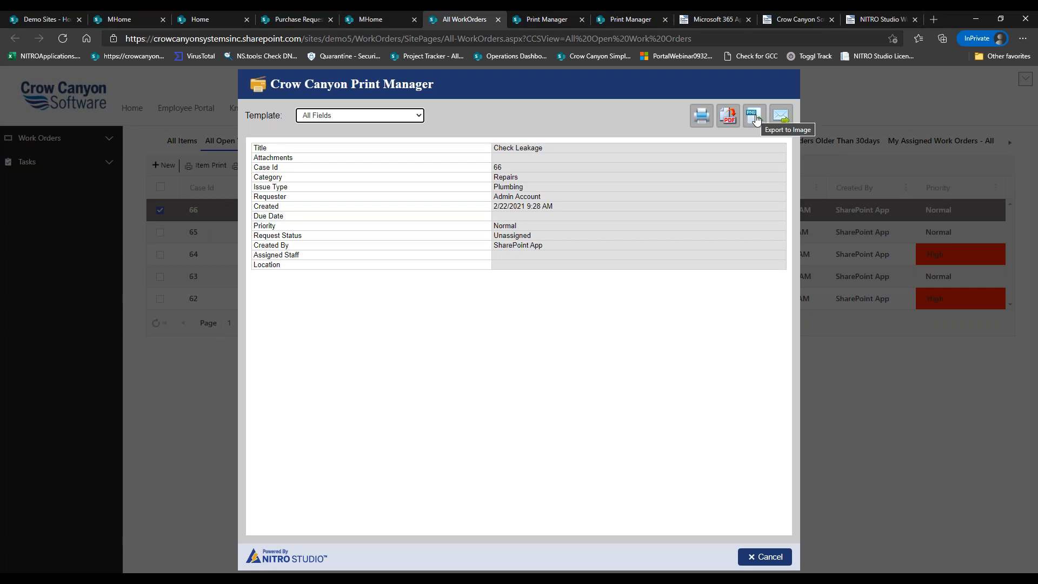
{"action": "left_click", "coordinate": [776, 119]}
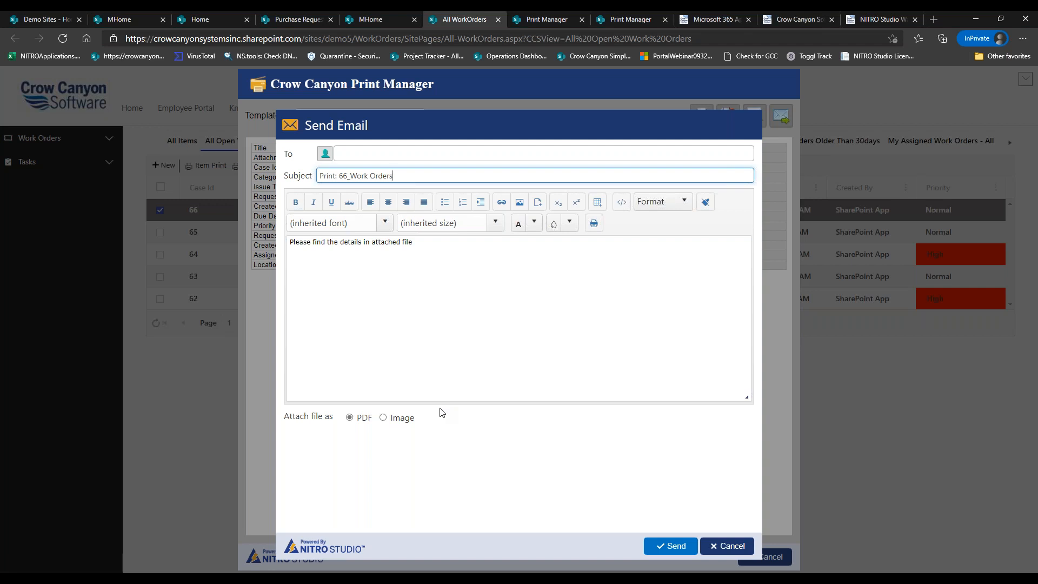
{"action": "left_click", "coordinate": [731, 546]}
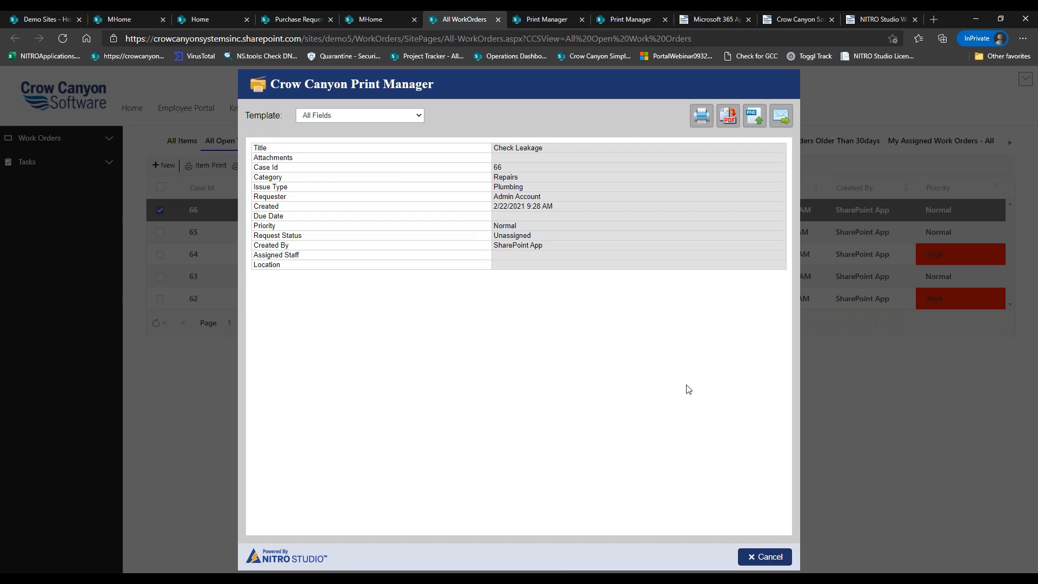
{"action": "left_click", "coordinate": [754, 560]}
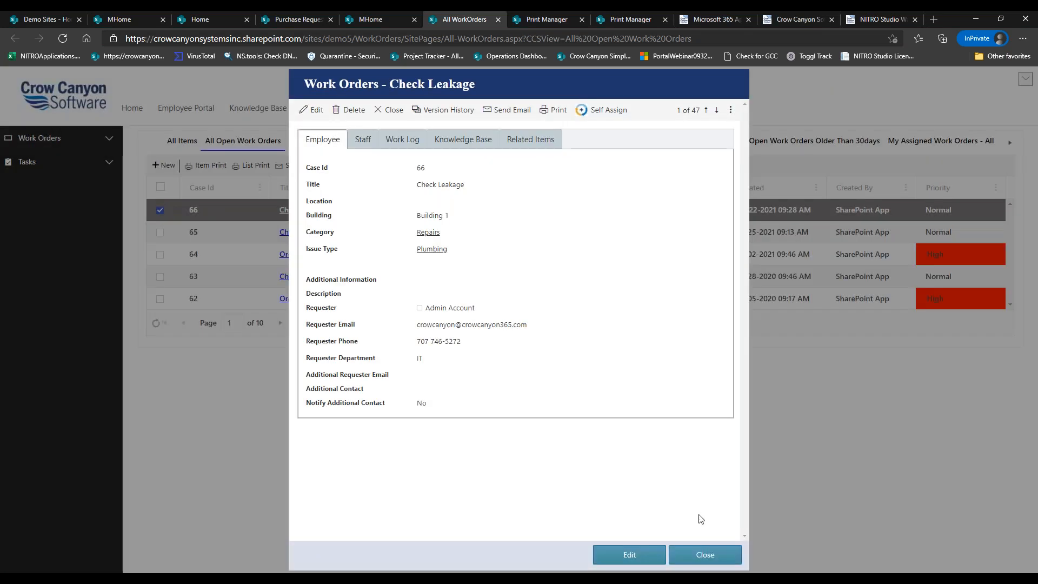
{"action": "left_click", "coordinate": [694, 555]}
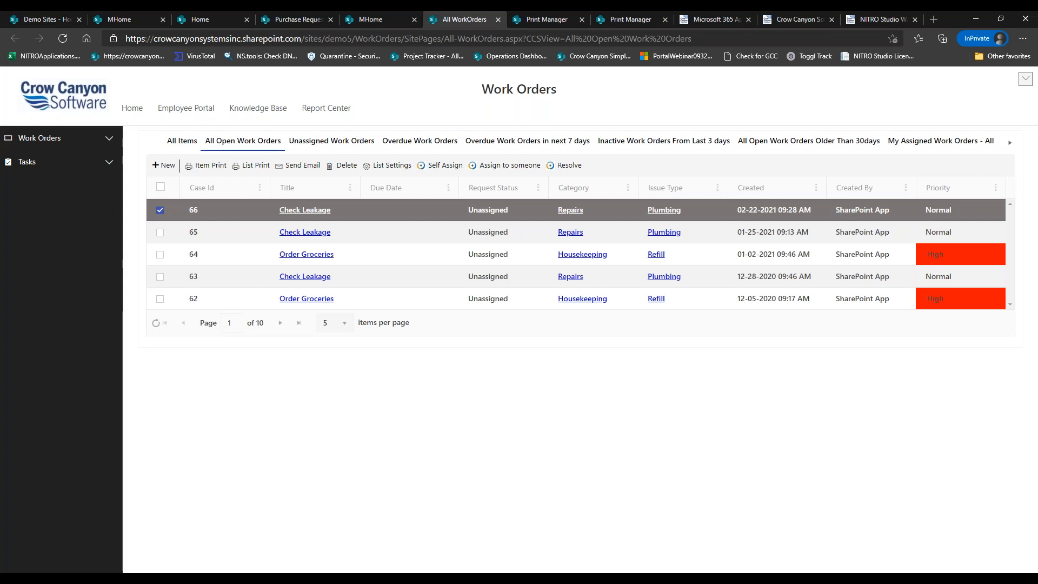
Step: Open the Daily Work Orders list print template in Print Manager and examine its rich text print format
{"action": "left_click", "coordinate": [546, 20]}
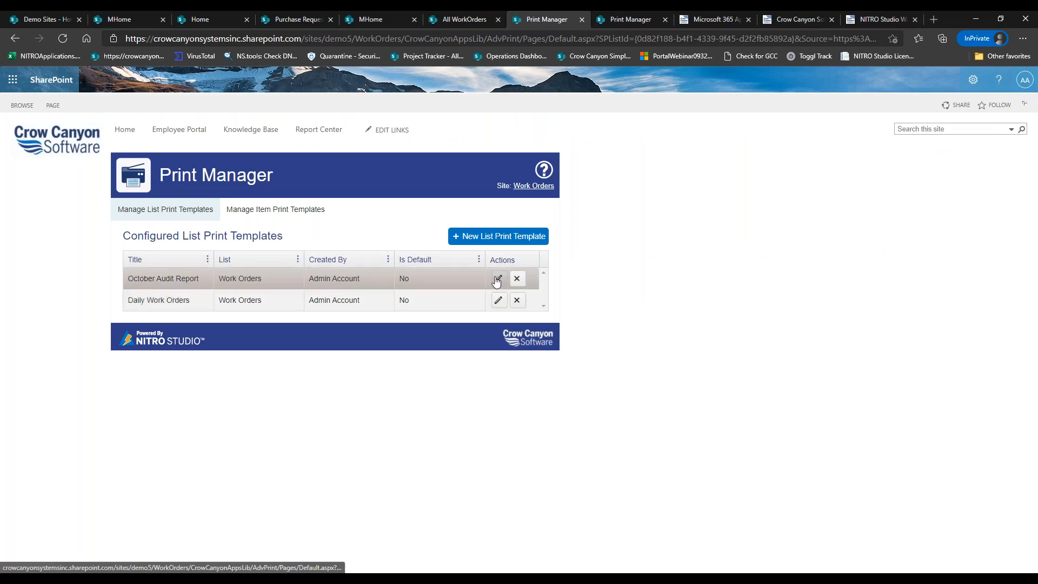
{"action": "left_click", "coordinate": [498, 300]}
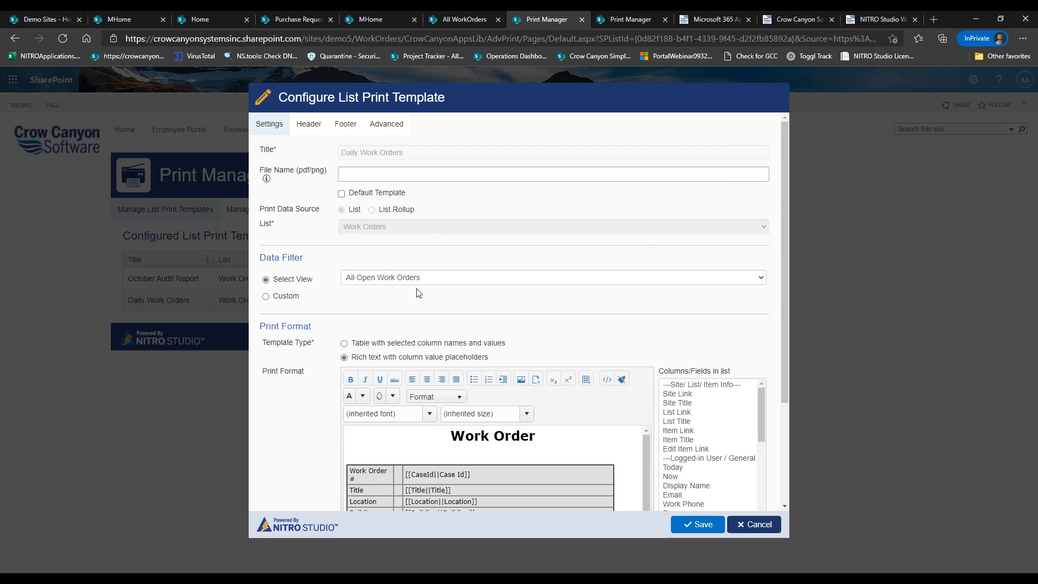
{"action": "left_click_drag", "start_coordinate": [781, 246], "coordinate": [786, 346]}
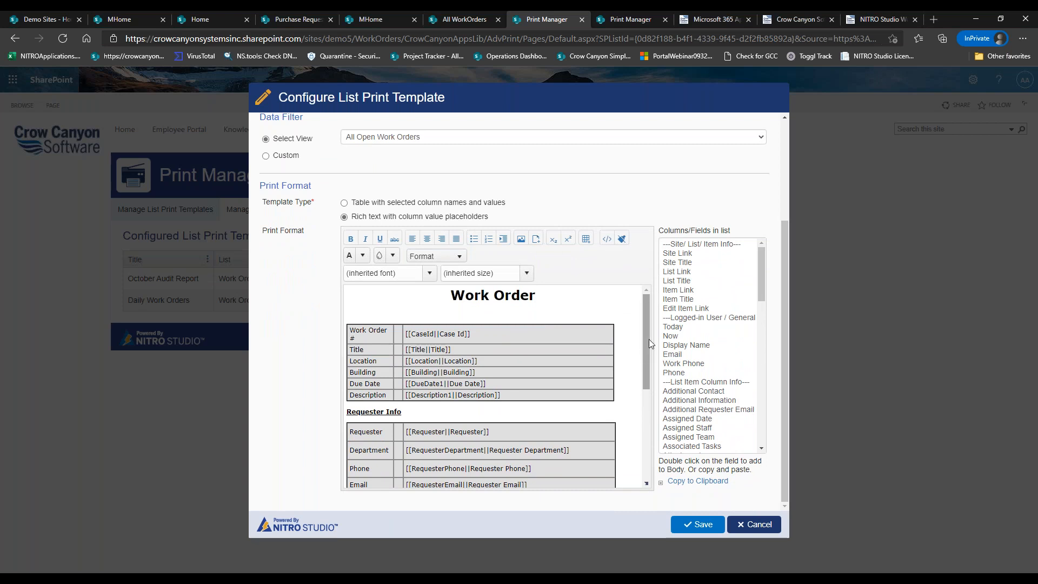
{"action": "left_click_drag", "start_coordinate": [645, 340], "coordinate": [646, 349]}
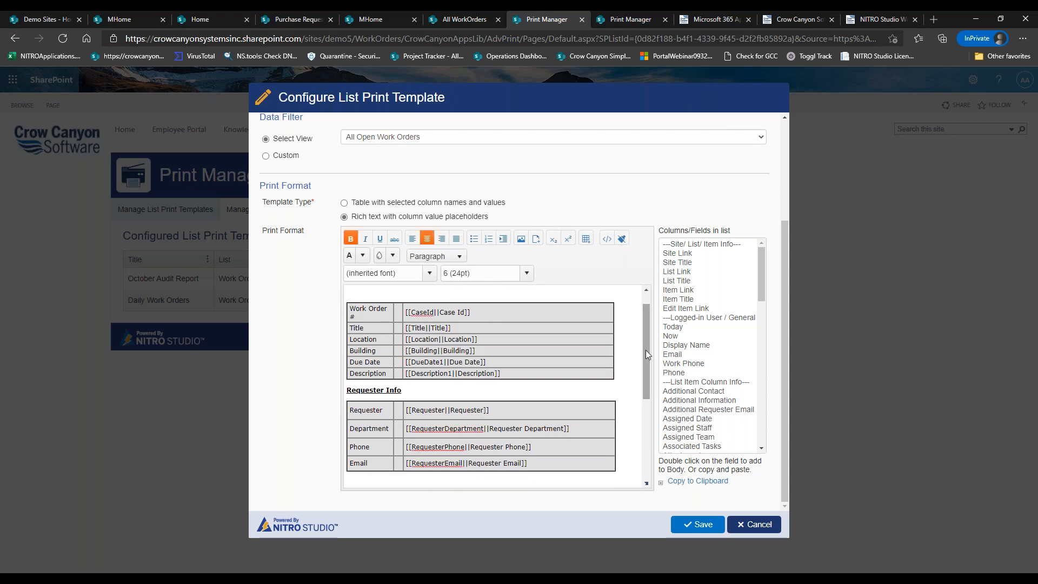
{"action": "left_click_drag", "start_coordinate": [644, 332], "coordinate": [650, 450]}
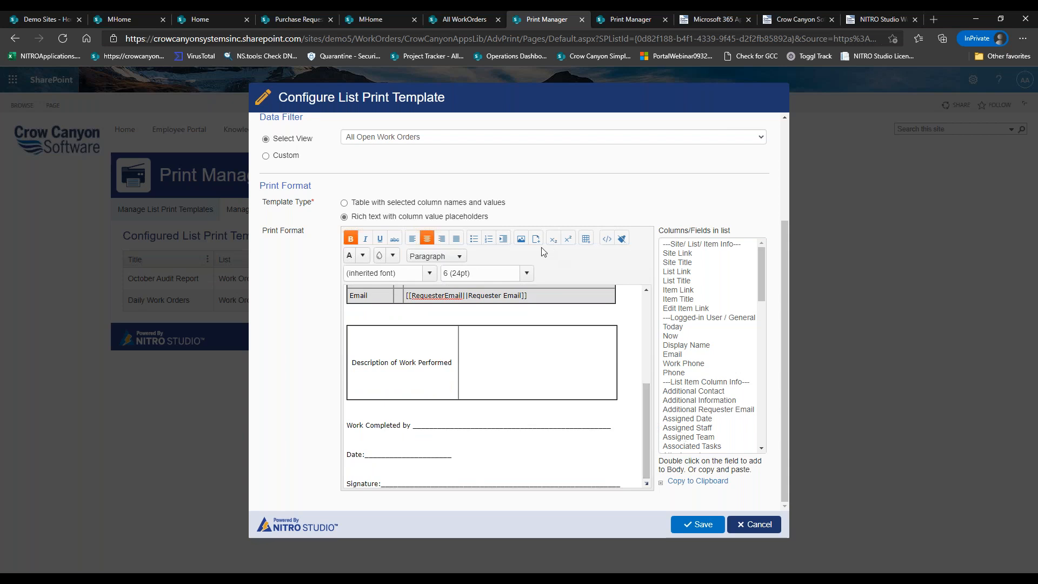
{"action": "left_click_drag", "start_coordinate": [644, 399], "coordinate": [640, 294]}
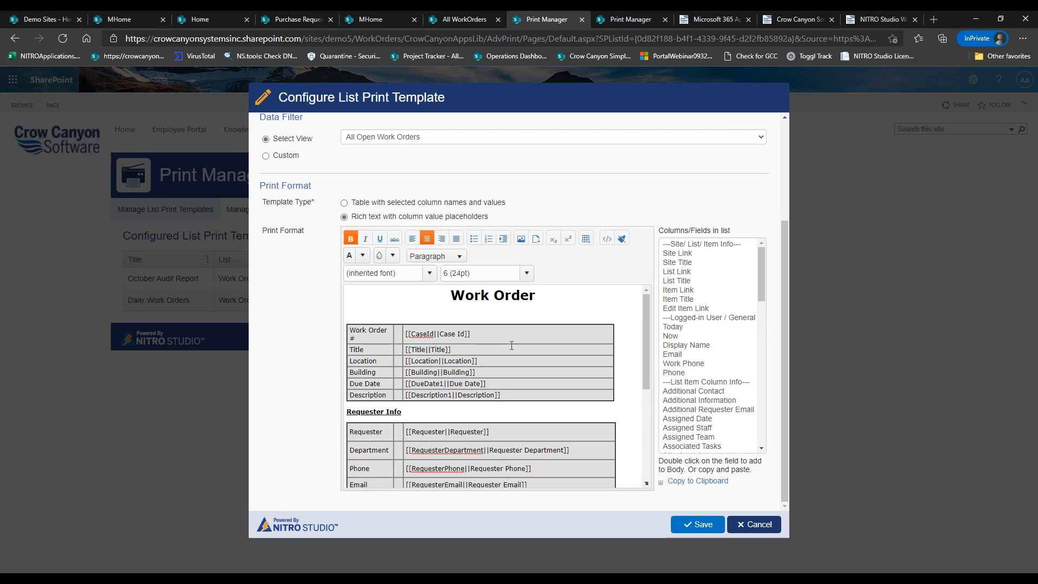
{"action": "left_click_drag", "start_coordinate": [783, 251], "coordinate": [782, 120]}
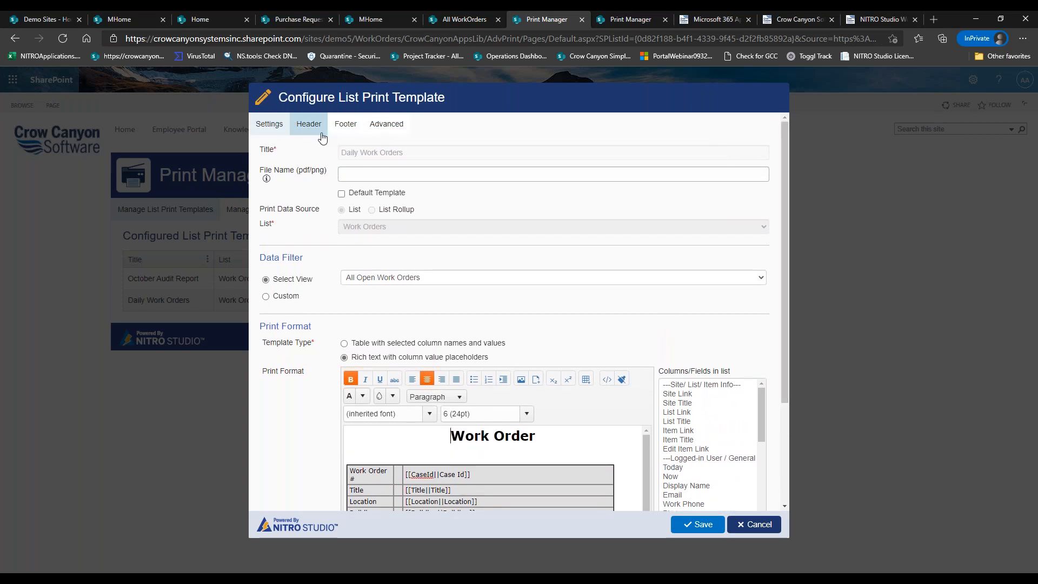
Step: Review the Daily Work Orders template's header and footer editors, return to its settings, and close it without saving
{"action": "left_click", "coordinate": [320, 135]}
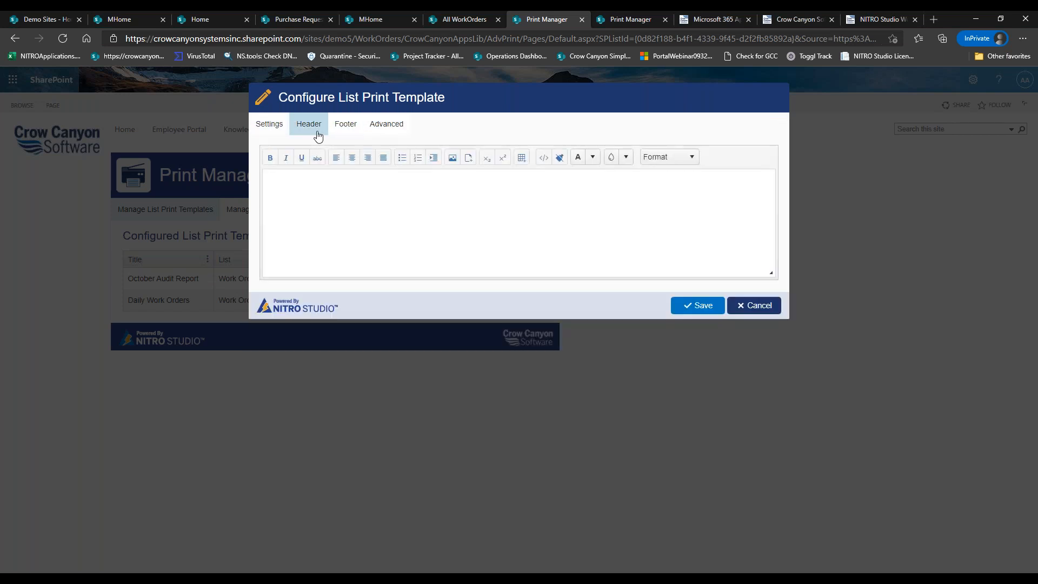
{"action": "left_click", "coordinate": [346, 135]}
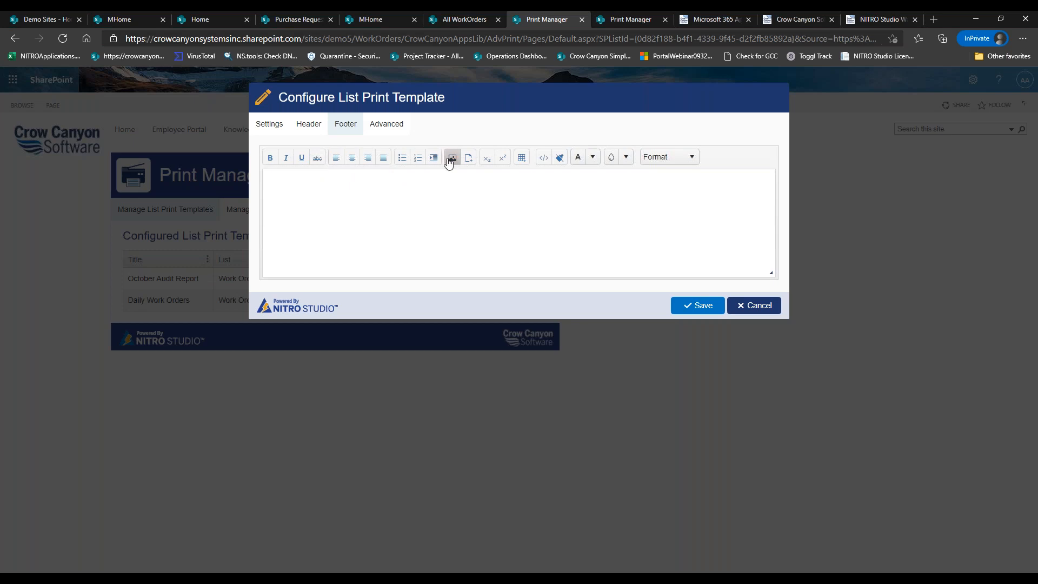
{"action": "left_click", "coordinate": [308, 133]}
{"action": "left_click", "coordinate": [282, 133]}
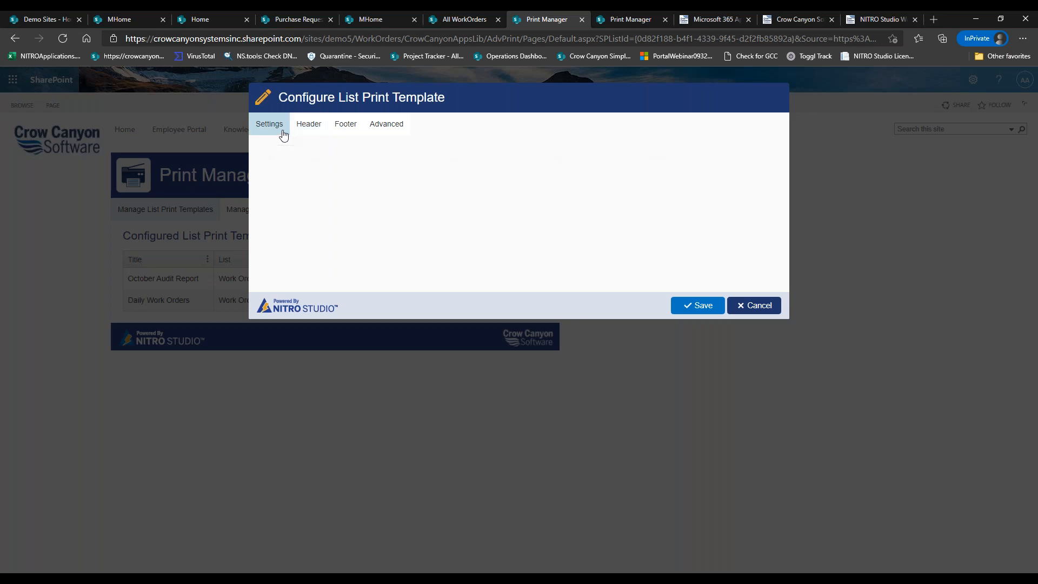
{"action": "left_click_drag", "start_coordinate": [785, 361], "coordinate": [784, 461]}
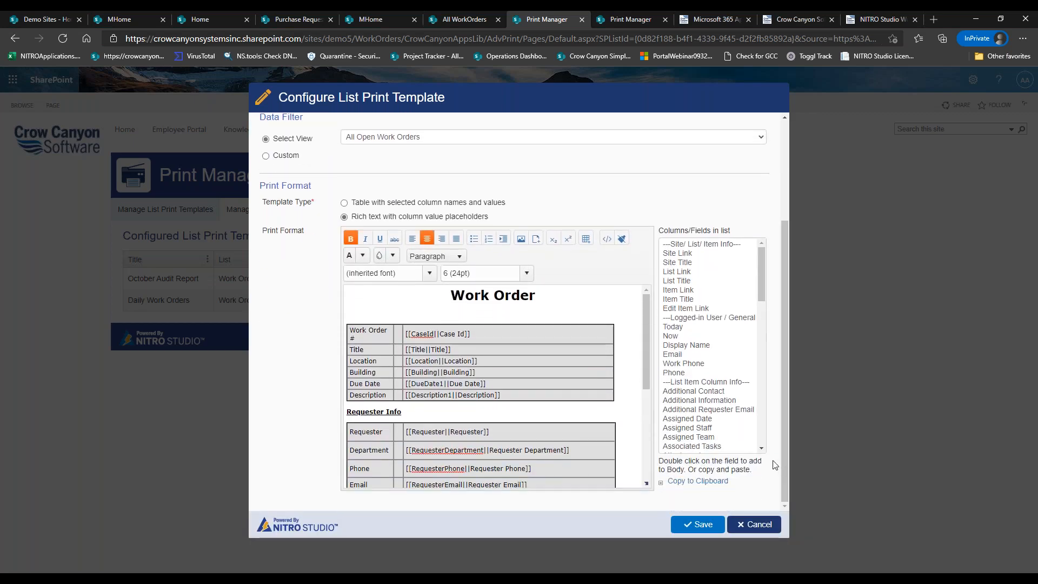
{"action": "left_click", "coordinate": [754, 524]}
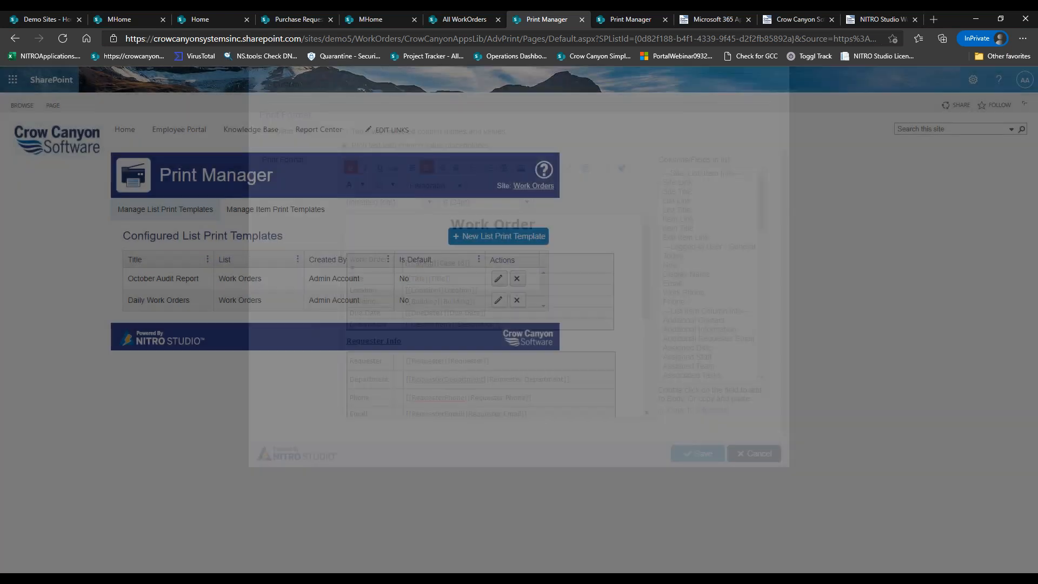
Step: Preview the list print of All Open Work Orders with the Daily Work Orders template
{"action": "left_click", "coordinate": [457, 20]}
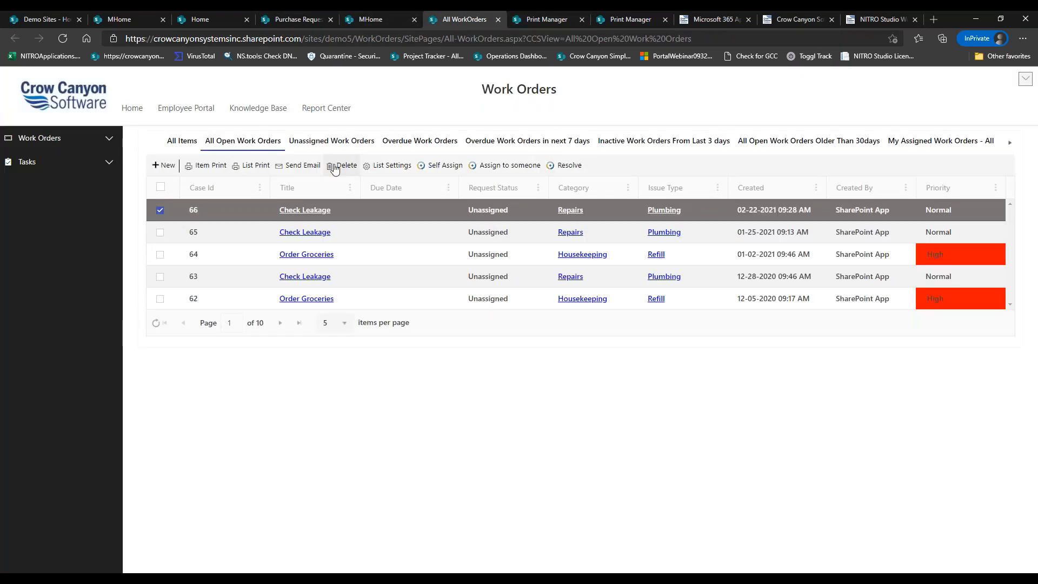
{"action": "left_click", "coordinate": [243, 166]}
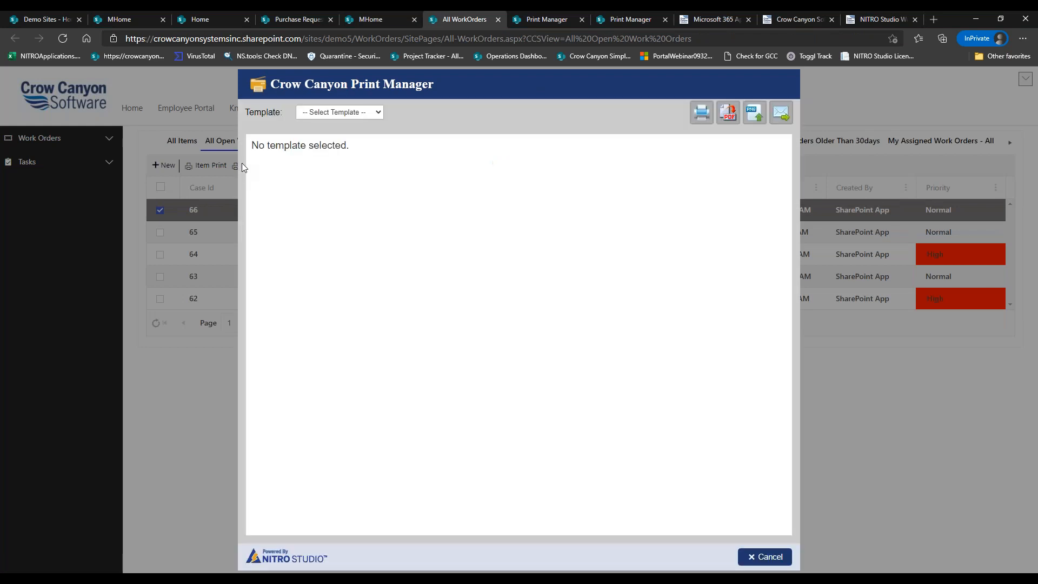
{"action": "left_click", "coordinate": [372, 115]}
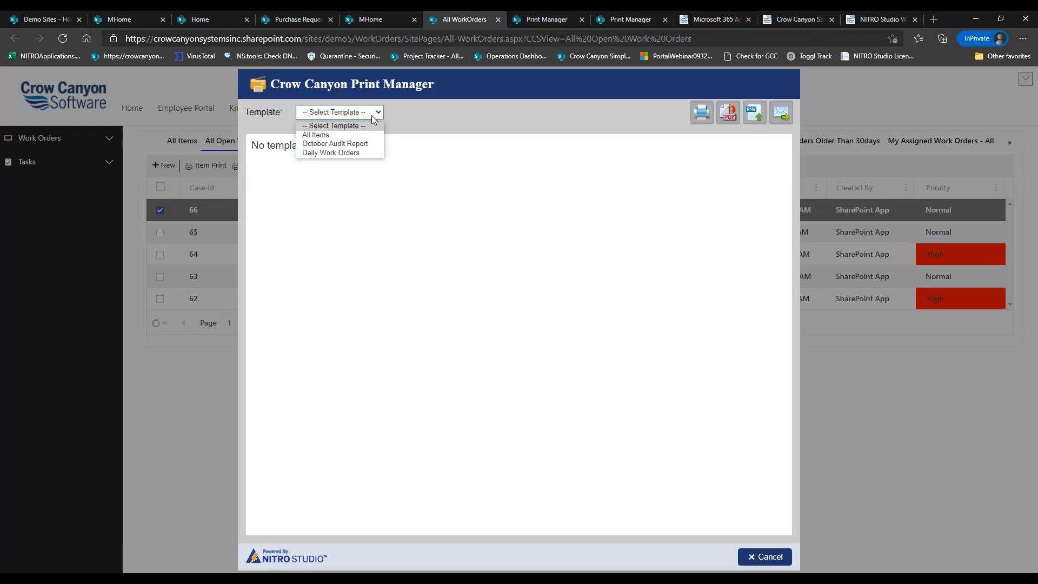
{"action": "left_click", "coordinate": [356, 153]}
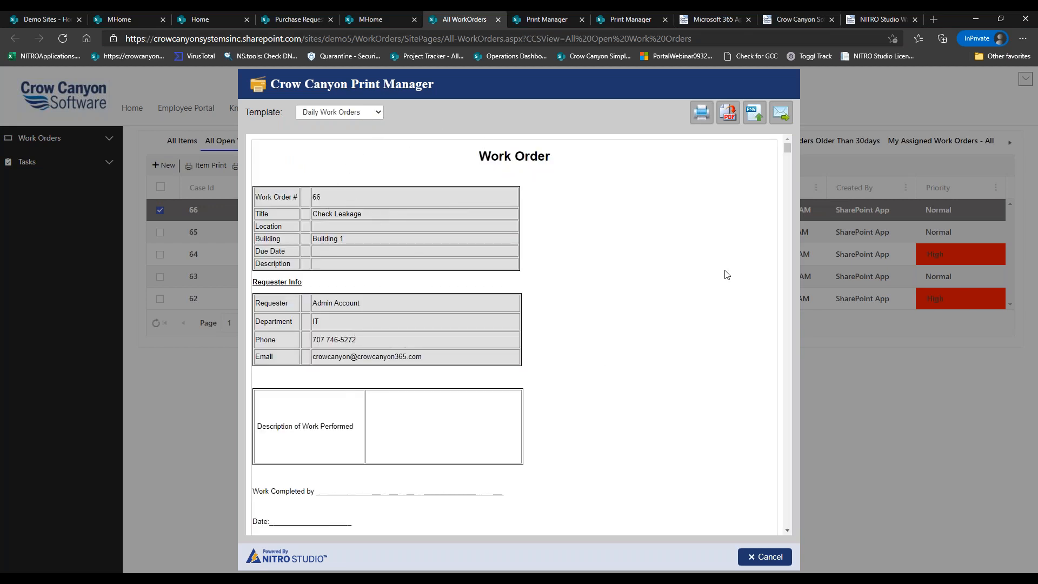
Step: Look through the successive work order forms in the Daily Work Orders print preview and close the preview
{"action": "left_click", "coordinate": [787, 530]}
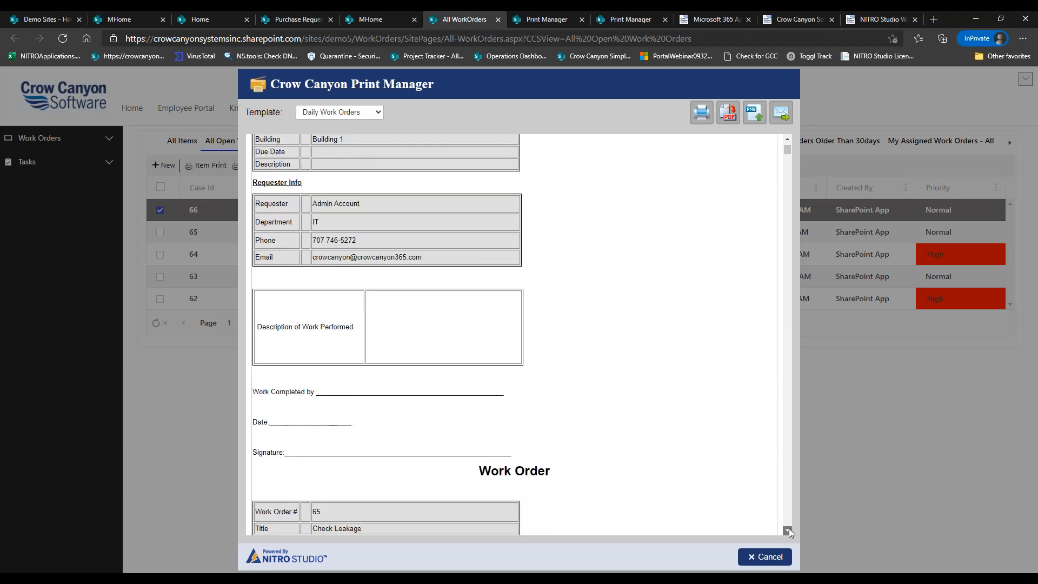
{"action": "left_click", "coordinate": [787, 139]}
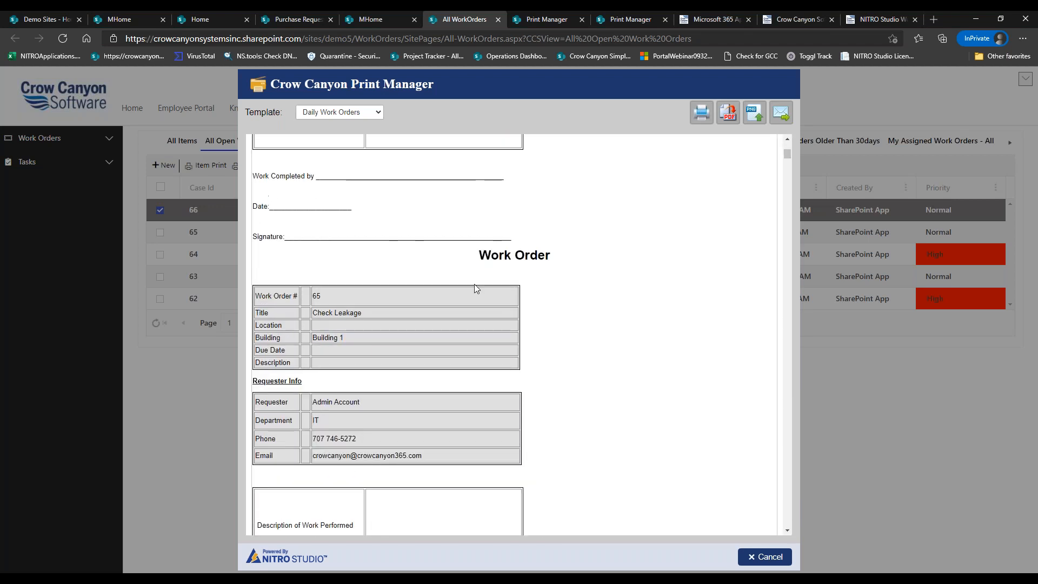
{"action": "left_click", "coordinate": [788, 530]}
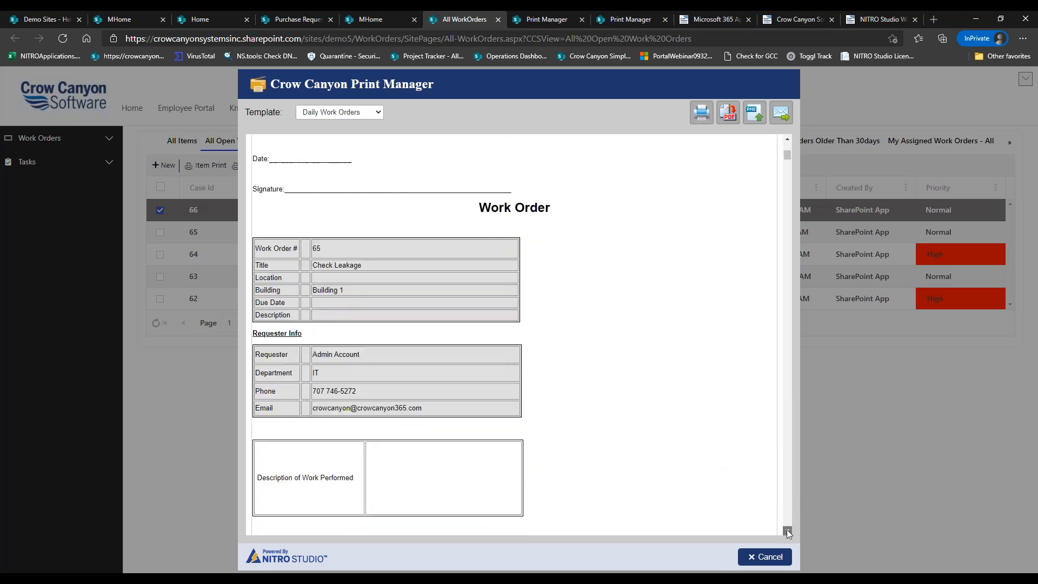
{"action": "left_click", "coordinate": [787, 532]}
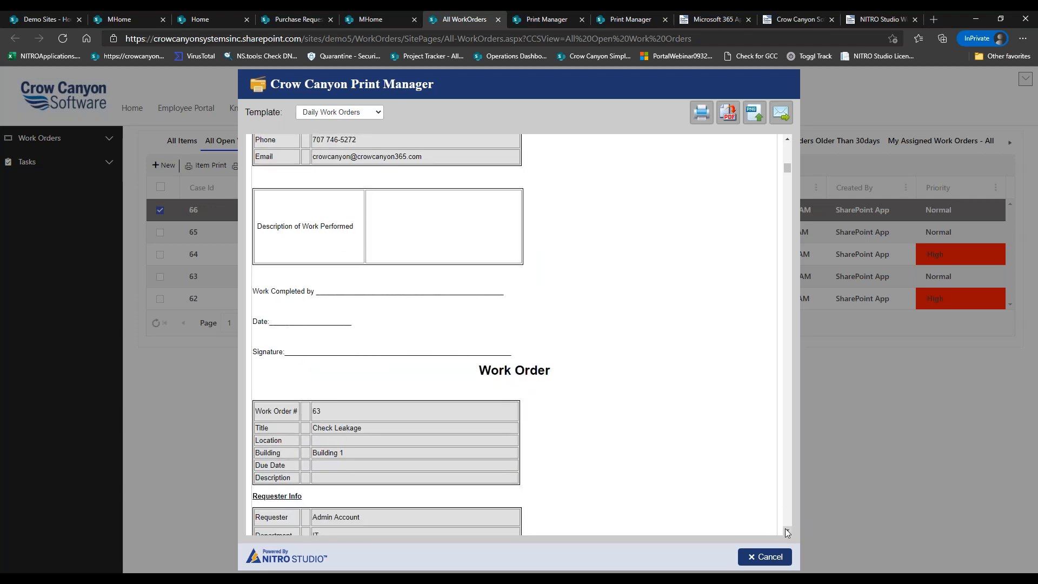
{"action": "scroll", "coordinate": [788, 531], "scroll_direction": "down", "scroll_amount": 4}
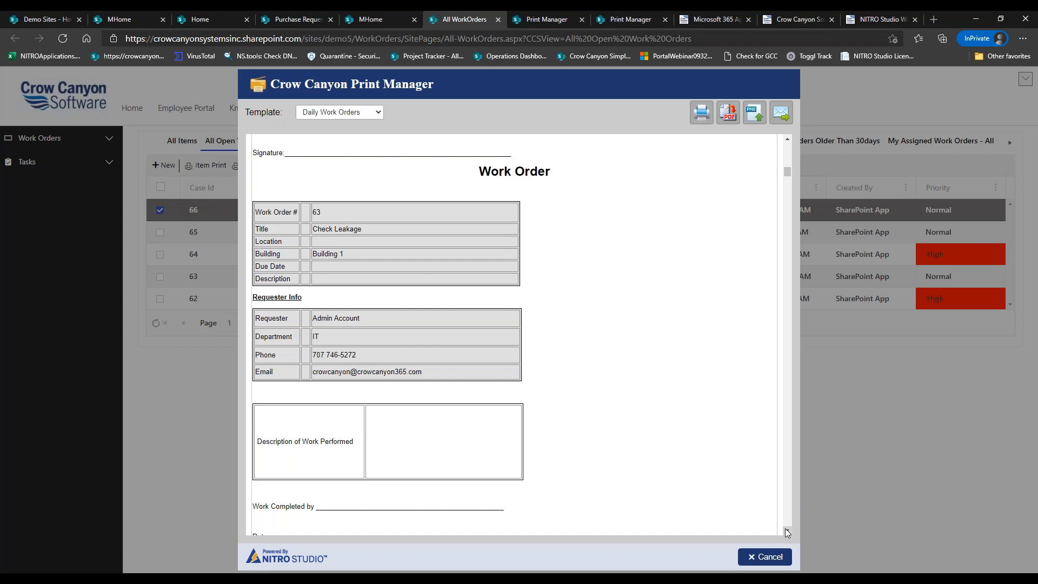
{"action": "scroll", "coordinate": [786, 529], "scroll_direction": "down", "scroll_amount": 2}
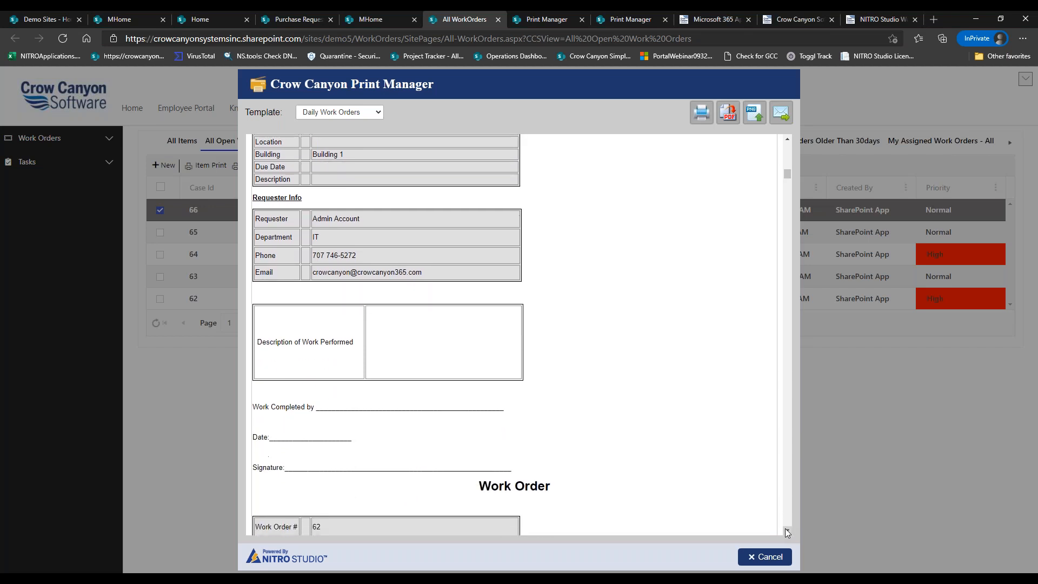
{"action": "scroll", "coordinate": [785, 529], "scroll_direction": "down", "scroll_amount": 2}
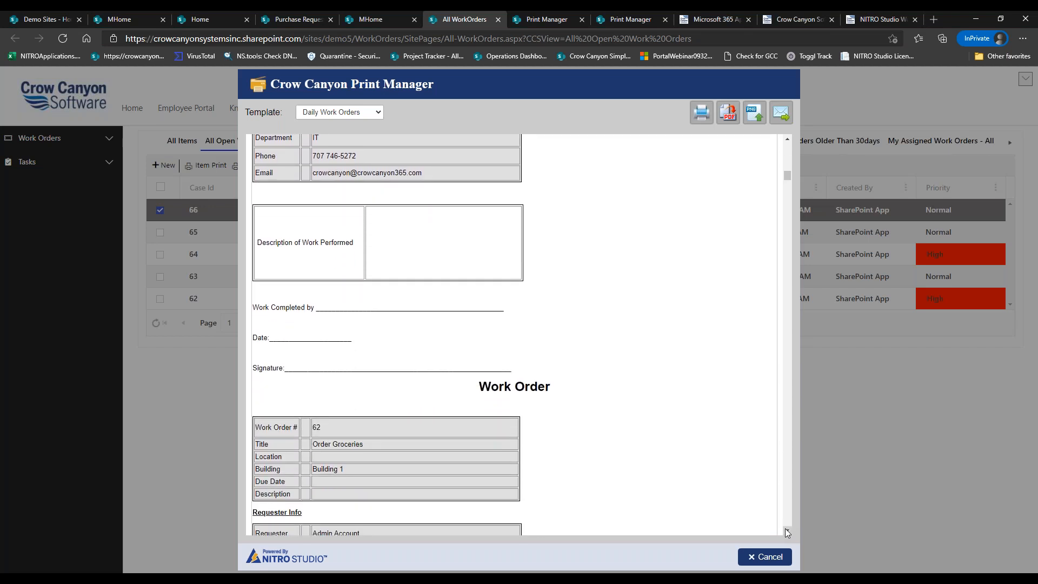
{"action": "left_click", "coordinate": [764, 557]}
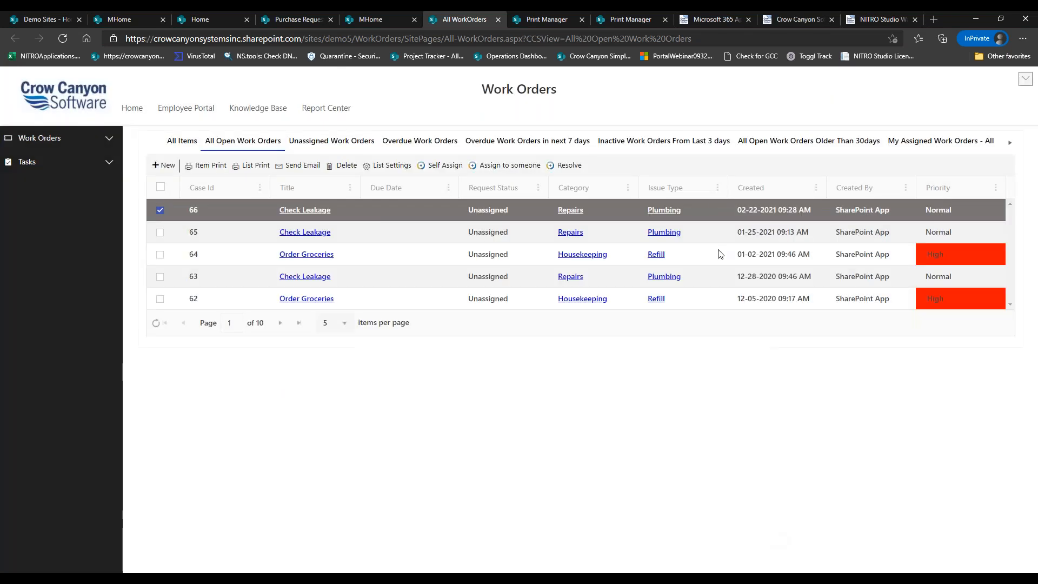
Step: Open the Daily Work Orders list print template in Print Manager at its rich text print format
{"action": "left_click", "coordinate": [559, 19]}
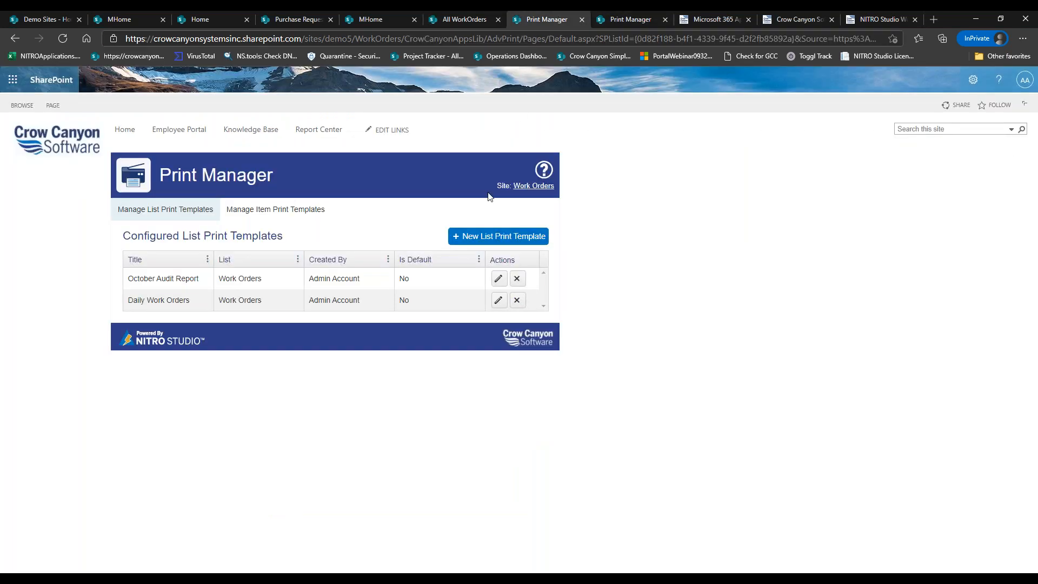
{"action": "left_click", "coordinate": [498, 300]}
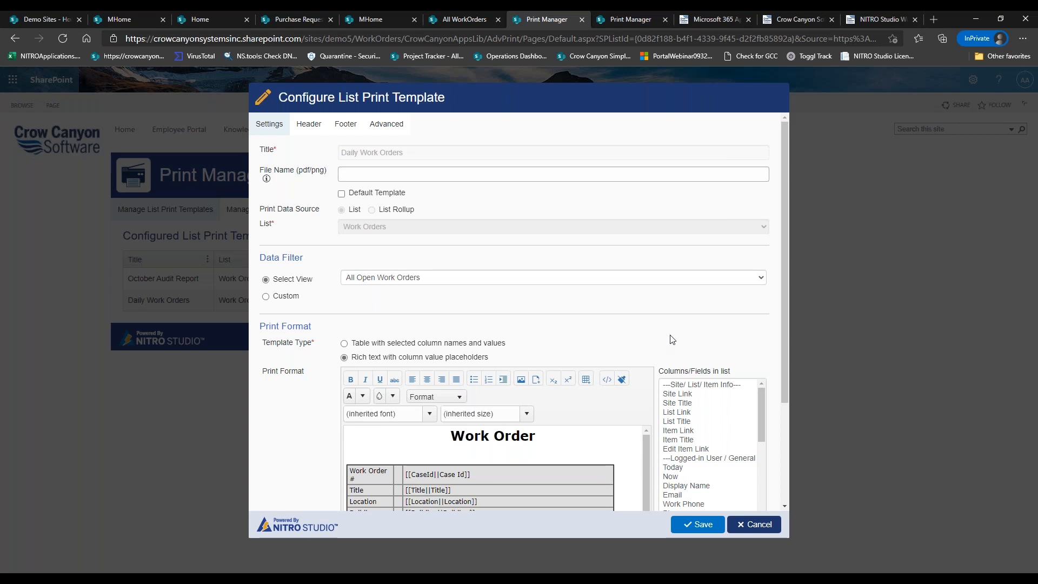
{"action": "left_click_drag", "start_coordinate": [783, 317], "coordinate": [781, 426]}
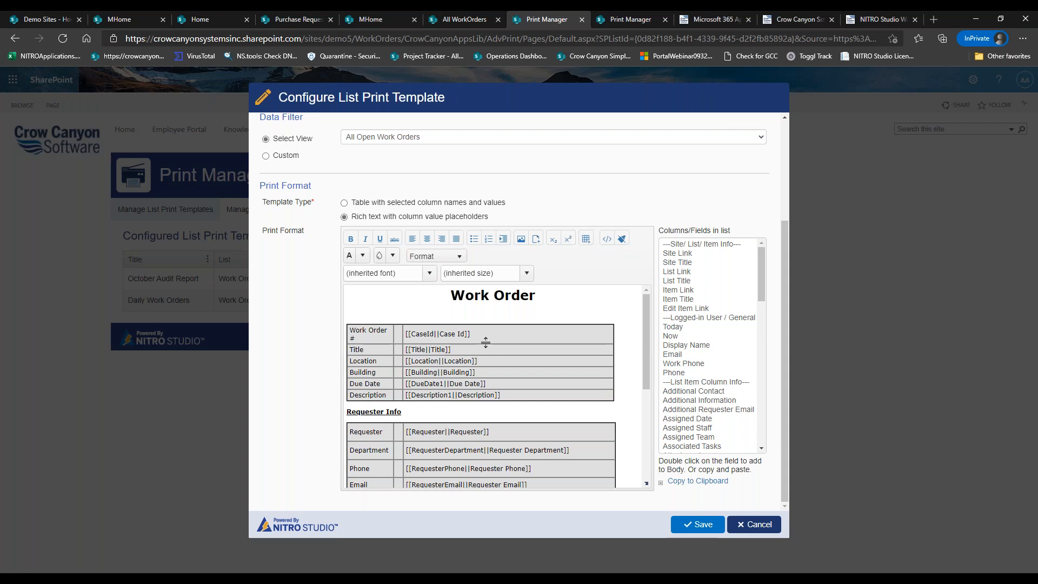
{"action": "left_click", "coordinate": [458, 317]}
{"action": "left_click", "coordinate": [584, 247]}
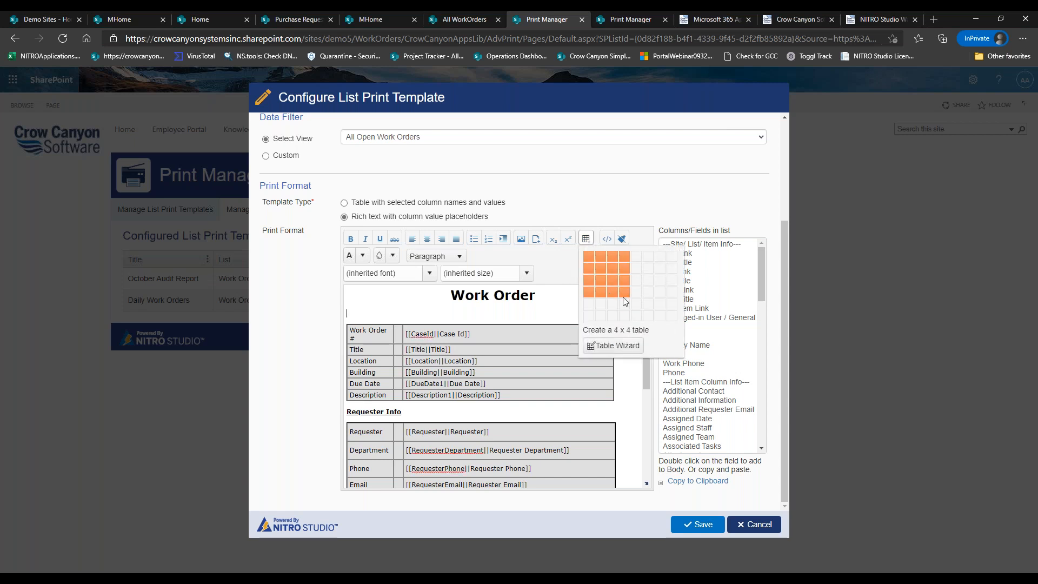
{"action": "left_click", "coordinate": [636, 295]}
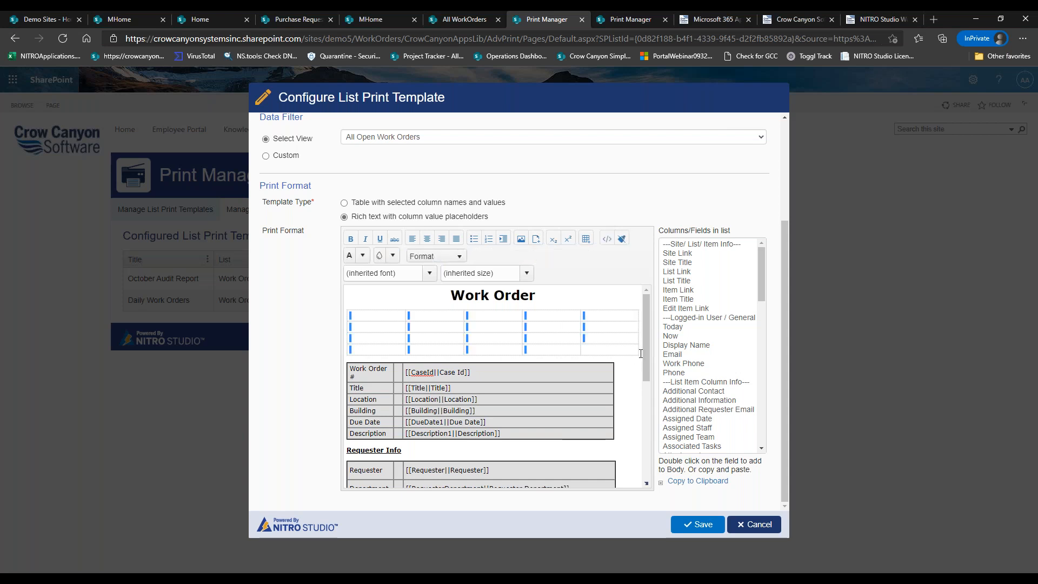
{"action": "key", "text": "ctrl+z"}
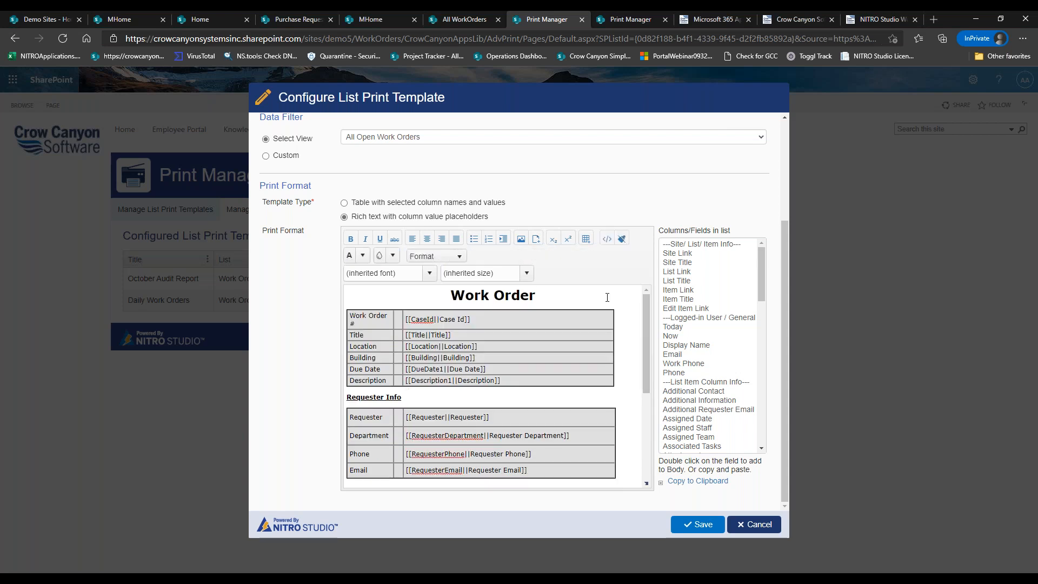
Step: Start a 4-column, 4-row table on a new line below the Work Order heading with Table Wizard and look over its table and cell options
{"action": "left_click", "coordinate": [607, 297]}
{"action": "key", "text": "Return"}
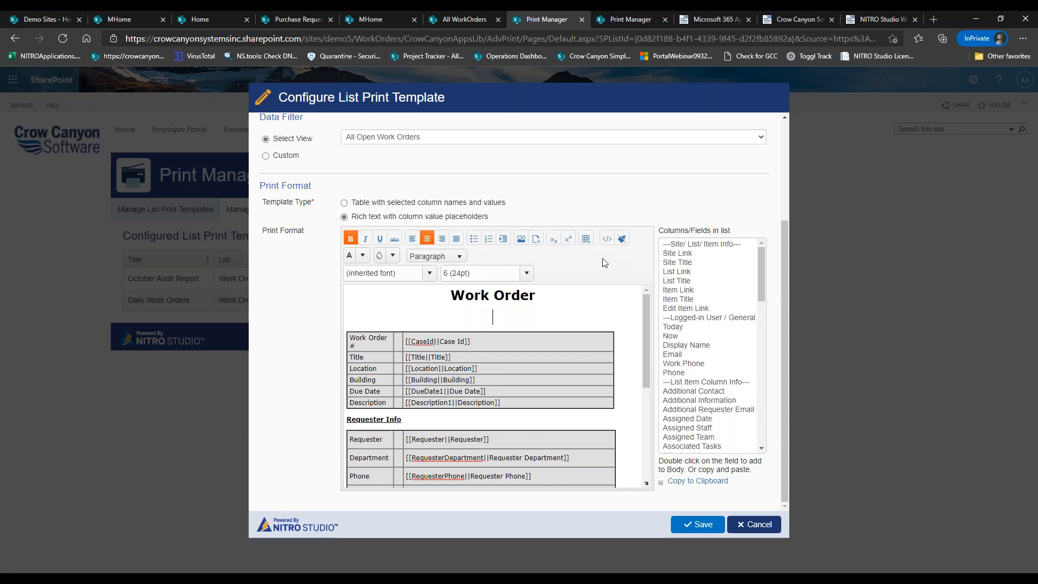
{"action": "left_click", "coordinate": [587, 241]}
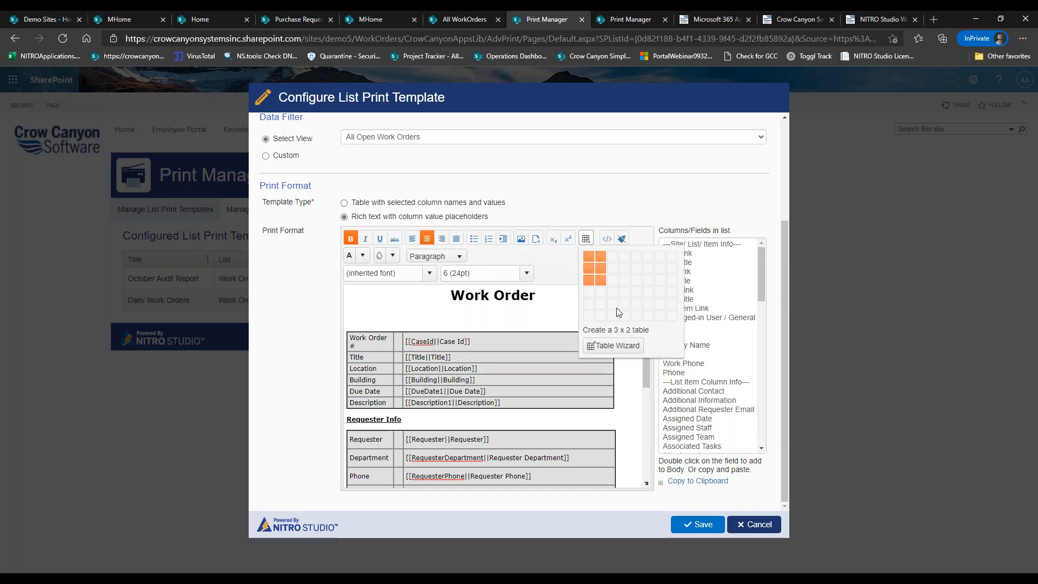
{"action": "left_click", "coordinate": [626, 346]}
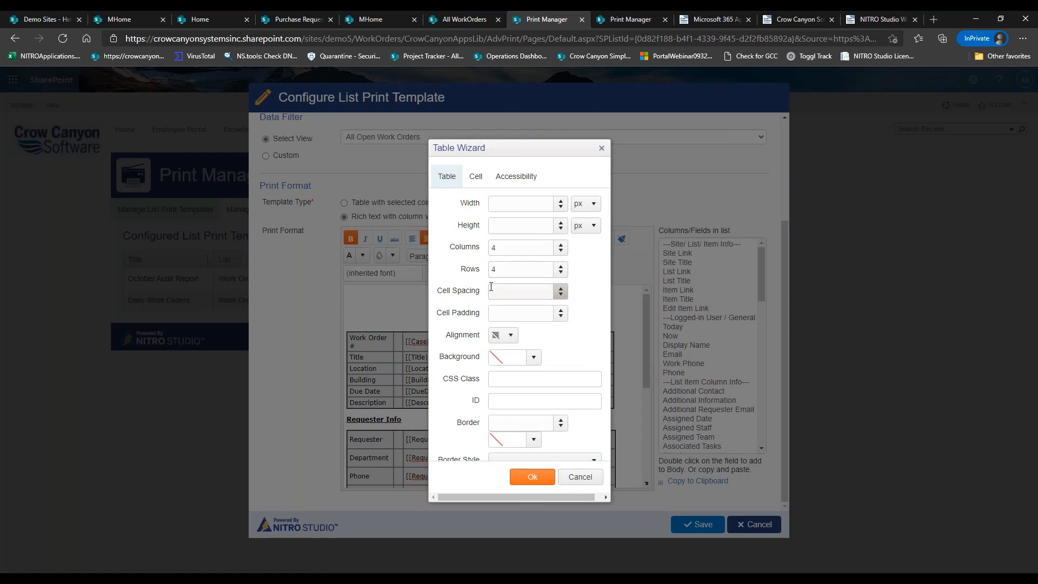
{"action": "left_click", "coordinate": [511, 339]}
{"action": "left_click", "coordinate": [514, 338]}
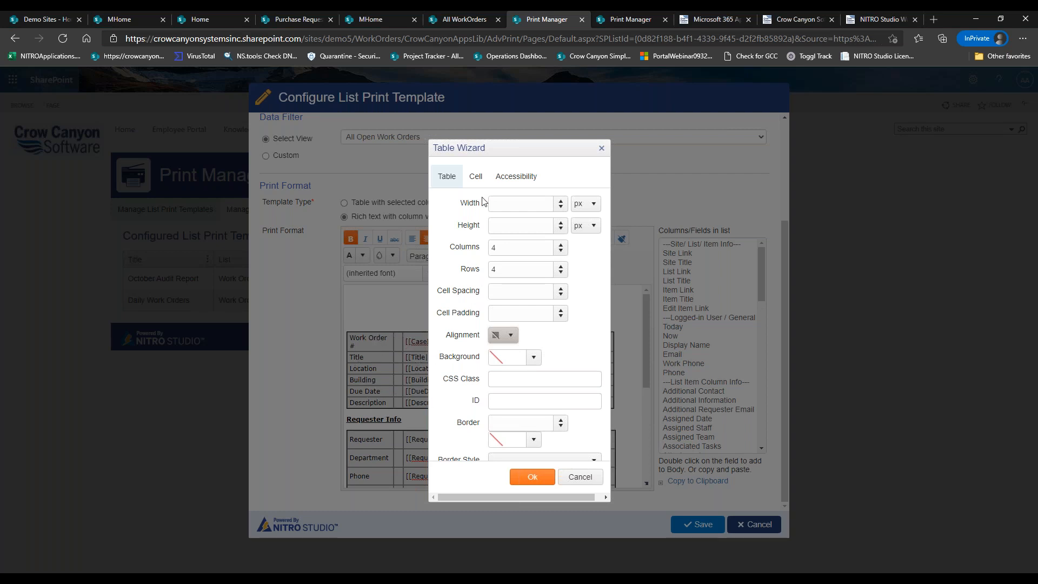
{"action": "left_click", "coordinate": [476, 177]}
{"action": "left_click", "coordinate": [463, 361]}
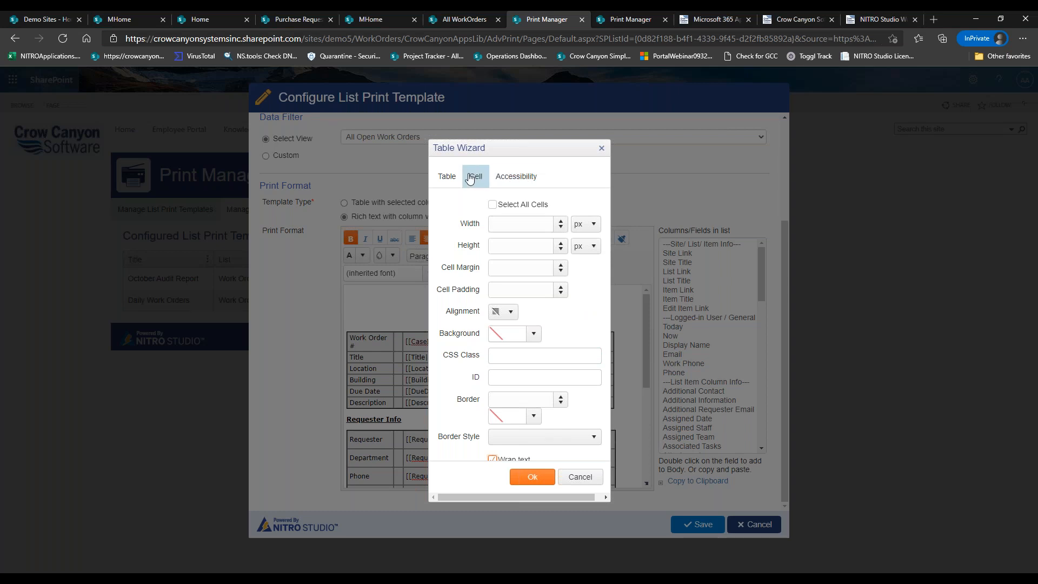
{"action": "left_click", "coordinate": [447, 176]}
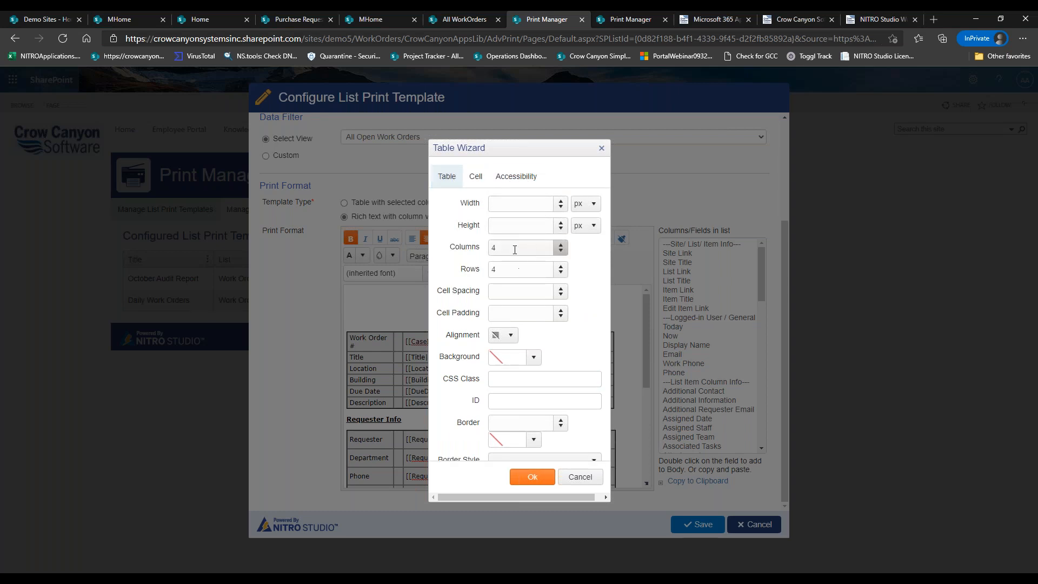
Step: Set the new table's background color to light red
{"action": "left_click", "coordinate": [533, 357]}
{"action": "left_click", "coordinate": [563, 393]}
{"action": "left_click_drag", "start_coordinate": [561, 392], "coordinate": [559, 387]}
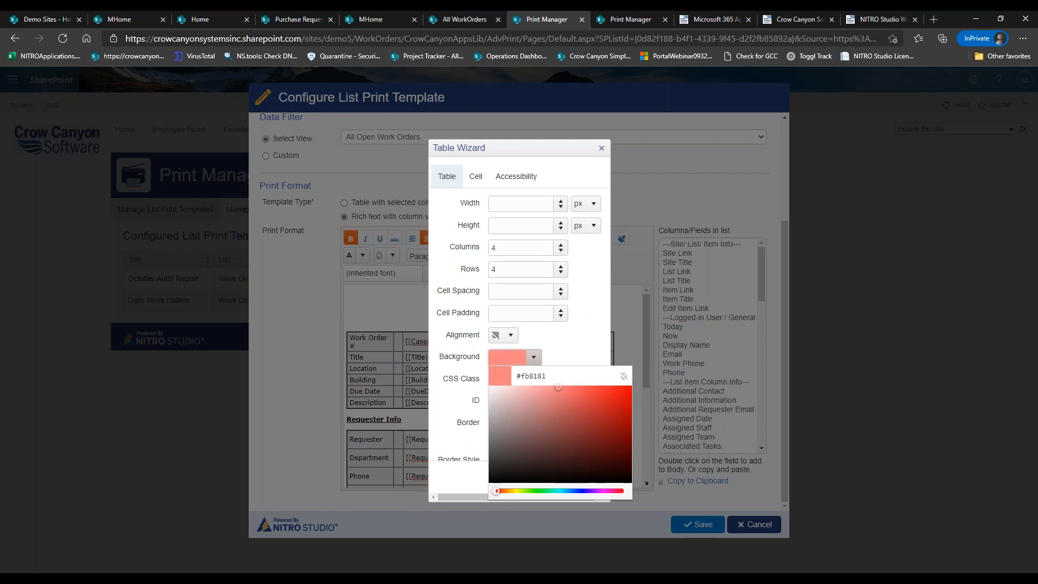
{"action": "left_click", "coordinate": [562, 350]}
Step: Give the new table a border of width 1 in black
{"action": "left_click", "coordinate": [561, 422]}
{"action": "left_click", "coordinate": [560, 422]}
{"action": "left_click", "coordinate": [560, 422]}
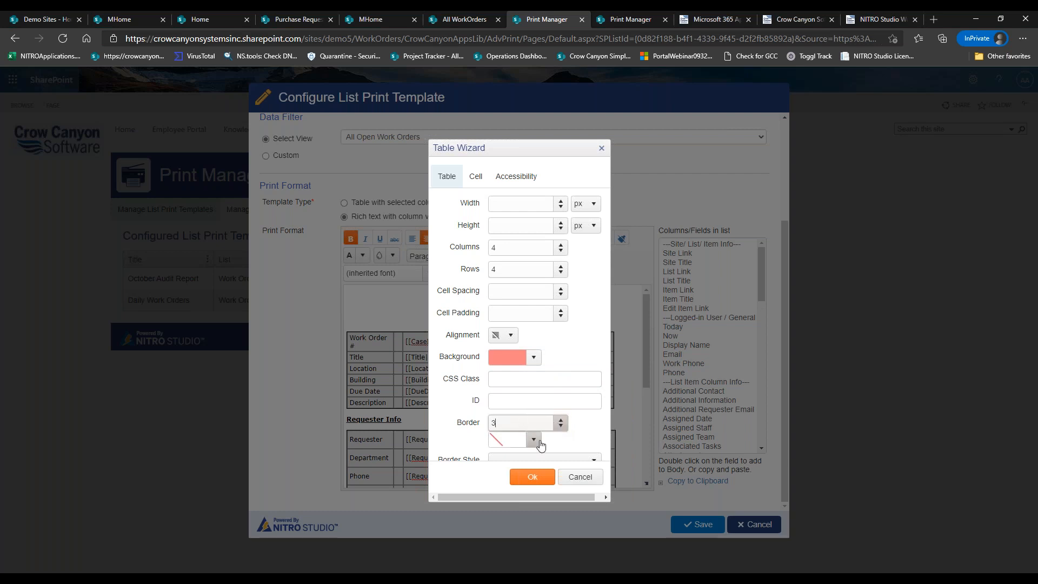
{"action": "left_click", "coordinate": [560, 426]}
{"action": "left_click", "coordinate": [560, 427]}
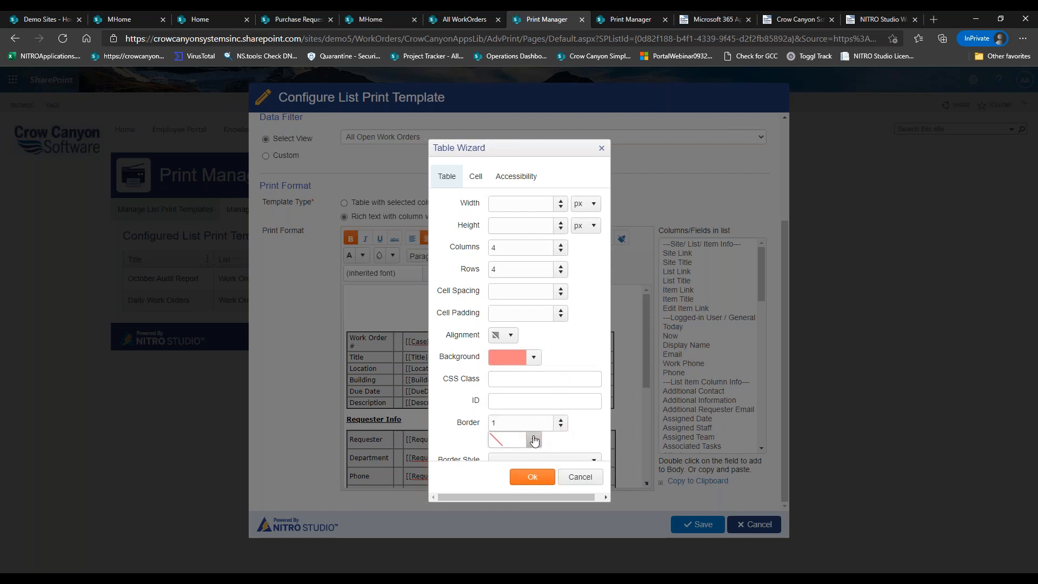
{"action": "left_click", "coordinate": [533, 439]}
{"action": "mouse_move", "coordinate": [504, 377]}
{"action": "left_mouse_down"}
{"action": "mouse_move", "coordinate": [490, 419]}
{"action": "mouse_move", "coordinate": [477, 421]}
{"action": "left_mouse_up"}
{"action": "left_click", "coordinate": [453, 408]}
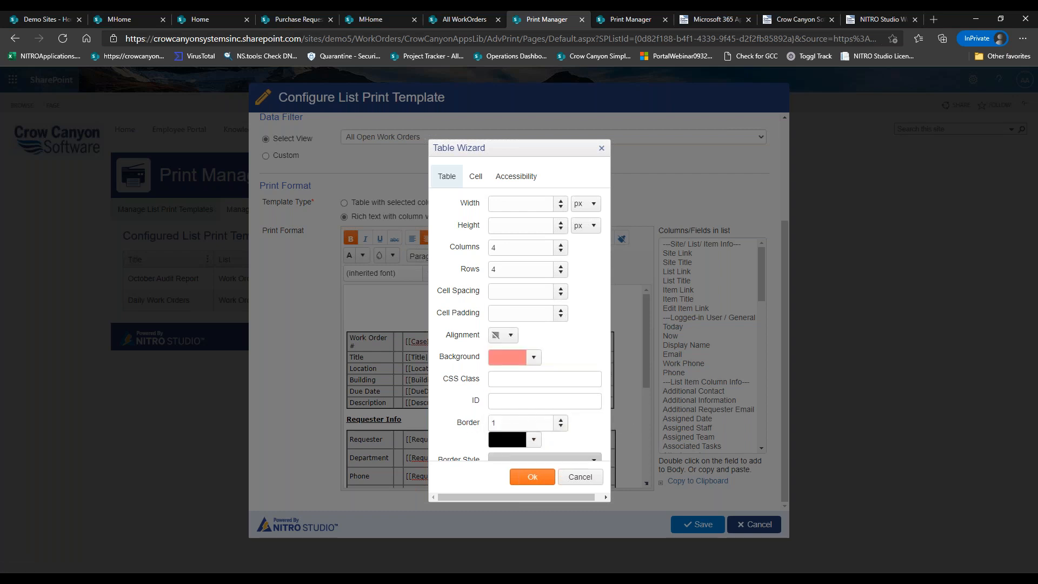
Step: Set the background color of the table's cells to pale green (#dbf5e7)
{"action": "left_click", "coordinate": [478, 178]}
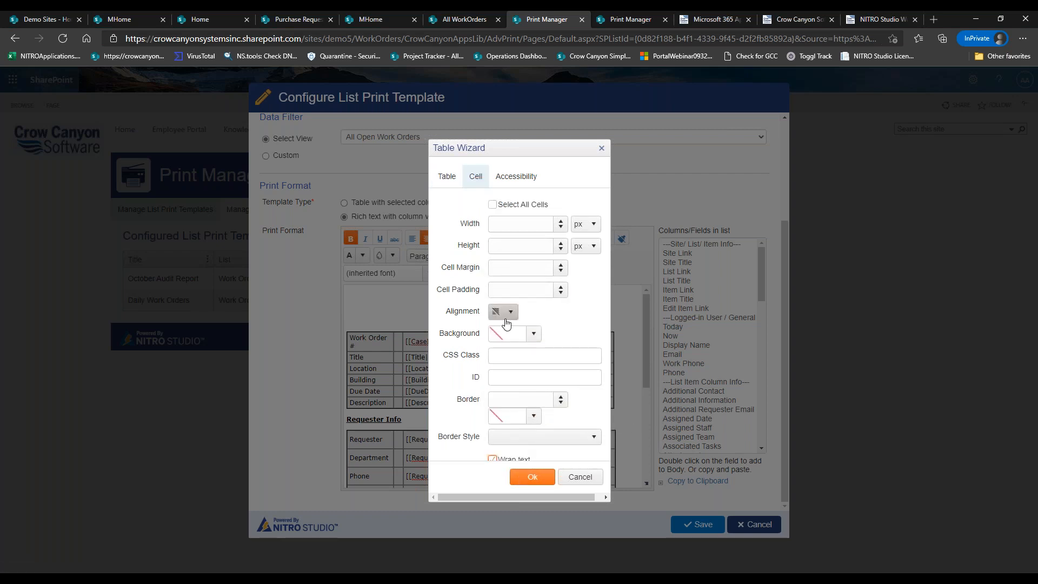
{"action": "left_click", "coordinate": [534, 333]}
{"action": "left_click", "coordinate": [521, 368]}
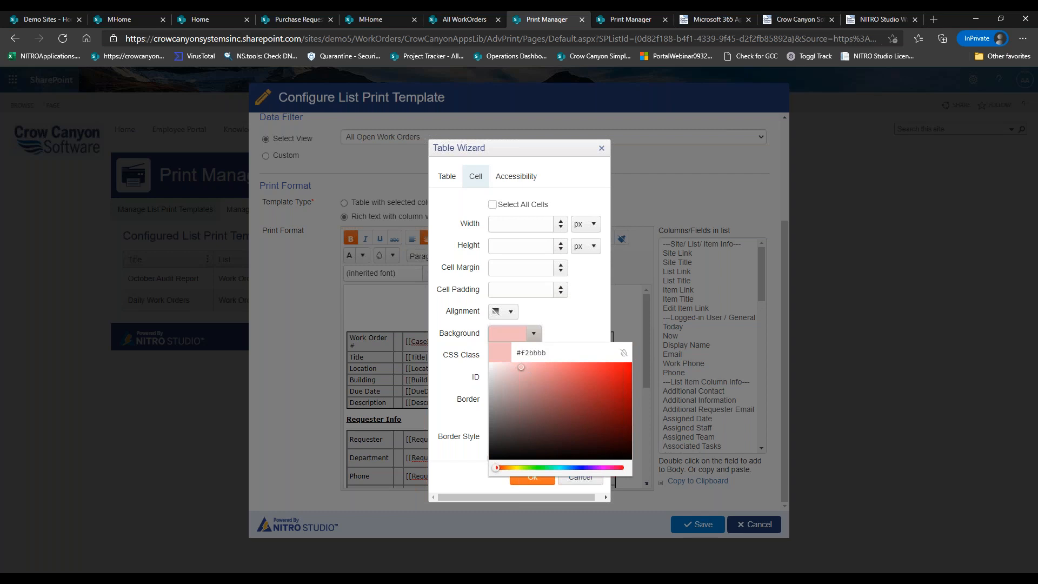
{"action": "left_click", "coordinate": [514, 368]}
{"action": "left_click", "coordinate": [547, 468]}
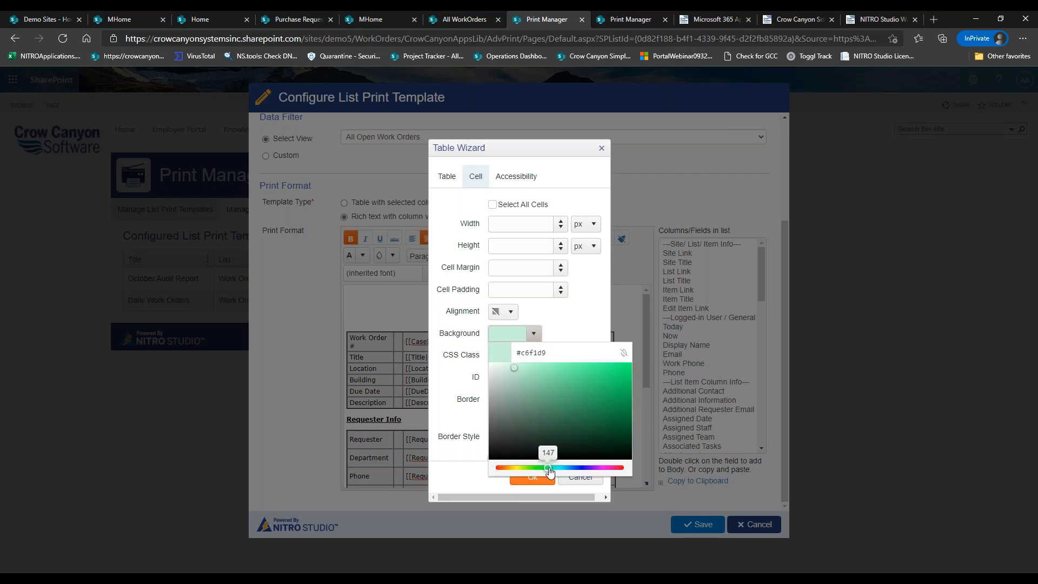
{"action": "left_click", "coordinate": [509, 368]}
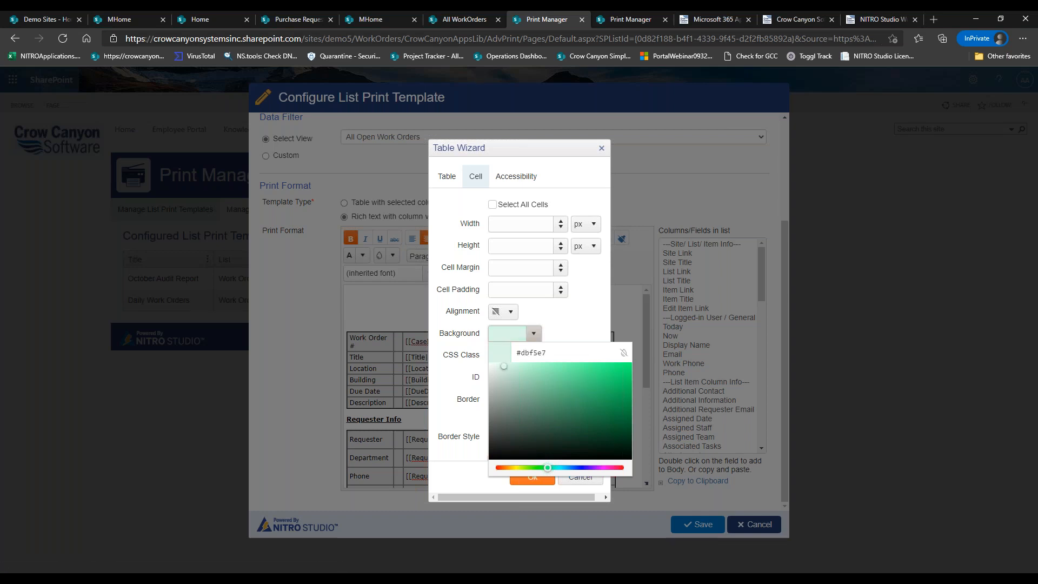
{"action": "left_click", "coordinate": [577, 328]}
Step: Give the cells a solid light gray border of width 1 and insert the table
{"action": "left_click", "coordinate": [561, 397]}
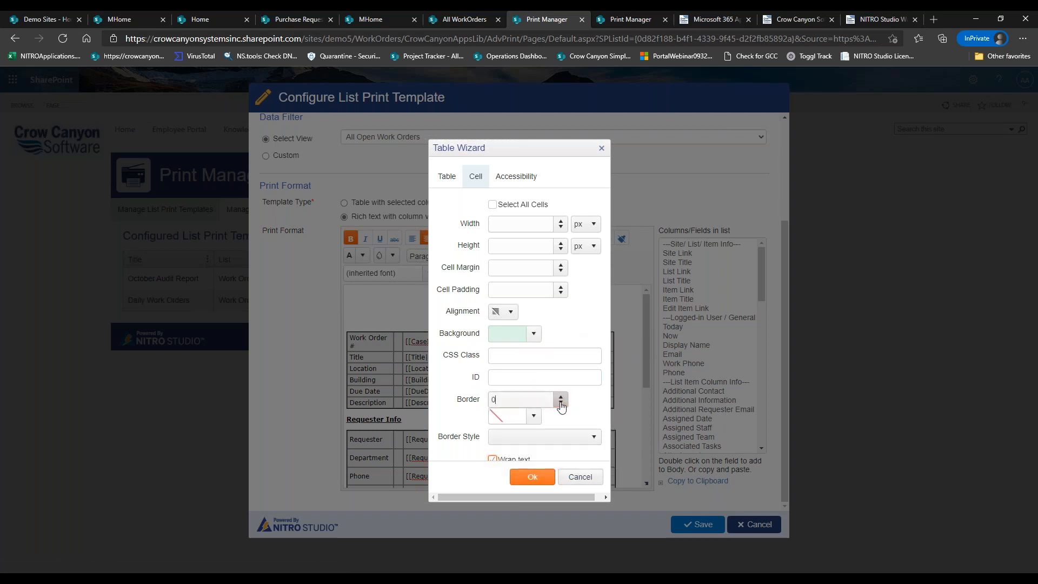
{"action": "left_click", "coordinate": [534, 417]}
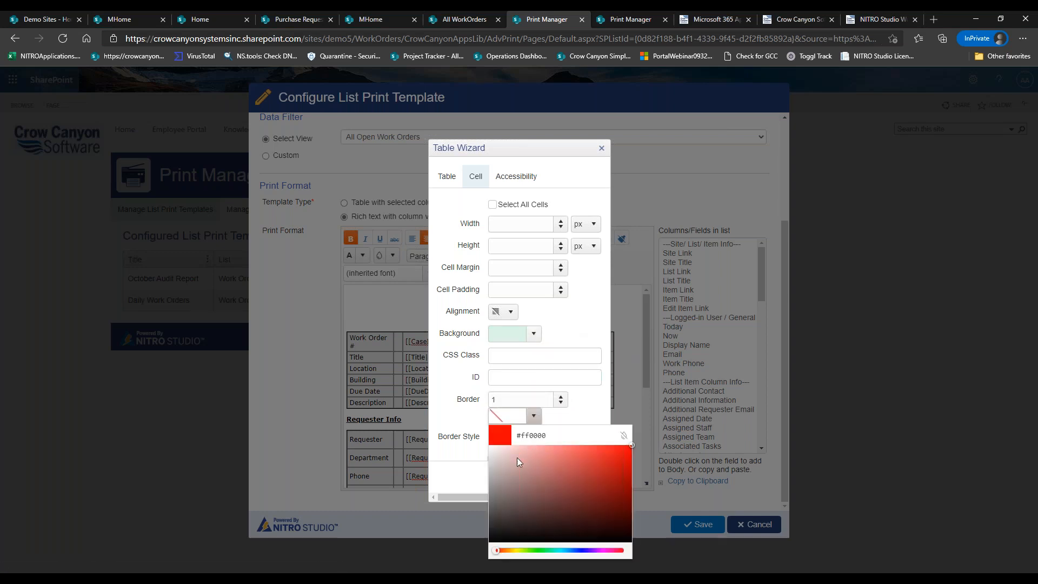
{"action": "left_click", "coordinate": [489, 463]}
{"action": "left_click", "coordinate": [489, 436]}
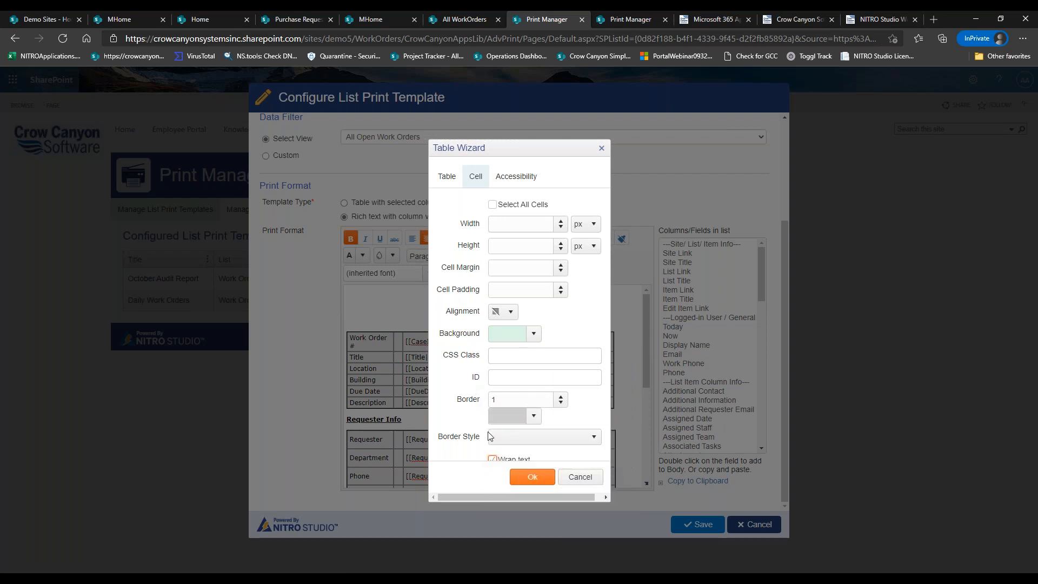
{"action": "left_click", "coordinate": [532, 441]}
{"action": "left_click", "coordinate": [528, 455]}
{"action": "left_click", "coordinate": [531, 476]}
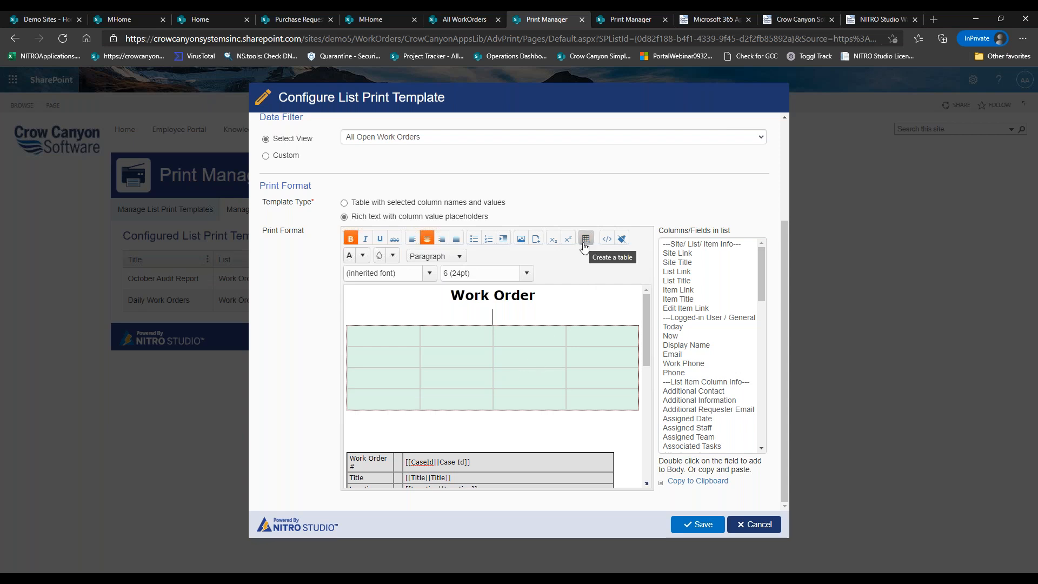
Step: Open the print format's HTML source and enlarge its window to show the new table's code
{"action": "left_click", "coordinate": [535, 345]}
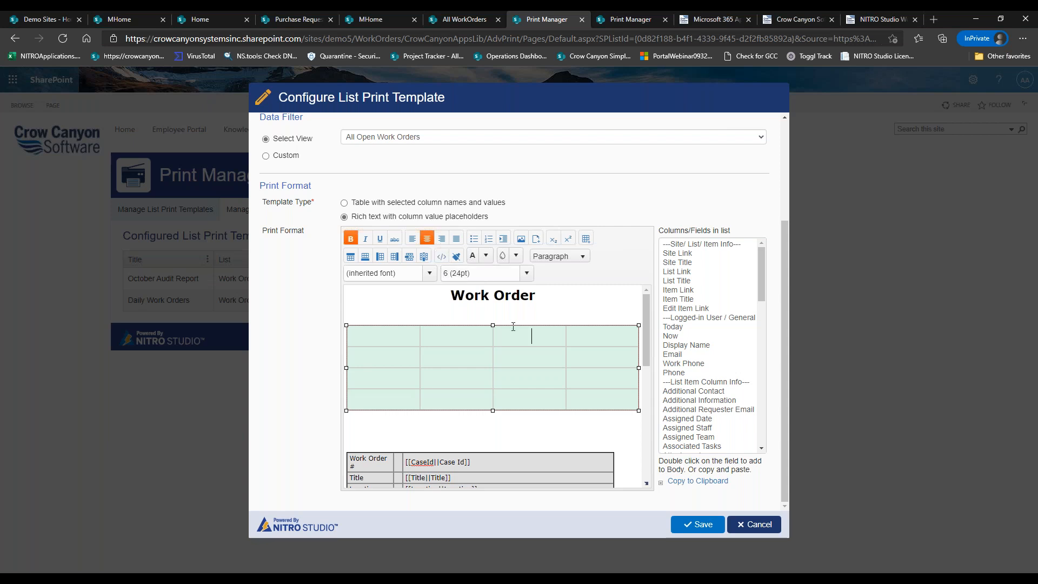
{"action": "left_click", "coordinate": [441, 257]}
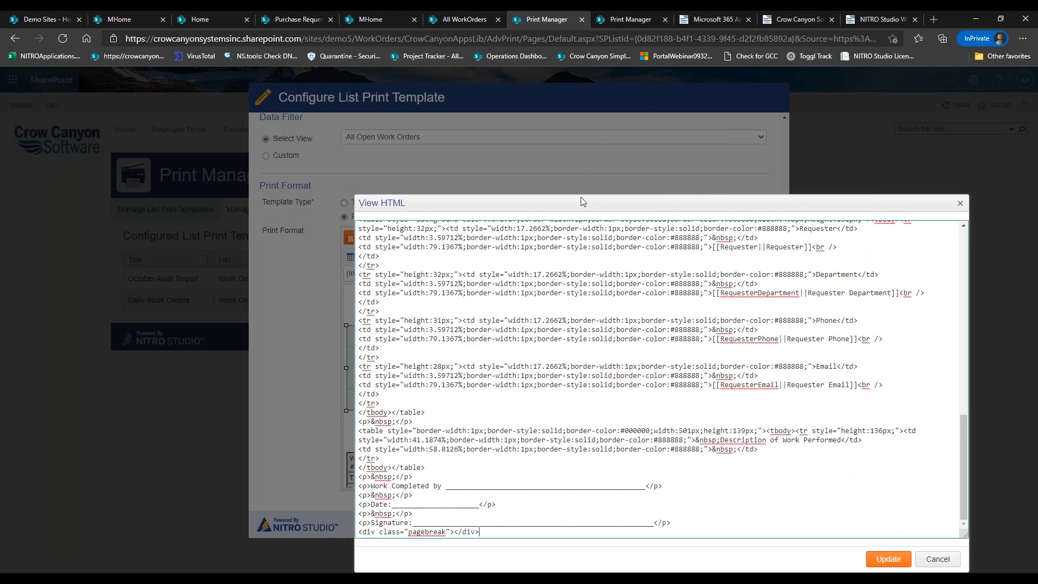
{"action": "left_click_drag", "start_coordinate": [583, 208], "coordinate": [409, 131]}
{"action": "left_click_drag", "start_coordinate": [791, 459], "coordinate": [899, 267]}
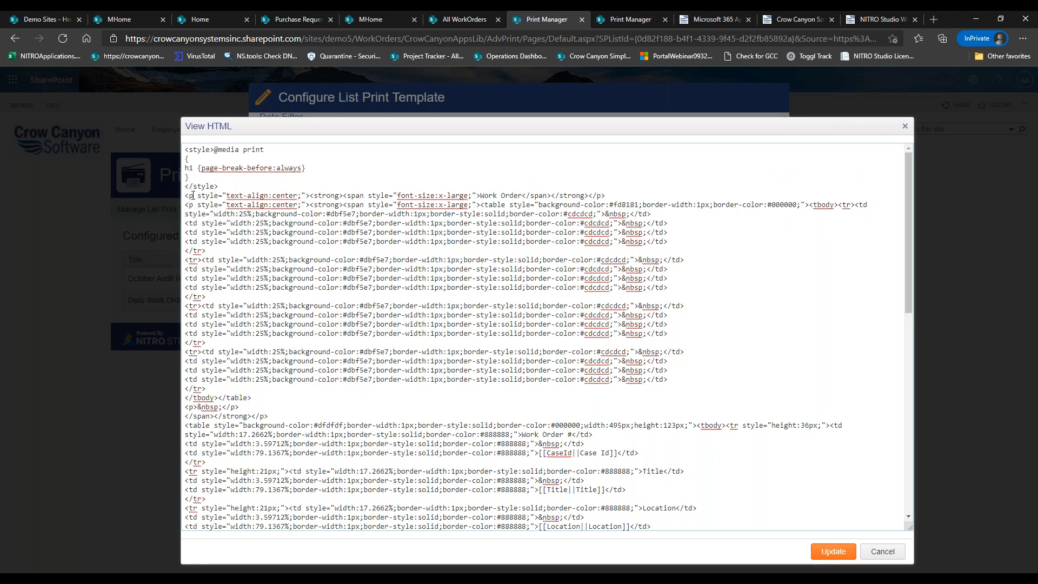
{"action": "left_click_drag", "start_coordinate": [484, 204], "coordinate": [509, 198]}
Step: In the new table's second row, set the first cell's width to 50%, the third's to 12.5% and the fourth's to 12.55%, and update the HTML
{"action": "double_click", "coordinate": [277, 260]}
{"action": "type", "text": "50"}
{"action": "double_click", "coordinate": [260, 269]}
{"action": "double_click", "coordinate": [259, 278]}
{"action": "type", "text": "12.75"}
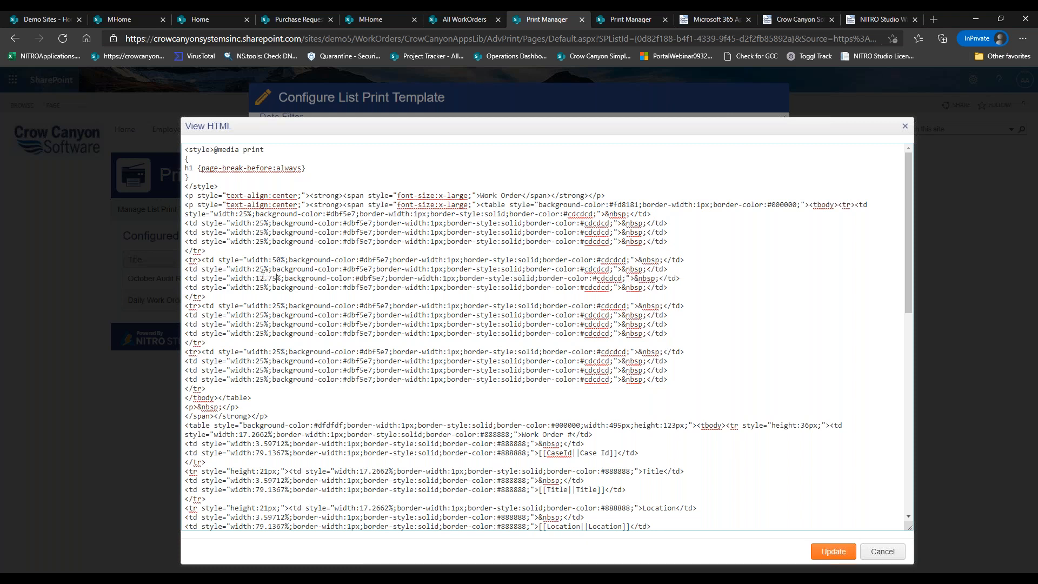
{"action": "key", "text": "BackSpace"}
{"action": "key", "text": "BackSpace"}
{"action": "type", "text": "5"}
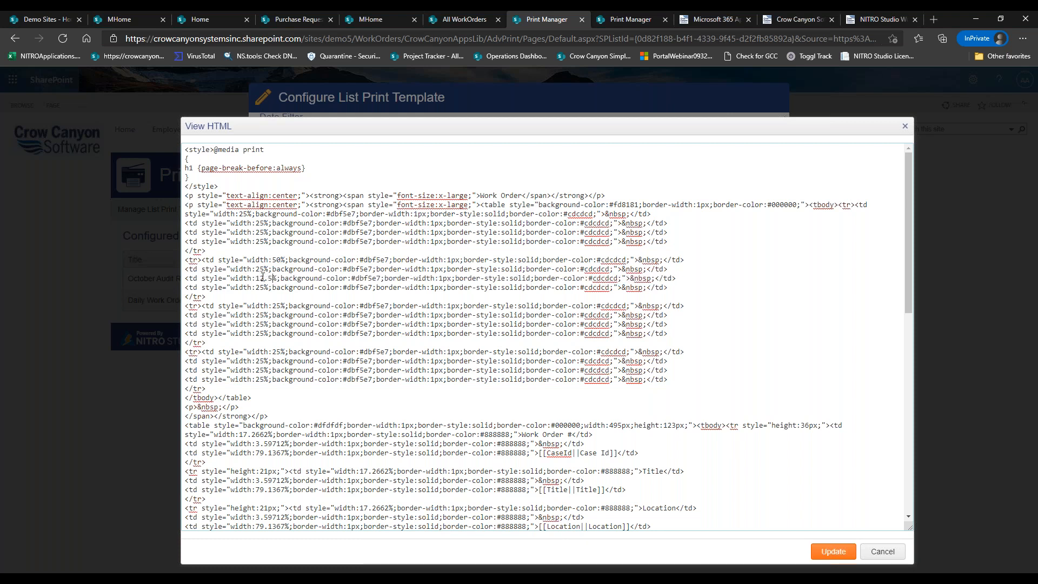
{"action": "left_click_drag", "start_coordinate": [256, 287], "coordinate": [261, 285]}
{"action": "type", "text": "12.5"}
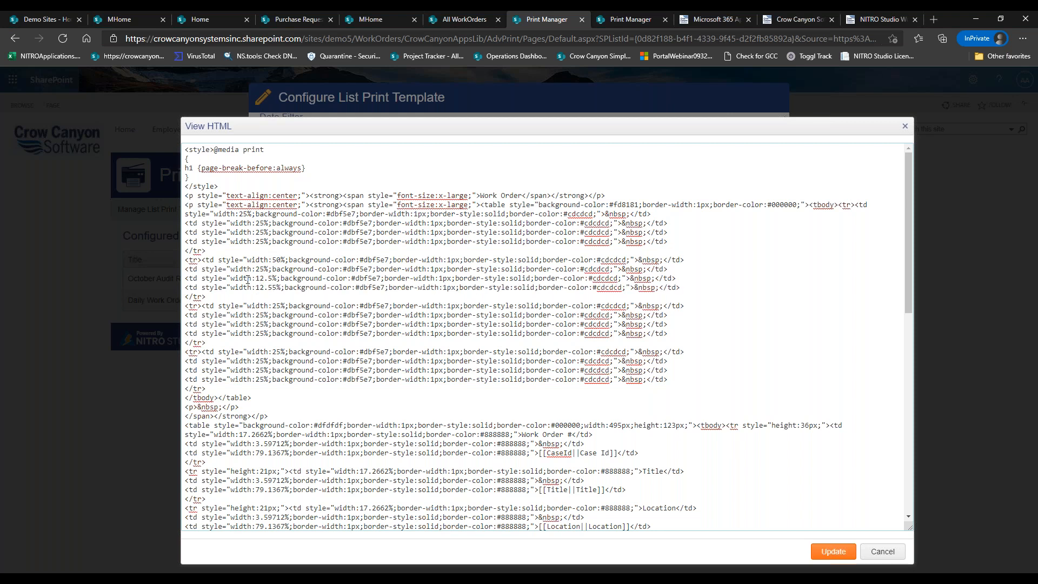
{"action": "left_click", "coordinate": [833, 551]}
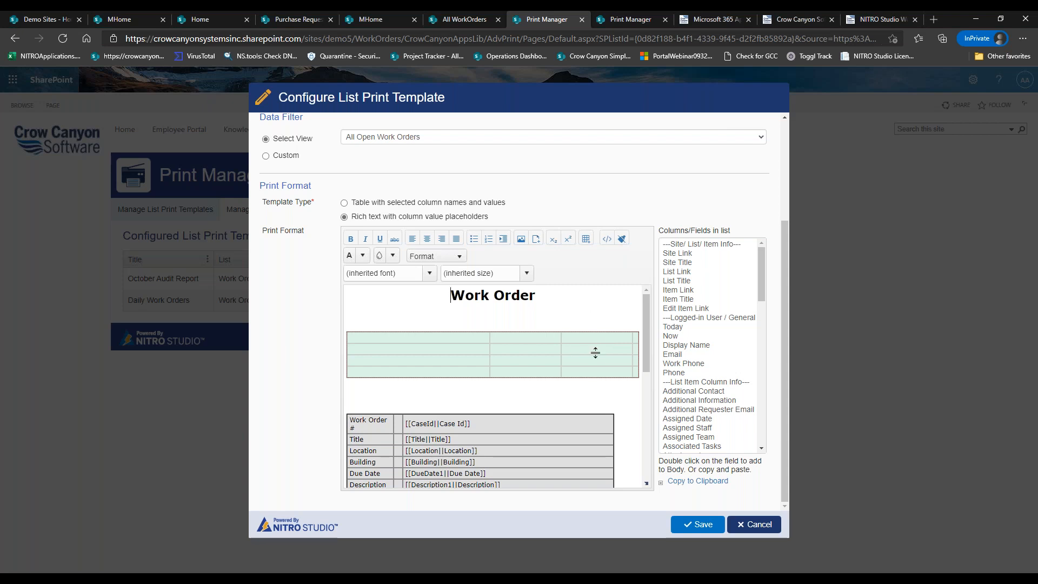
Step: Review the updated table code in the print format's HTML source and close it without changes
{"action": "left_click", "coordinate": [606, 240]}
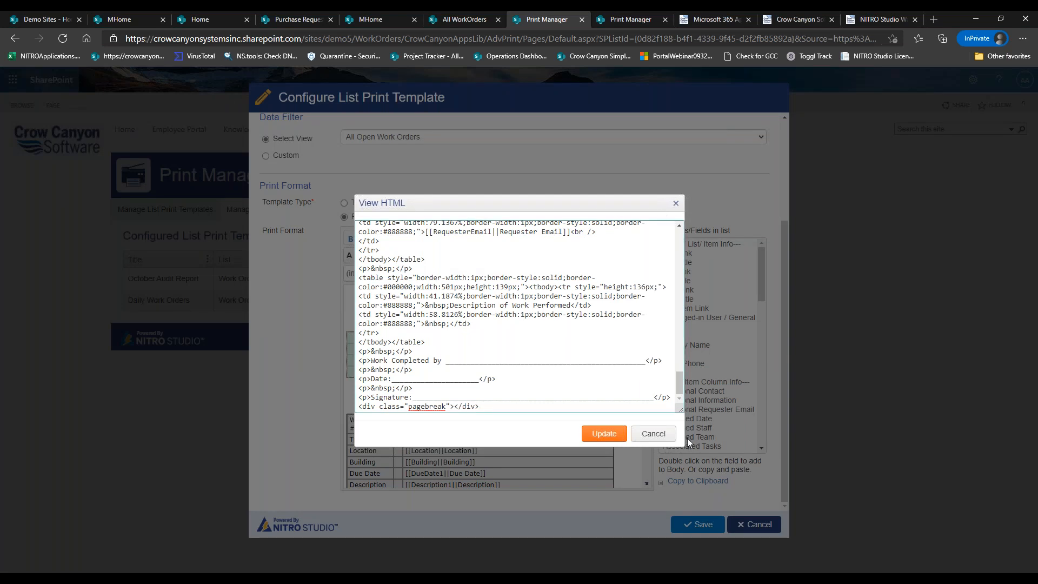
{"action": "left_click_drag", "start_coordinate": [679, 409], "coordinate": [917, 468]}
{"action": "scroll", "coordinate": [747, 378], "scroll_direction": "up", "scroll_amount": 15}
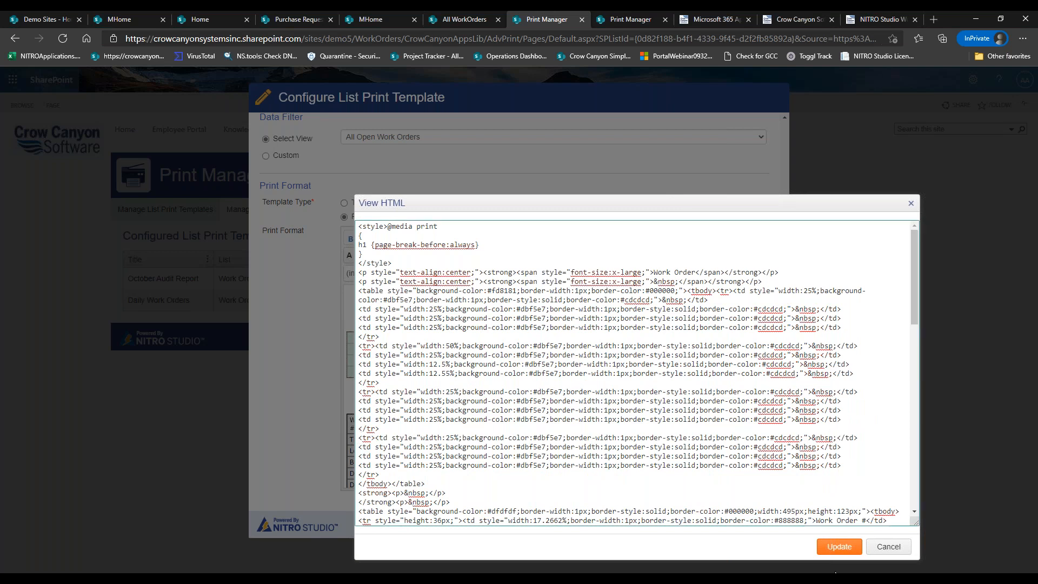
{"action": "left_click", "coordinate": [887, 547]}
{"action": "right_click", "coordinate": [489, 373]}
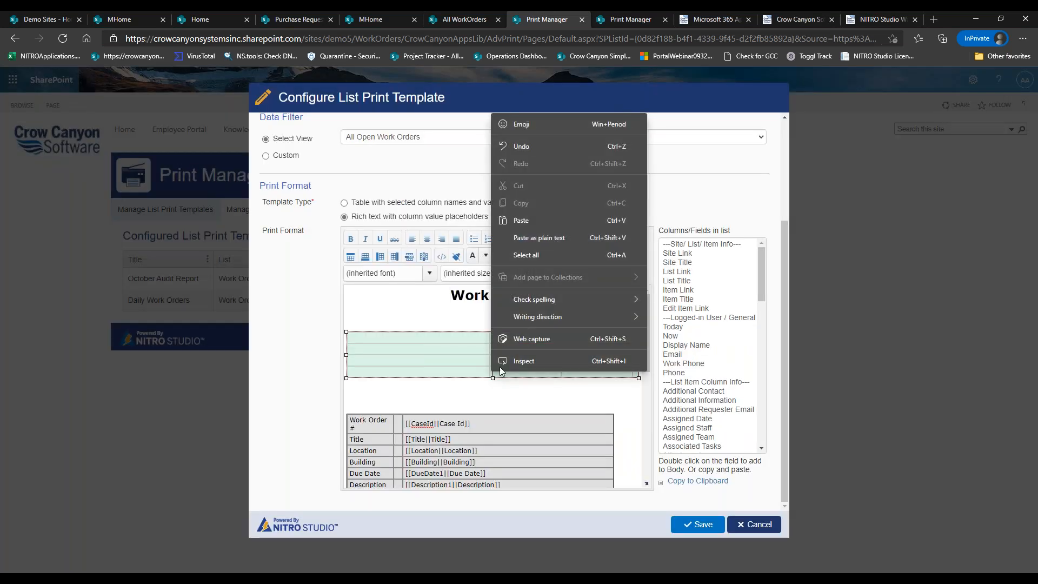
{"action": "left_click", "coordinate": [387, 376]}
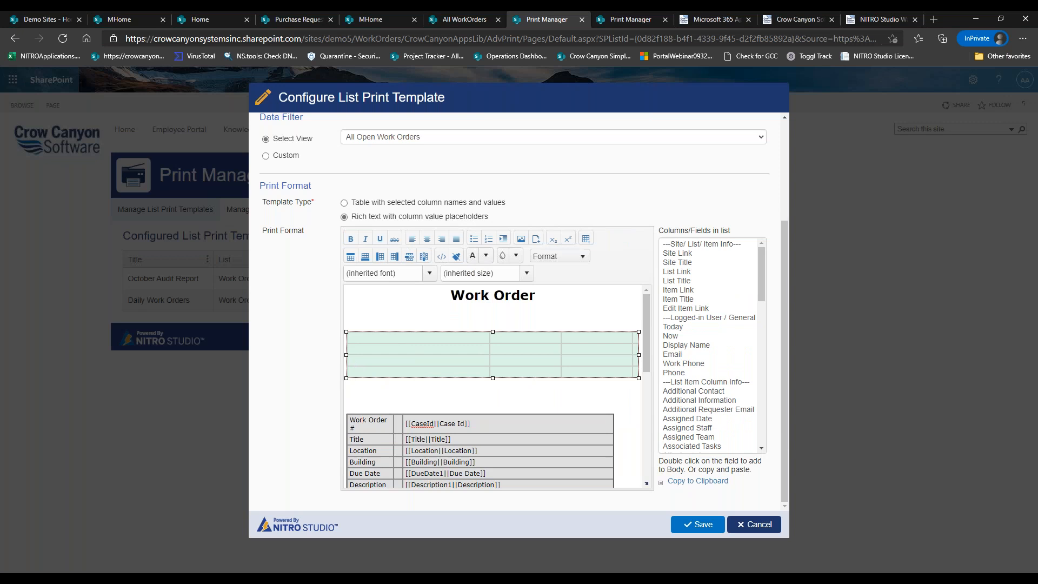
Step: Add a row at the bottom of the green table, duplicate its last row in the HTML source and update
{"action": "left_click", "coordinate": [363, 260]}
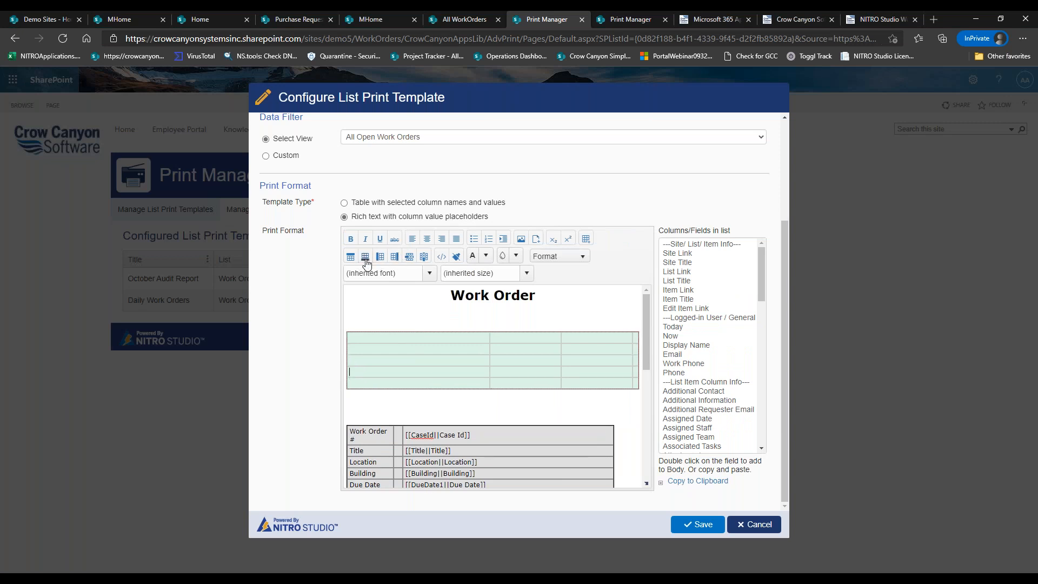
{"action": "left_click", "coordinate": [415, 383]}
{"action": "left_click", "coordinate": [442, 256]}
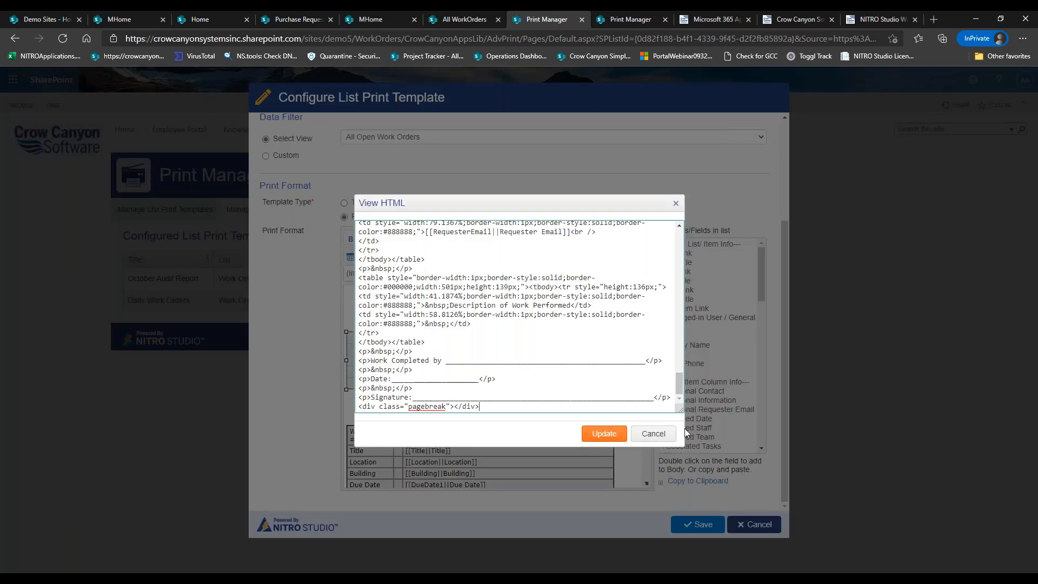
{"action": "left_click_drag", "start_coordinate": [681, 410], "coordinate": [976, 509]}
{"action": "left_click_drag", "start_coordinate": [974, 469], "coordinate": [975, 314]}
{"action": "left_click_drag", "start_coordinate": [360, 386], "coordinate": [453, 427]}
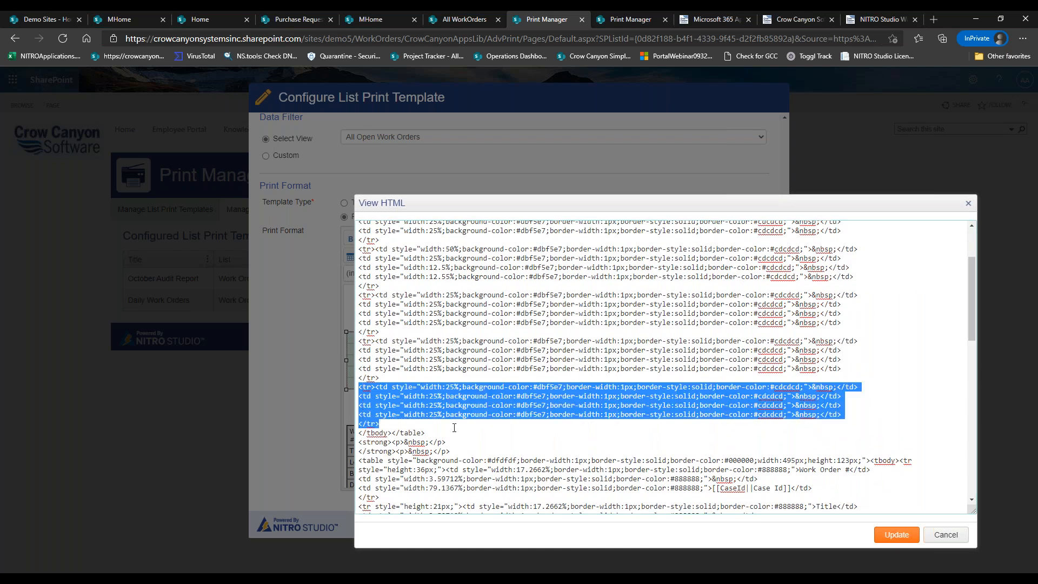
{"action": "left_click", "coordinate": [396, 428]}
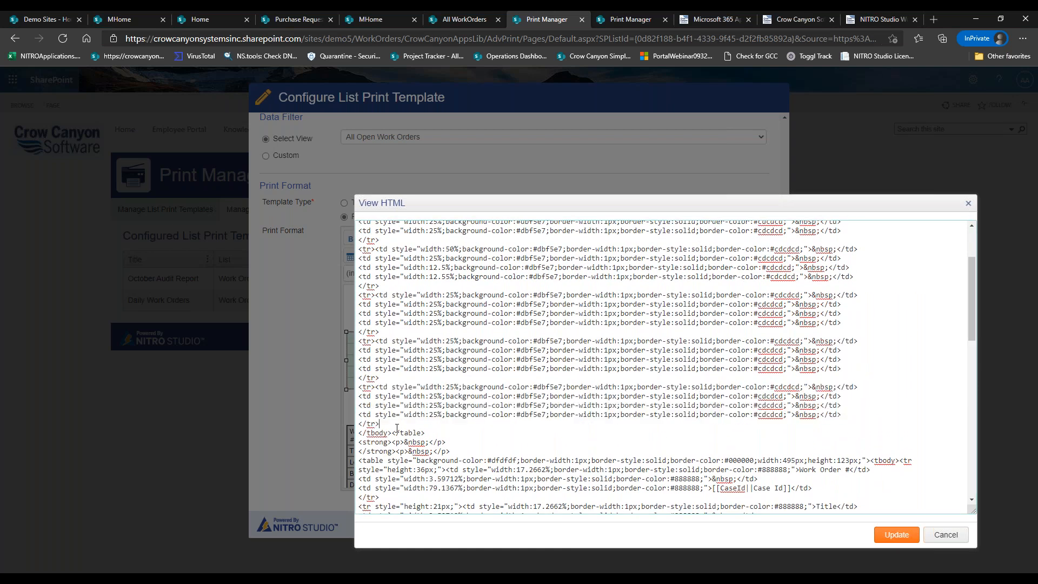
{"action": "scroll", "coordinate": [396, 428], "scroll_direction": "down", "scroll_amount": 3}
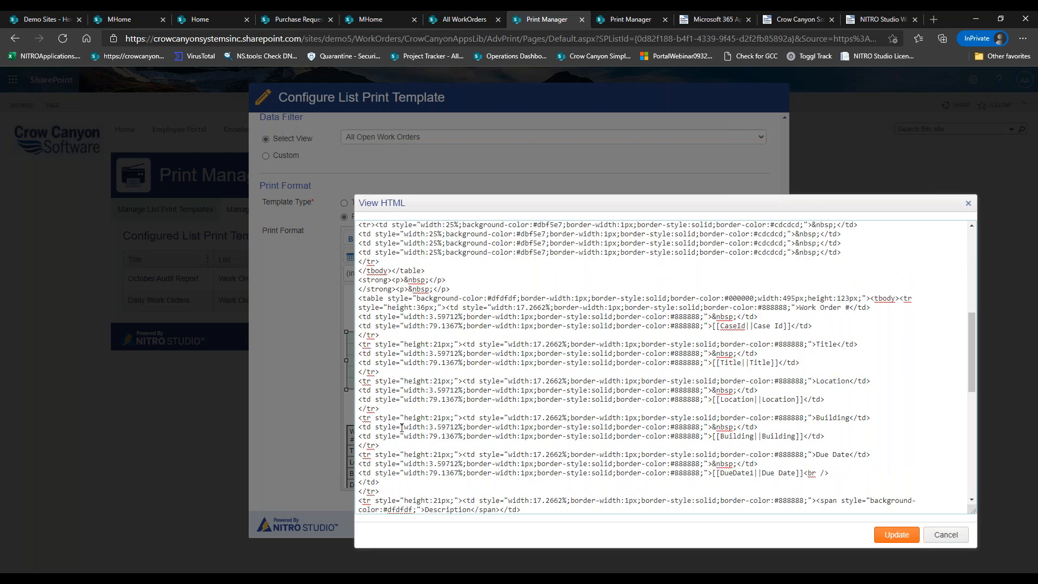
{"action": "left_click", "coordinate": [878, 535]}
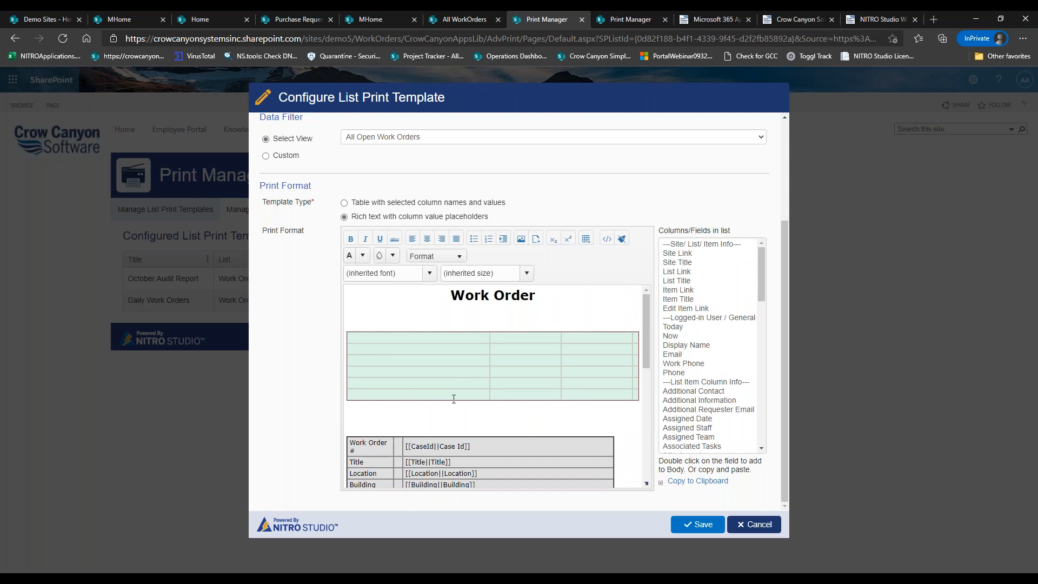
Step: Delete the table row after the 50% width row in the HTML source, update it, and remove the extra blank line below the green table
{"action": "left_click", "coordinate": [606, 239]}
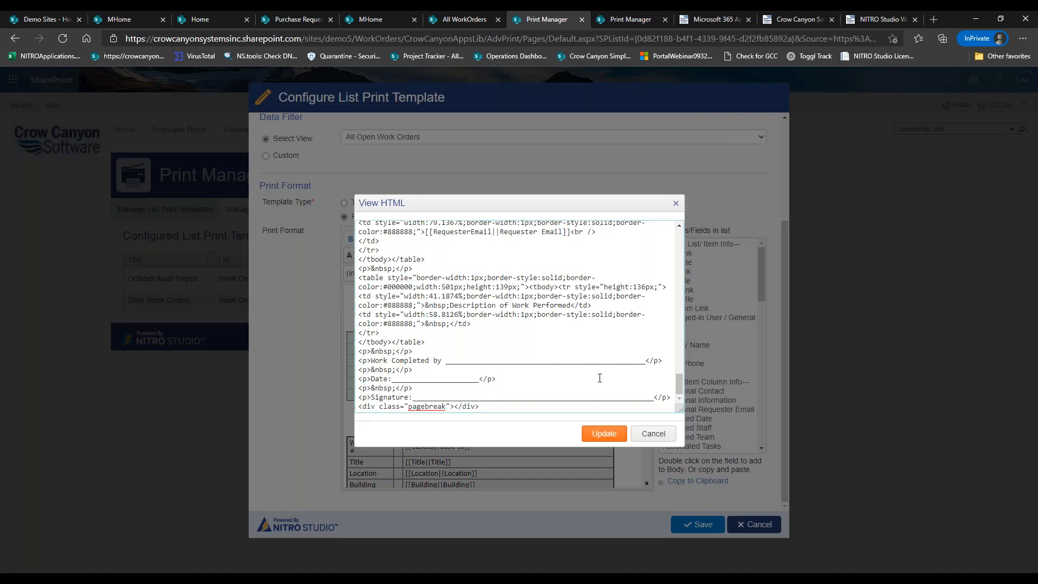
{"action": "left_click_drag", "start_coordinate": [680, 386], "coordinate": [684, 258]}
{"action": "left_click_drag", "start_coordinate": [372, 386], "coordinate": [348, 316]}
{"action": "key", "text": "Delete"}
{"action": "key", "text": "Delete"}
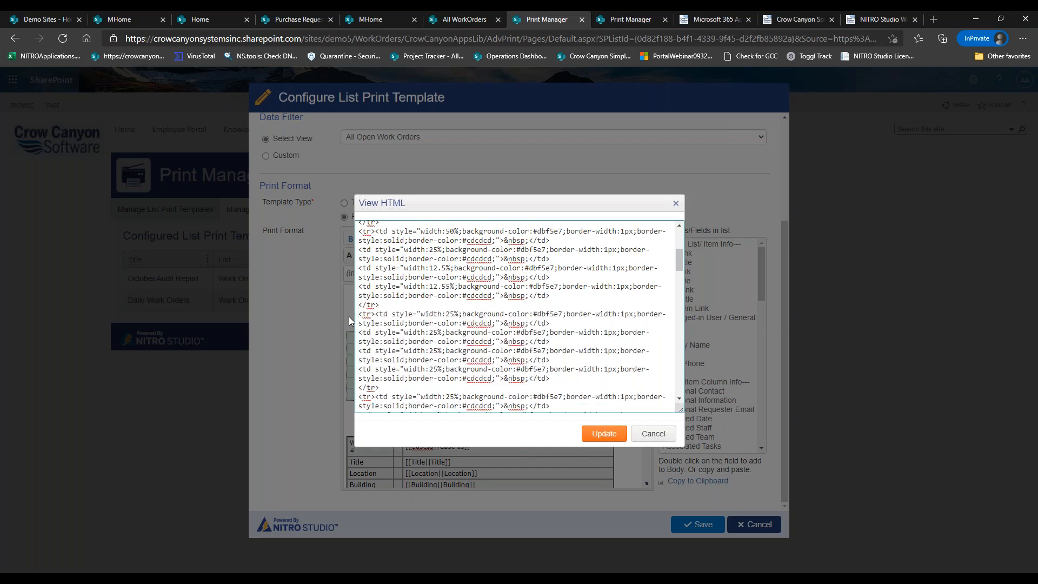
{"action": "left_click", "coordinate": [604, 433]}
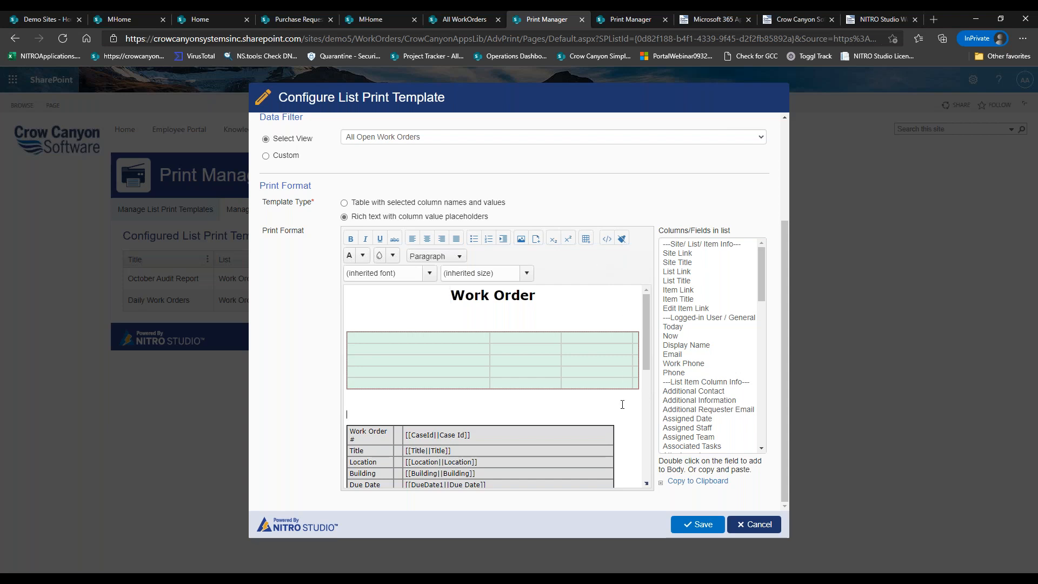
{"action": "key", "text": "ctrl+b"}
{"action": "key", "text": "BackSpace"}
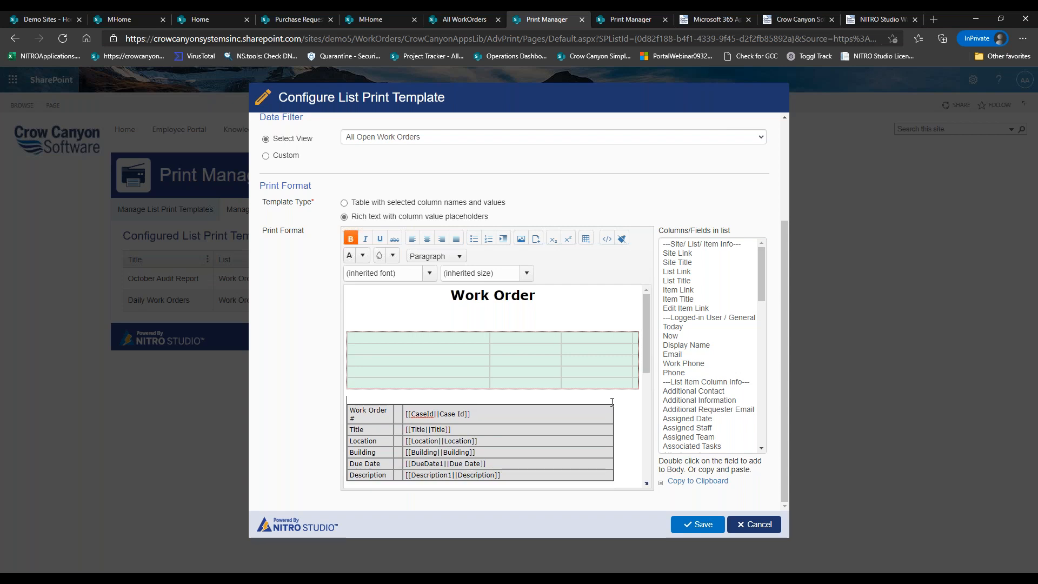
Step: Copy the print format's entire HTML source into an empty Notepad document, select all of the pasted code and minimize Notepad
{"action": "left_click", "coordinate": [636, 383]}
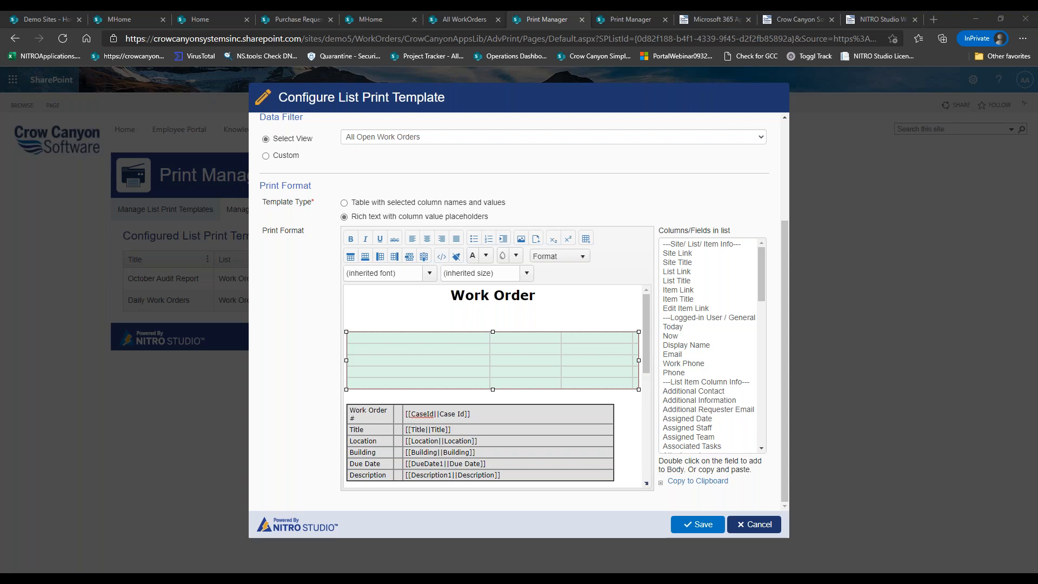
{"action": "left_click", "coordinate": [441, 256]}
{"action": "left_click_drag", "start_coordinate": [500, 403], "coordinate": [351, 138]}
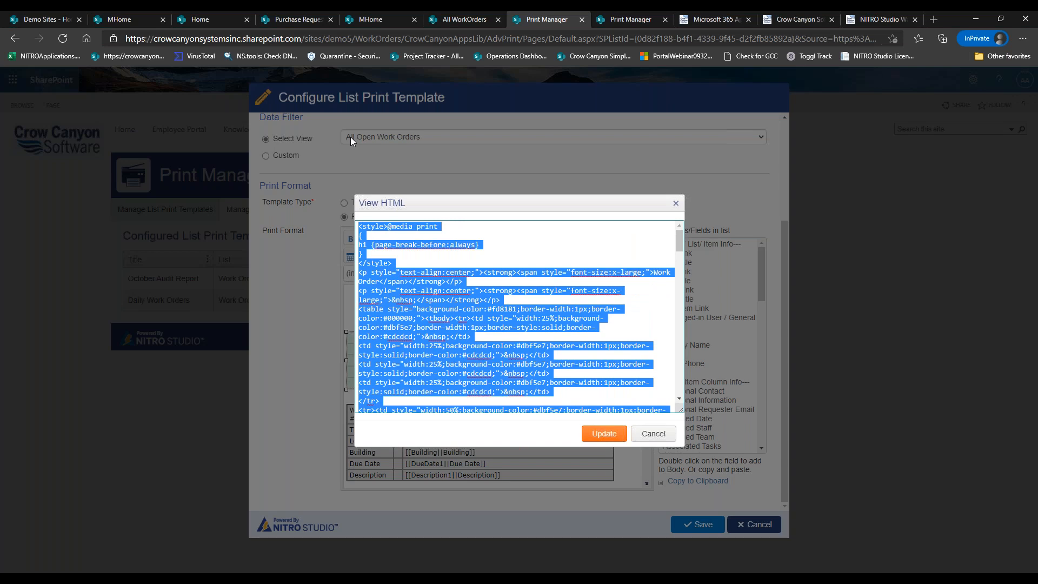
{"action": "key", "text": "alt+Tab"}
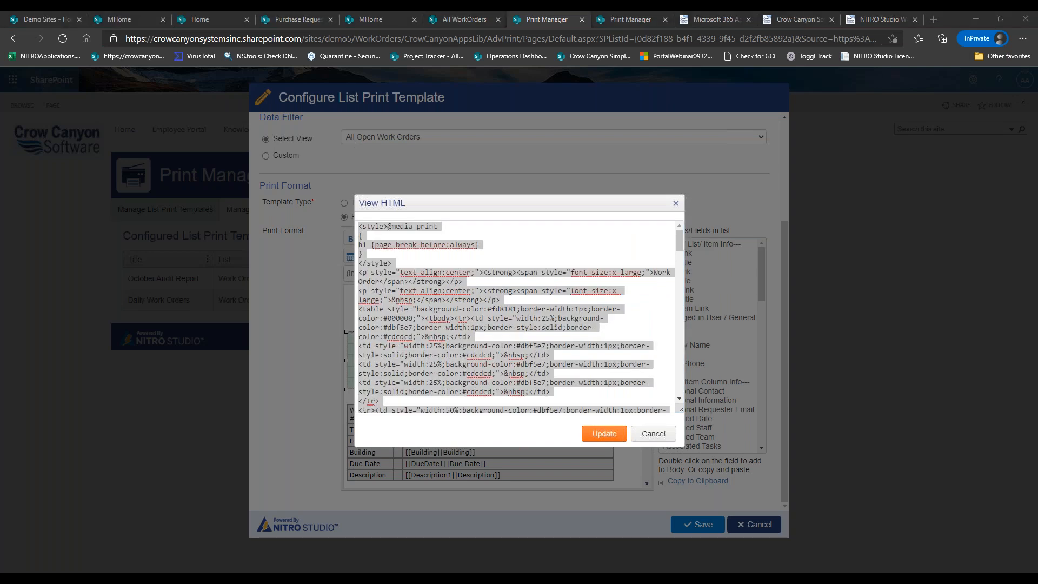
{"action": "left_click_drag", "start_coordinate": [1037, 81], "coordinate": [477, 119]}
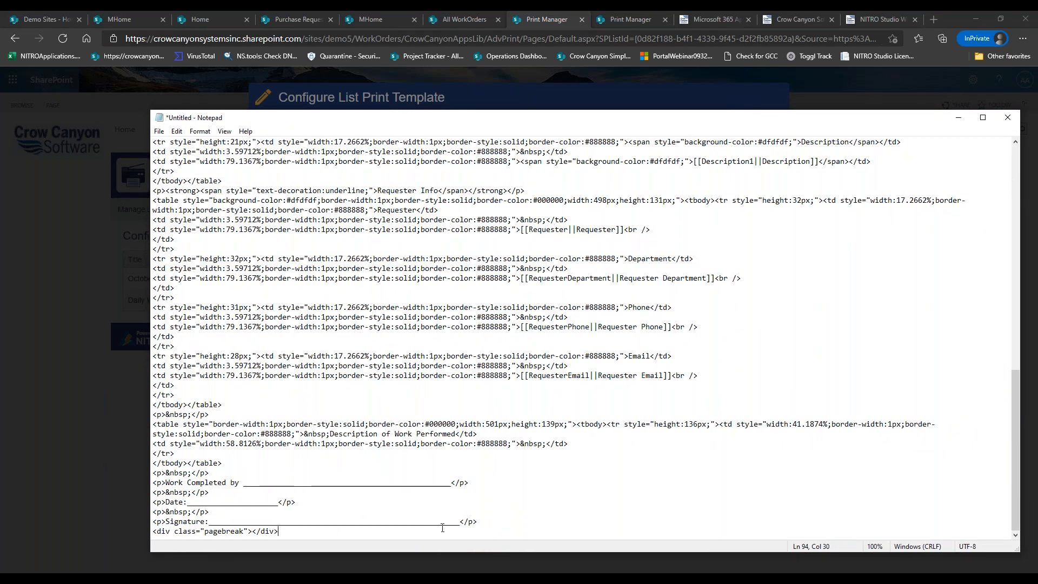
{"action": "left_click_drag", "start_coordinate": [313, 532], "coordinate": [109, 44]}
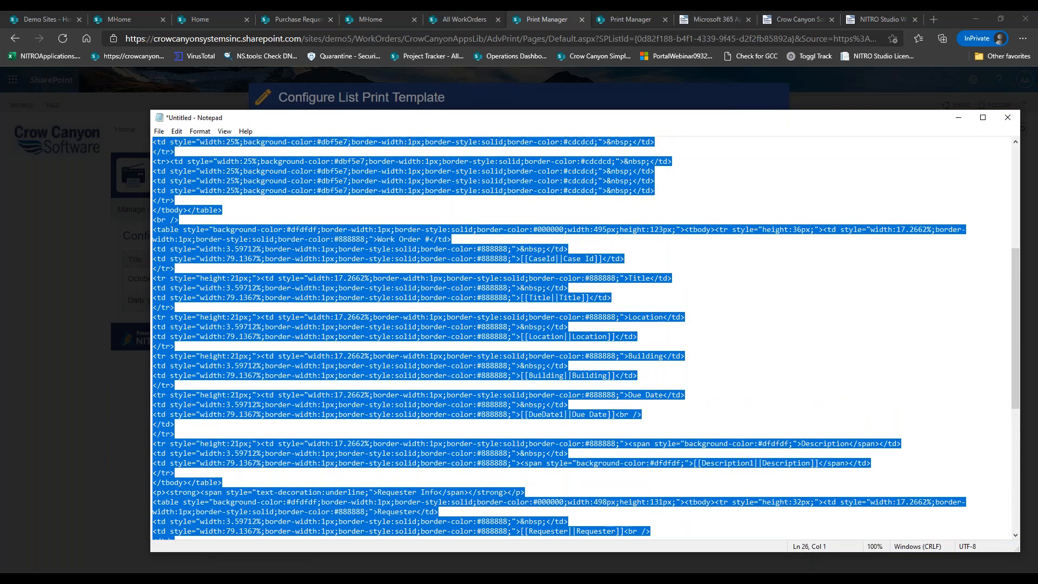
{"action": "left_click", "coordinate": [959, 118]}
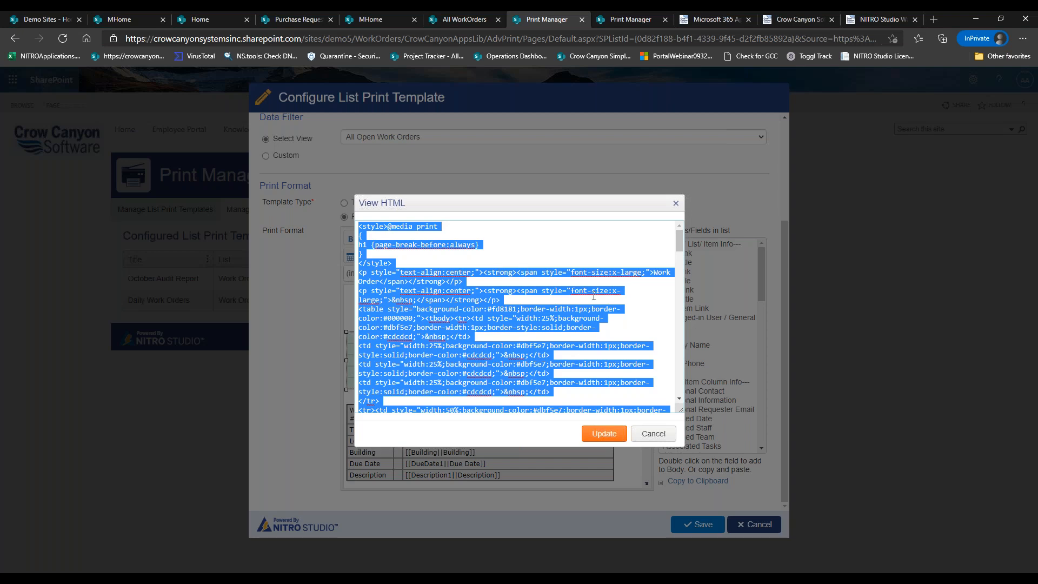
Step: View the pasted code in an enlarged Notepad window, and close the print format's HTML source without changes
{"action": "left_click_drag", "start_coordinate": [675, 409], "coordinate": [932, 520]}
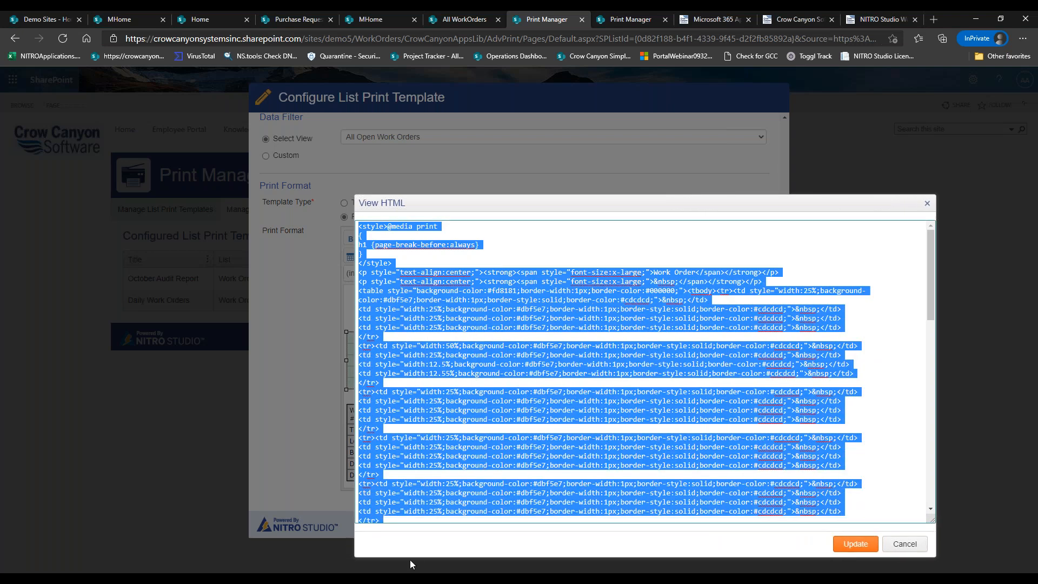
{"action": "mouse_move", "coordinate": [411, 577]}
{"action": "left_click", "coordinate": [384, 541]}
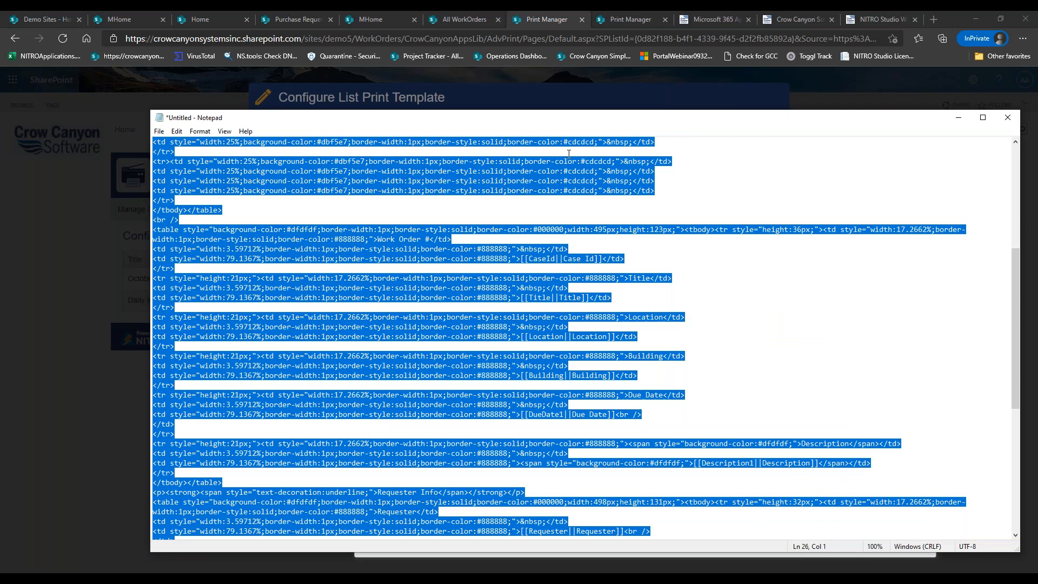
{"action": "left_click_drag", "start_coordinate": [563, 117], "coordinate": [434, 74]}
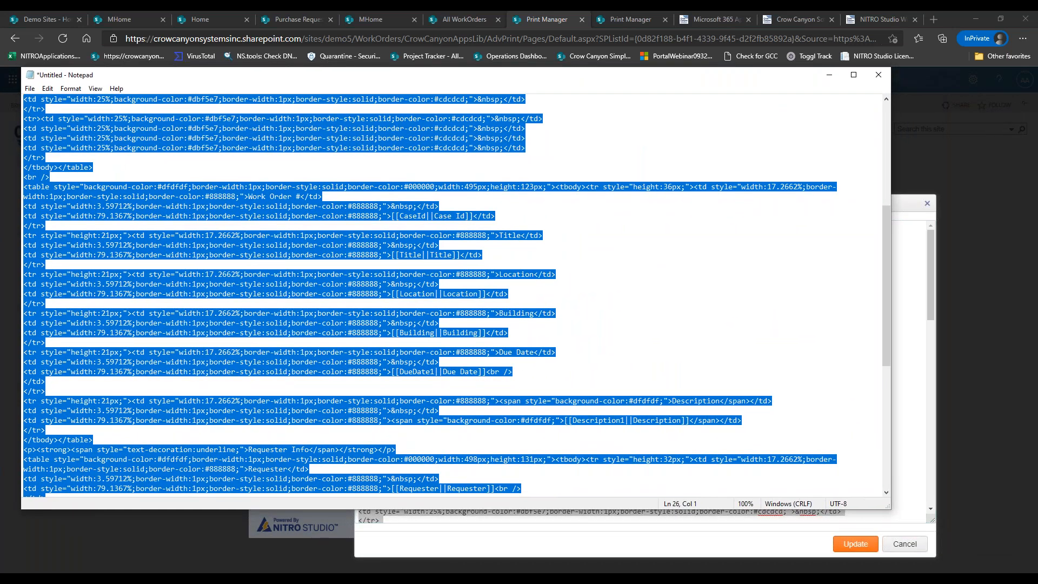
{"action": "left_click_drag", "start_coordinate": [887, 506], "coordinate": [997, 562]}
{"action": "left_click", "coordinate": [881, 354]}
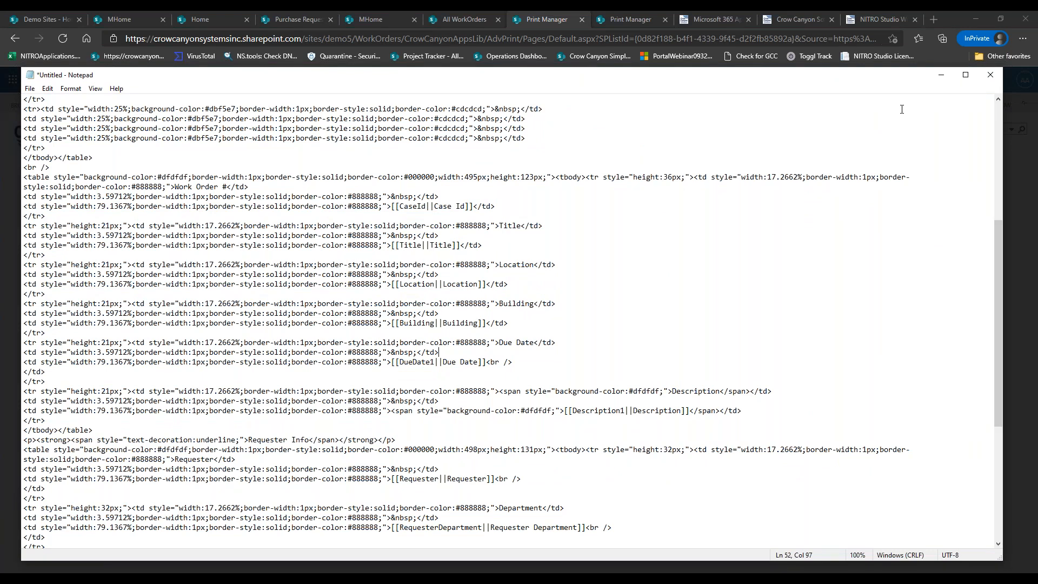
{"action": "left_click", "coordinate": [941, 75]}
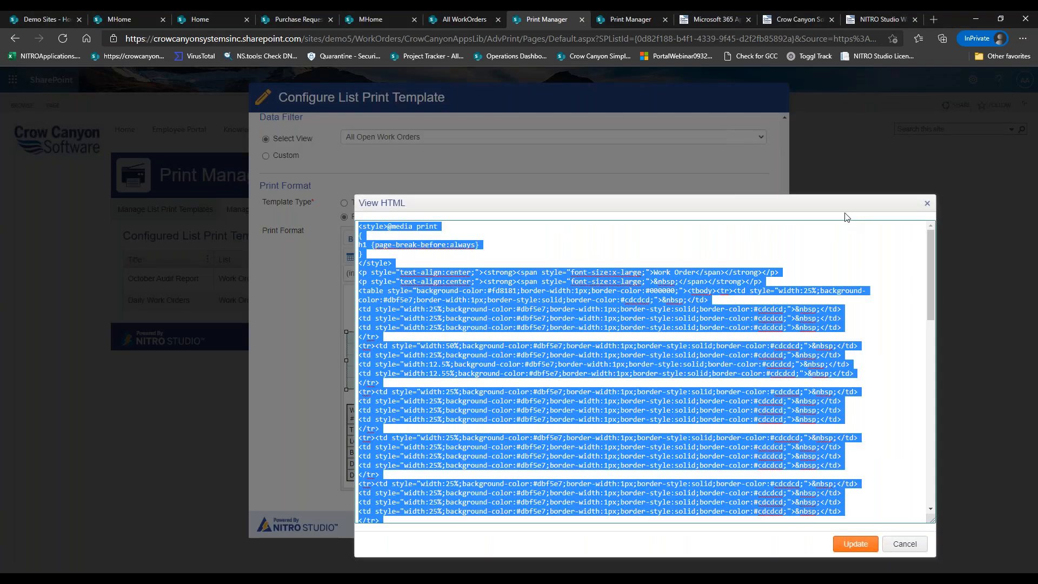
{"action": "left_click", "coordinate": [795, 191]}
{"action": "left_click_drag", "start_coordinate": [877, 501], "coordinate": [685, 387]}
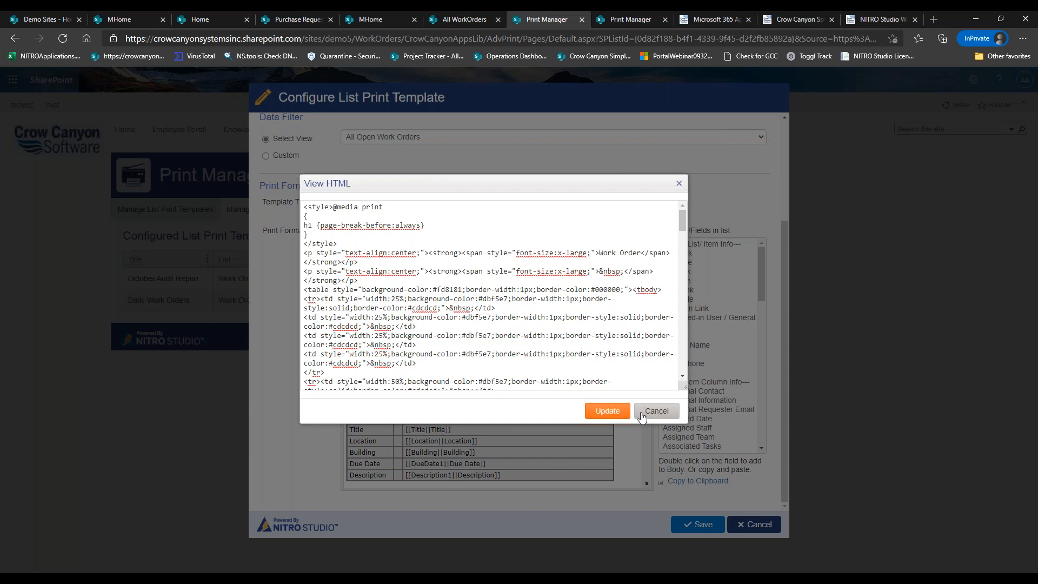
{"action": "left_click", "coordinate": [642, 413]}
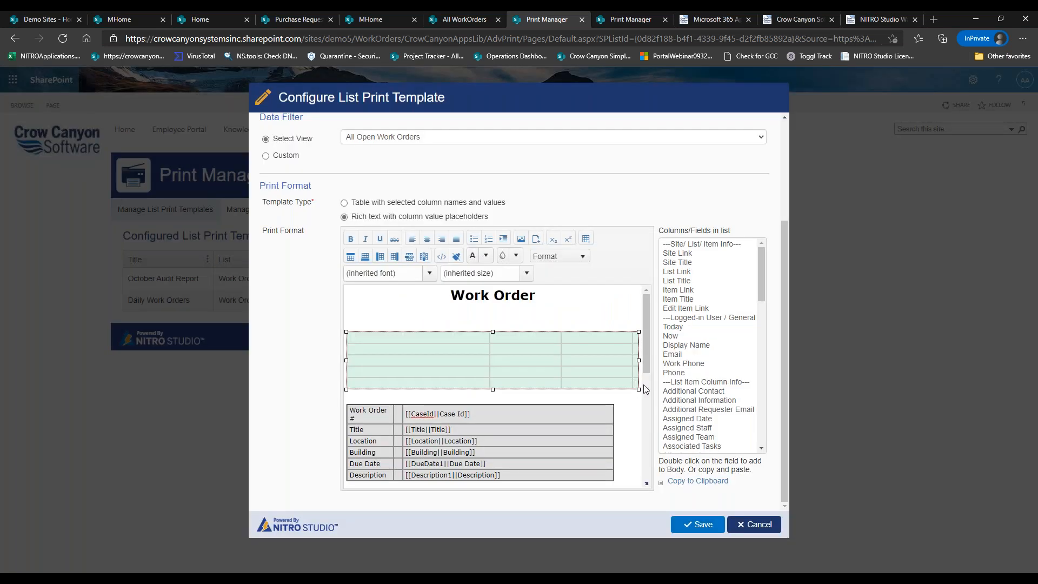
Step: Delete the empty green table below the Work Order heading and save the list print template
{"action": "left_click", "coordinate": [616, 397]}
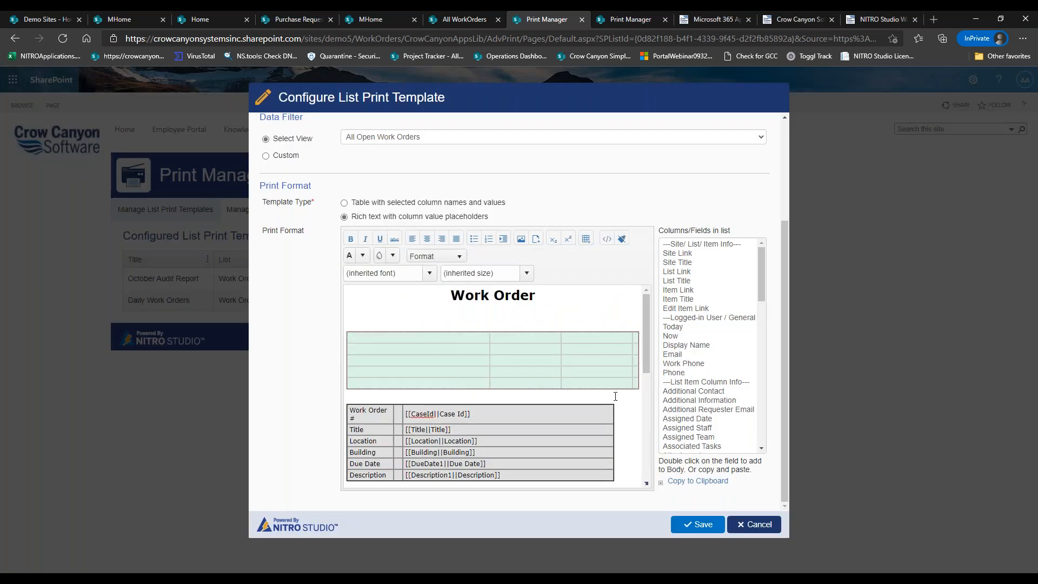
{"action": "key", "text": "BackSpace"}
{"action": "key", "text": "BackSpace"}
{"action": "key", "text": "BackSpace"}
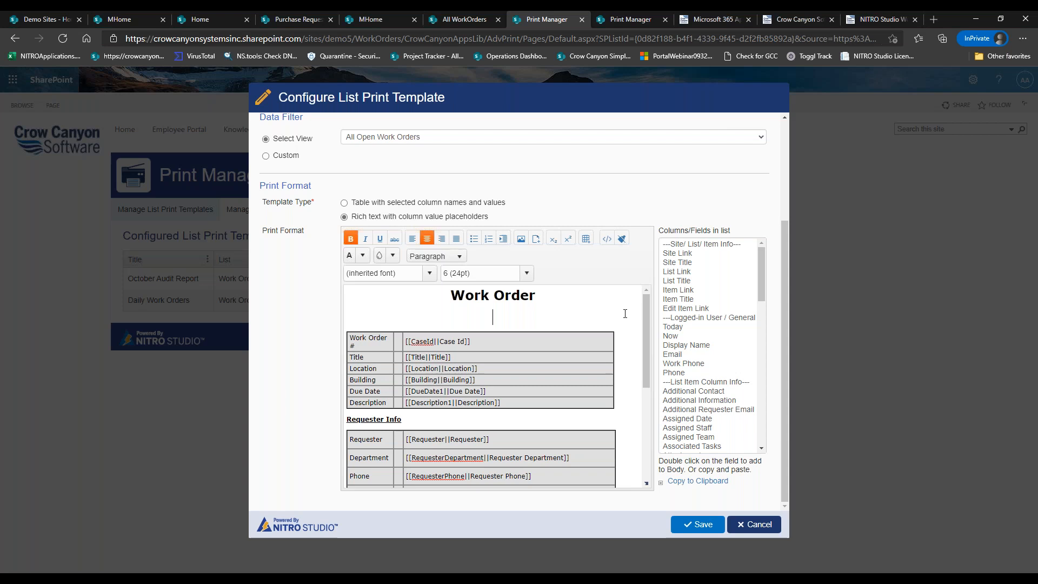
{"action": "left_click", "coordinate": [699, 522]}
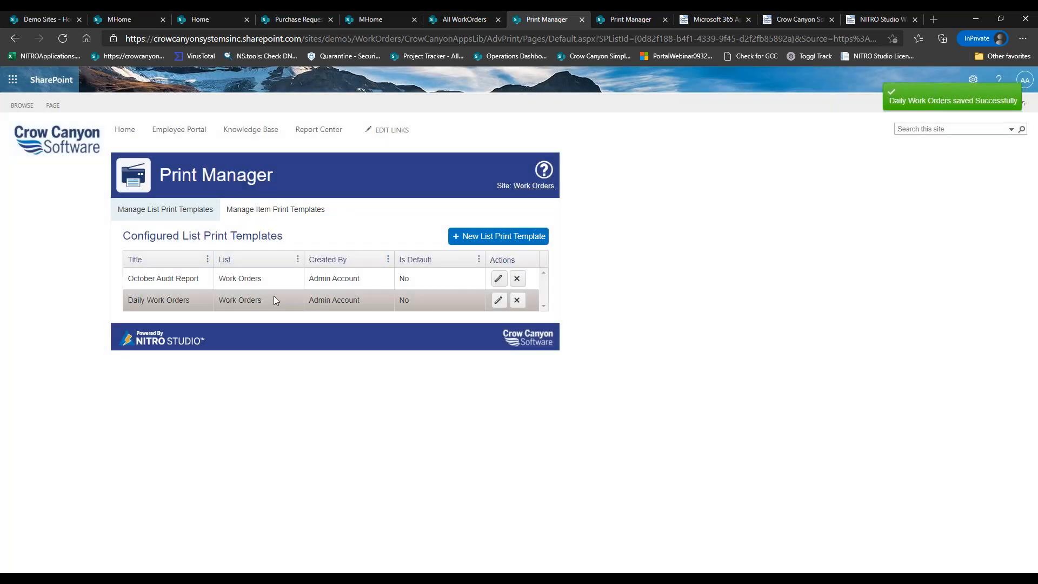
Step: Open the item print template Sample 1 (Corporate Routing) for editing and bring its print format into view
{"action": "left_click", "coordinate": [287, 219]}
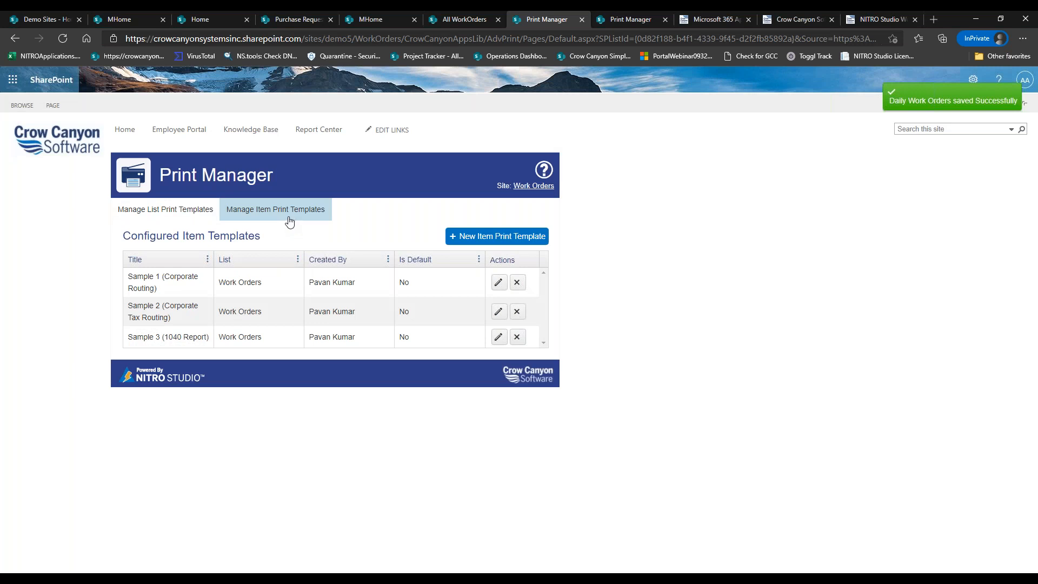
{"action": "left_click", "coordinate": [500, 283]}
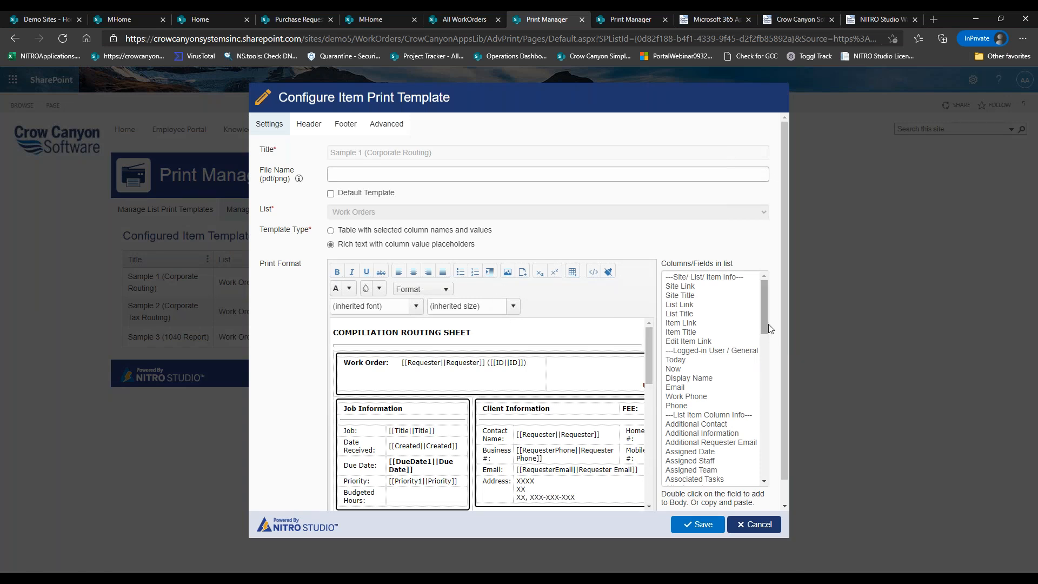
{"action": "scroll", "coordinate": [784, 300], "scroll_direction": "down", "scroll_amount": 1}
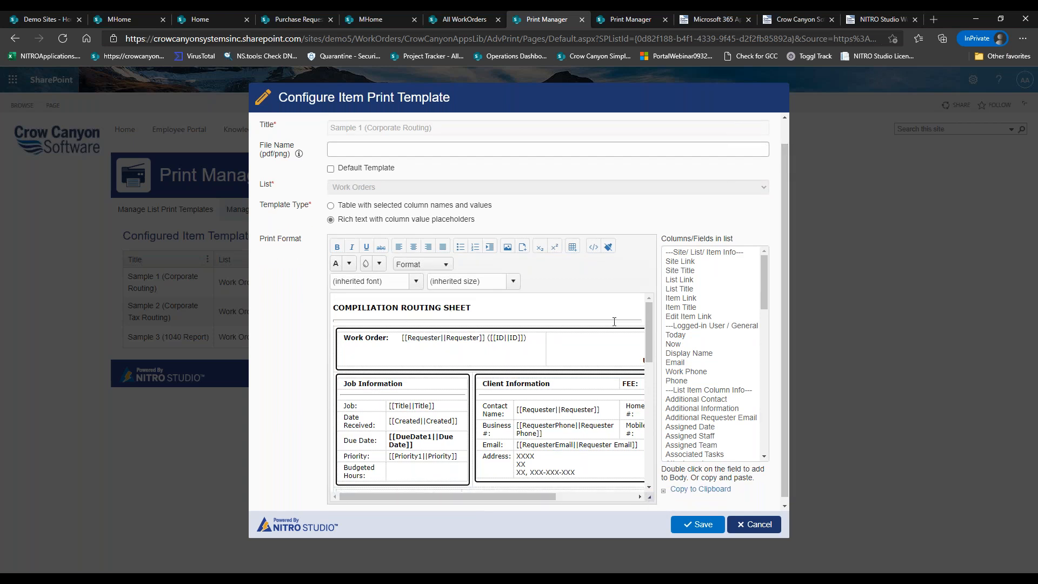
Step: Examine the routing sheet's nested tables and checkboxes across its full width, and open the HTML source of its print format
{"action": "left_click", "coordinate": [339, 319]}
{"action": "left_click_drag", "start_coordinate": [338, 319], "coordinate": [647, 485]}
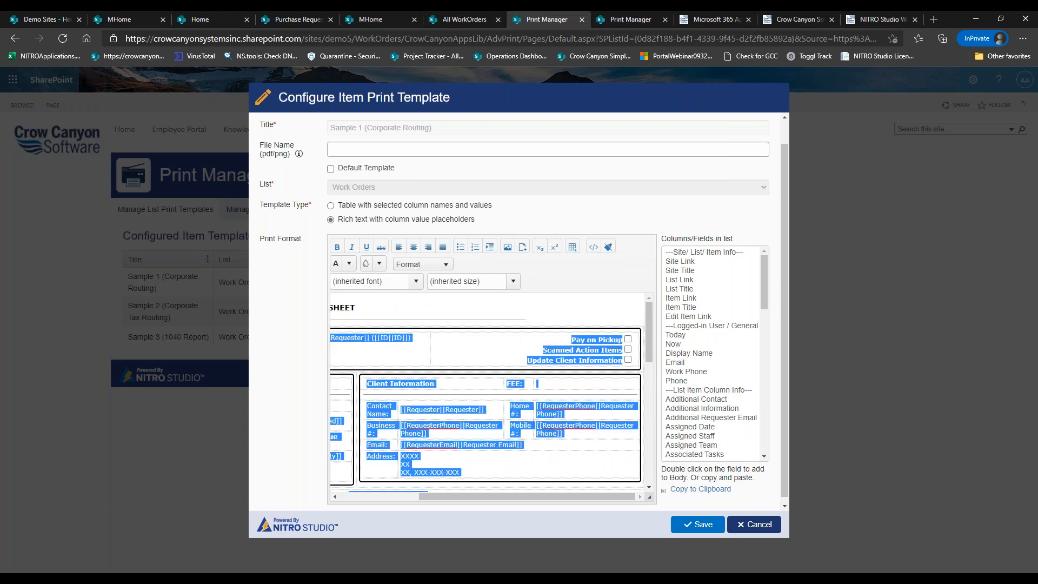
{"action": "left_click", "coordinate": [622, 306]}
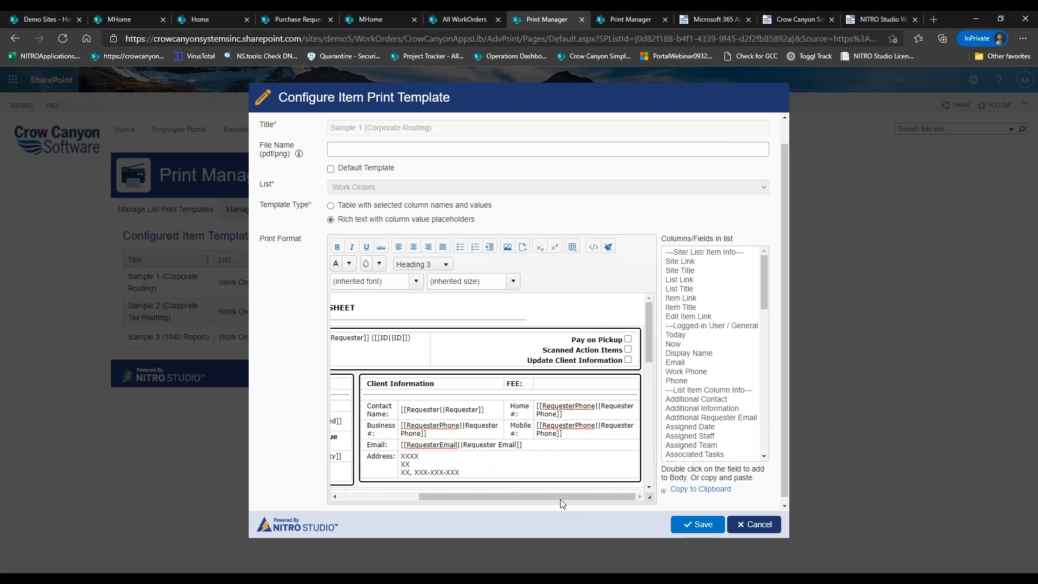
{"action": "left_click_drag", "start_coordinate": [556, 497], "coordinate": [452, 501]}
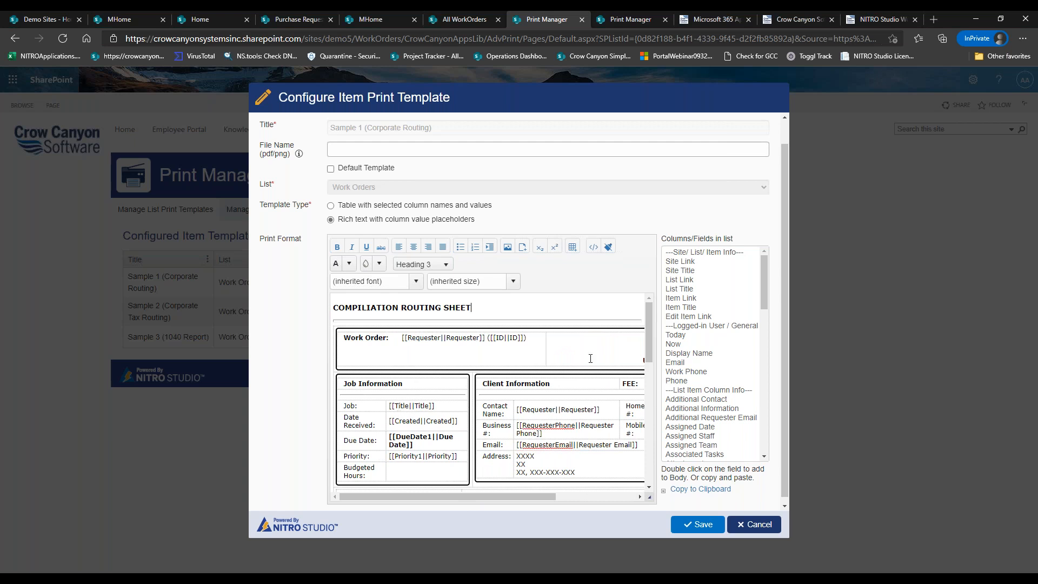
{"action": "left_click_drag", "start_coordinate": [646, 327], "coordinate": [647, 348]}
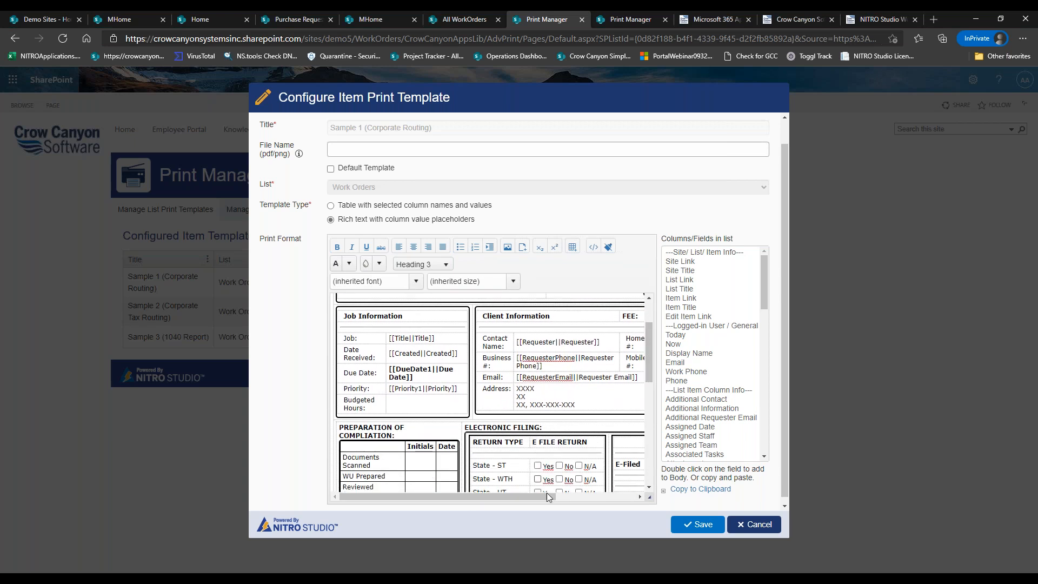
{"action": "left_click_drag", "start_coordinate": [531, 498], "coordinate": [616, 498]}
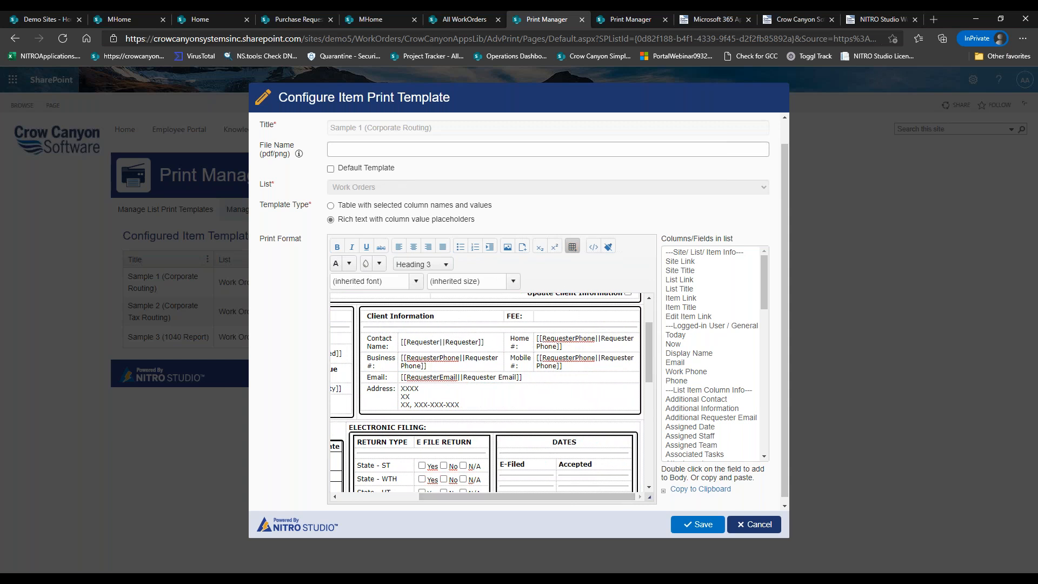
{"action": "left_click", "coordinate": [593, 246]}
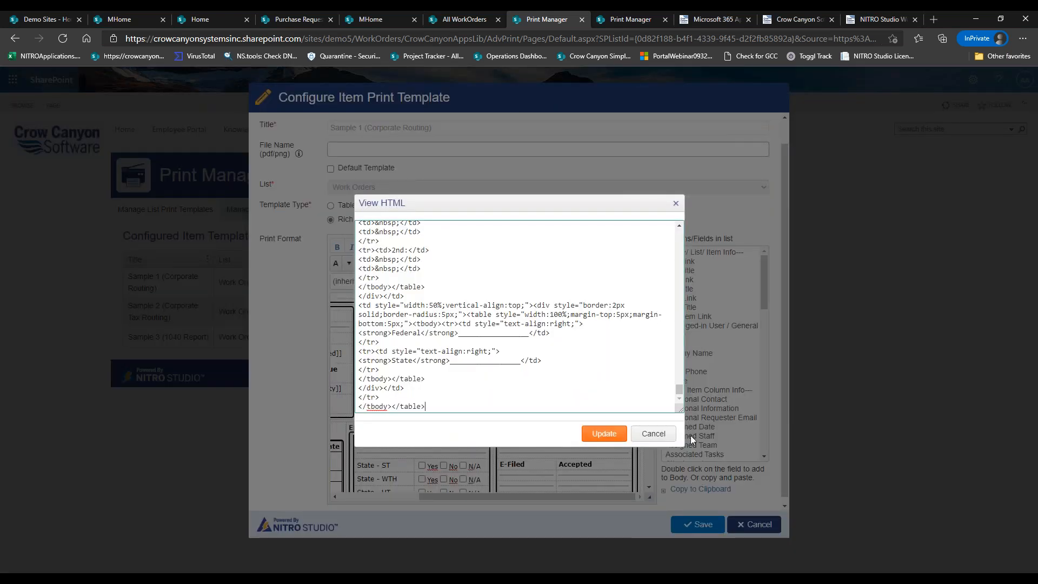
Step: Enlarge the HTML source window to read the routing sheet's code, and close it and the Sample 1 template without saving
{"action": "left_click_drag", "start_coordinate": [680, 409], "coordinate": [958, 336]}
{"action": "scroll", "coordinate": [948, 254], "scroll_direction": "up", "scroll_amount": 4}
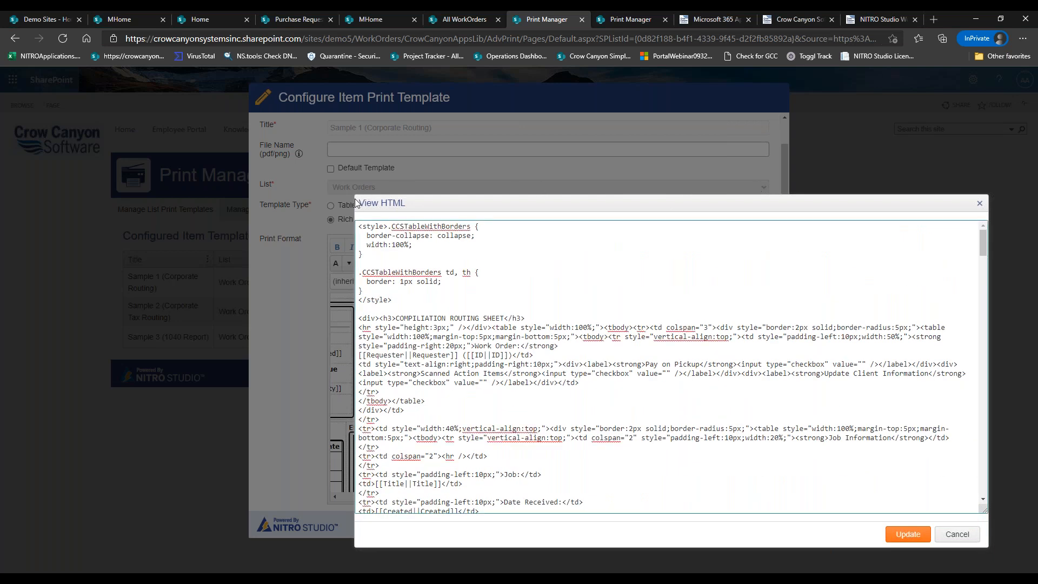
{"action": "left_click_drag", "start_coordinate": [423, 202], "coordinate": [241, 156]}
{"action": "left_click_drag", "start_coordinate": [811, 465], "coordinate": [953, 512]}
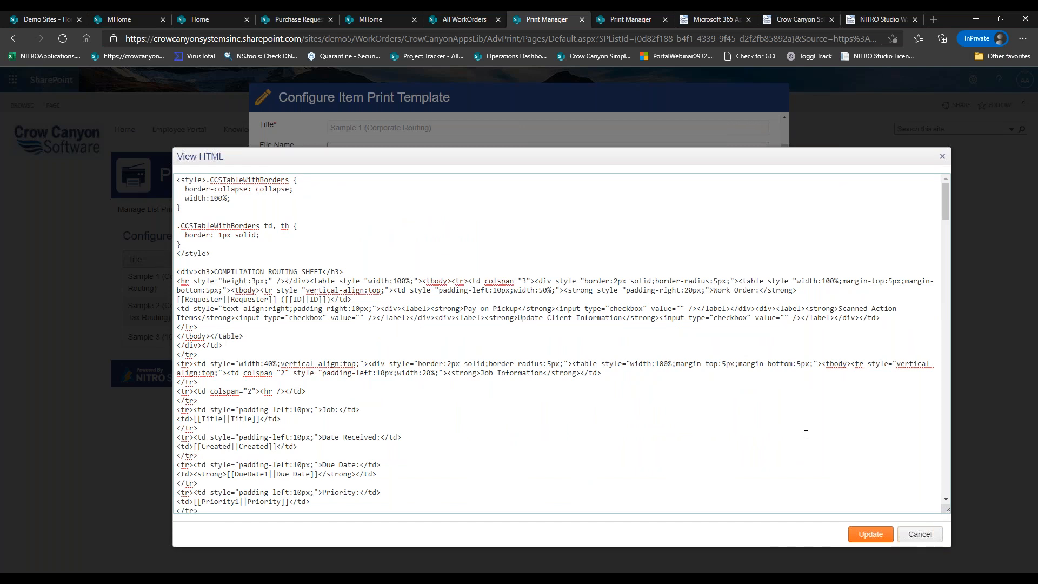
{"action": "left_click", "coordinate": [919, 534]}
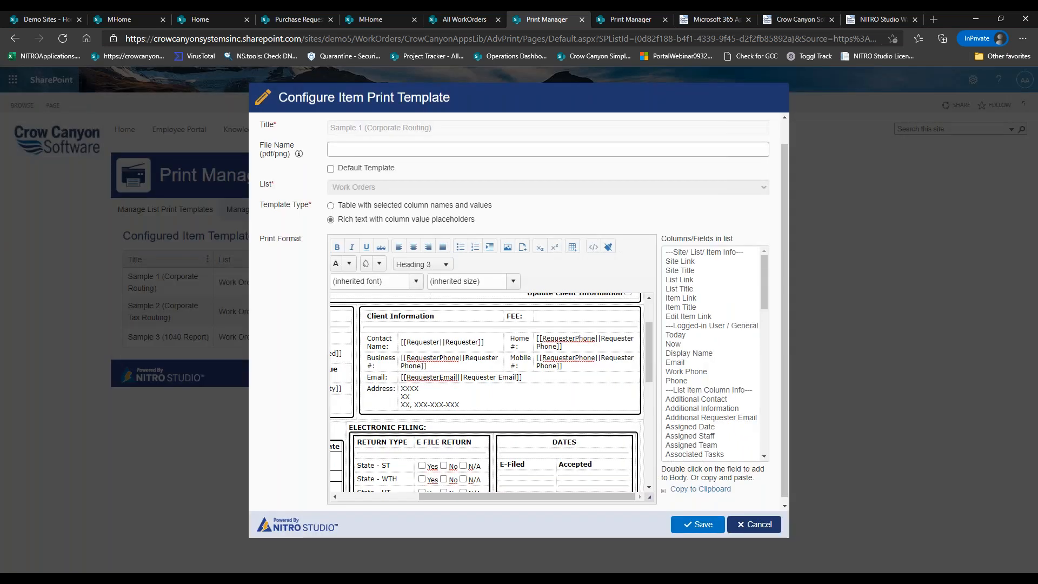
{"action": "left_click", "coordinate": [737, 525]}
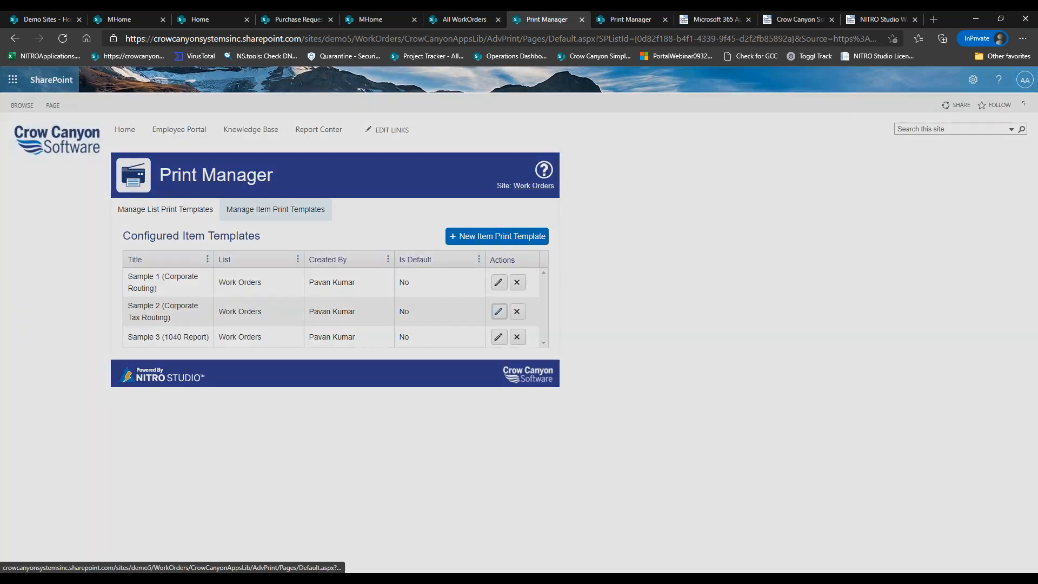
Step: View the item print templates Sample 2 (Corporate Tax Routing) and Sample 3 (1040 Report) one after the other, closing each without saving
{"action": "left_click", "coordinate": [499, 312]}
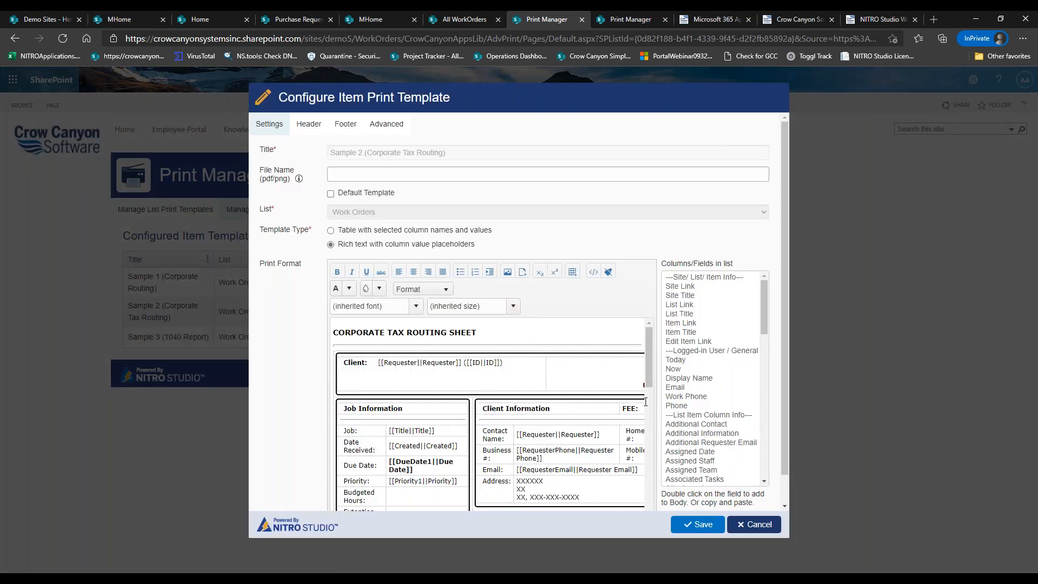
{"action": "left_click", "coordinate": [760, 527]}
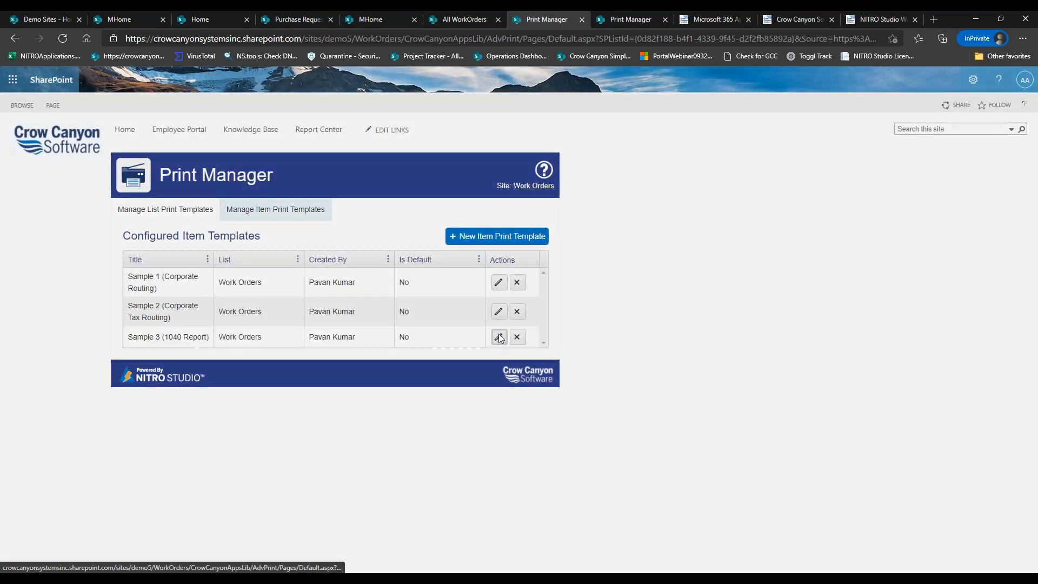
{"action": "left_click", "coordinate": [498, 337]}
{"action": "left_click_drag", "start_coordinate": [649, 340], "coordinate": [641, 316]}
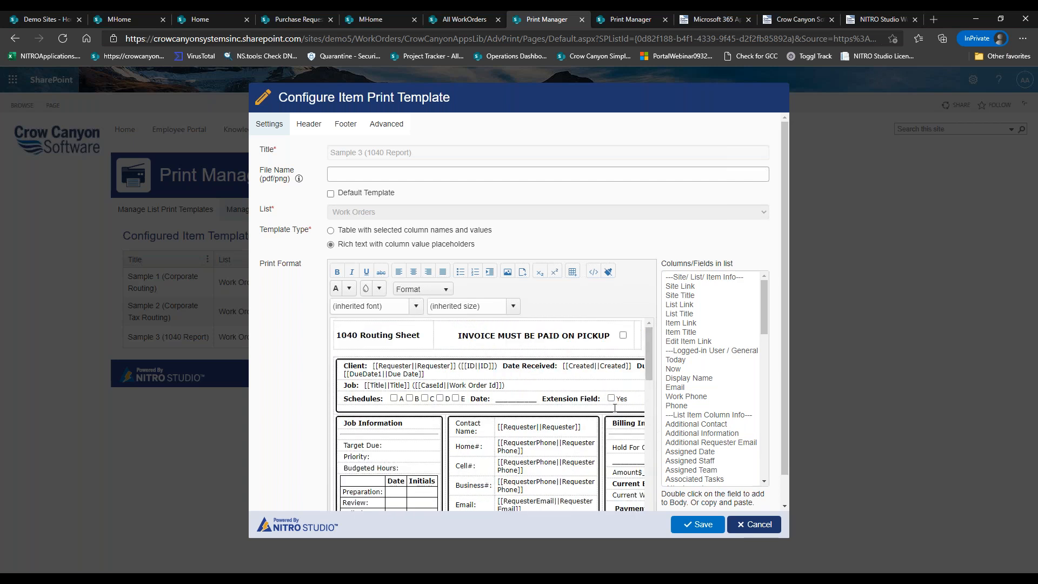
{"action": "left_click", "coordinate": [745, 526]}
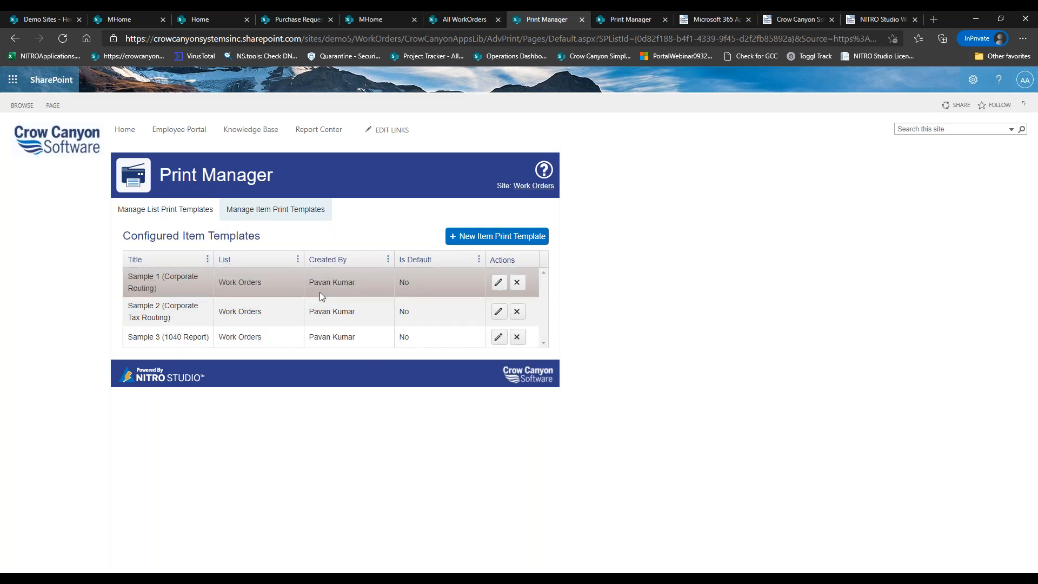
Step: View the print format of the Daily Work Orders list print template and close it without saving
{"action": "left_click", "coordinate": [187, 216]}
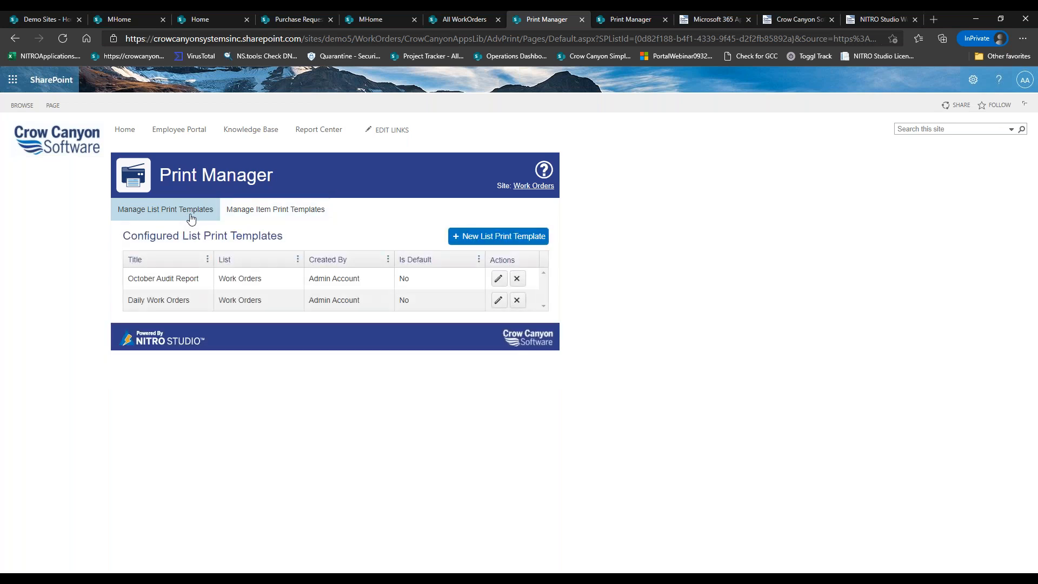
{"action": "left_click", "coordinate": [499, 301]}
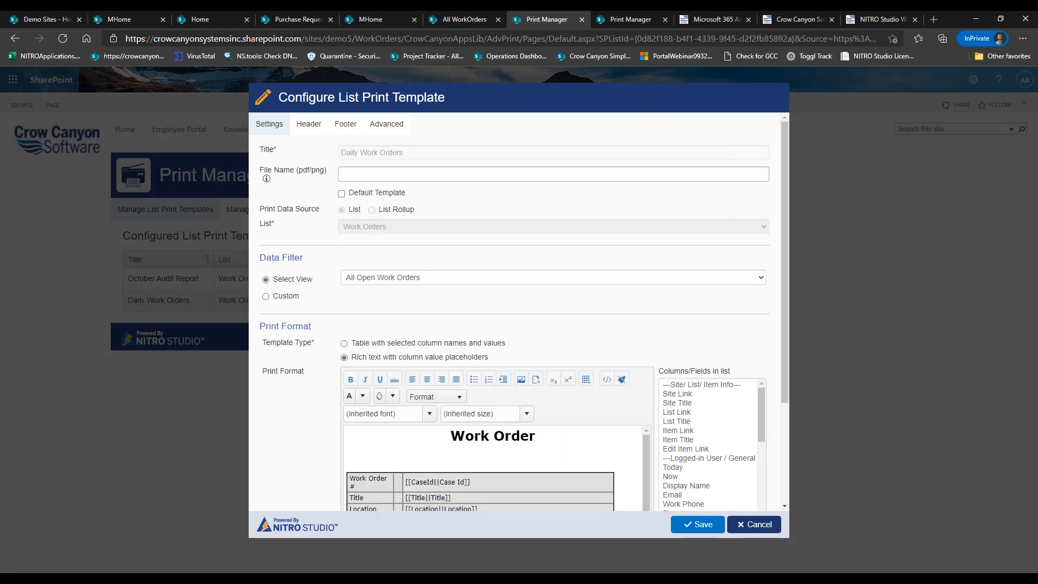
{"action": "scroll", "coordinate": [784, 284], "scroll_direction": "down", "scroll_amount": 1}
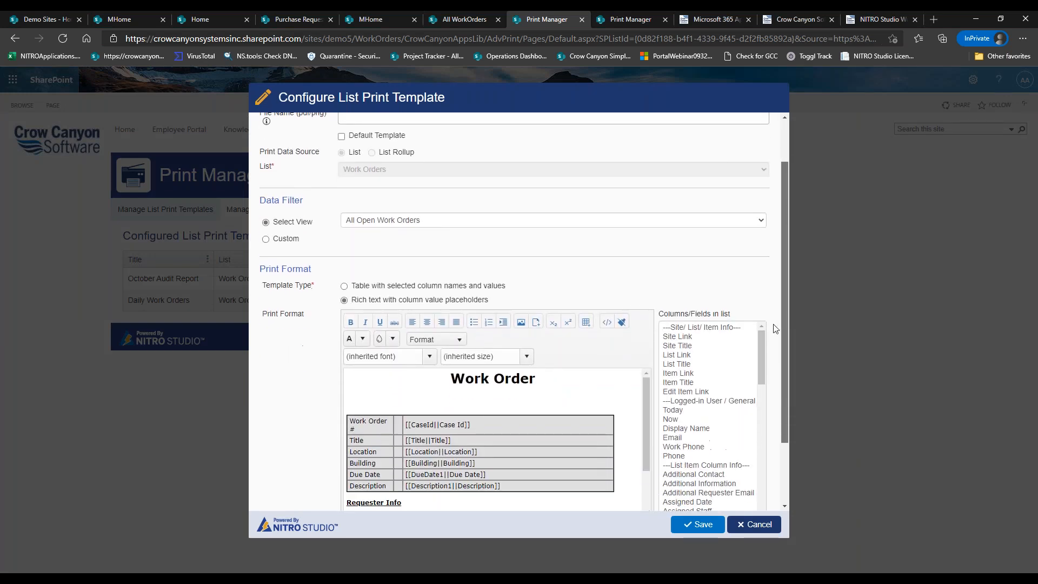
{"action": "left_click", "coordinate": [535, 398]}
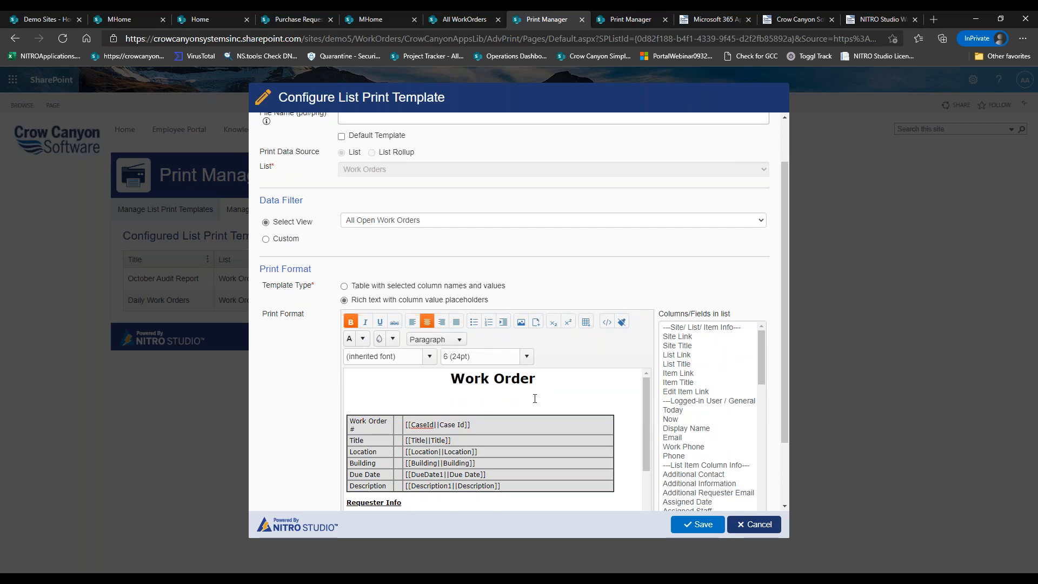
{"action": "left_click", "coordinate": [752, 525]}
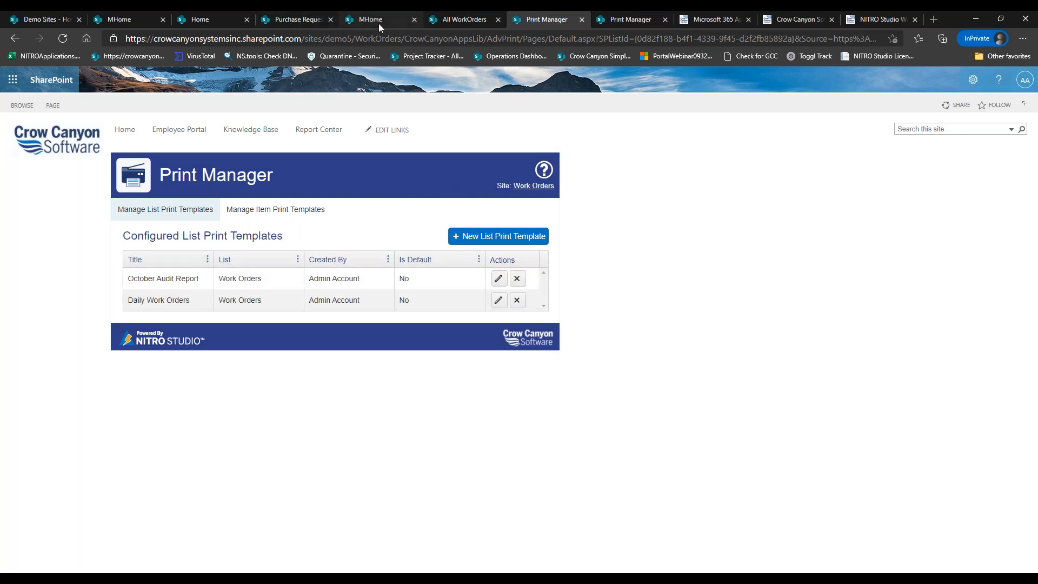
Step: Preview the All Open Work Orders list with the Daily Work Orders list print template
{"action": "left_click", "coordinate": [445, 21]}
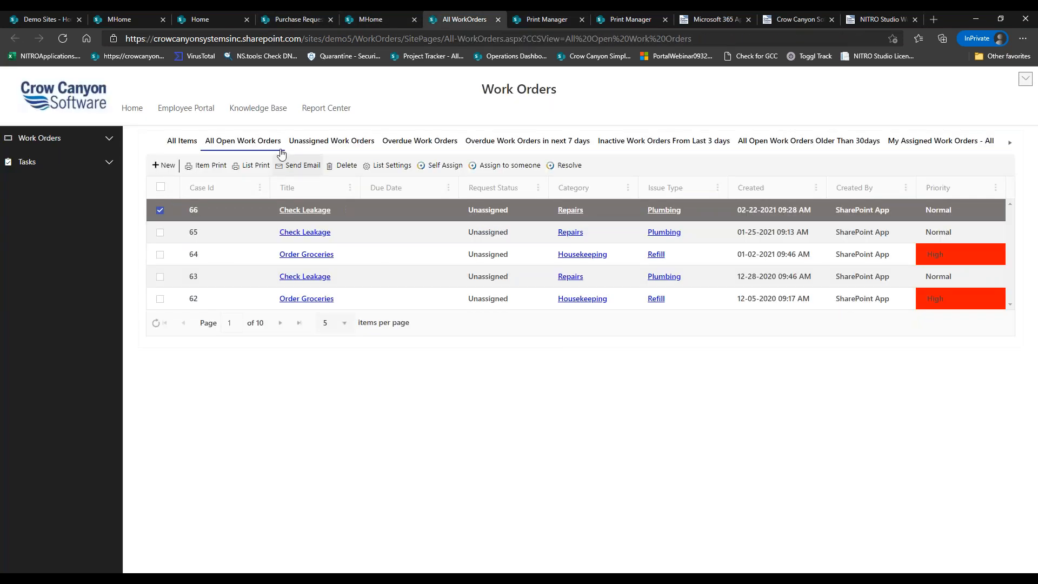
{"action": "left_click", "coordinate": [252, 166]}
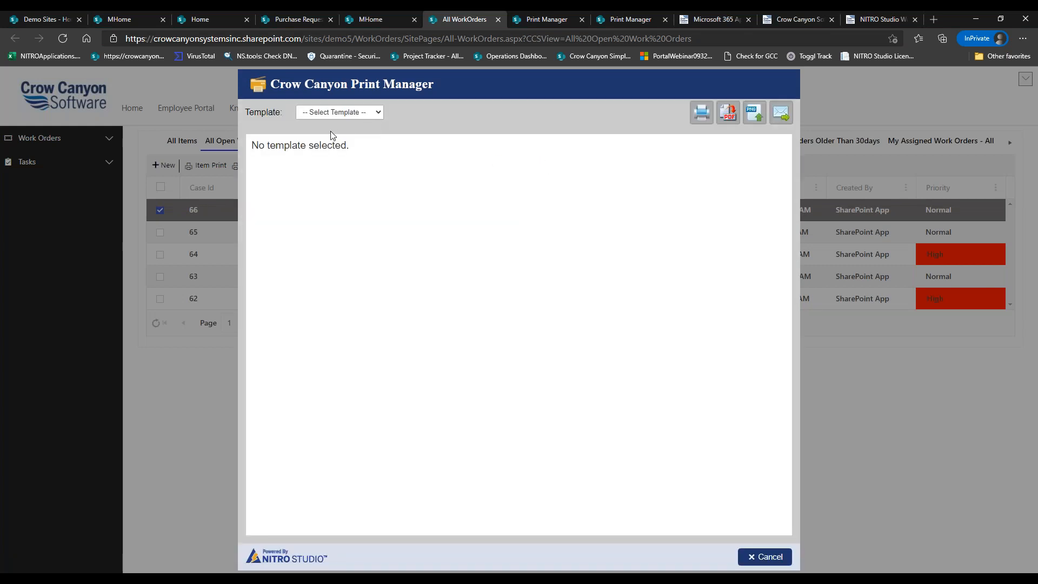
{"action": "left_click", "coordinate": [339, 114]}
{"action": "left_click", "coordinate": [343, 153]}
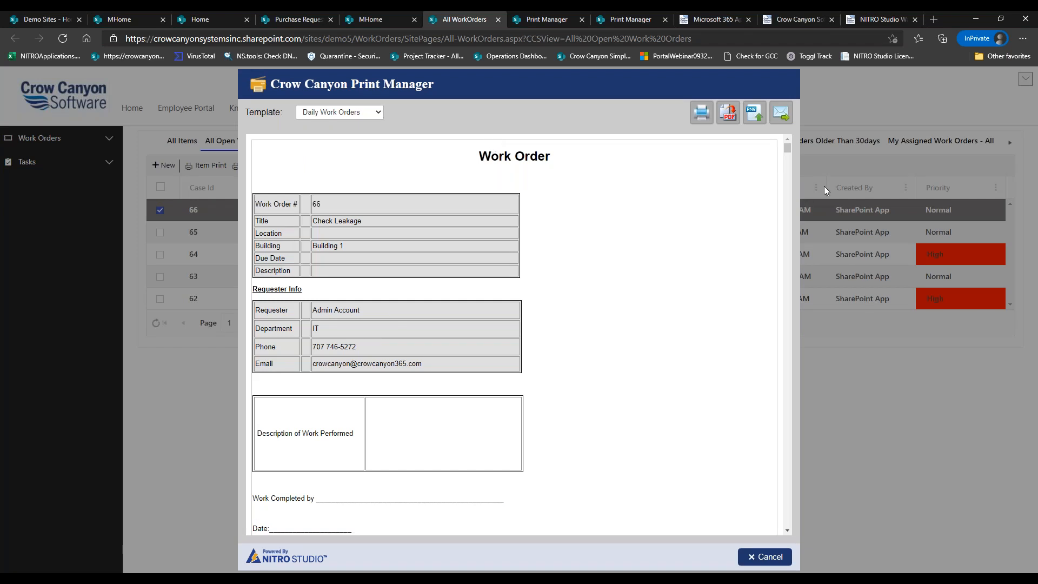
{"action": "mouse_move", "coordinate": [790, 147]}
{"action": "left_mouse_down"}
{"action": "mouse_move", "coordinate": [787, 169]}
{"action": "mouse_move", "coordinate": [784, 134]}
{"action": "left_mouse_up"}
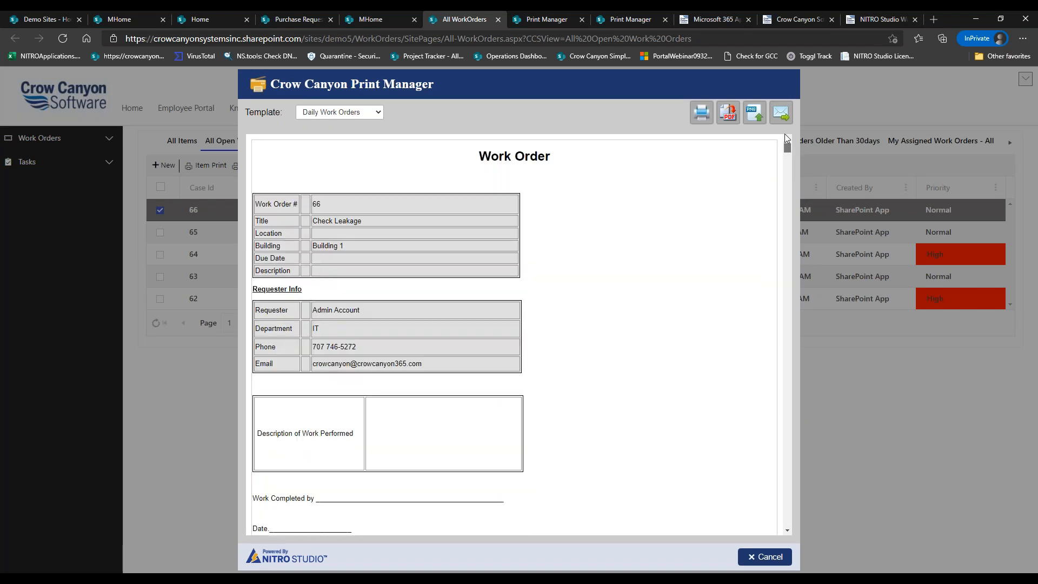
Step: Export the Daily Work Orders preview as a PDF, open the downloaded file and look through it
{"action": "left_click", "coordinate": [729, 120]}
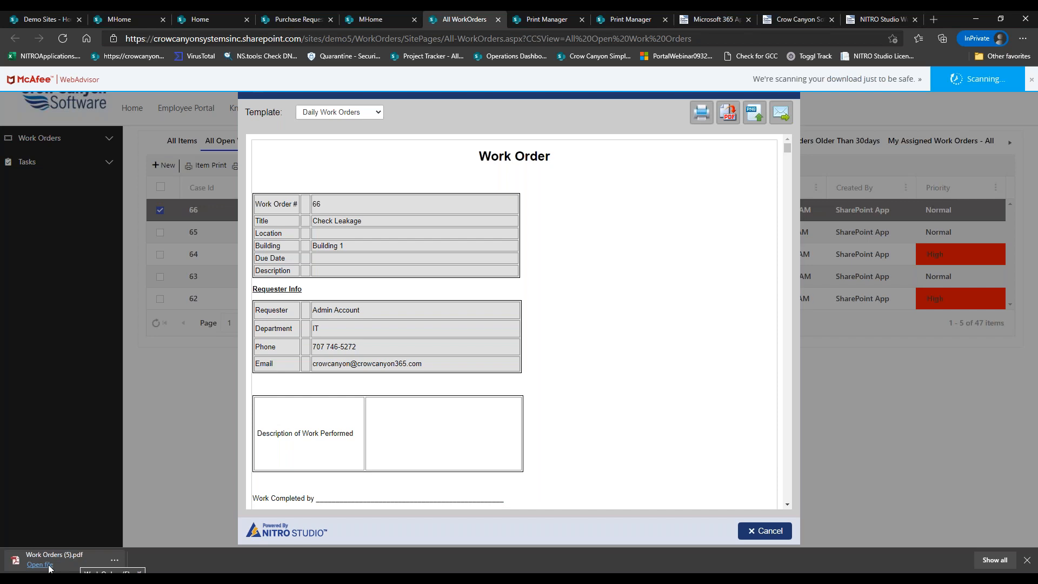
{"action": "left_click", "coordinate": [47, 565]}
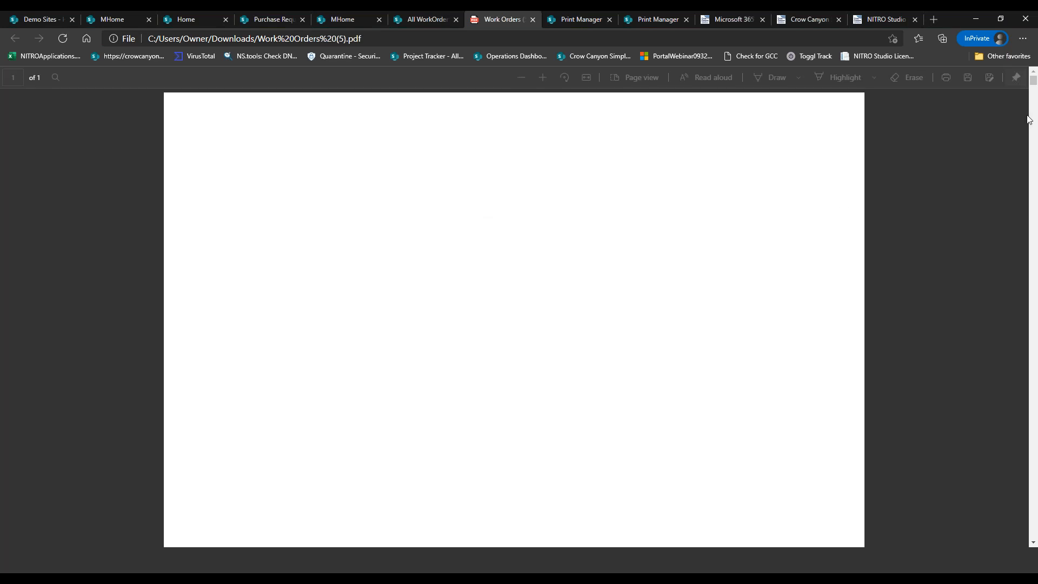
{"action": "left_click_drag", "start_coordinate": [1035, 81], "coordinate": [1035, 73]}
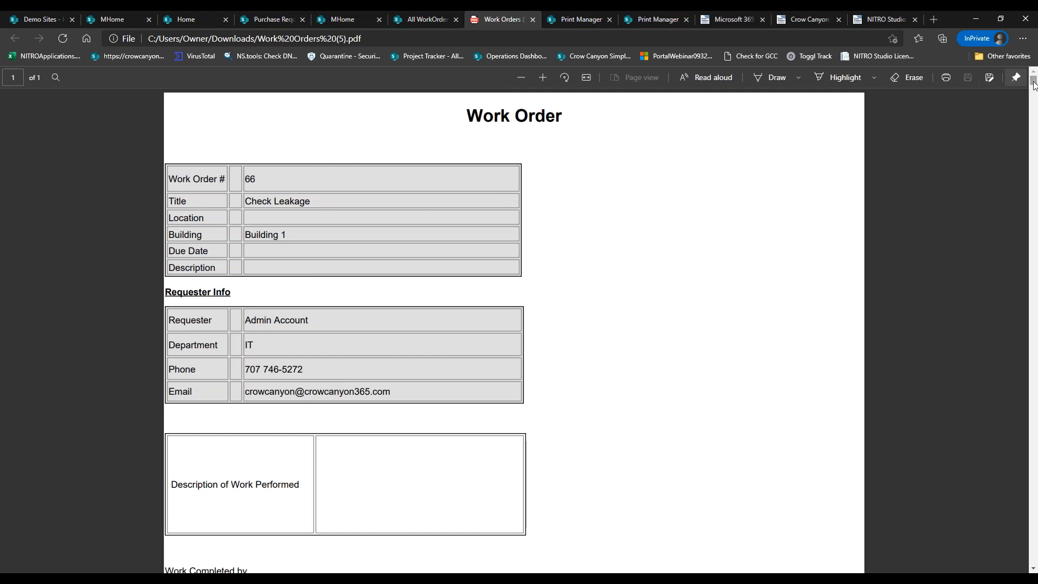
{"action": "mouse_move", "coordinate": [1034, 85]}
{"action": "left_mouse_down"}
{"action": "mouse_move", "coordinate": [1034, 103]}
{"action": "mouse_move", "coordinate": [1033, 76]}
{"action": "mouse_move", "coordinate": [1032, 186]}
{"action": "mouse_move", "coordinate": [1031, 76]}
{"action": "left_mouse_up"}
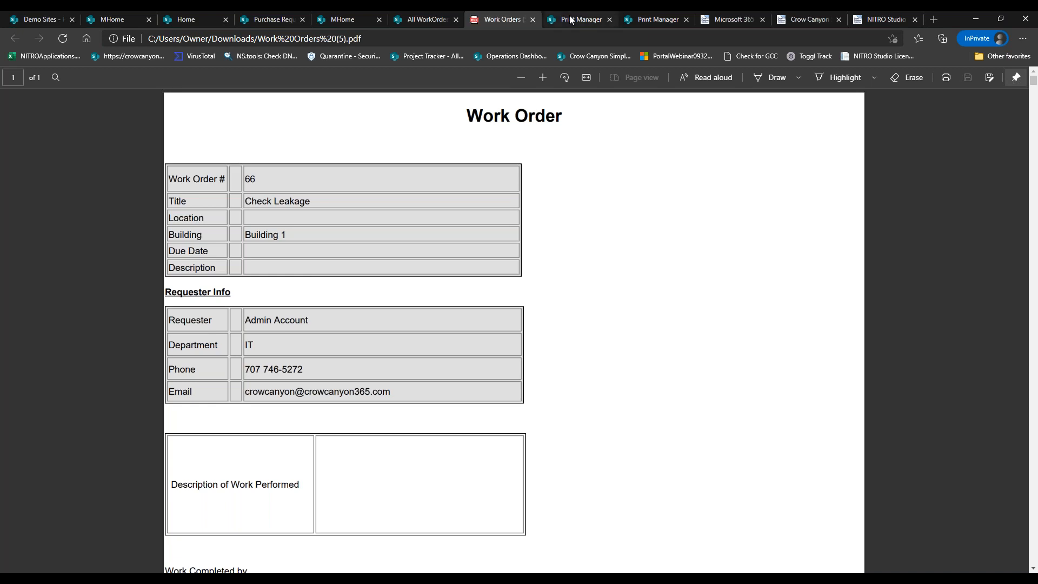
Step: Set the PDF paper size of the Daily Work Orders list print template to Letter and save the template
{"action": "left_click", "coordinate": [649, 22]}
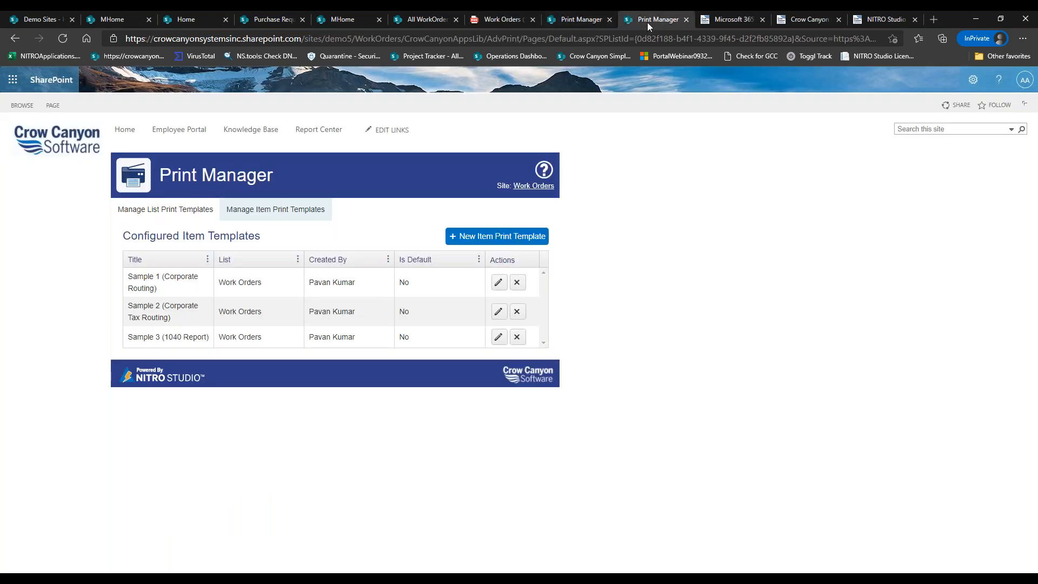
{"action": "left_click", "coordinate": [173, 216]}
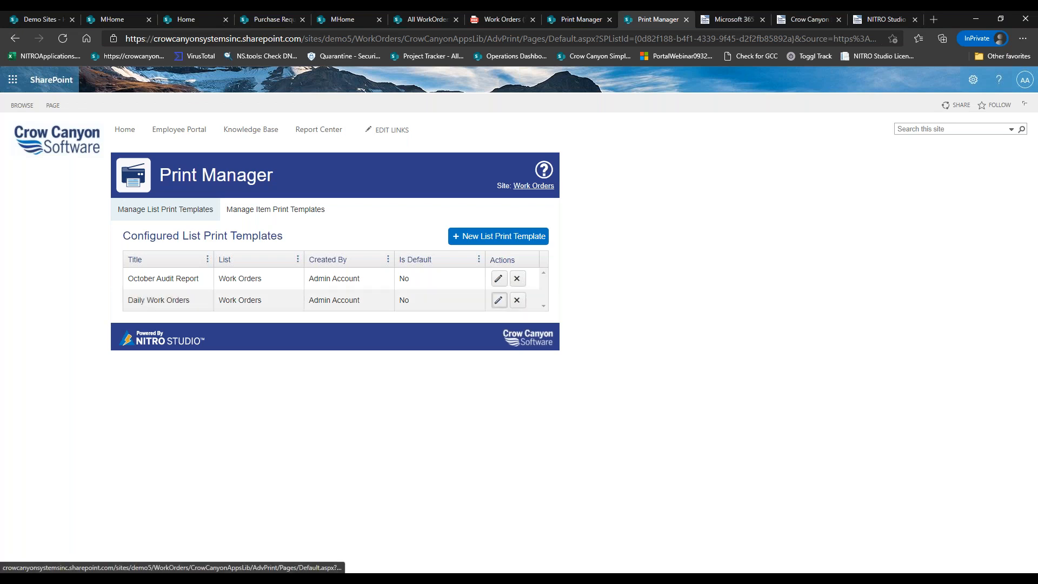
{"action": "left_click", "coordinate": [498, 300]}
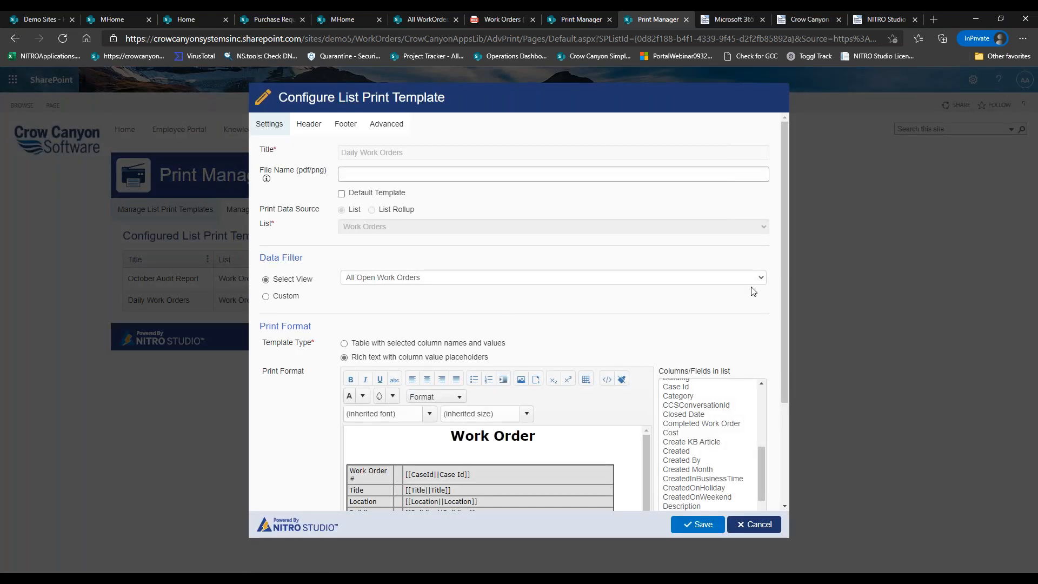
{"action": "left_click", "coordinate": [390, 133]}
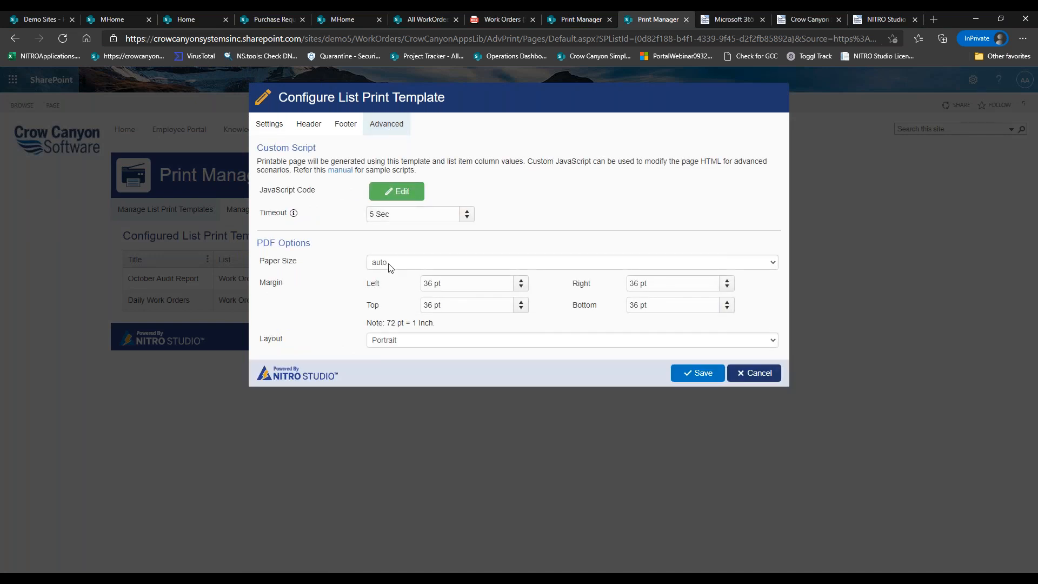
{"action": "left_click", "coordinate": [389, 264]}
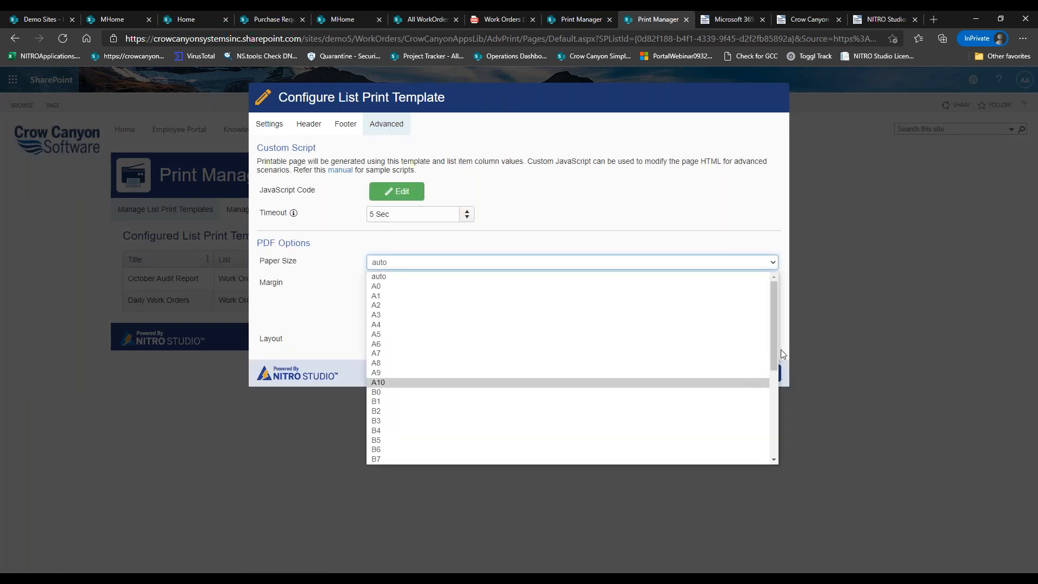
{"action": "left_click_drag", "start_coordinate": [772, 352], "coordinate": [749, 445]}
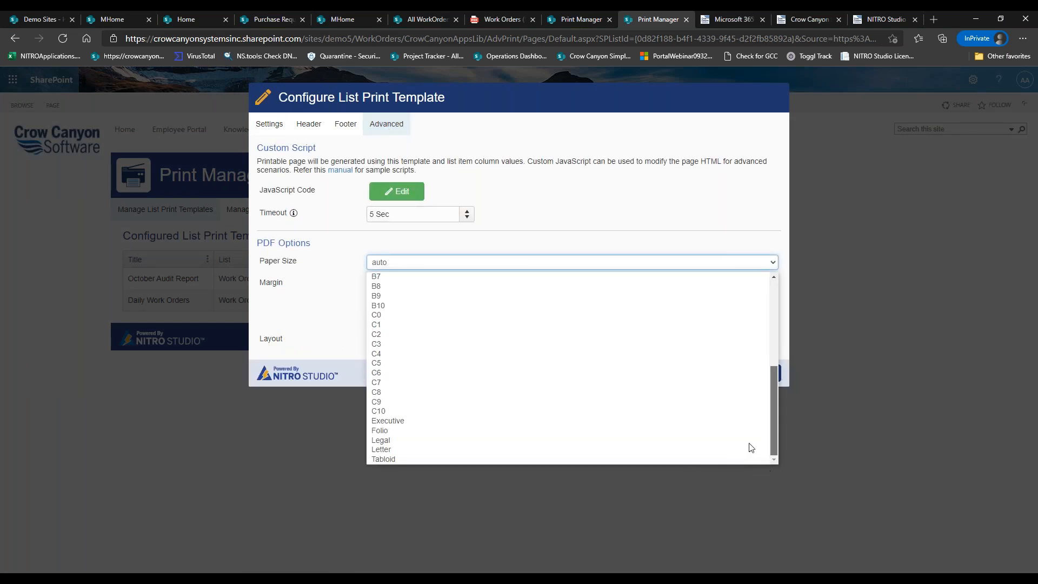
{"action": "left_click", "coordinate": [467, 452]}
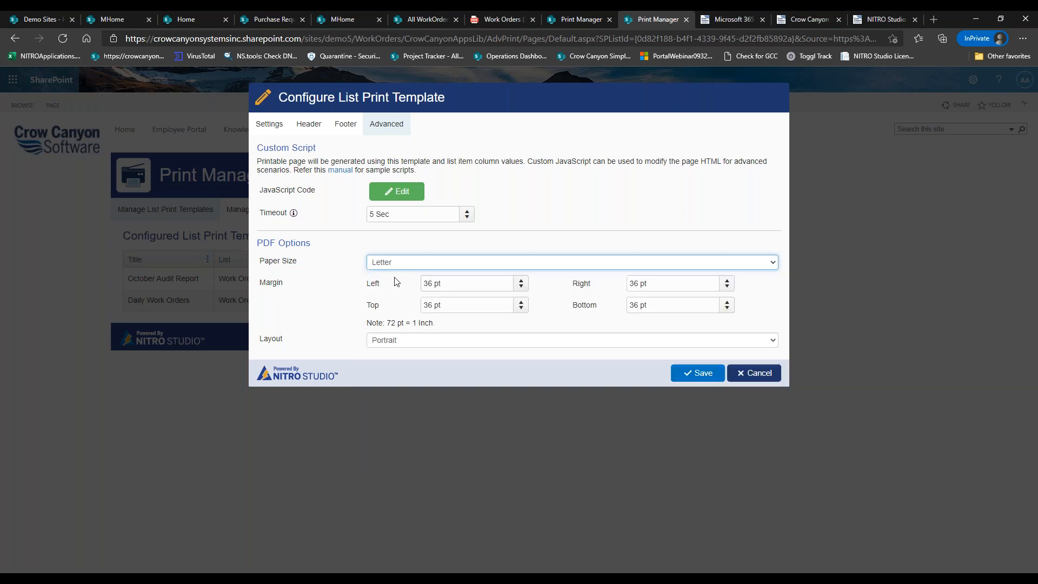
{"action": "left_click", "coordinate": [680, 376]}
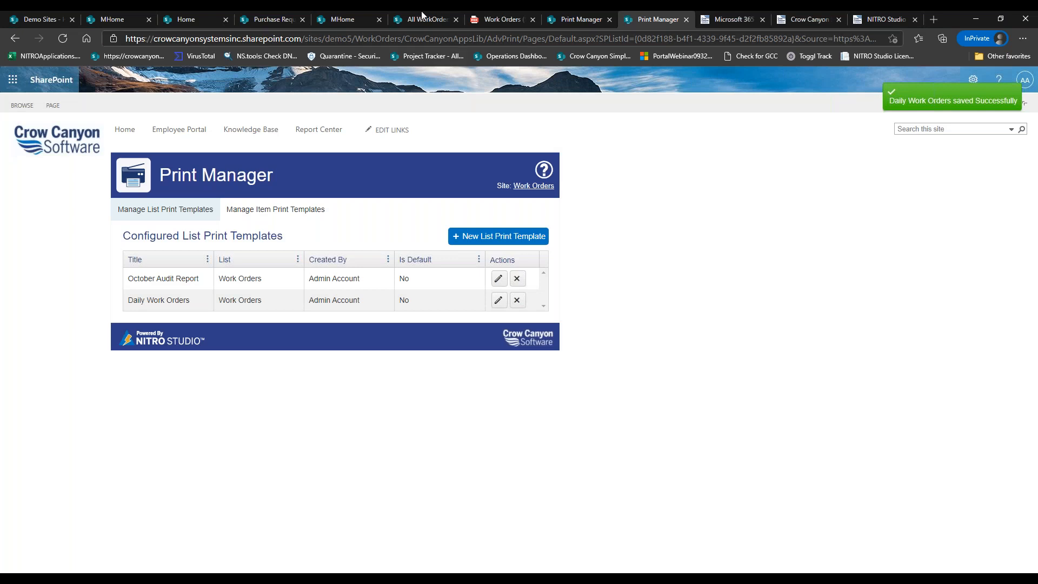
Step: Return to the All WorkOrders page, close the old print preview and reload the page
{"action": "left_click", "coordinate": [441, 21]}
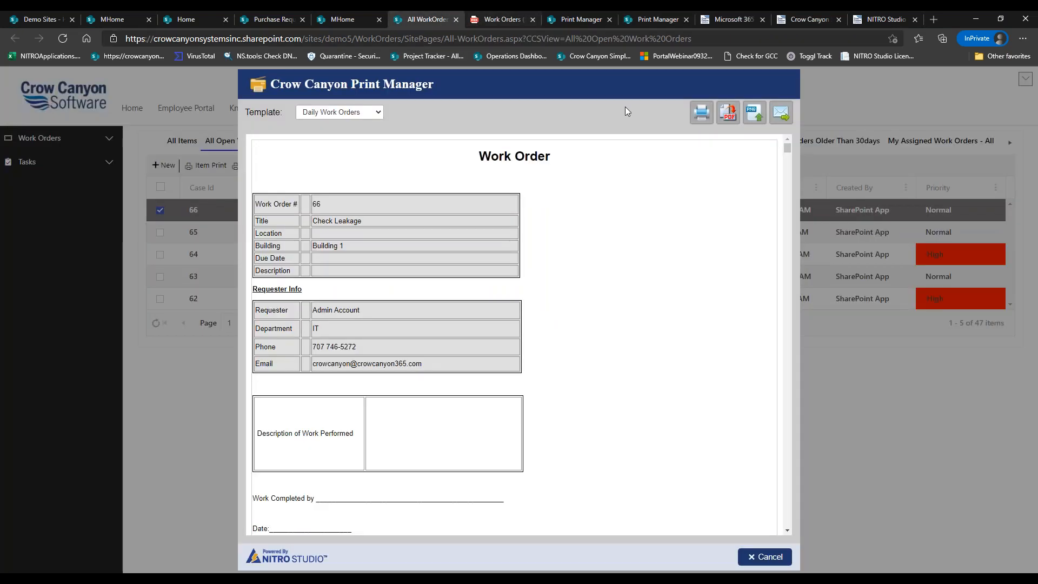
{"action": "left_click", "coordinate": [763, 559]}
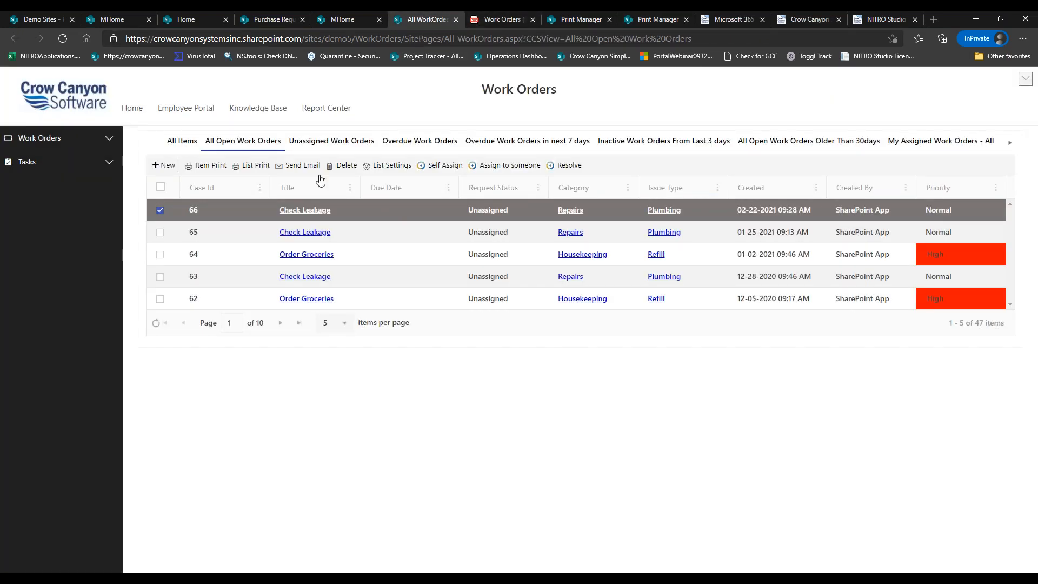
{"action": "left_click", "coordinate": [63, 38]}
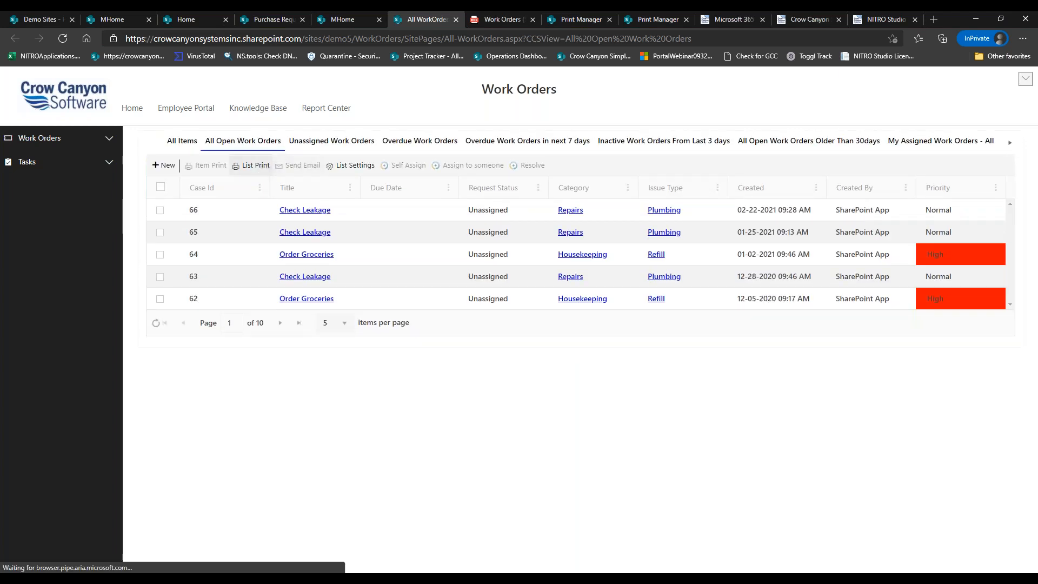
Step: Generate a fresh list print preview with the Daily Work Orders template and export it as a PDF
{"action": "left_click", "coordinate": [251, 165]}
{"action": "left_click", "coordinate": [345, 115]}
{"action": "left_click", "coordinate": [341, 116]}
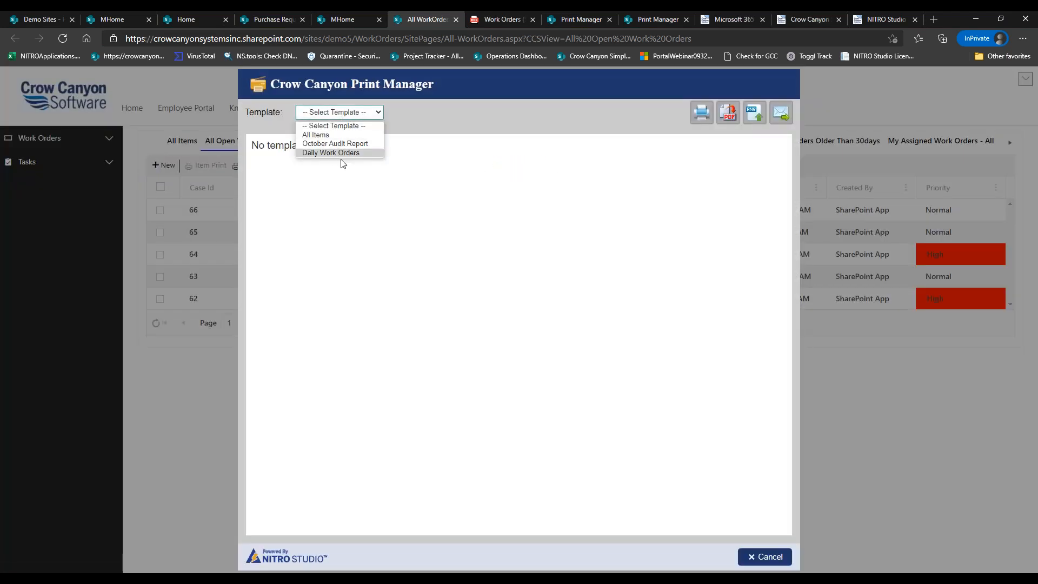
{"action": "left_click", "coordinate": [342, 153]}
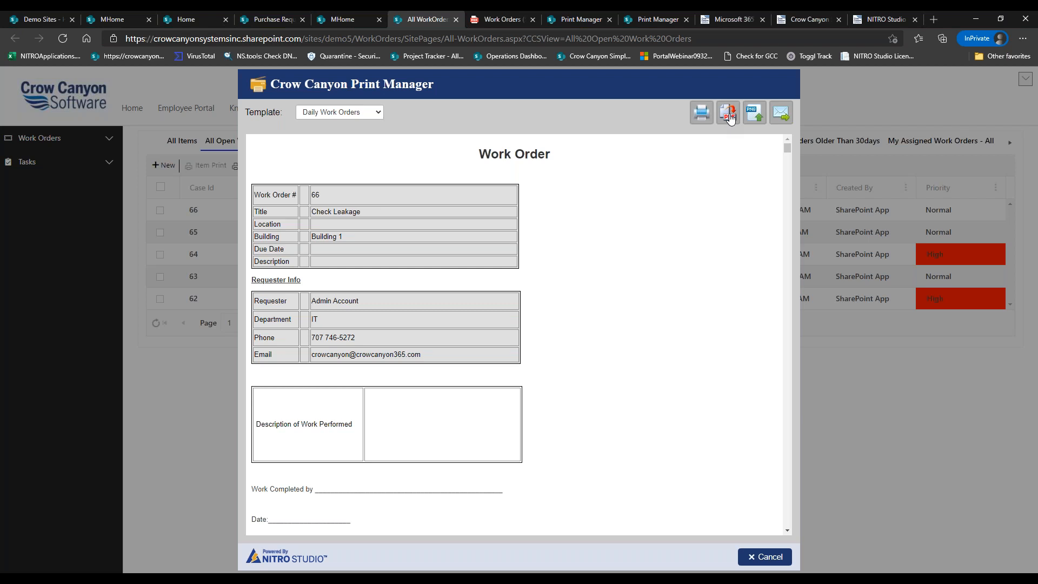
{"action": "left_click", "coordinate": [728, 114]}
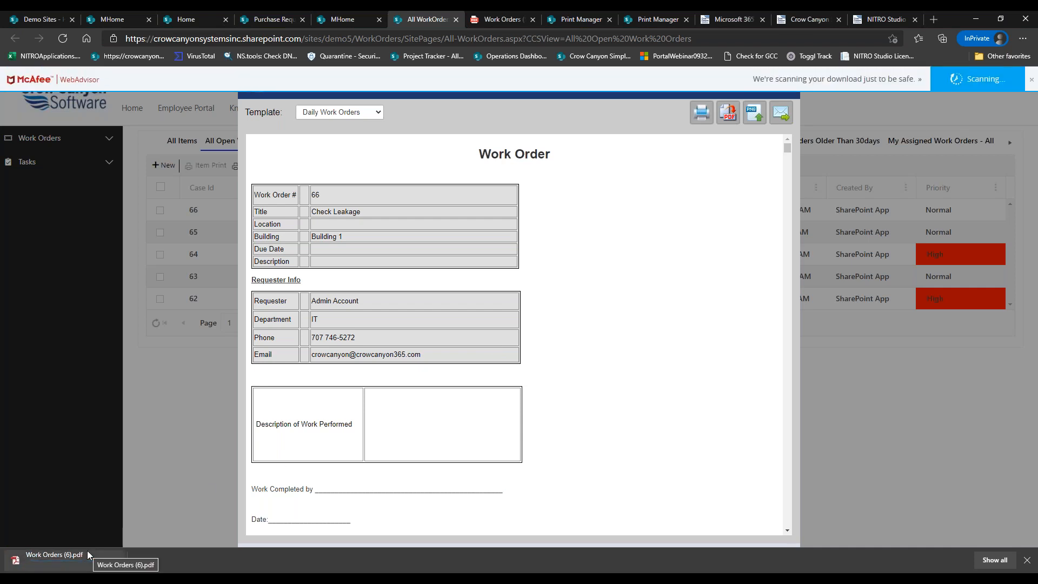
Step: Open the downloaded Work Orders (6).pdf and look through its pages
{"action": "left_click", "coordinate": [46, 567]}
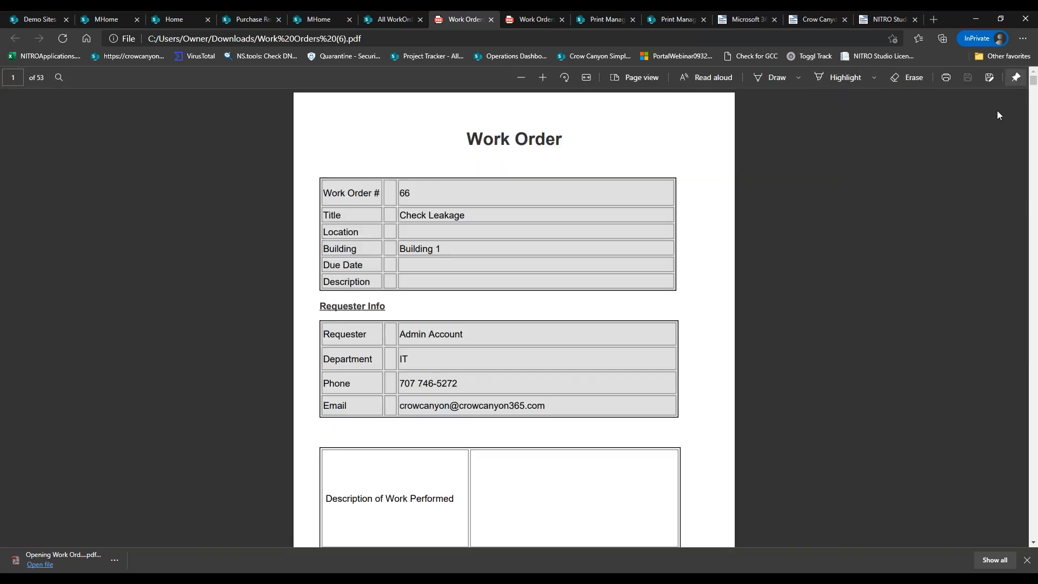
{"action": "left_click_drag", "start_coordinate": [1033, 83], "coordinate": [1034, 106]}
Step: Examine the page-break style and closing pagebreak div in the Daily Work Orders list template's HTML, and close the template without saving
{"action": "left_click", "coordinate": [611, 18]}
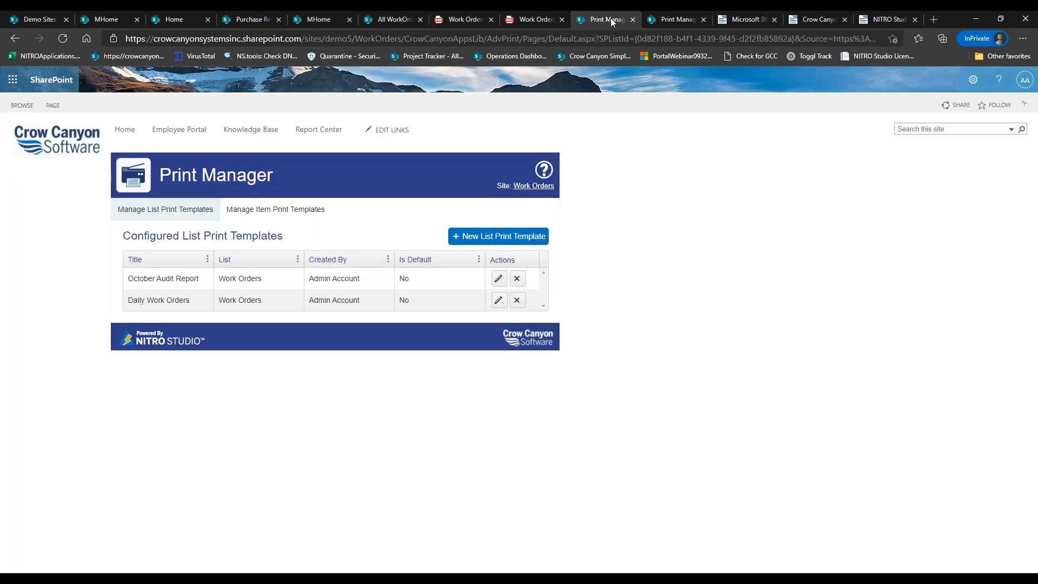
{"action": "left_click", "coordinate": [498, 300]}
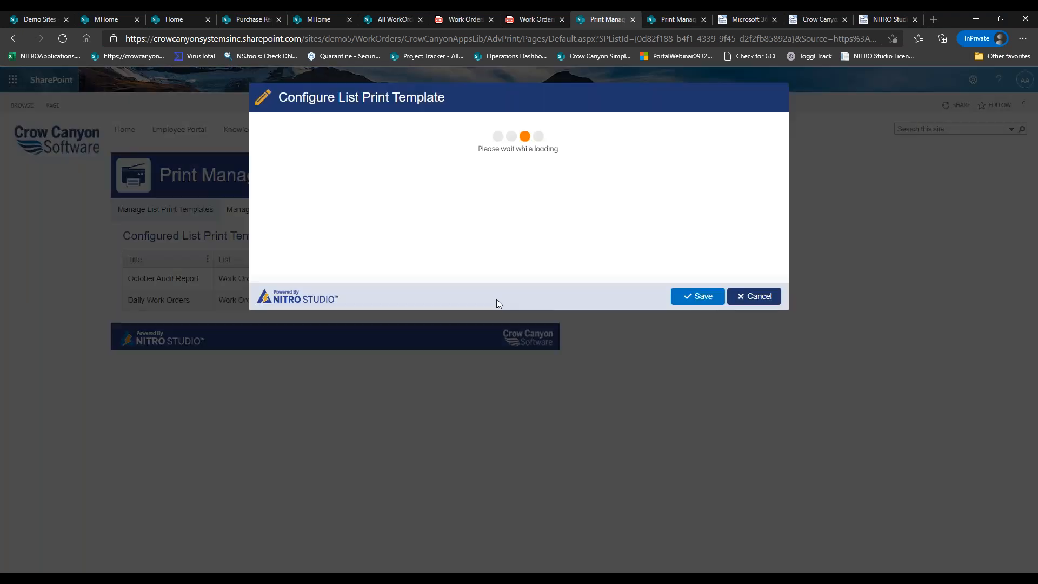
{"action": "left_click", "coordinate": [606, 379]}
{"action": "left_click_drag", "start_coordinate": [680, 378], "coordinate": [683, 238]}
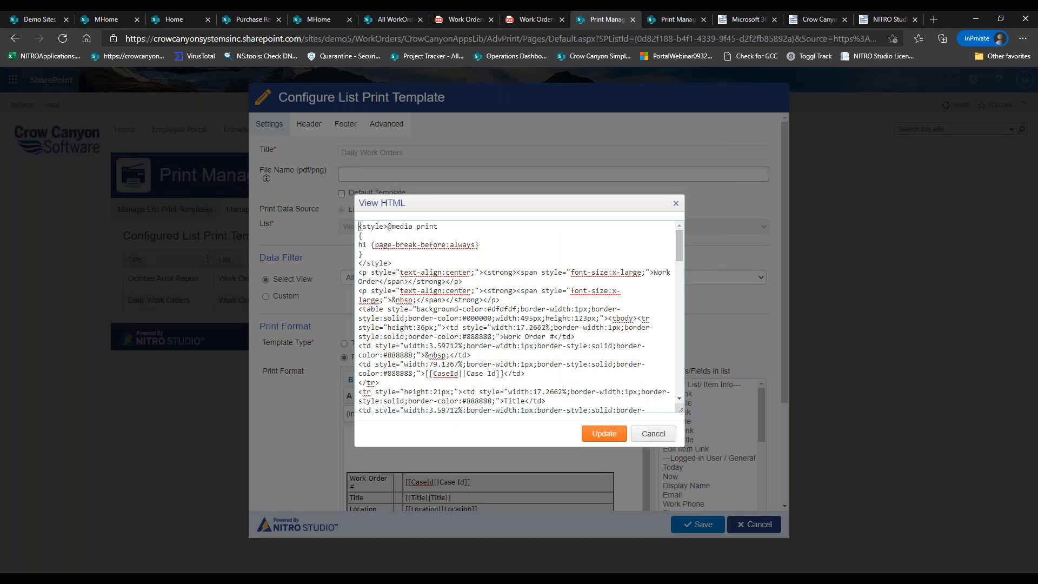
{"action": "left_click_drag", "start_coordinate": [360, 226], "coordinate": [462, 268]}
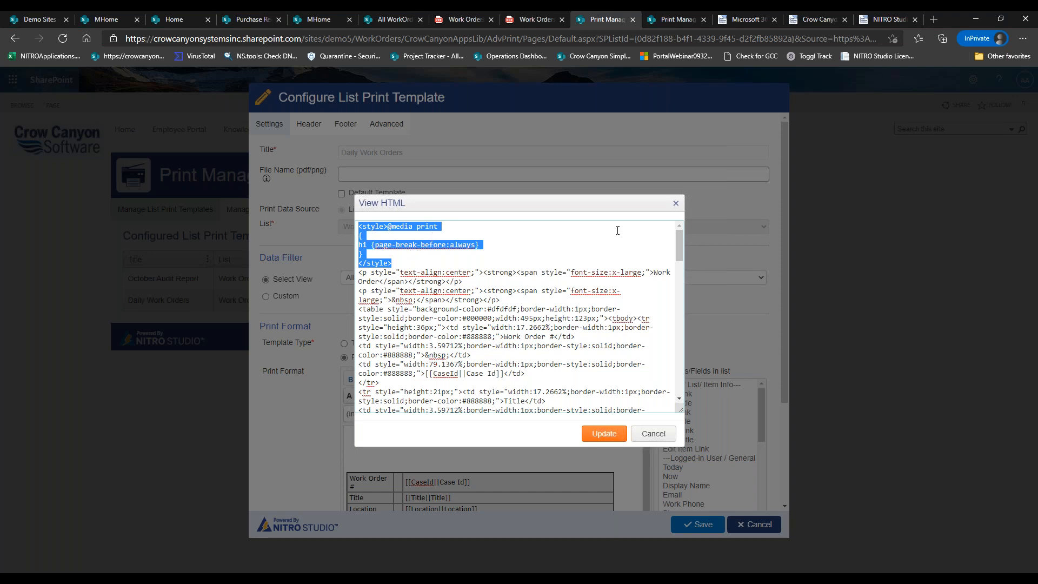
{"action": "left_click_drag", "start_coordinate": [679, 241], "coordinate": [680, 389]}
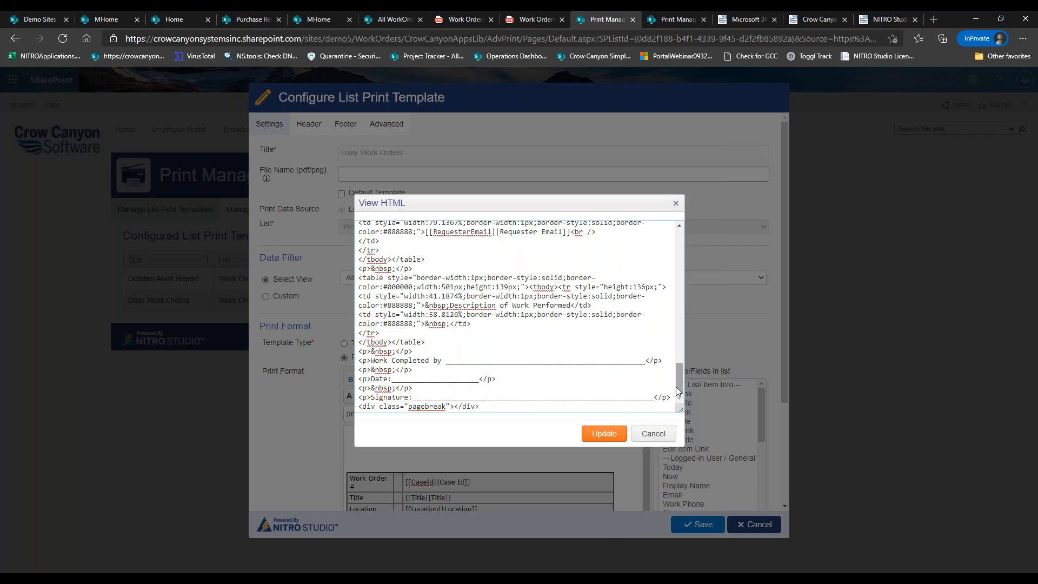
{"action": "left_click", "coordinate": [601, 442]}
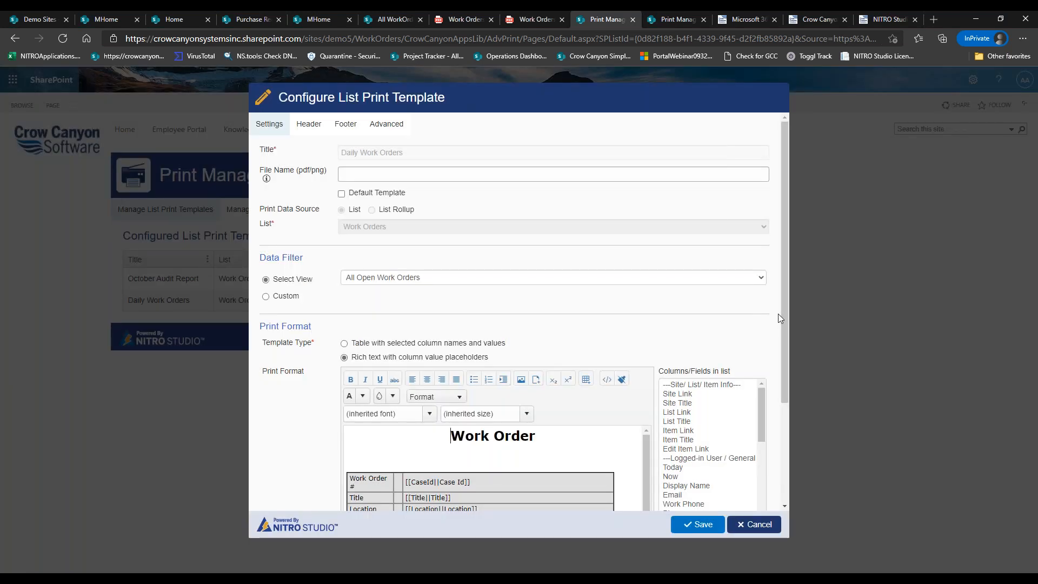
{"action": "left_click_drag", "start_coordinate": [784, 317], "coordinate": [777, 432]}
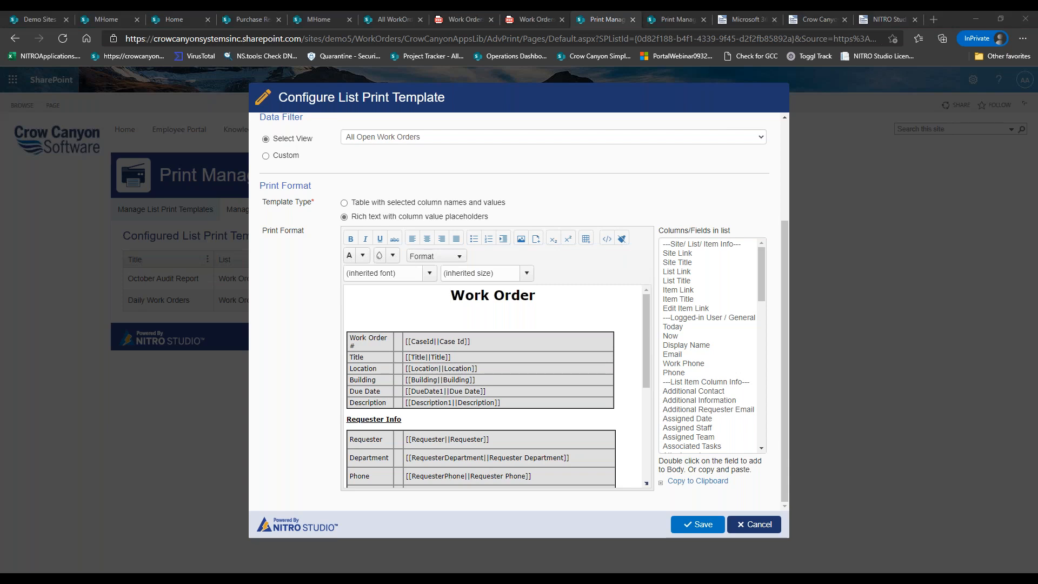
{"action": "left_click", "coordinate": [754, 525]}
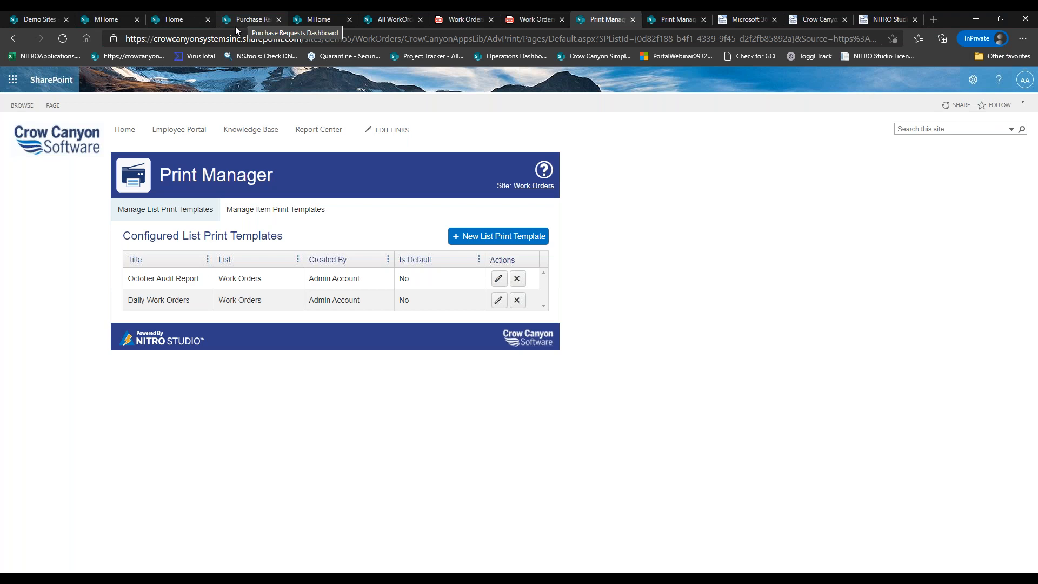
{"action": "left_click", "coordinate": [270, 209]}
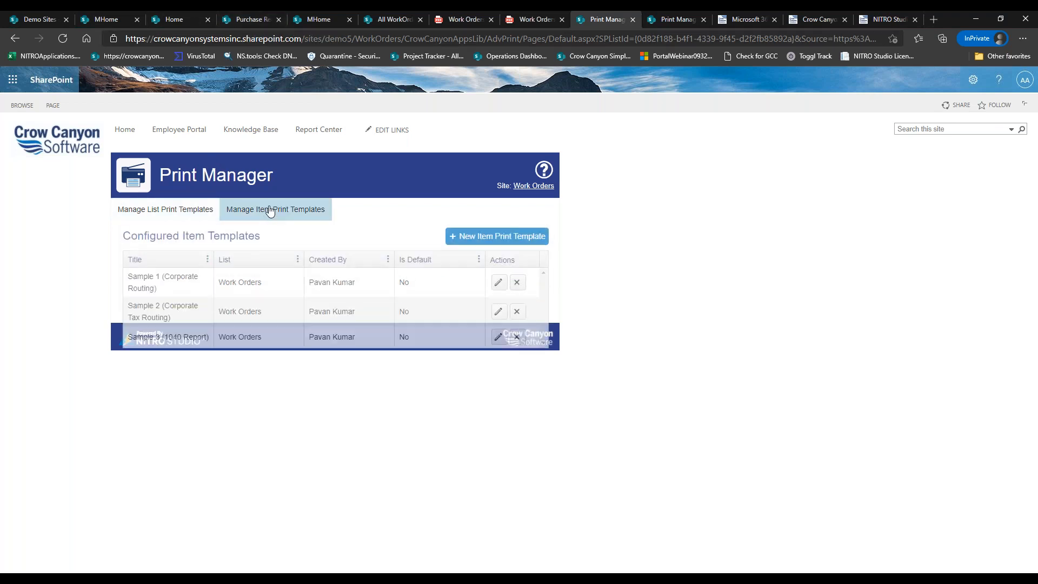
Step: Go from the Purchase Requests dashboard to the Purchase Orders dashboard and open the list of orders to be reconciled
{"action": "left_click", "coordinate": [236, 21]}
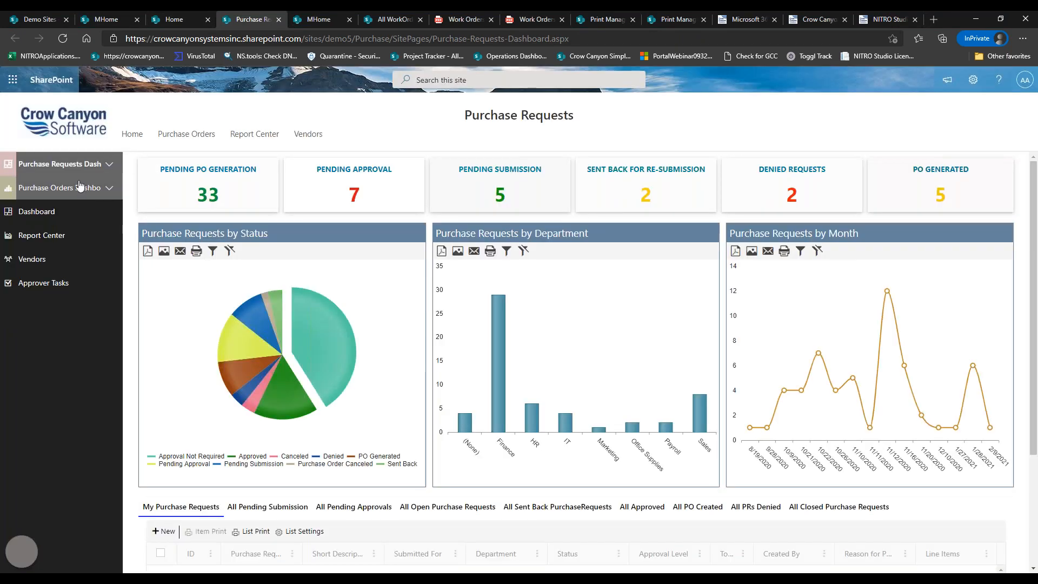
{"action": "left_click", "coordinate": [109, 167]}
{"action": "left_click", "coordinate": [81, 260]}
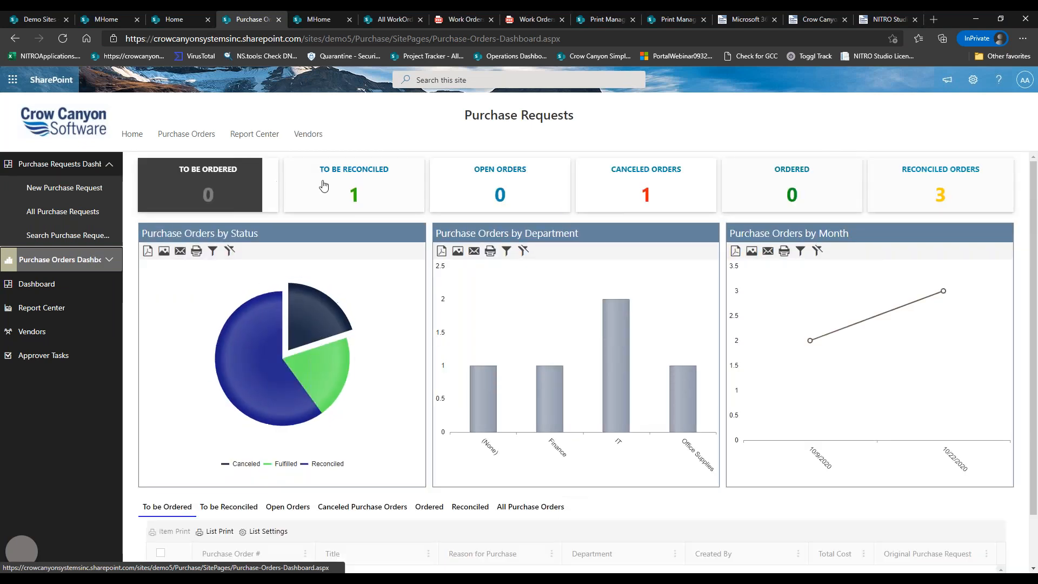
{"action": "left_click", "coordinate": [432, 184]}
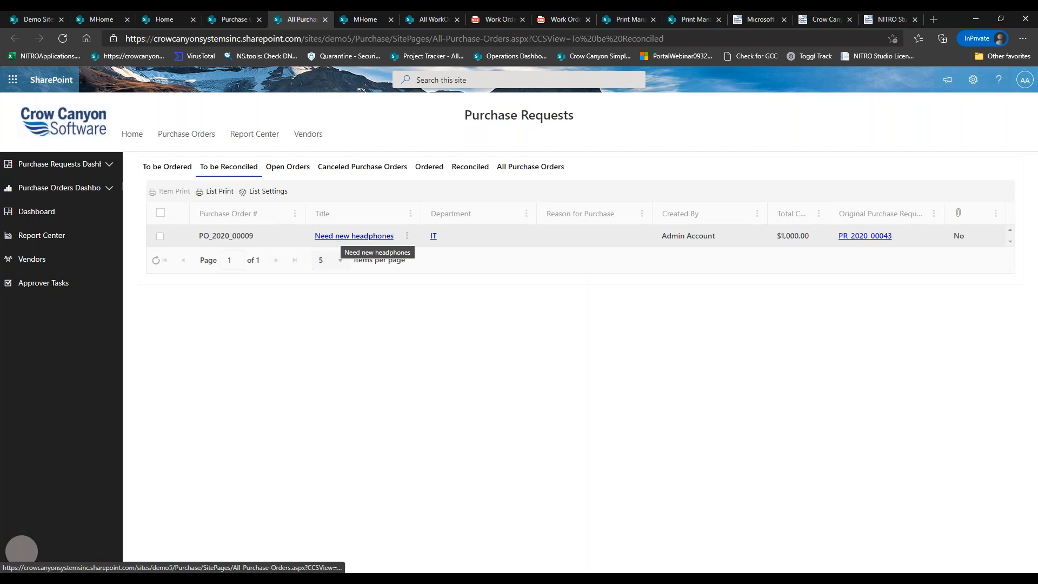
Step: Generate an item print preview of the "Need new headphones" purchase order with the Purchase Order Template
{"action": "left_click", "coordinate": [223, 193]}
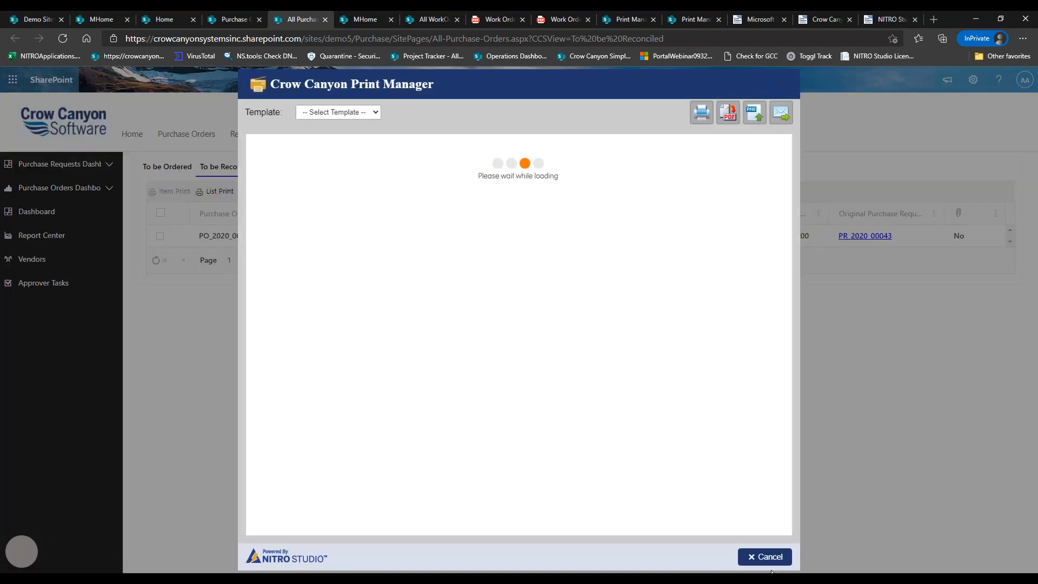
{"action": "left_click", "coordinate": [769, 557]}
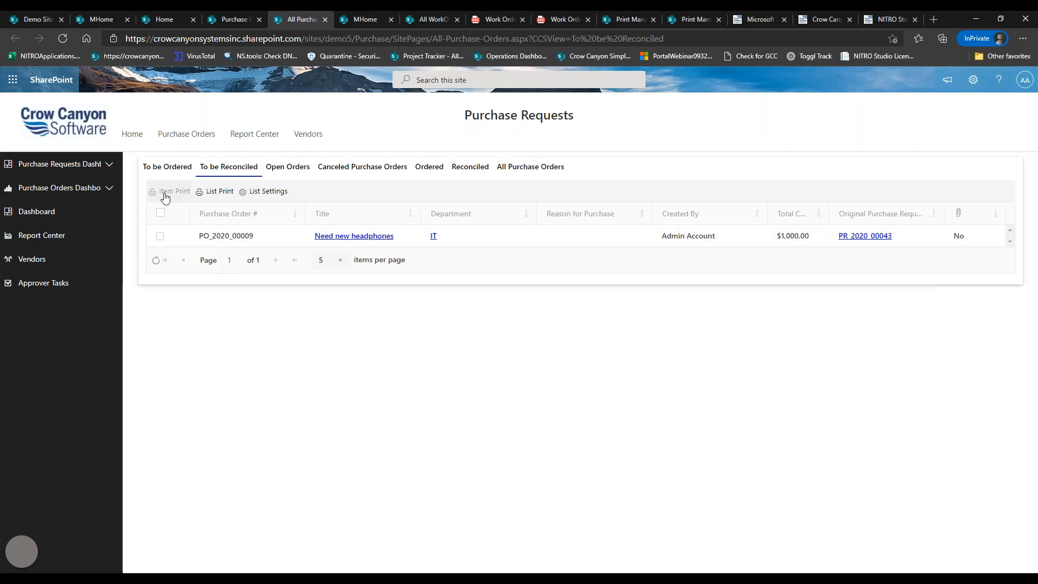
{"action": "left_click", "coordinate": [160, 236]}
{"action": "left_click", "coordinate": [165, 193]}
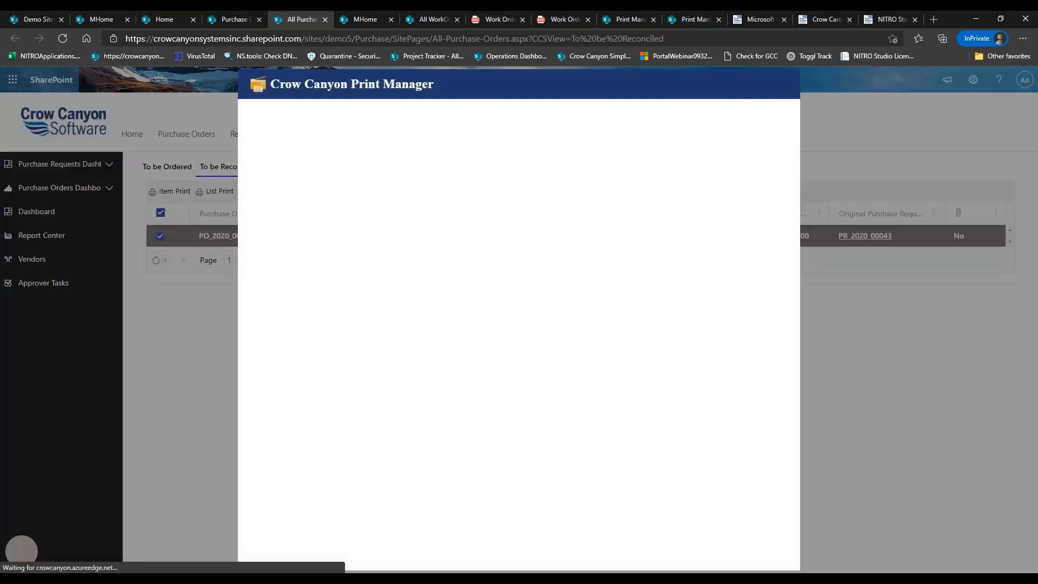
{"action": "left_click", "coordinate": [339, 117]}
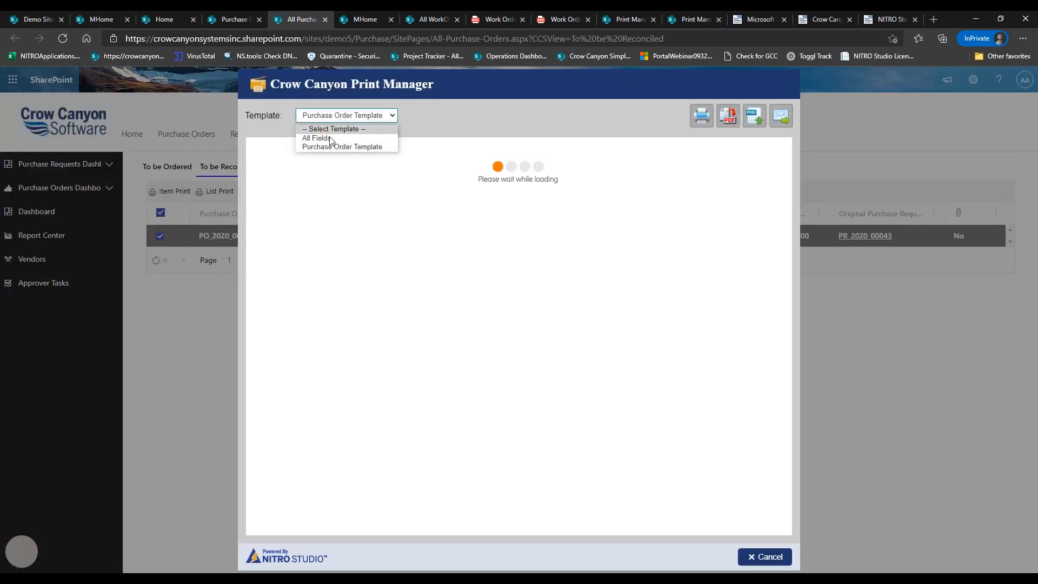
{"action": "left_click", "coordinate": [326, 147]}
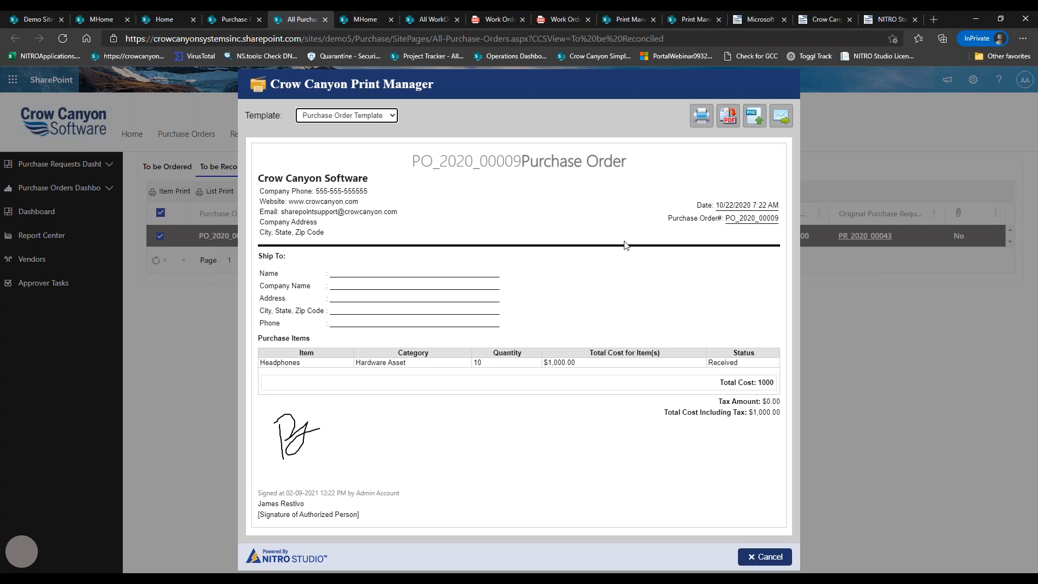
Step: Examine the order number and "Purchase Order" text in the preview heading, close the preview and deselect the order
{"action": "left_click_drag", "start_coordinate": [523, 161], "coordinate": [627, 163]}
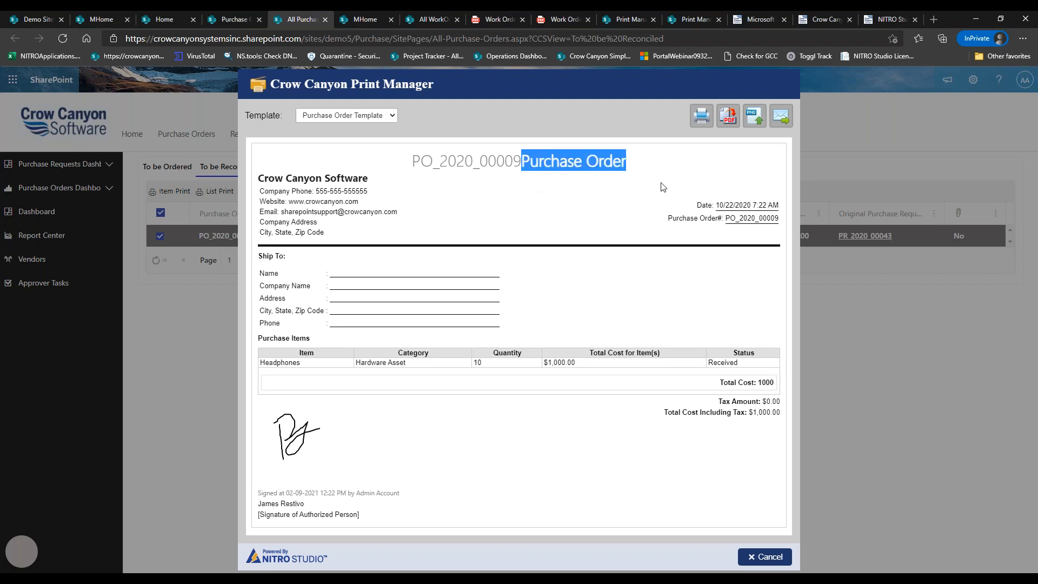
{"action": "left_click_drag", "start_coordinate": [411, 161], "coordinate": [530, 162]}
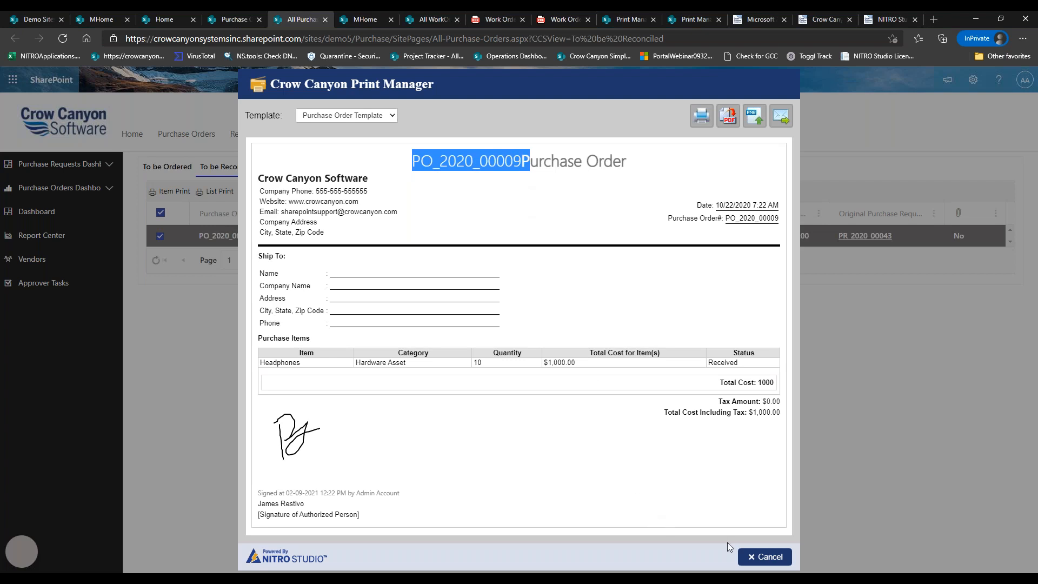
{"action": "left_click", "coordinate": [752, 562]}
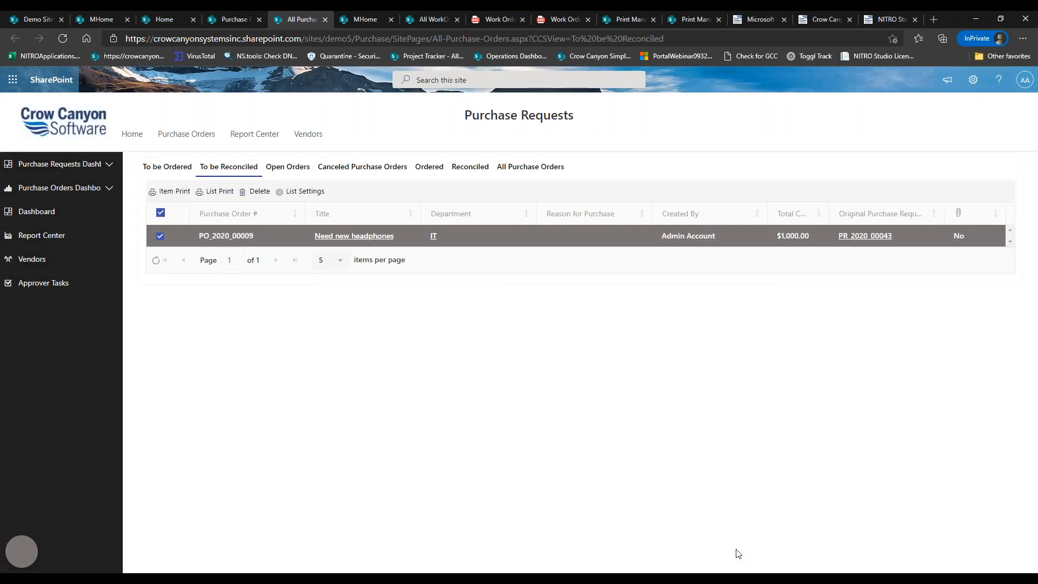
{"action": "left_click", "coordinate": [160, 239]}
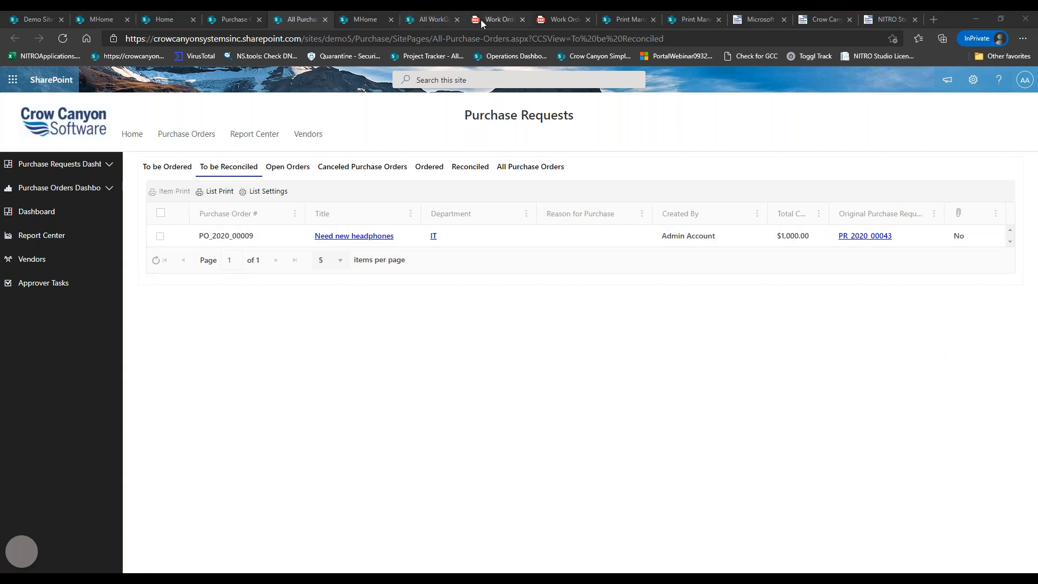
Step: Return to the exported Work Orders (6).pdf by way of the All WorkOrders page and examine its first page
{"action": "left_click", "coordinate": [438, 20]}
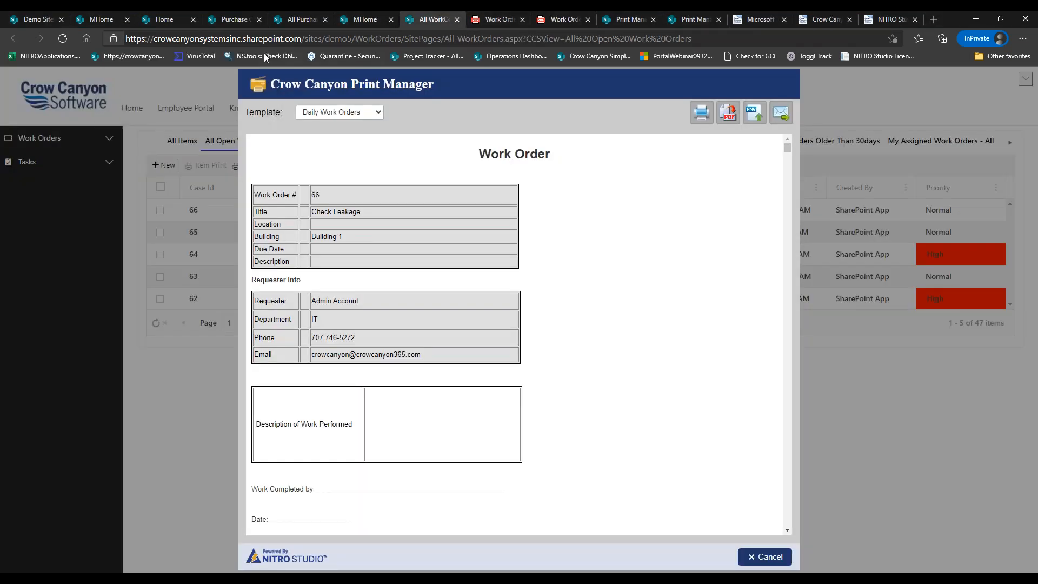
{"action": "left_click", "coordinate": [508, 20]}
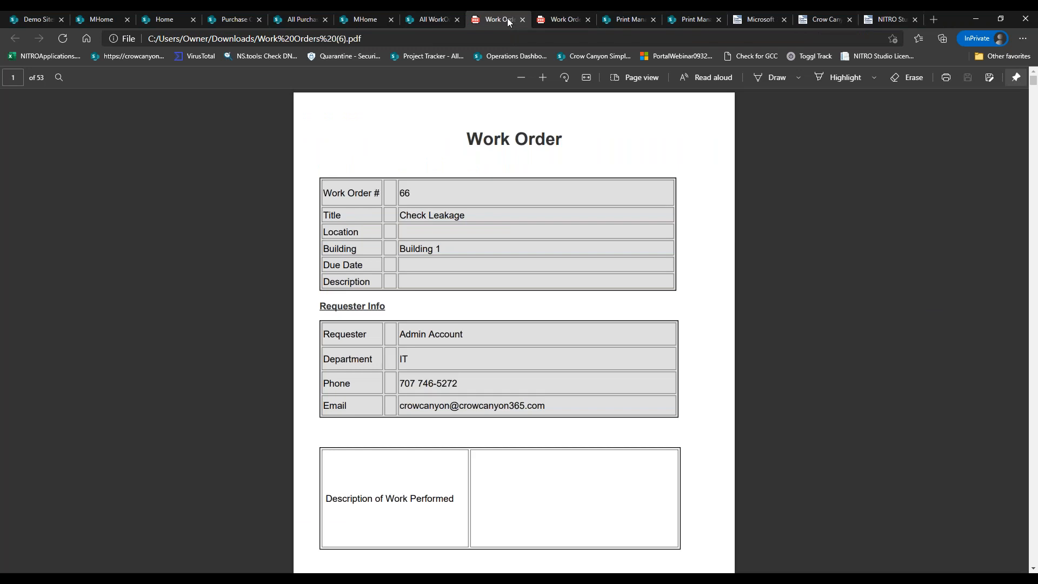
{"action": "left_click_drag", "start_coordinate": [1034, 82], "coordinate": [1034, 80]}
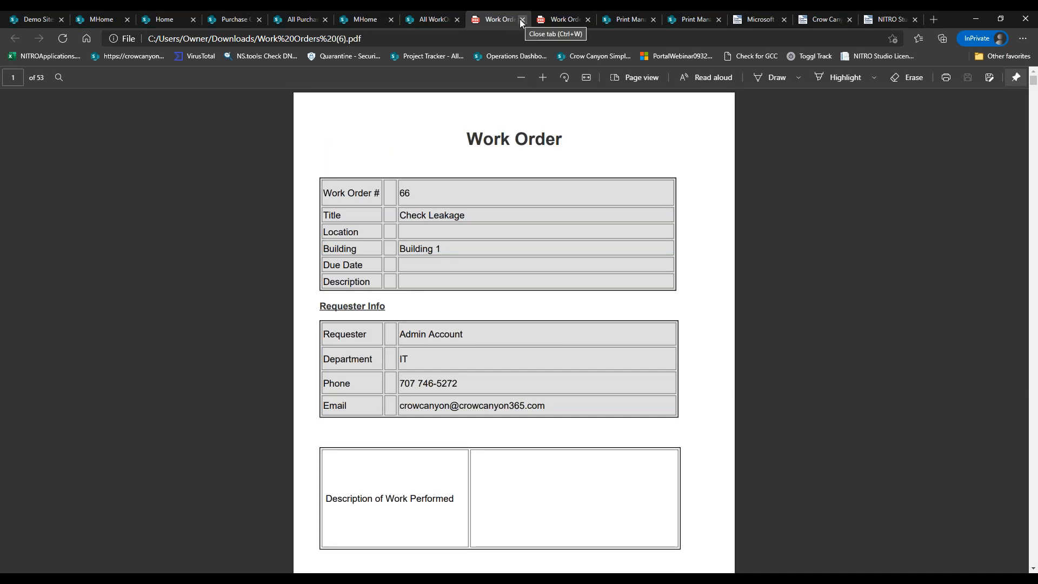
Step: View the browser print preview of the Daily Work Orders output, cancel printing and close the Print Manager preview
{"action": "left_click", "coordinate": [434, 20]}
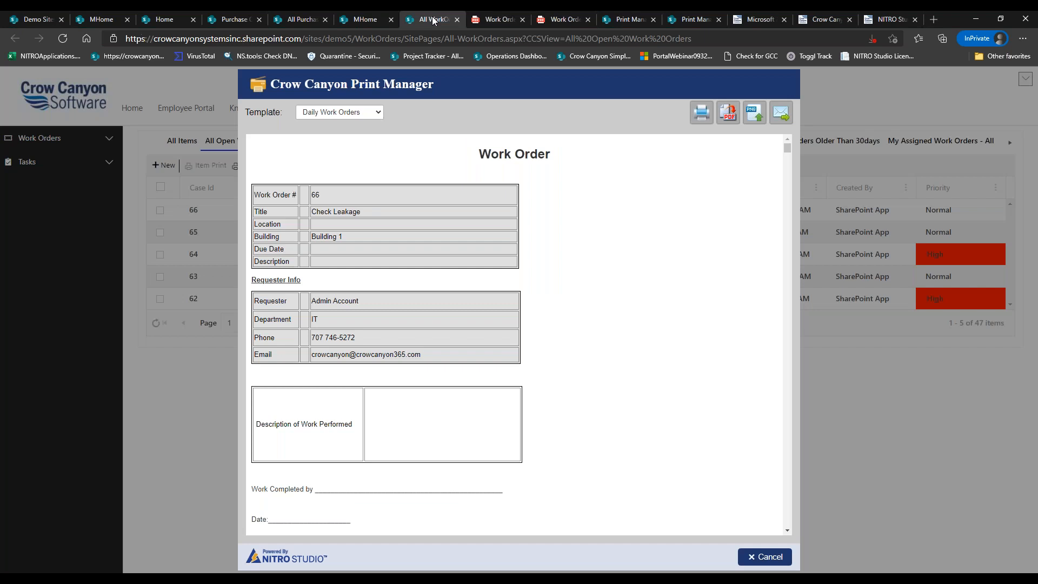
{"action": "left_click", "coordinate": [701, 112]}
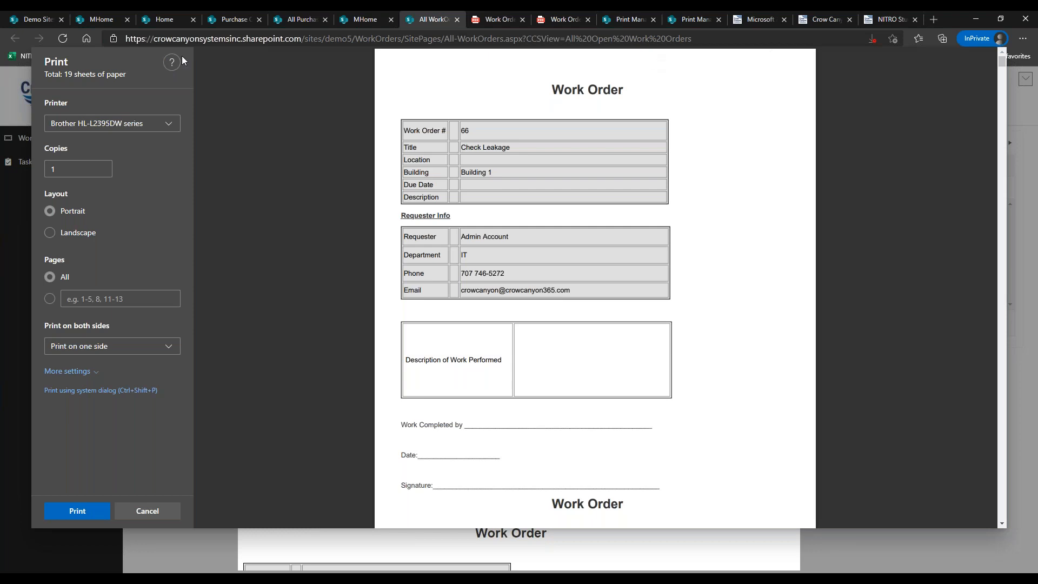
{"action": "left_click", "coordinate": [144, 511]}
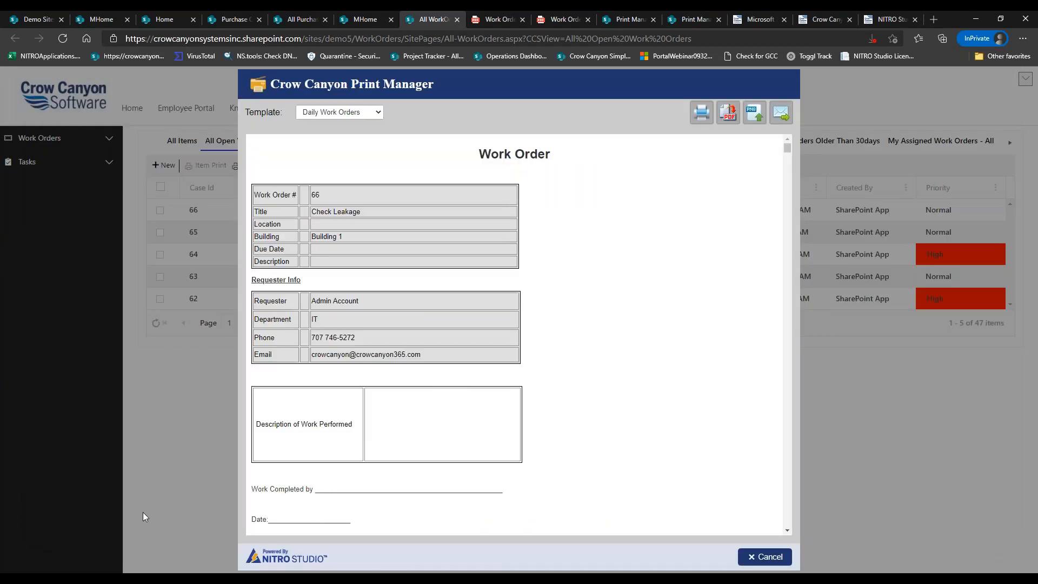
{"action": "left_click", "coordinate": [761, 551]}
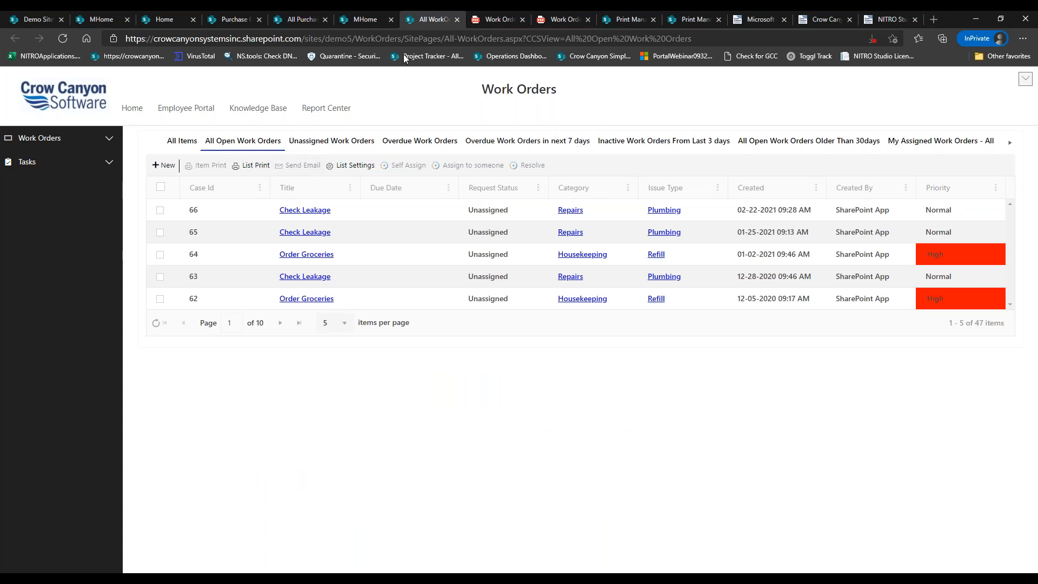
Step: Open the October Audit Report list print template's header and inspect the image insertion options without inserting an image
{"action": "left_click", "coordinate": [614, 23]}
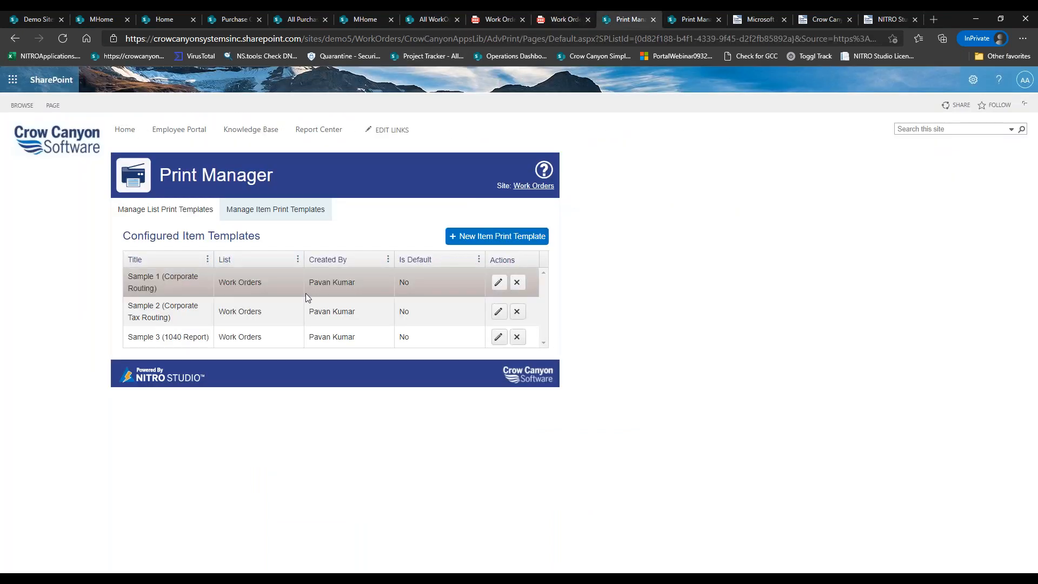
{"action": "left_click", "coordinate": [157, 217]}
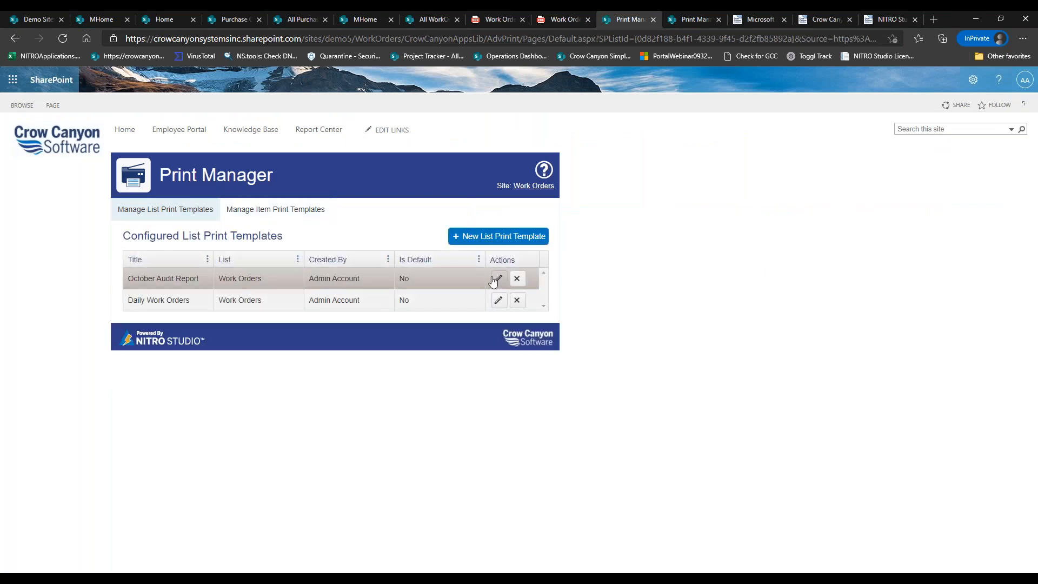
{"action": "left_click", "coordinate": [498, 279]}
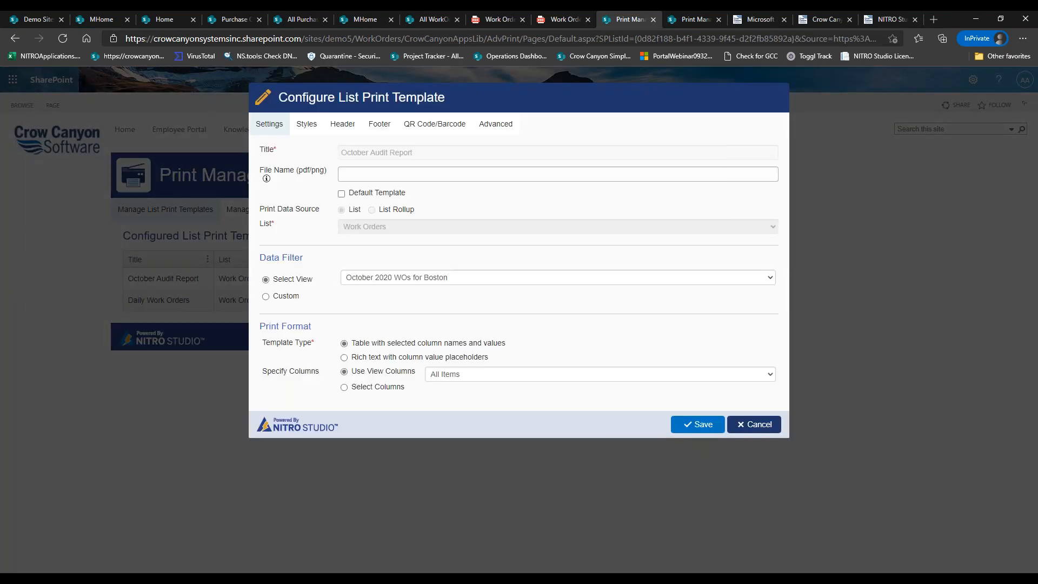
{"action": "left_click", "coordinate": [343, 124]}
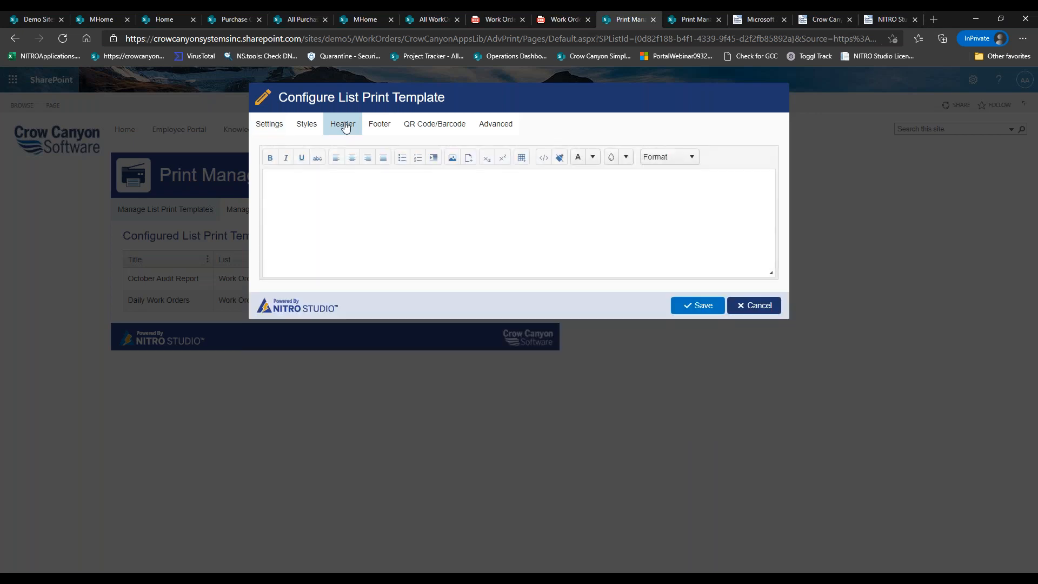
{"action": "left_click", "coordinate": [452, 158]}
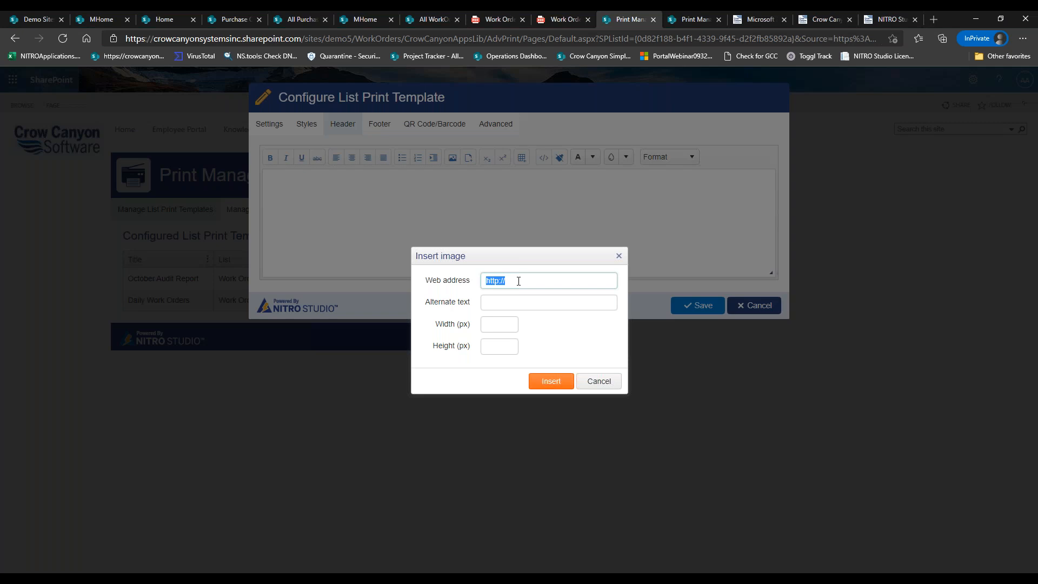
{"action": "left_click", "coordinate": [588, 381]}
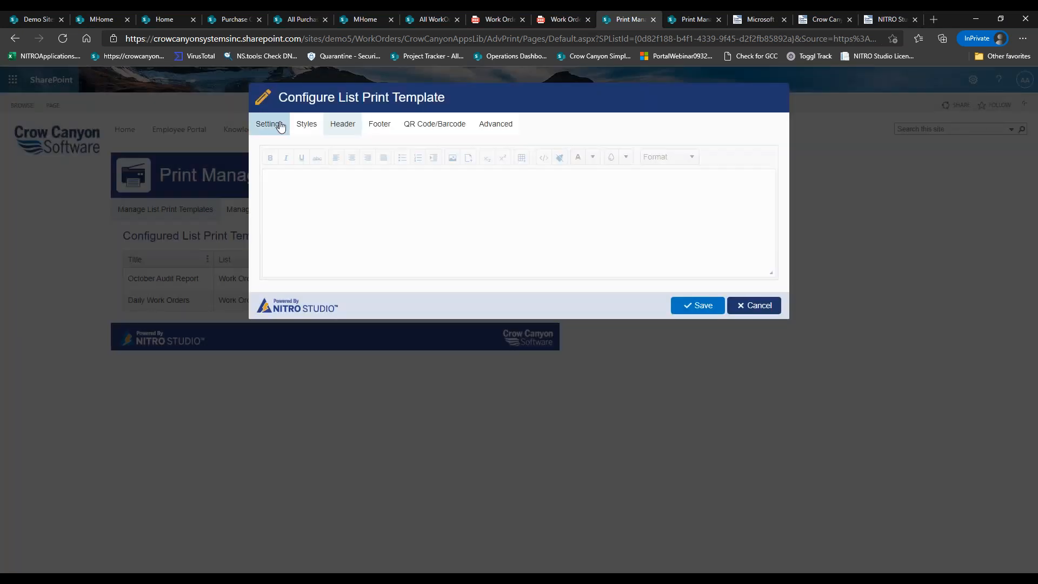
Step: Close the October Audit Report template, open the Daily Work Orders template and inspect its footer's image insertion options without inserting an image
{"action": "left_click", "coordinate": [281, 126]}
{"action": "left_click", "coordinate": [769, 428]}
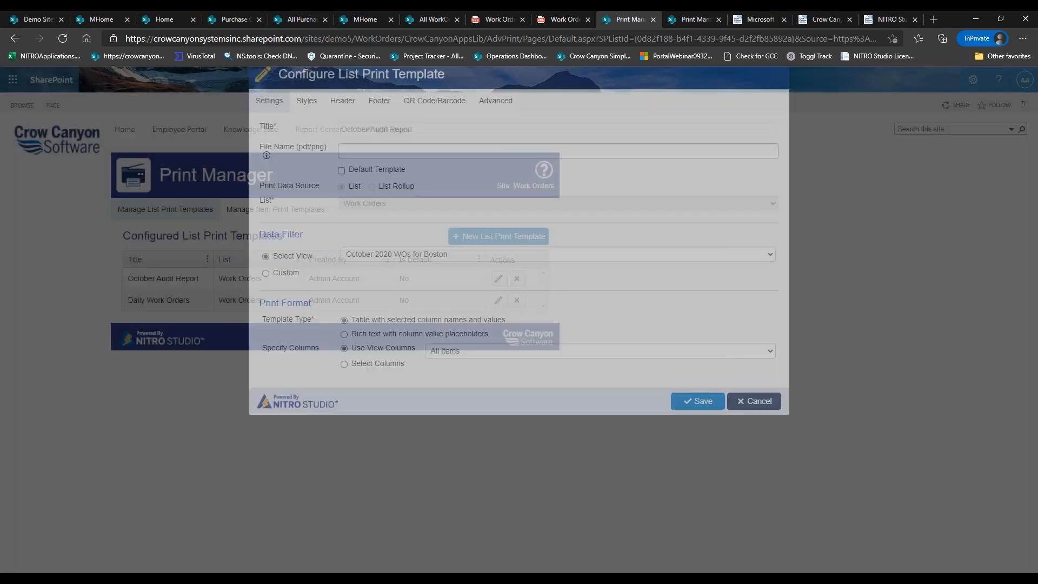
{"action": "left_click", "coordinate": [498, 300]}
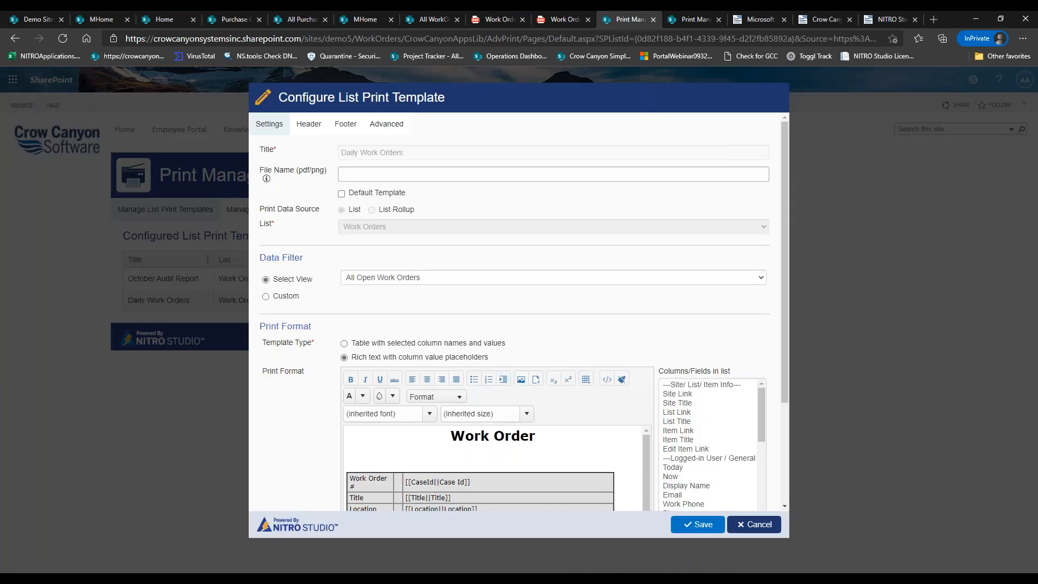
{"action": "left_click", "coordinate": [345, 124]}
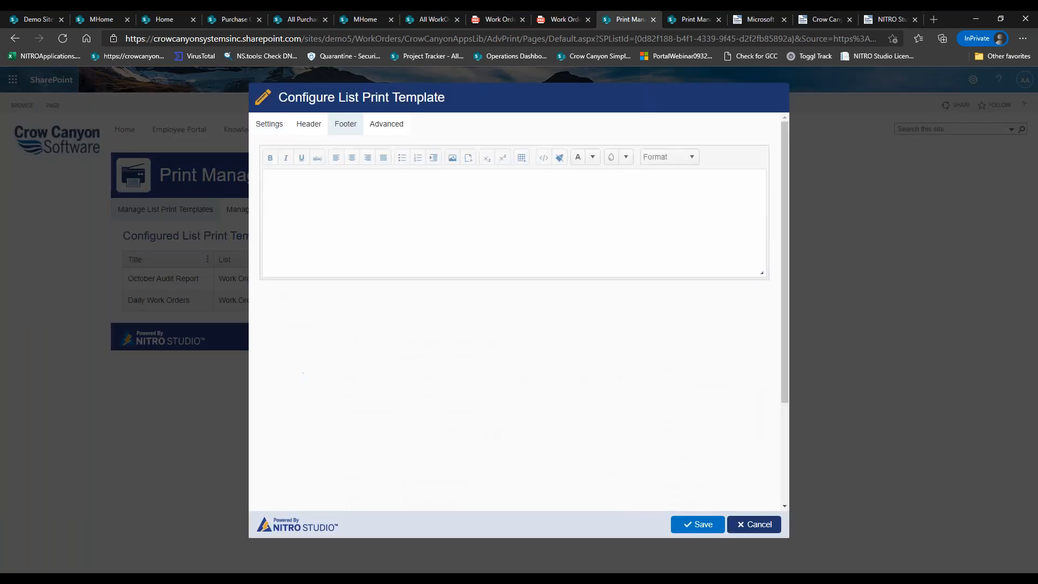
{"action": "left_click", "coordinate": [452, 157]}
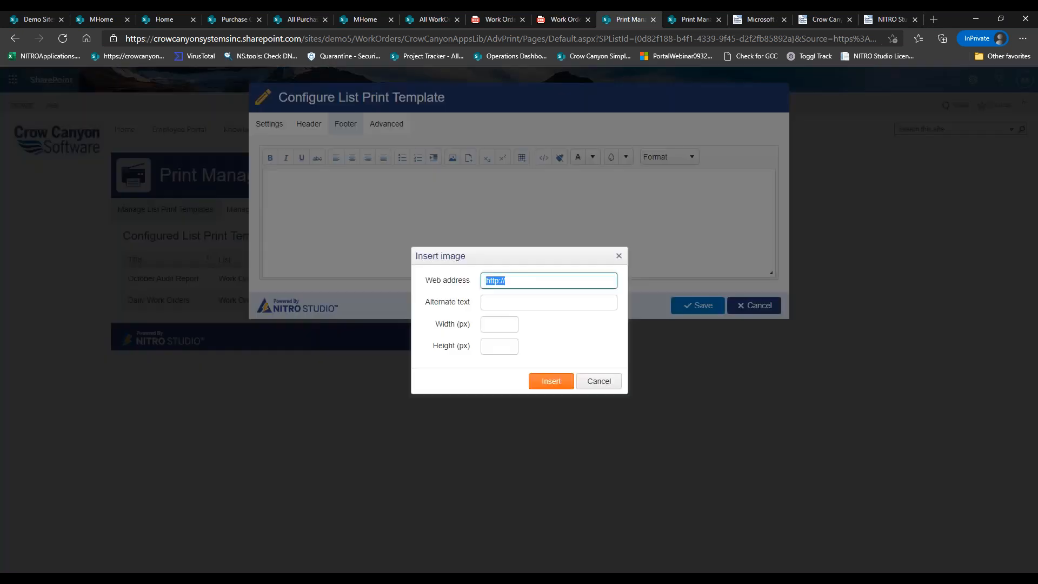
{"action": "left_click", "coordinate": [598, 383]}
Step: Inspect the image insertion options for the Daily Work Orders print format body without inserting an image, and review the body down to the signature line
{"action": "left_click", "coordinate": [269, 124]}
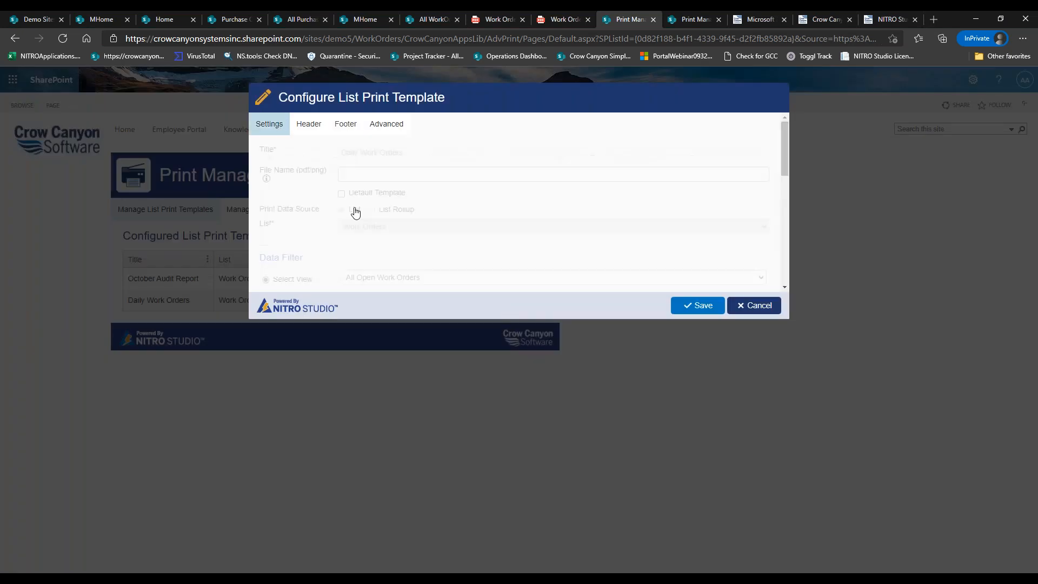
{"action": "left_click", "coordinate": [521, 379]}
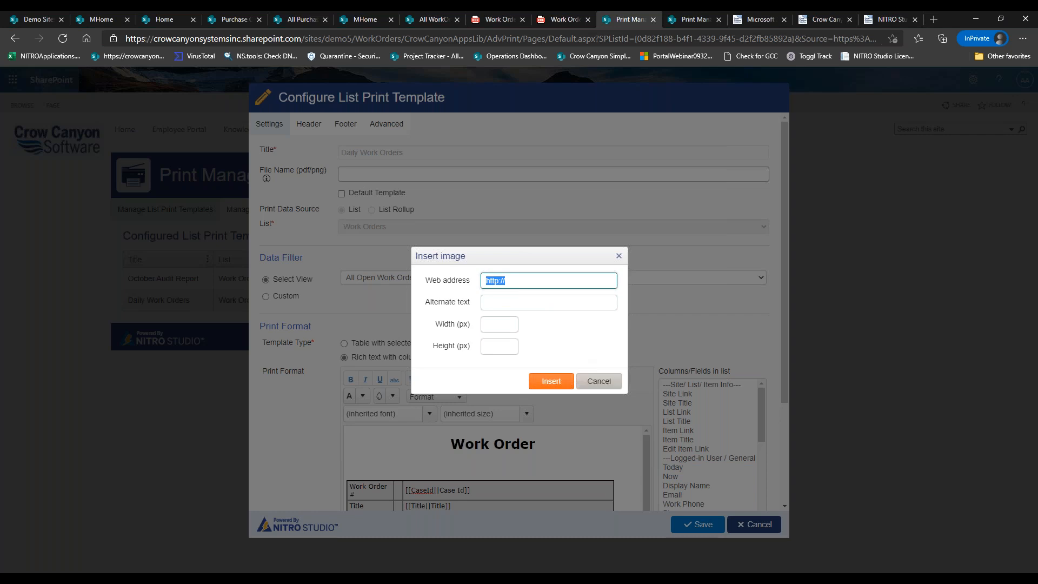
{"action": "left_click", "coordinate": [594, 383]}
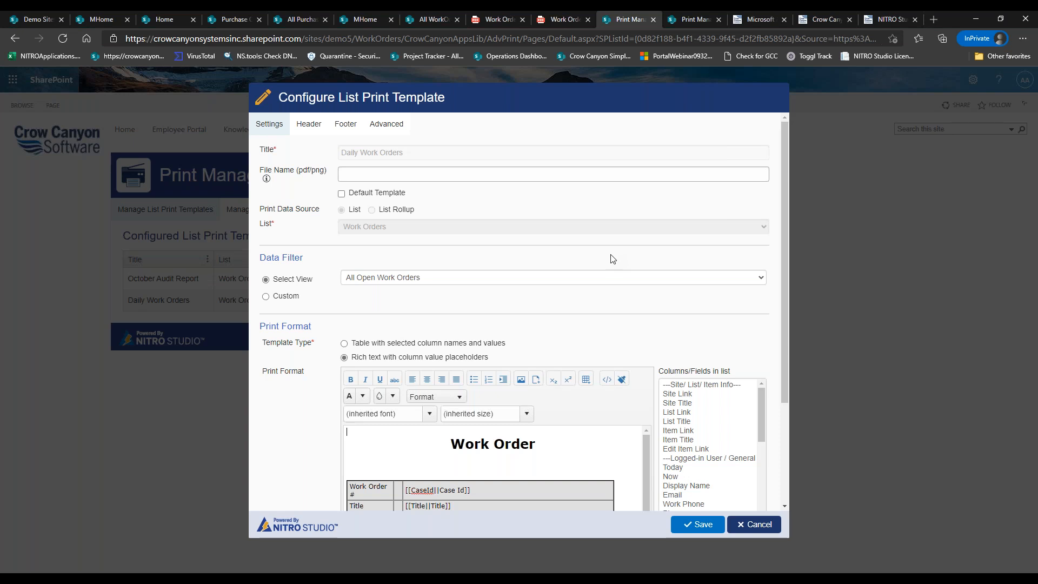
{"action": "left_click_drag", "start_coordinate": [781, 271], "coordinate": [779, 401]}
{"action": "left_click_drag", "start_coordinate": [644, 355], "coordinate": [640, 452]}
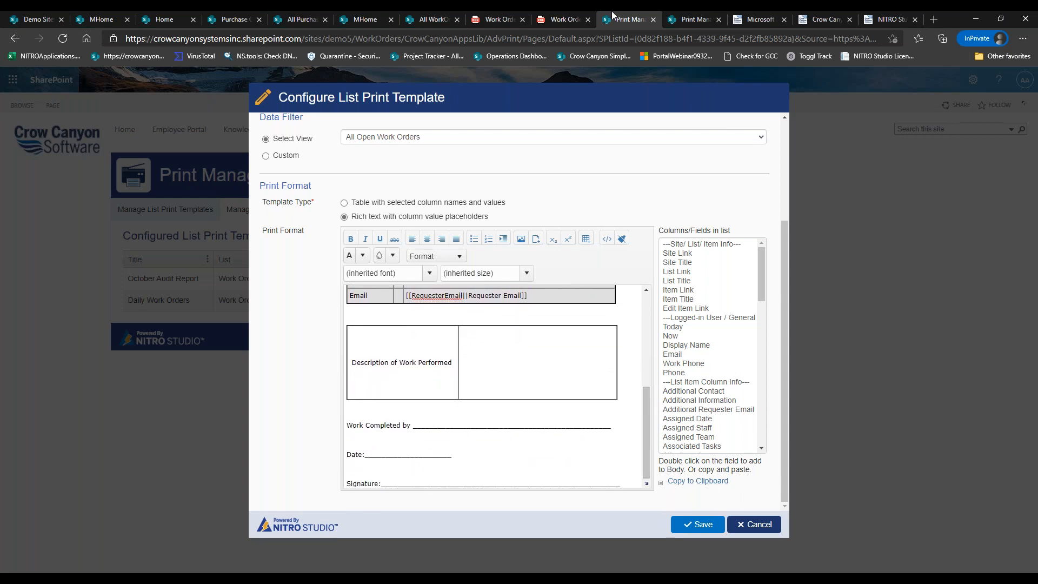
Step: Preview the item print of the "Need new headphones" purchase order on the All Purchase Orders page, and close the preview
{"action": "left_click", "coordinate": [433, 19]}
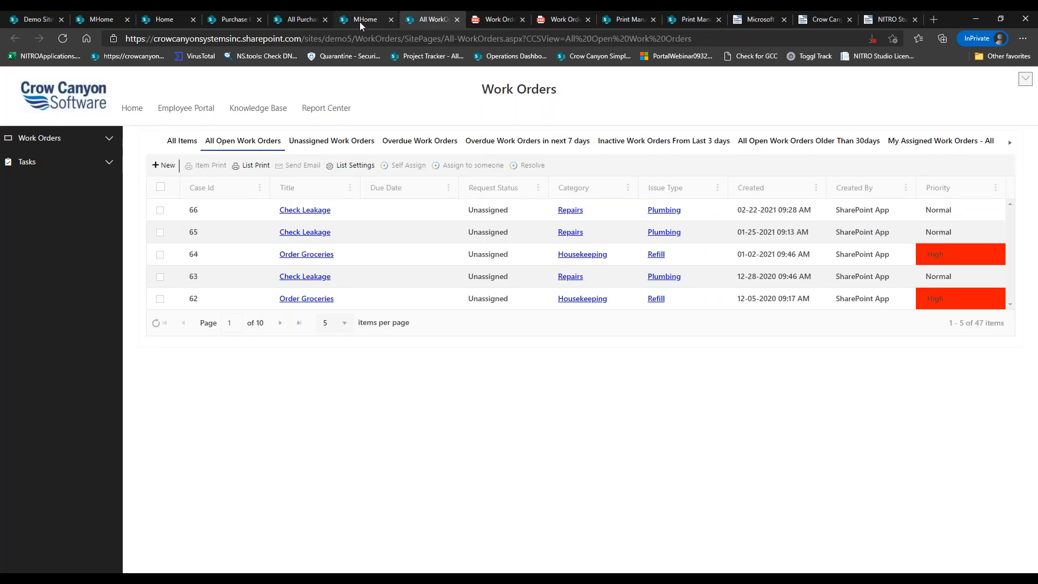
{"action": "left_click", "coordinate": [305, 20]}
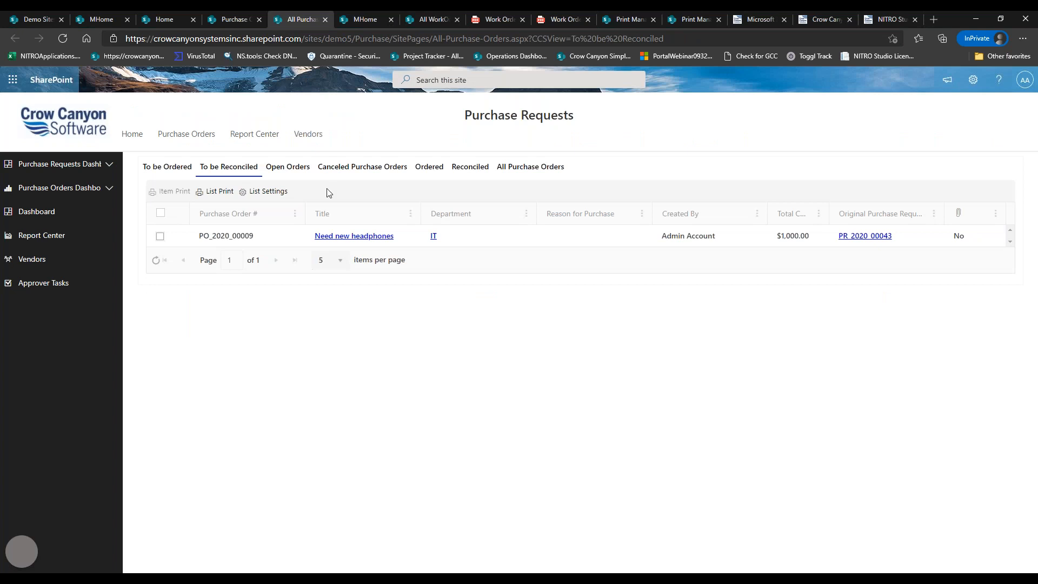
{"action": "left_click", "coordinate": [161, 236]}
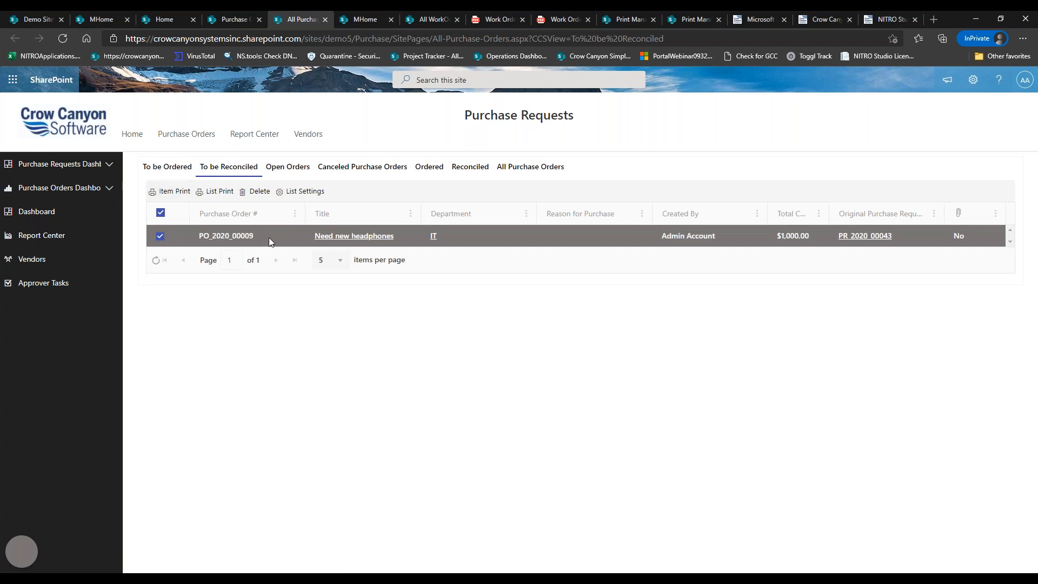
{"action": "left_click", "coordinate": [179, 193]}
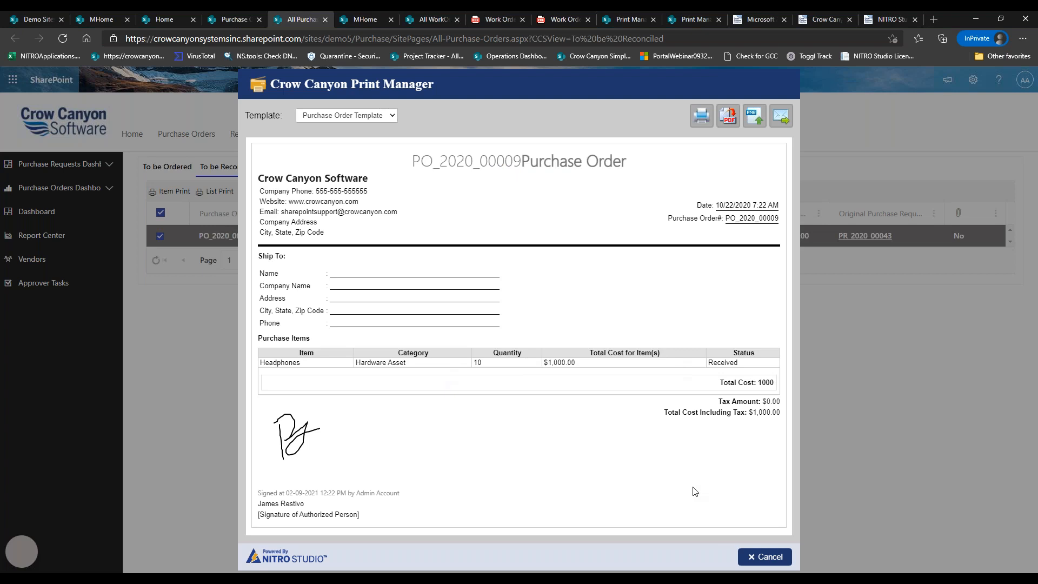
{"action": "left_click", "coordinate": [764, 557]}
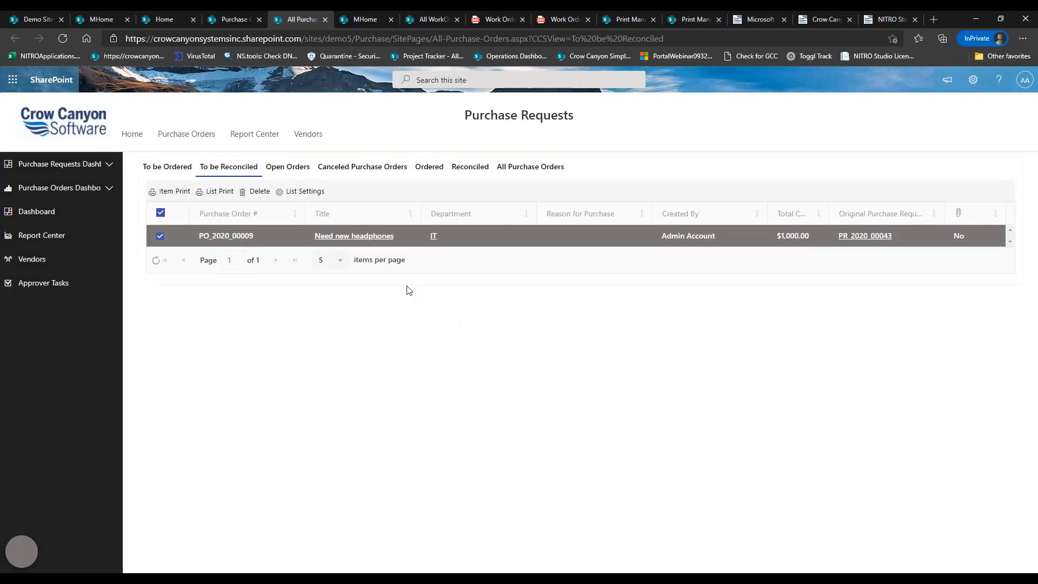
Step: Open the Crow Canyon Print Manager settings of the Purchase Orders list and start a new list print template
{"action": "left_click", "coordinate": [287, 193]}
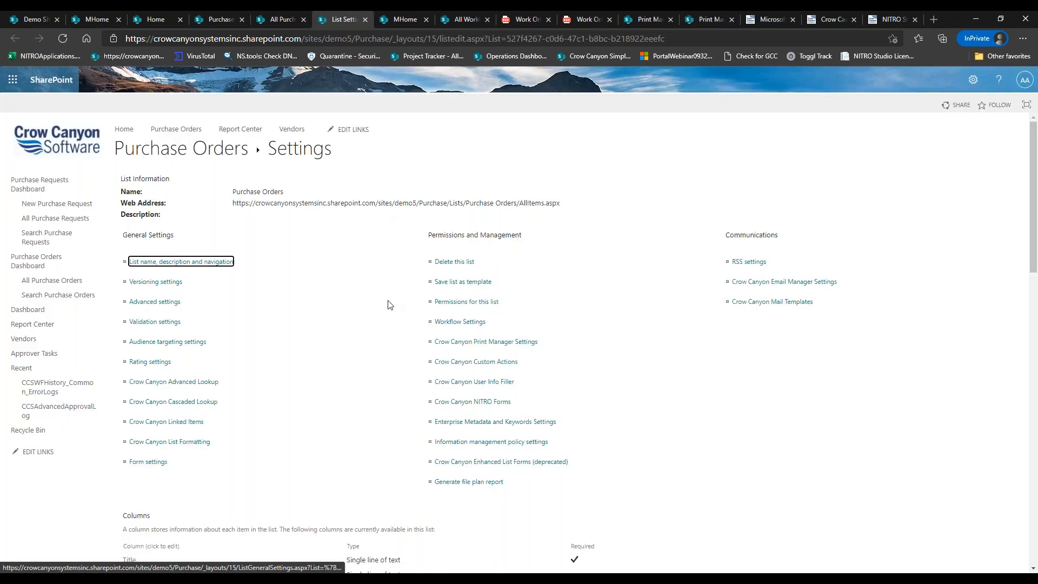
{"action": "left_click", "coordinate": [467, 344]}
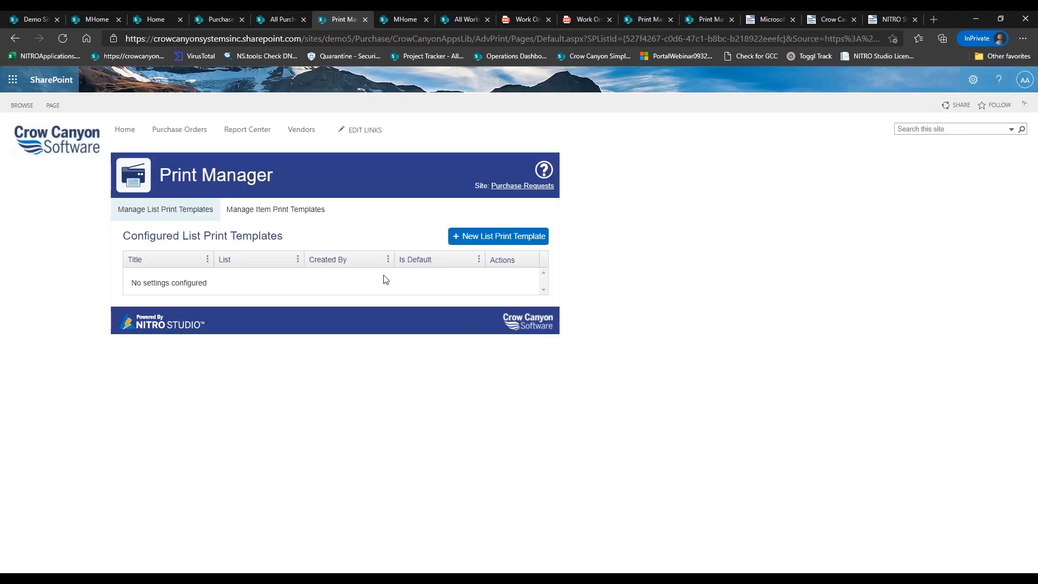
{"action": "left_click", "coordinate": [463, 238]}
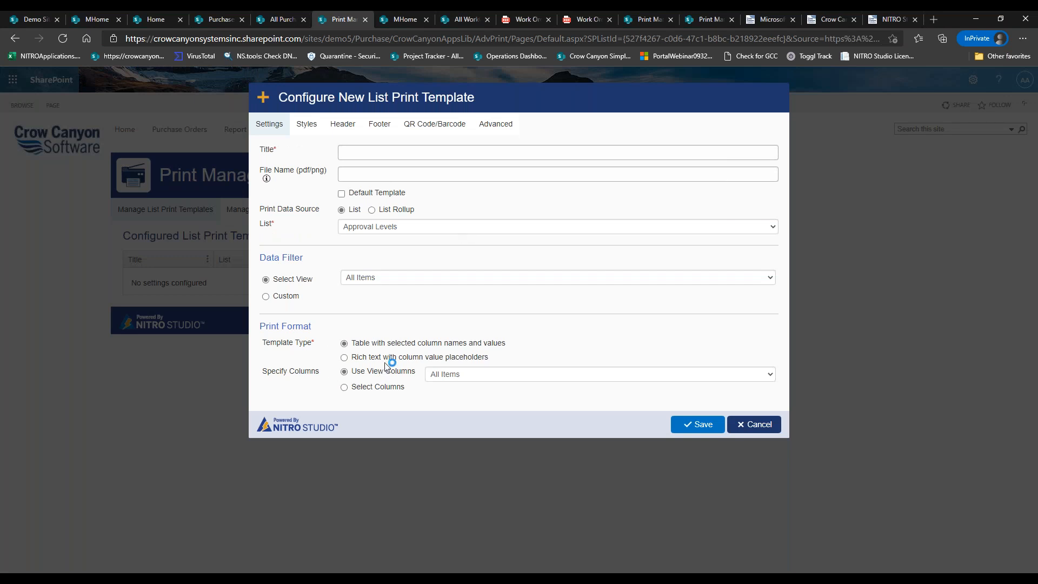
Step: Set the new template's type to rich text with column value placeholders and its list to Purchase Orders
{"action": "left_click", "coordinate": [386, 360]}
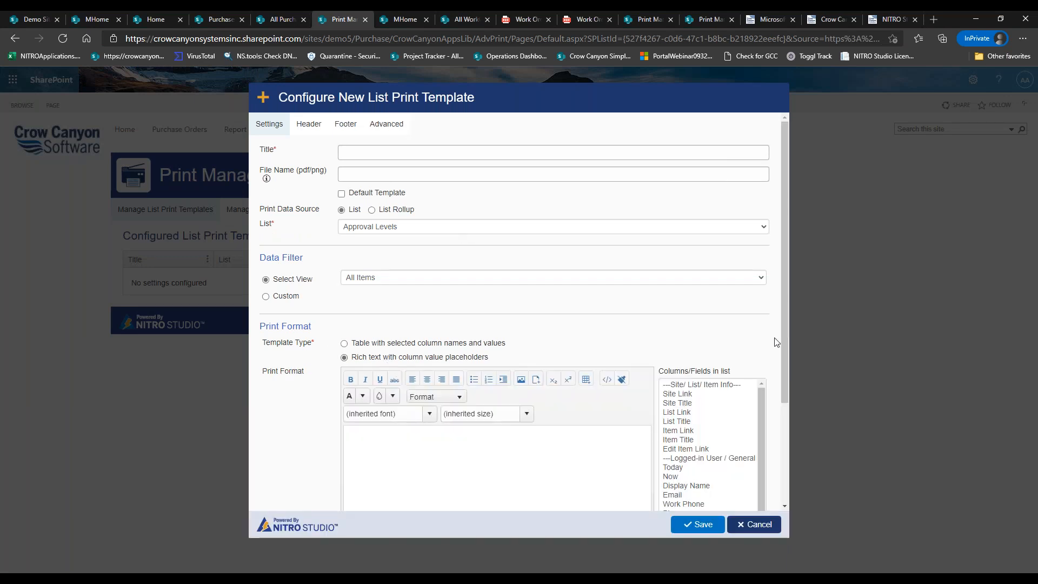
{"action": "left_click_drag", "start_coordinate": [781, 331], "coordinate": [787, 414]}
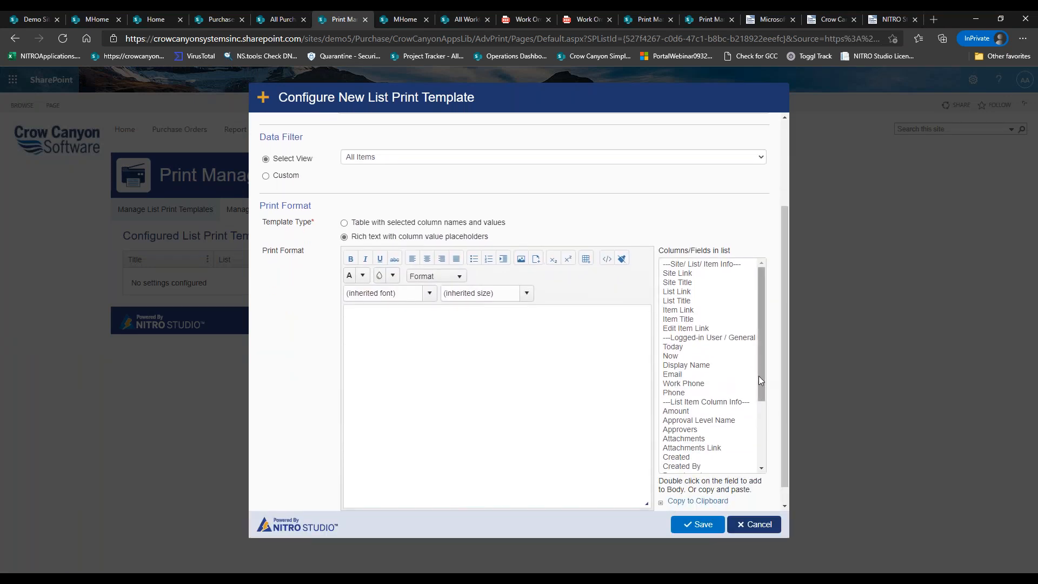
{"action": "mouse_move", "coordinate": [759, 380]}
{"action": "left_mouse_down"}
{"action": "mouse_move", "coordinate": [770, 452]}
{"action": "mouse_move", "coordinate": [755, 371]}
{"action": "left_mouse_up"}
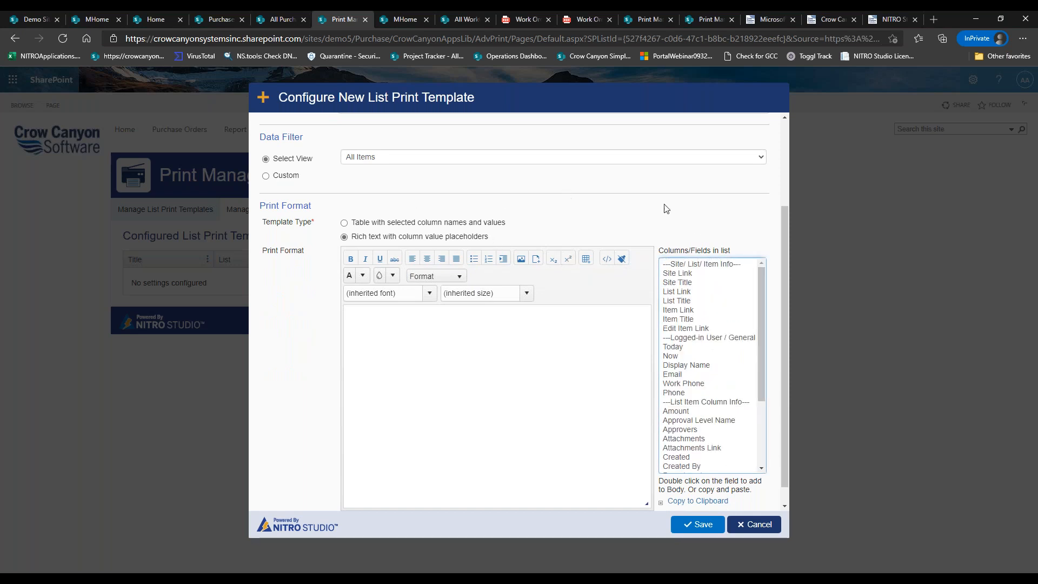
{"action": "scroll", "coordinate": [781, 235], "scroll_direction": "up", "scroll_amount": 2}
{"action": "left_click", "coordinate": [441, 184]}
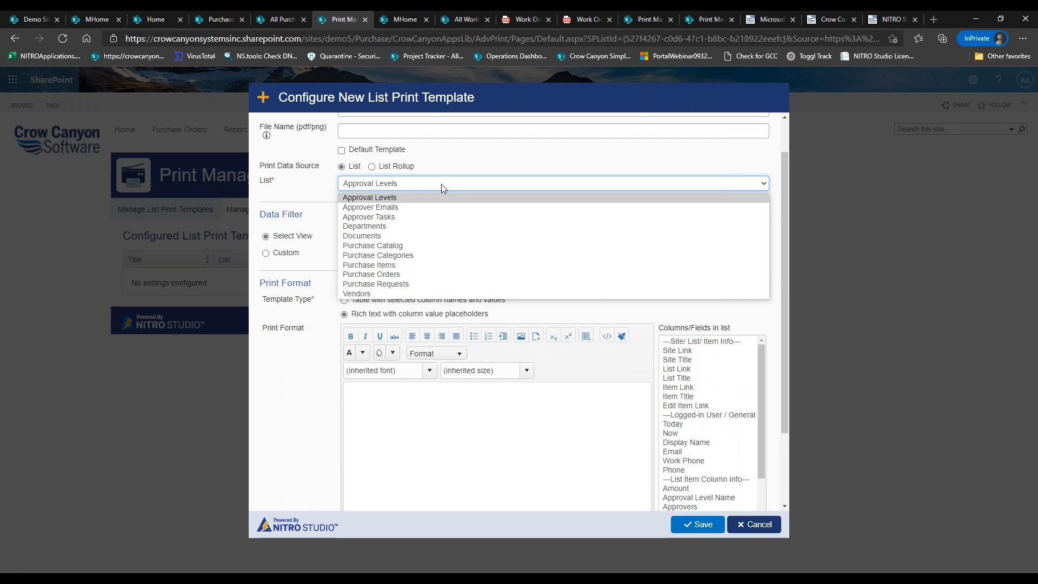
{"action": "left_click", "coordinate": [367, 275]}
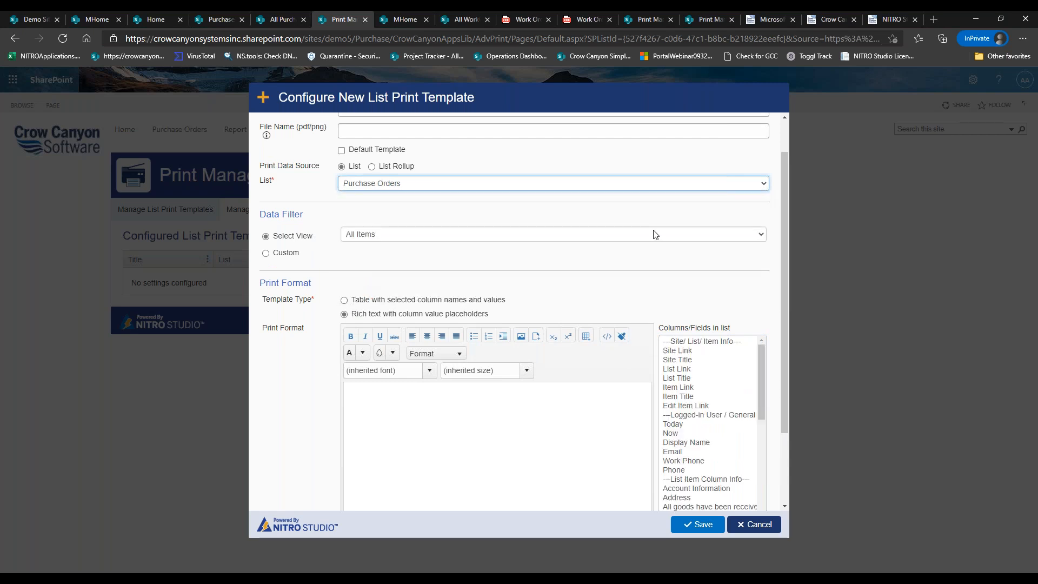
Step: Insert the Purchase Order # column placeholder, [[PONumber||Purchase Order #]], on the first line of the print format body
{"action": "scroll", "coordinate": [784, 260], "scroll_direction": "down", "scroll_amount": 2}
{"action": "left_click_drag", "start_coordinate": [762, 306], "coordinate": [764, 367]}
{"action": "scroll", "coordinate": [755, 402], "scroll_direction": "down", "scroll_amount": 1}
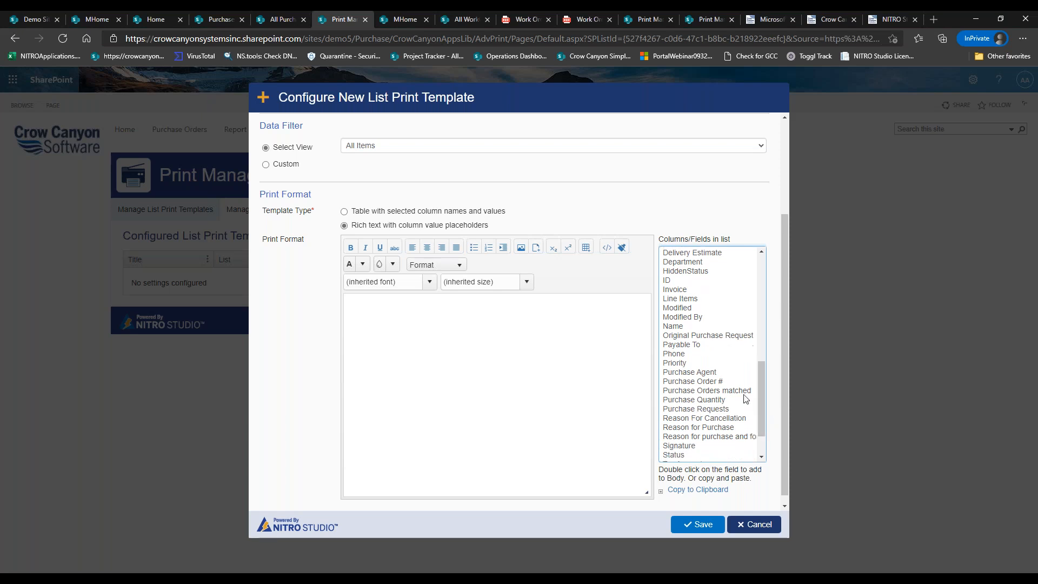
{"action": "left_click", "coordinate": [719, 383]}
{"action": "left_click", "coordinate": [533, 357]}
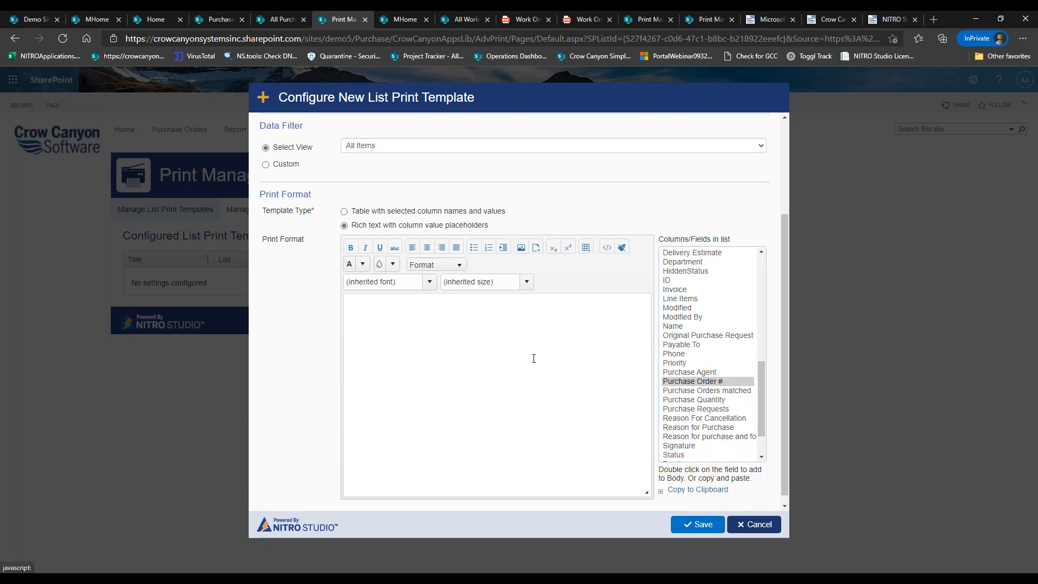
{"action": "type", "text": "[[PONumber||Purchase Order #]]"}
{"action": "key", "text": "Return"}
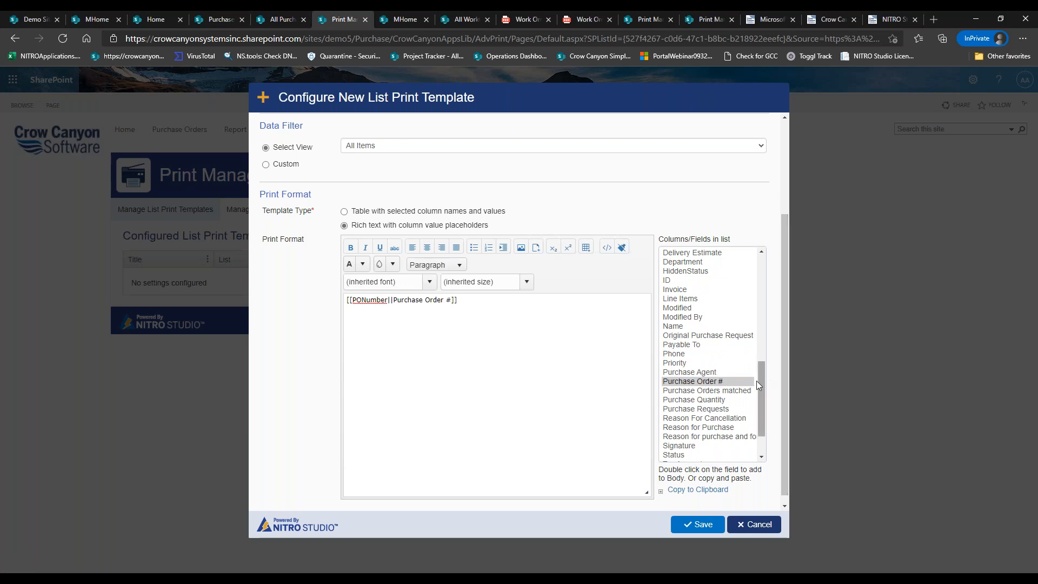
Step: Insert the Purchase Requests column placeholder, [[PurchaseRequests||Purchase Requests]], on the second line of the print format body
{"action": "left_click_drag", "start_coordinate": [760, 377], "coordinate": [766, 421]}
{"action": "scroll", "coordinate": [758, 414], "scroll_direction": "up", "scroll_amount": 1}
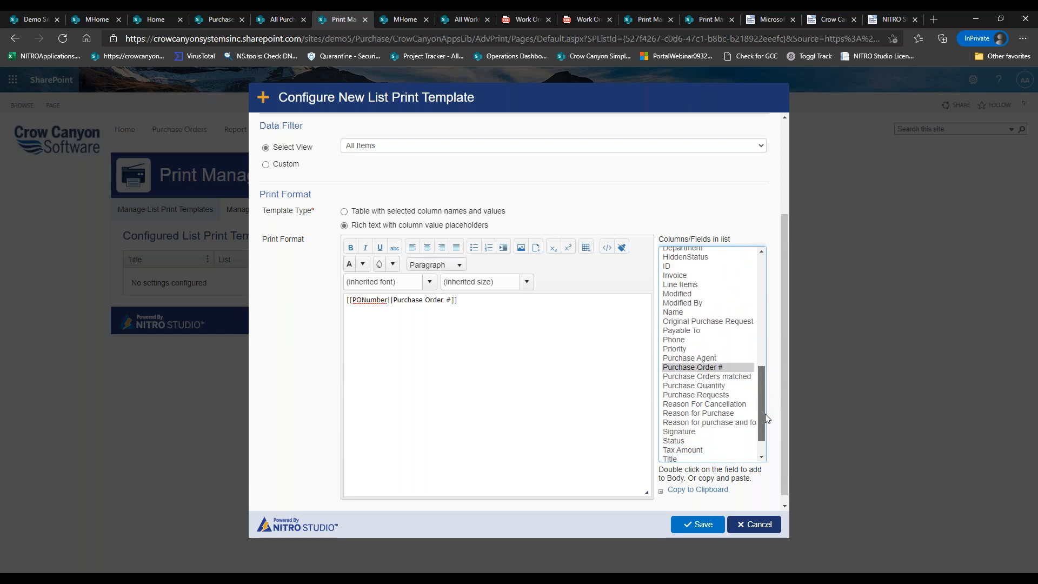
{"action": "left_click", "coordinate": [741, 396]}
{"action": "left_click", "coordinate": [476, 338]}
{"action": "type", "text": "[[PurchaseRequests||Purchase Requests]]"}
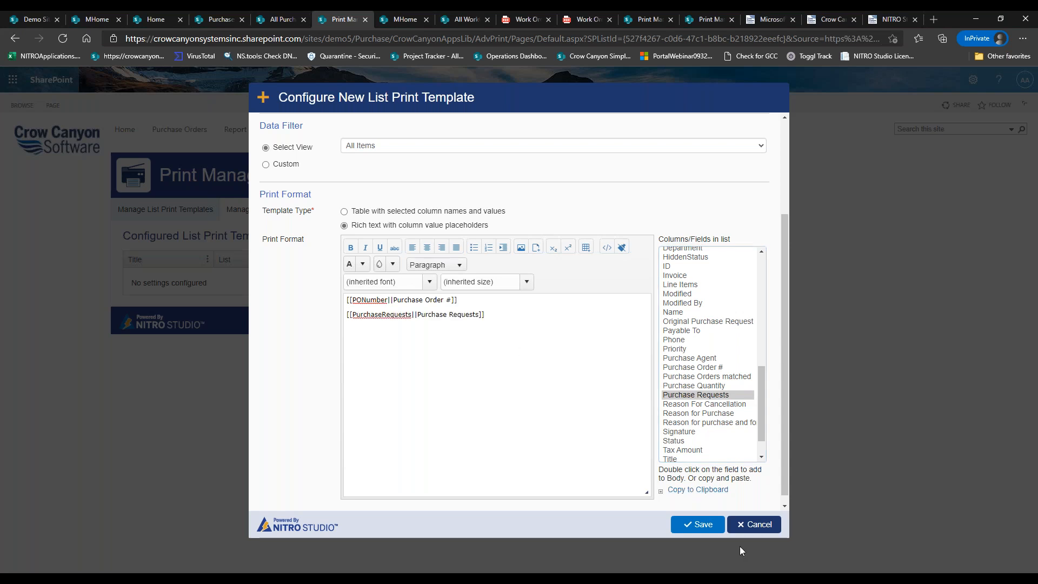
Step: Title the new list print template "Demo Print out" and save it
{"action": "left_click", "coordinate": [698, 524]}
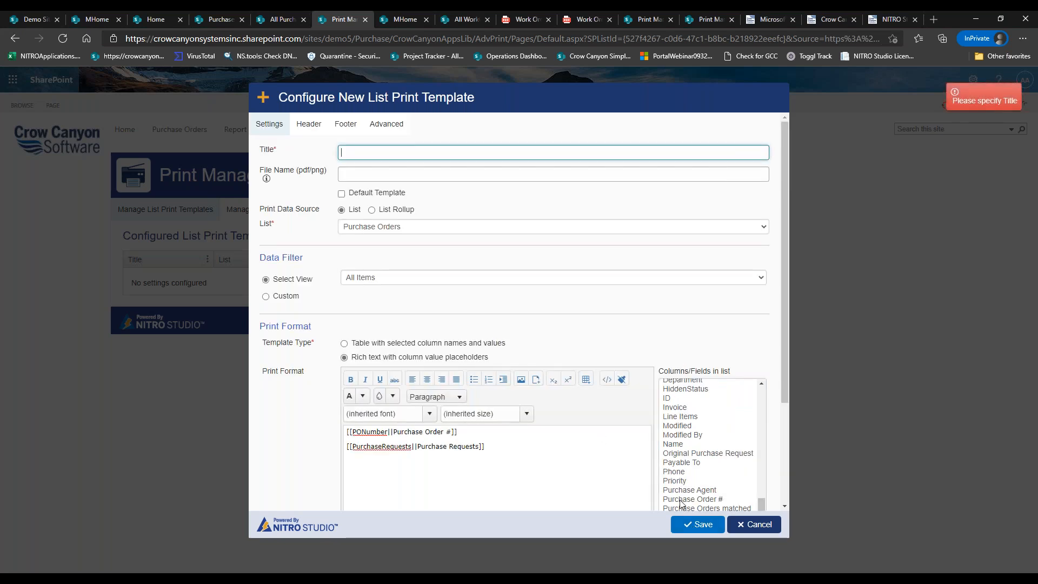
{"action": "type", "text": "Demo Prin"}
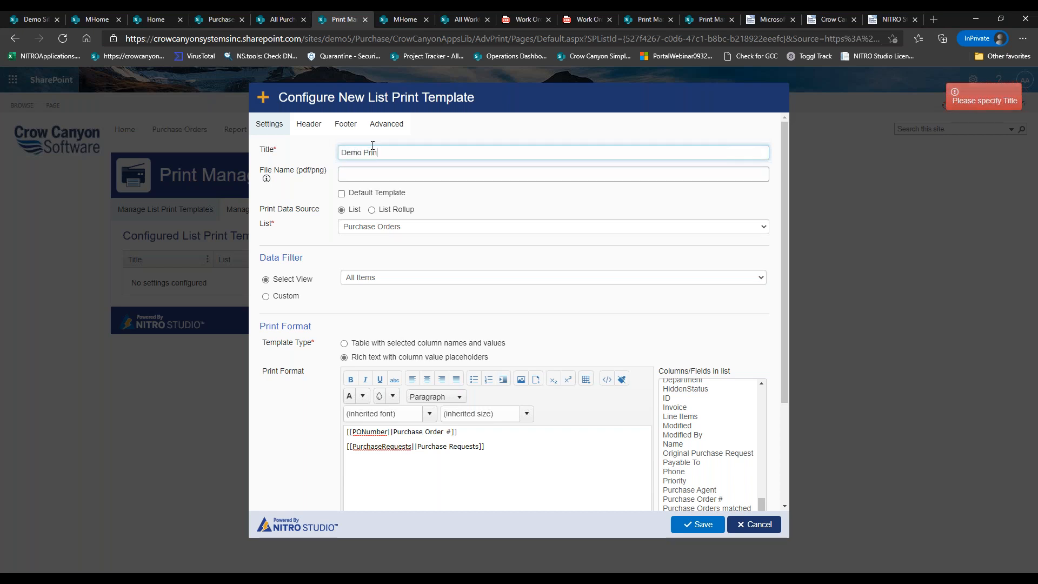
{"action": "type", "text": "t out"}
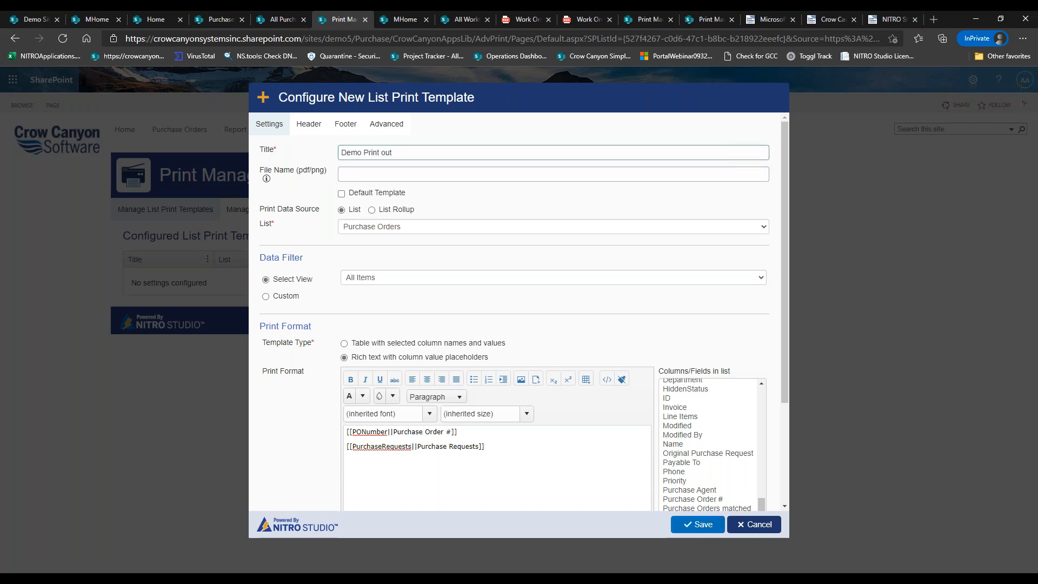
{"action": "left_click", "coordinate": [699, 524]}
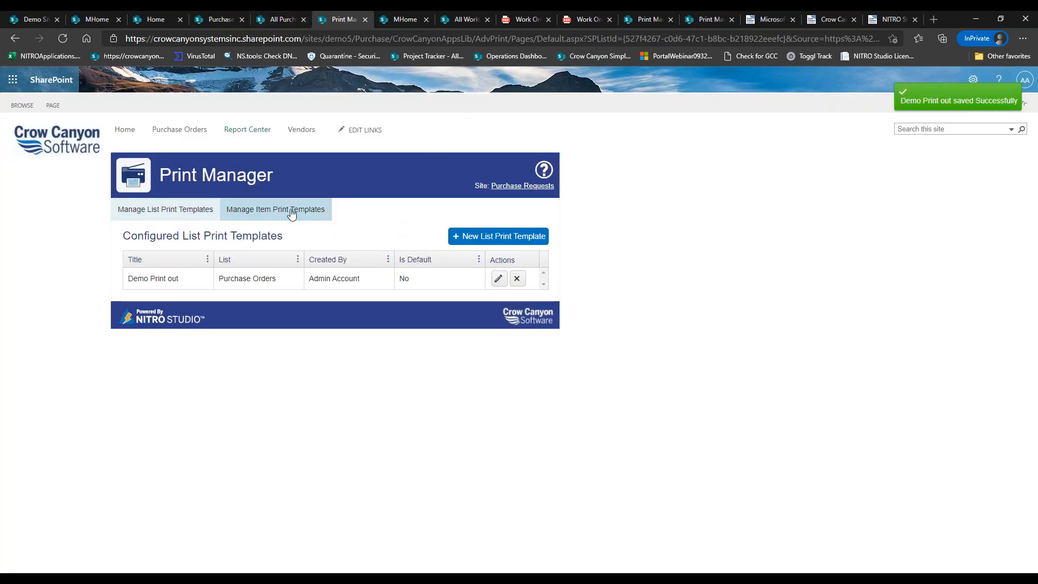
Step: Reload the All Purchase Orders page and preview its list print with the Demo Print out template
{"action": "left_click", "coordinate": [280, 20]}
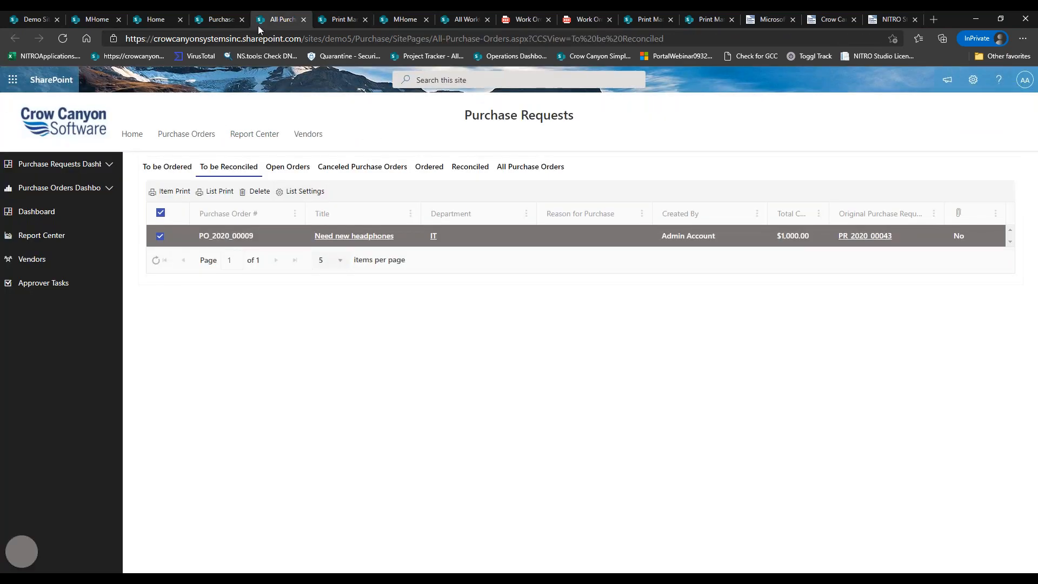
{"action": "left_click", "coordinate": [329, 17]}
{"action": "left_click", "coordinate": [290, 19]}
{"action": "left_click", "coordinate": [63, 38]}
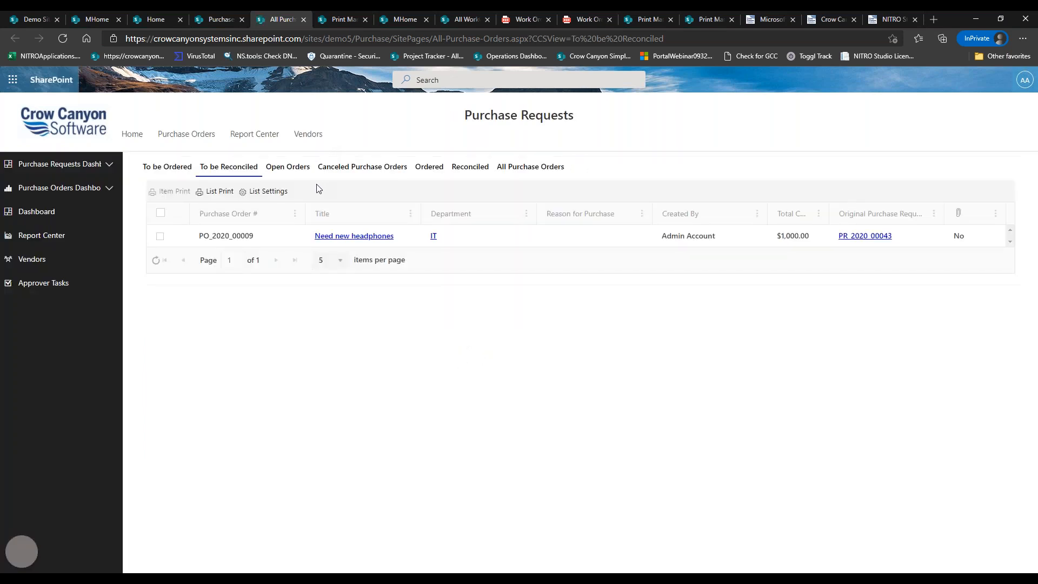
{"action": "left_click", "coordinate": [217, 193]}
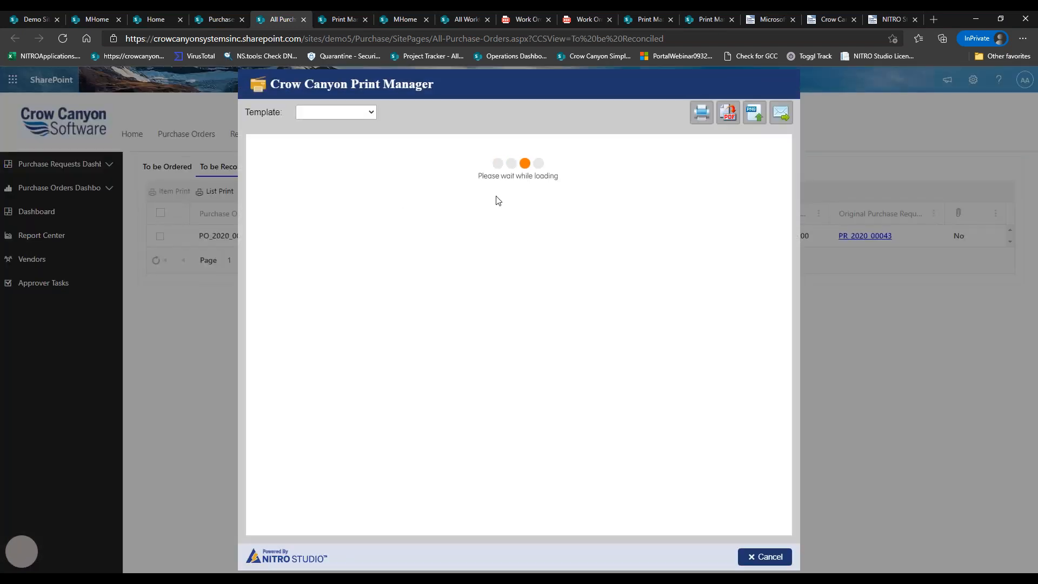
{"action": "left_click", "coordinate": [349, 113]}
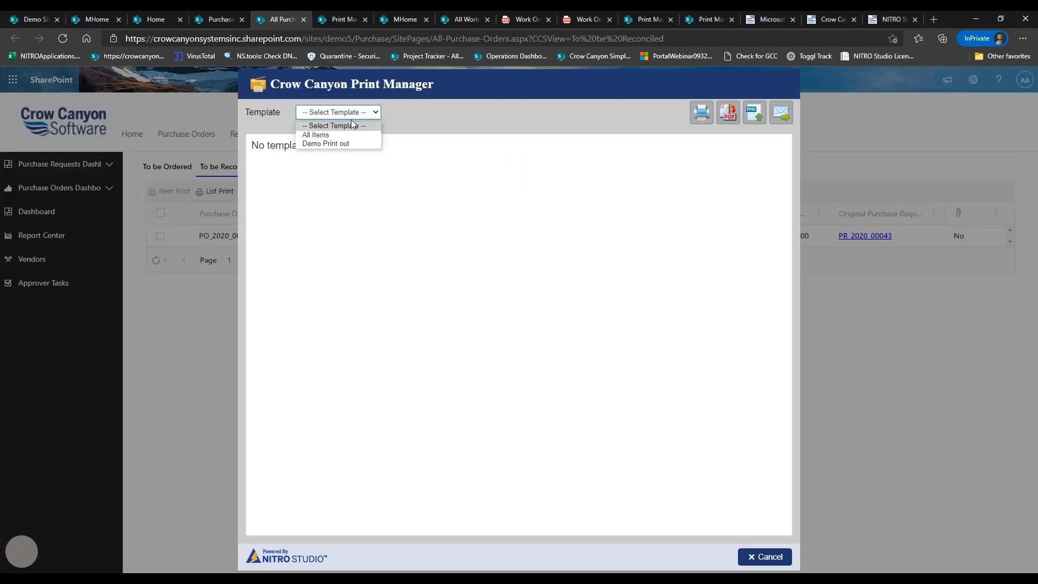
{"action": "left_click", "coordinate": [349, 144]}
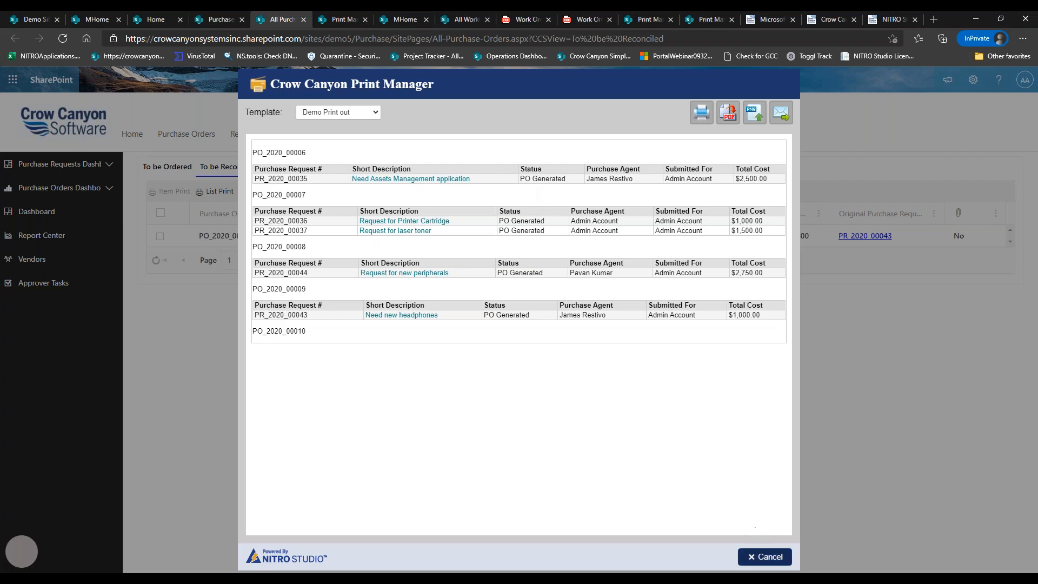
Step: Close the purchase order preview and review the Advanced script and PDF options of the Work Orders list print template without saving
{"action": "left_click", "coordinate": [769, 557]}
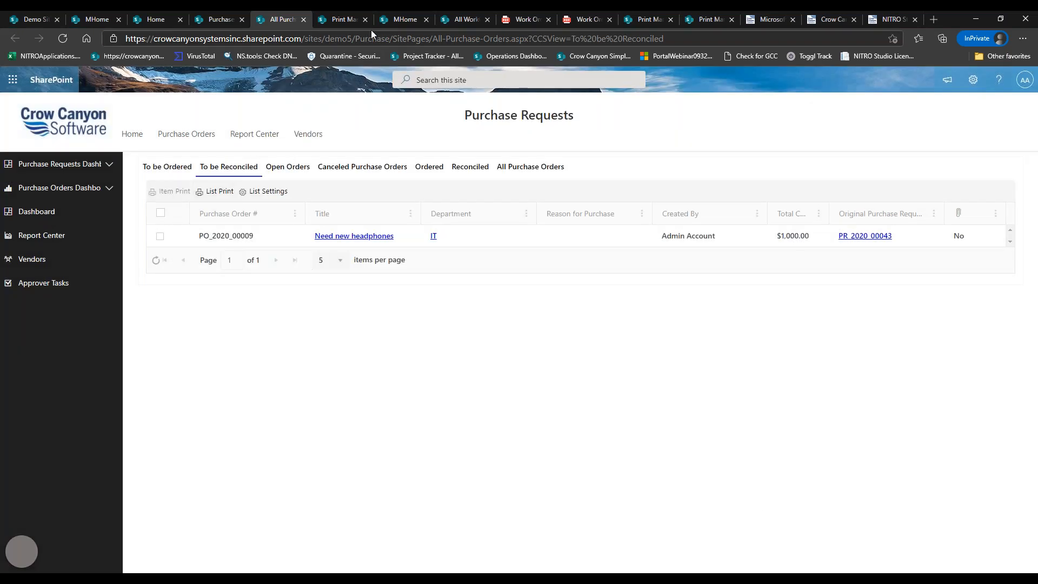
{"action": "left_click", "coordinate": [644, 24]}
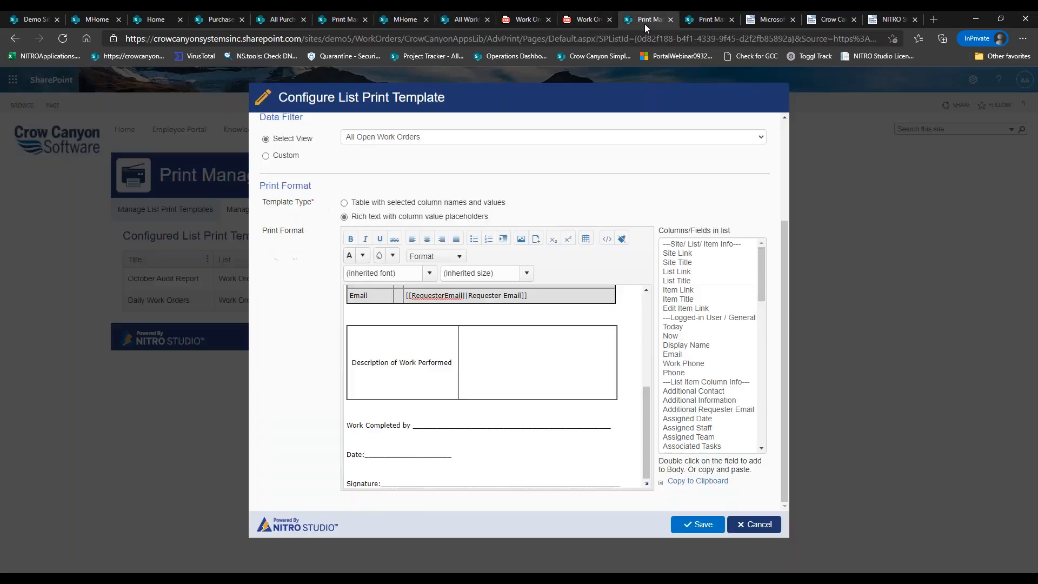
{"action": "scroll", "coordinate": [783, 247], "scroll_direction": "up", "scroll_amount": 5}
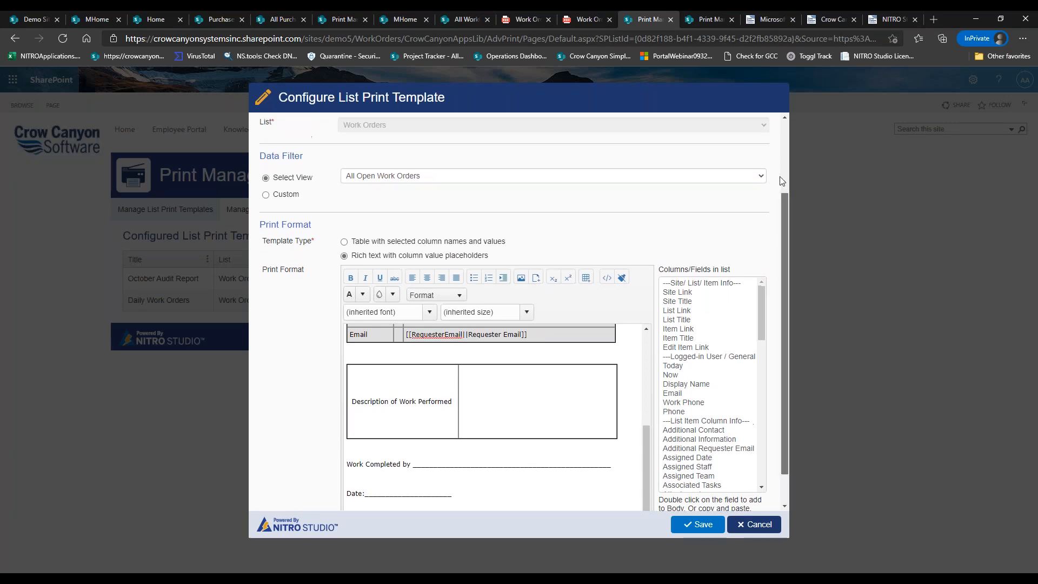
{"action": "left_click", "coordinate": [397, 126]}
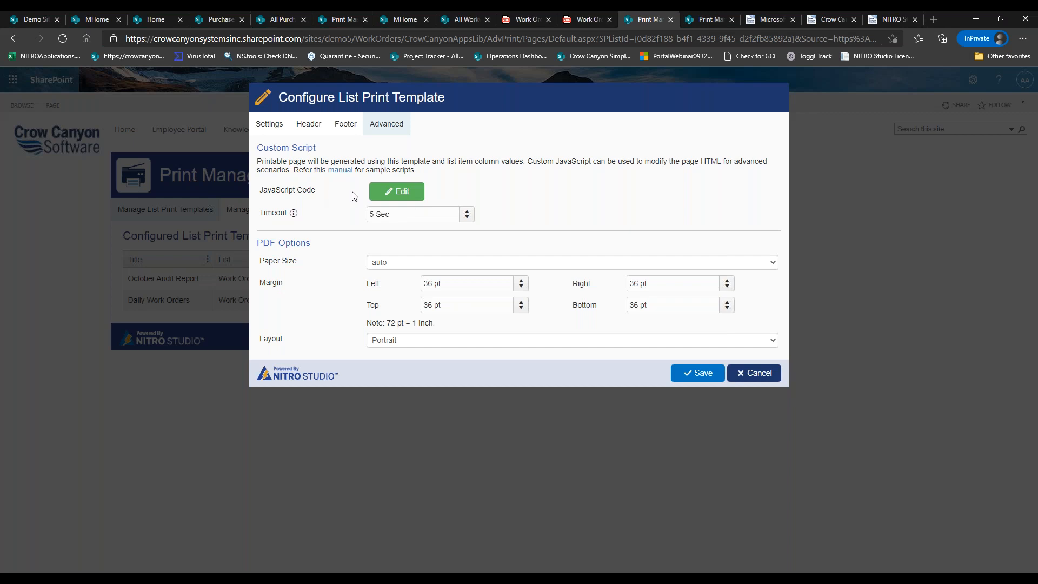
{"action": "left_click", "coordinate": [742, 373]}
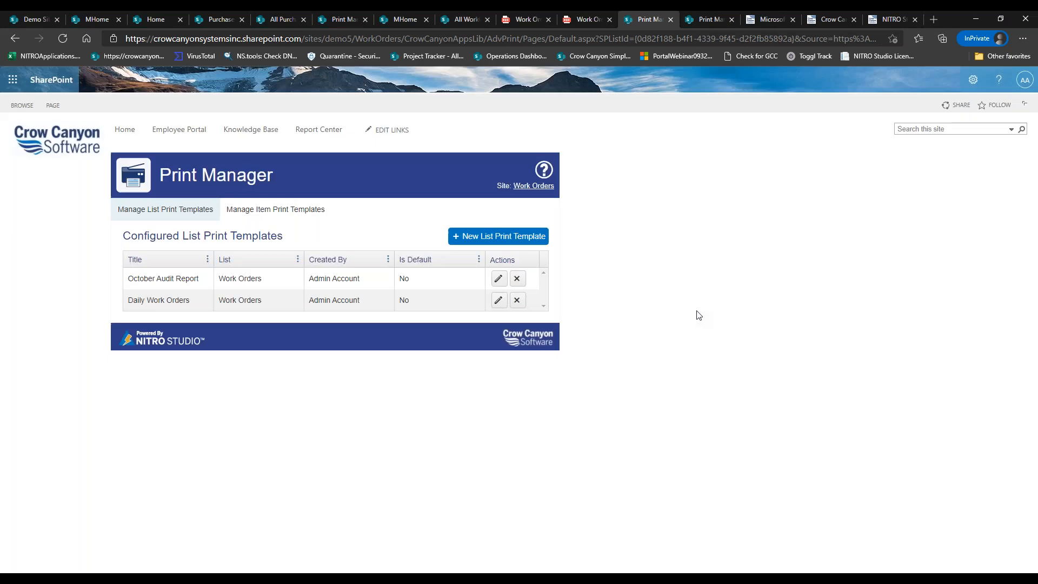
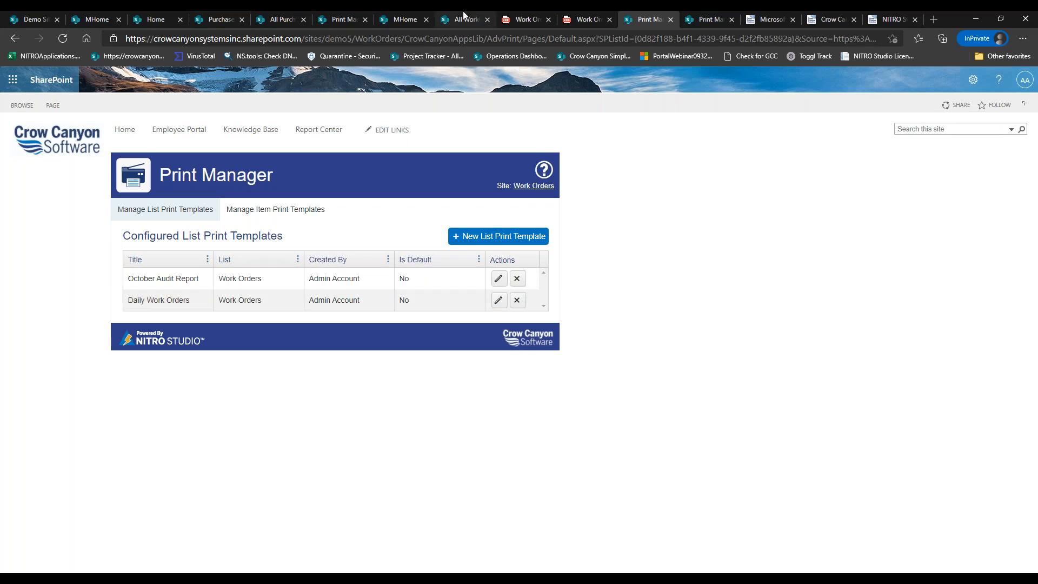
Step: Open the Custom Actions settings for the Work Orders list from its list settings
{"action": "left_click", "coordinate": [461, 19]}
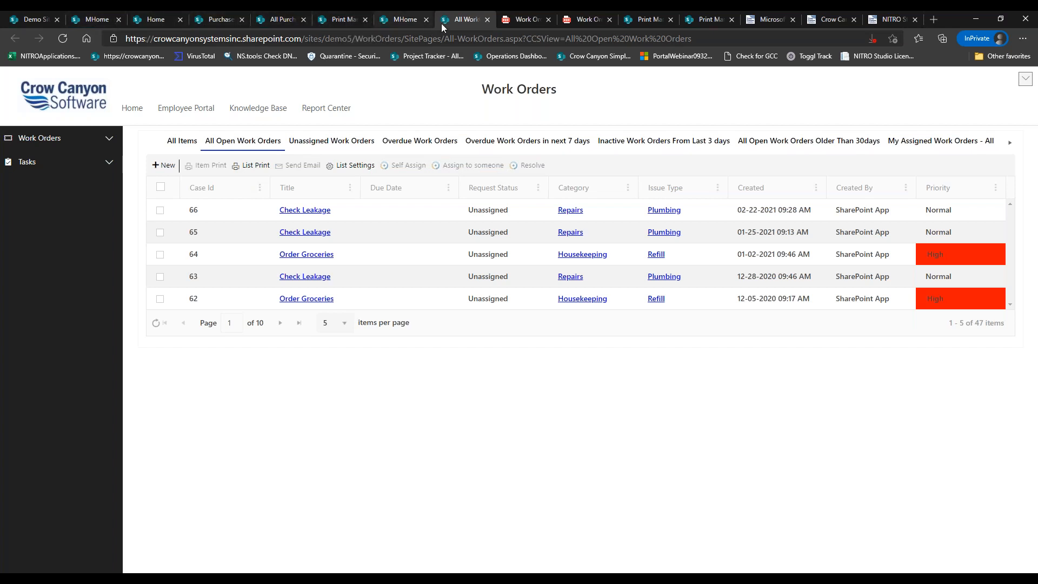
{"action": "left_click", "coordinate": [404, 22]}
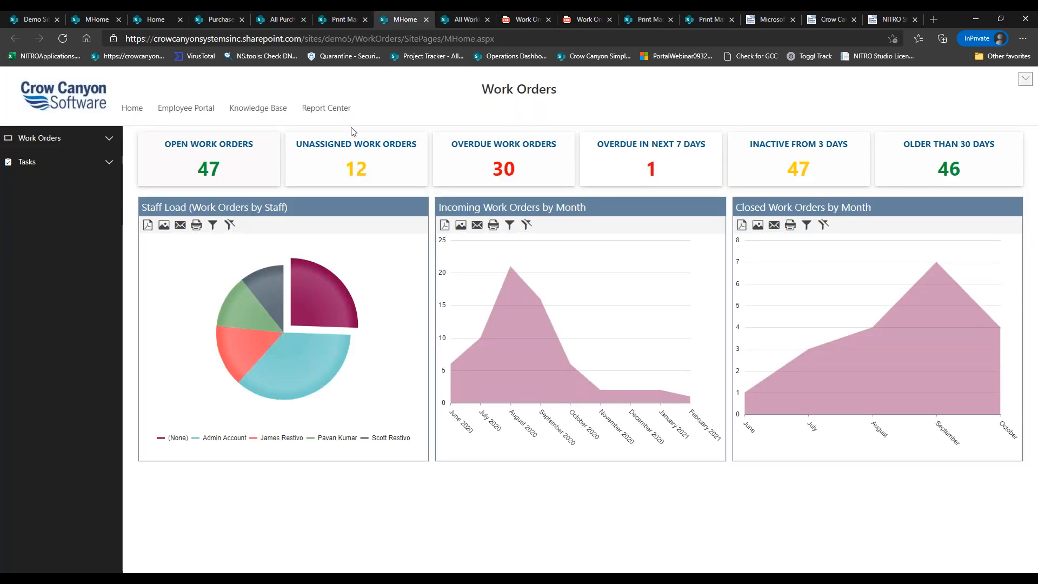
{"action": "left_click", "coordinate": [473, 18]}
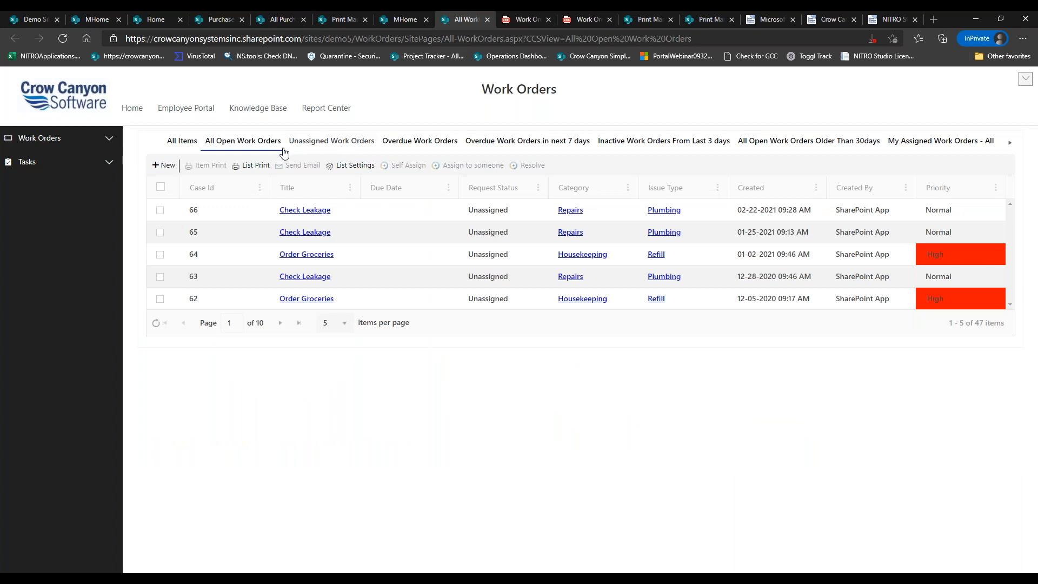
{"action": "left_click", "coordinate": [357, 165]}
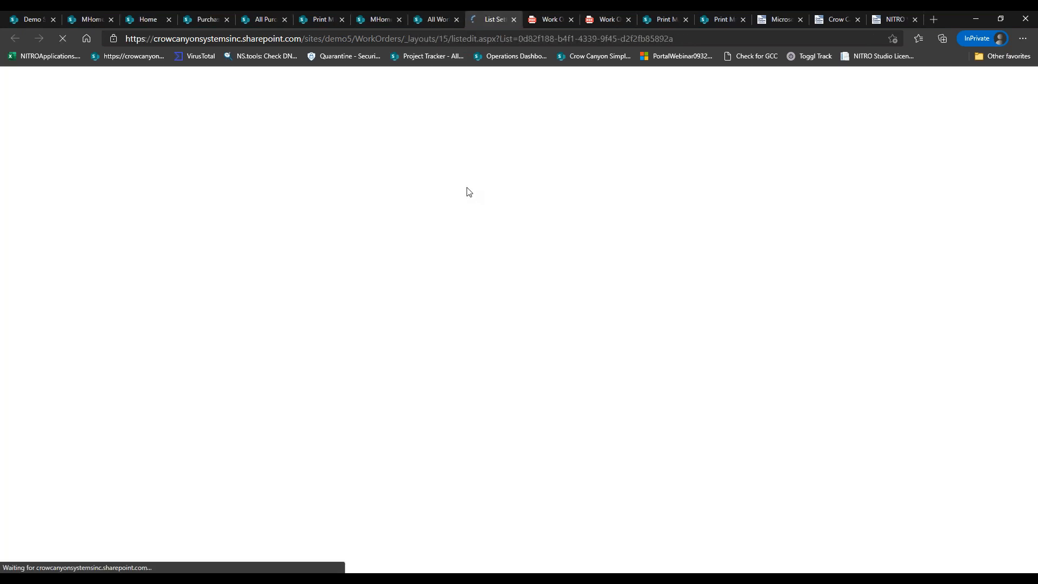
{"action": "left_click", "coordinate": [475, 382]}
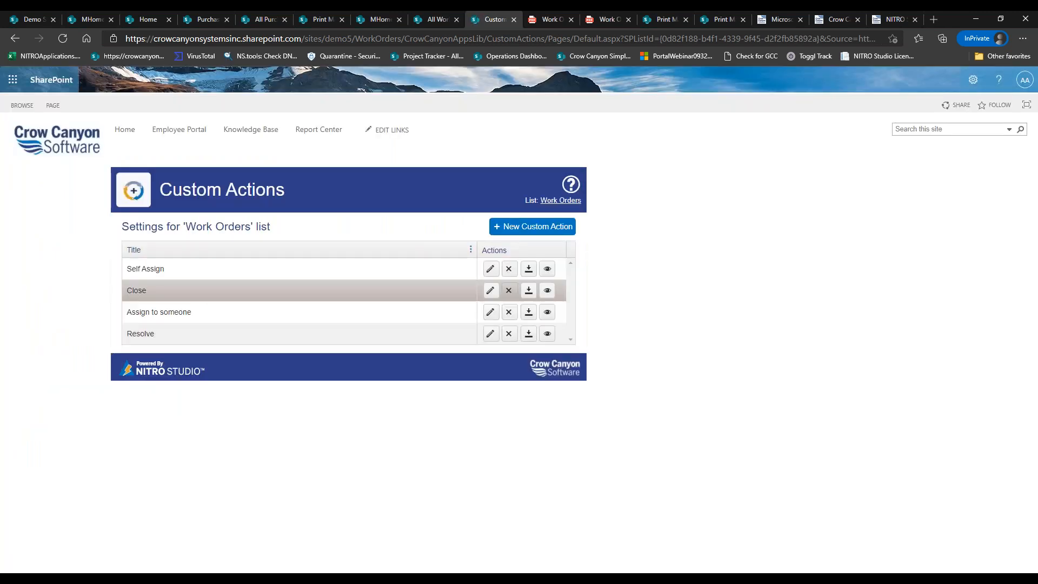
Step: Start a new custom action for the Work Orders list and add a Generate Document action to it
{"action": "left_click", "coordinate": [529, 231]}
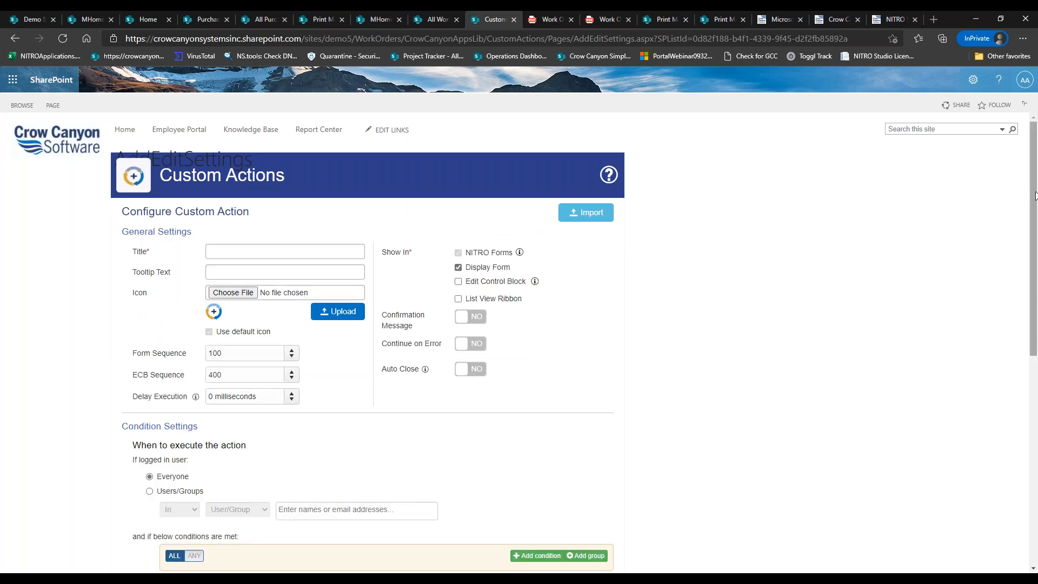
{"action": "scroll", "coordinate": [1035, 196], "scroll_direction": "down", "scroll_amount": 5}
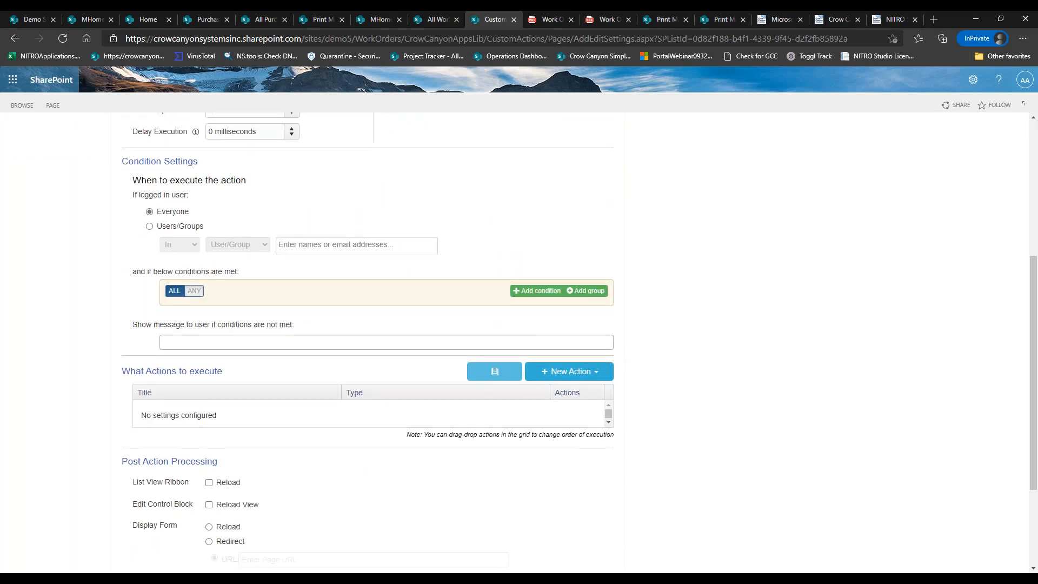
{"action": "left_click", "coordinate": [569, 372]}
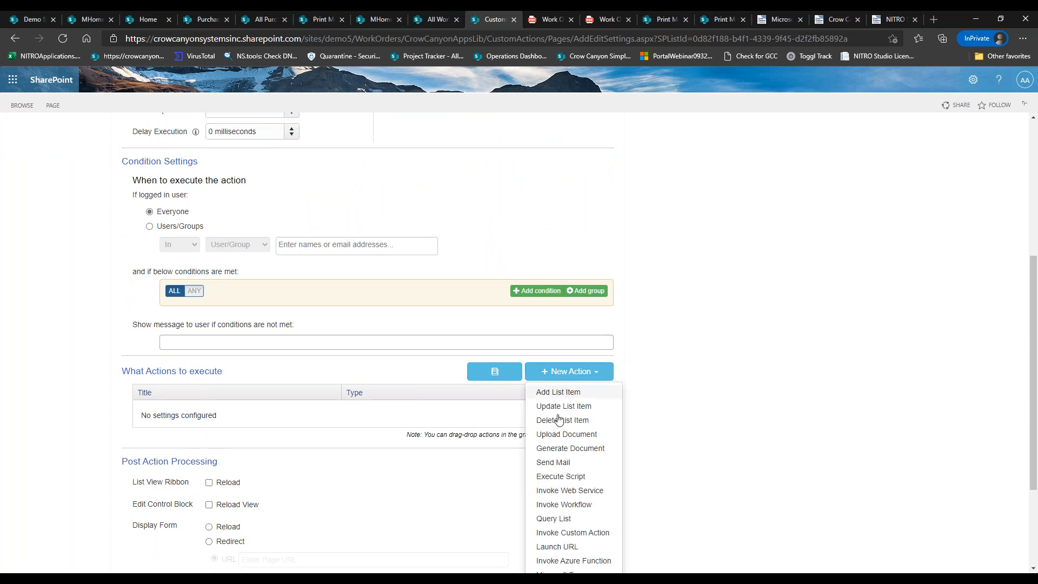
{"action": "left_click", "coordinate": [572, 449]}
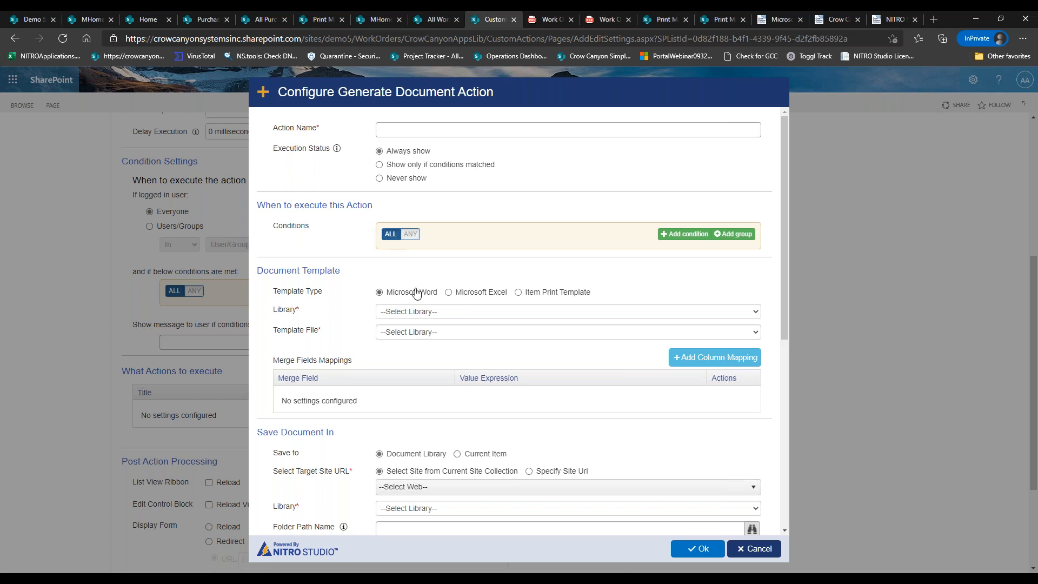
Step: Set the document template type to Item Print Template and choose the Sample 3 (1040 Report) template
{"action": "left_click", "coordinate": [545, 294]}
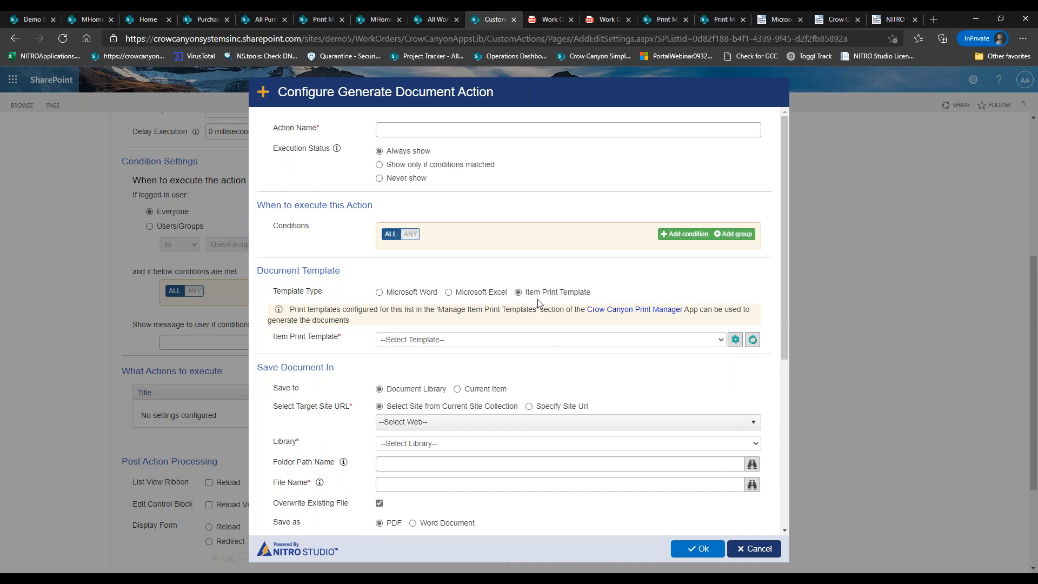
{"action": "left_click", "coordinate": [547, 342]}
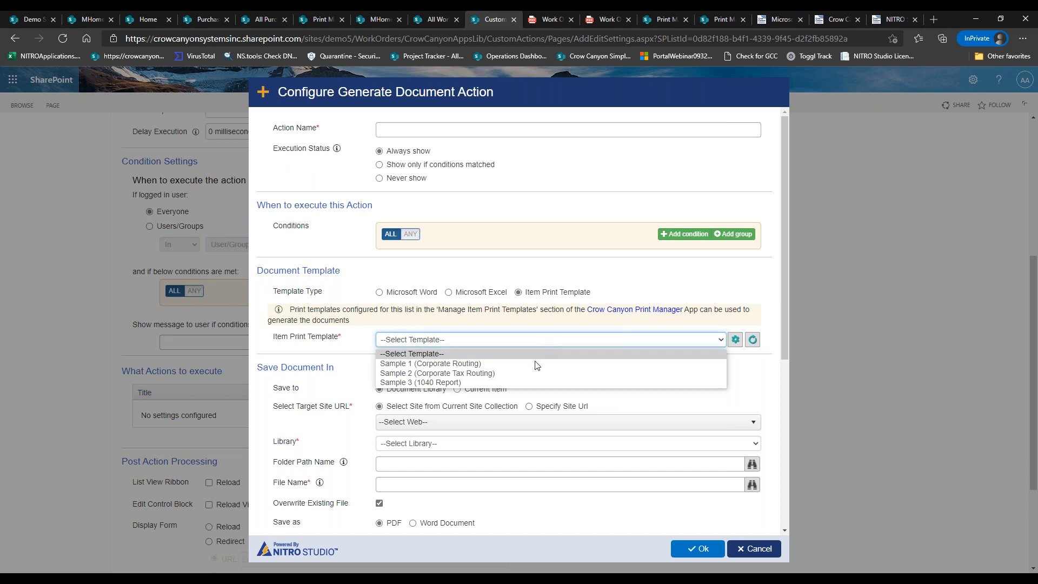
{"action": "left_click", "coordinate": [527, 383]}
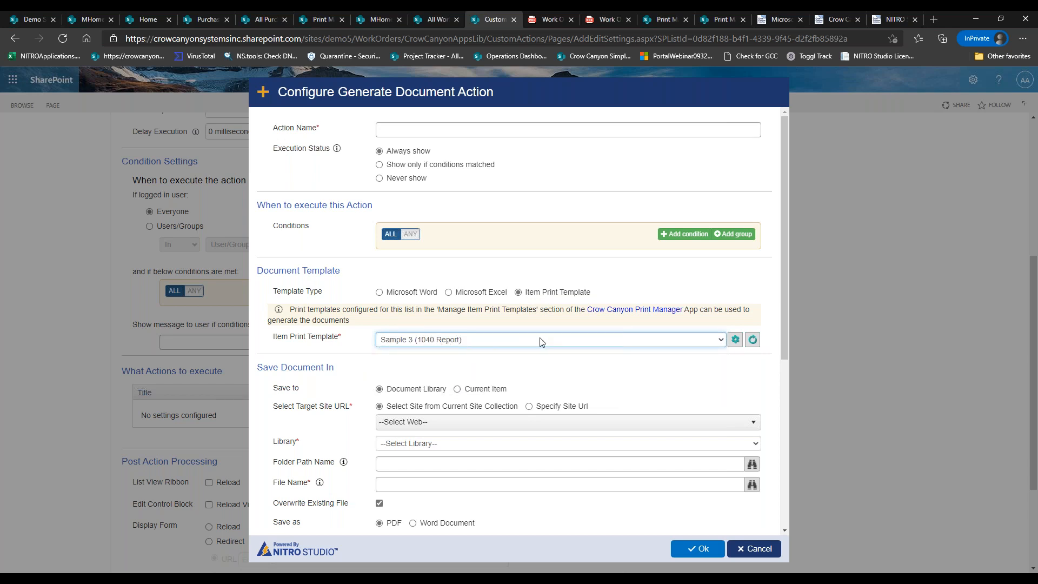
Step: Set the generated document's destination to the Documents library of the Work Orders site
{"action": "scroll", "coordinate": [787, 319], "scroll_direction": "down", "scroll_amount": 1}
{"action": "scroll", "coordinate": [787, 329], "scroll_direction": "down", "scroll_amount": 3}
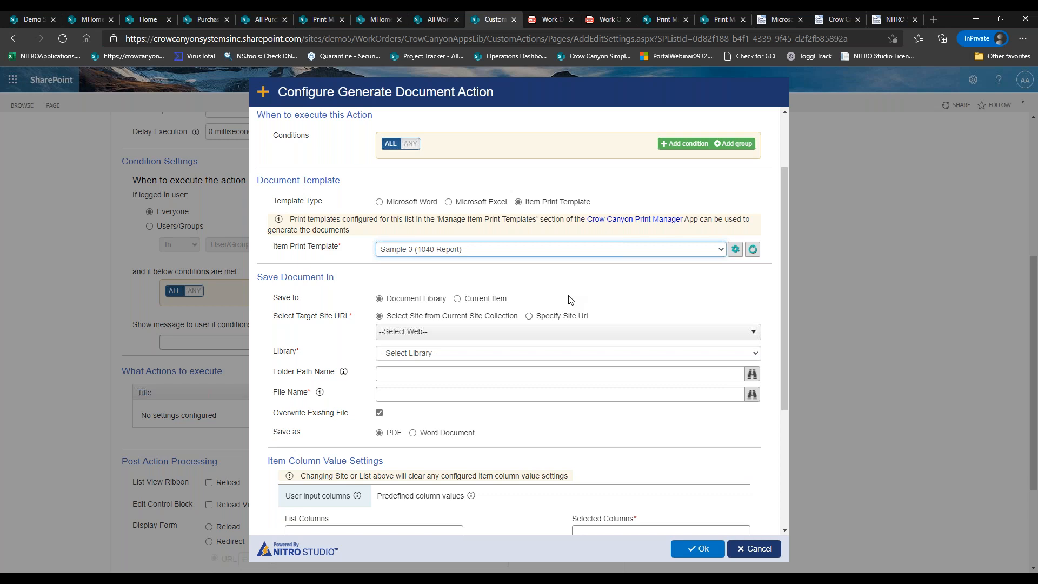
{"action": "left_click", "coordinate": [555, 333]}
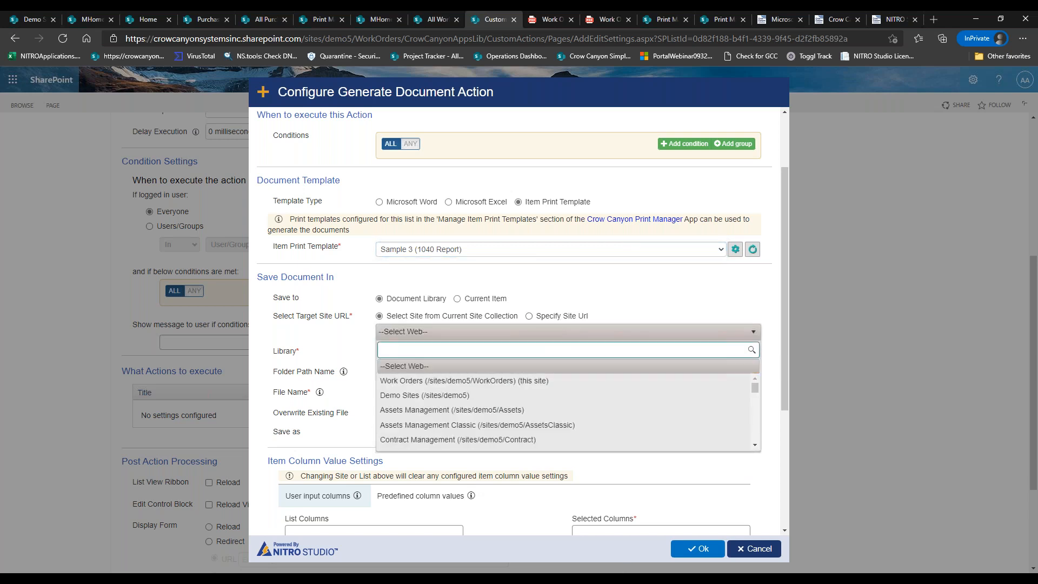
{"action": "left_click", "coordinate": [542, 380]}
{"action": "left_click", "coordinate": [519, 356]}
{"action": "left_click", "coordinate": [518, 378]}
Step: Define the generated document's file name as the expression %%[Title|Title]%% - %%{Today}%%
{"action": "left_click", "coordinate": [466, 393]}
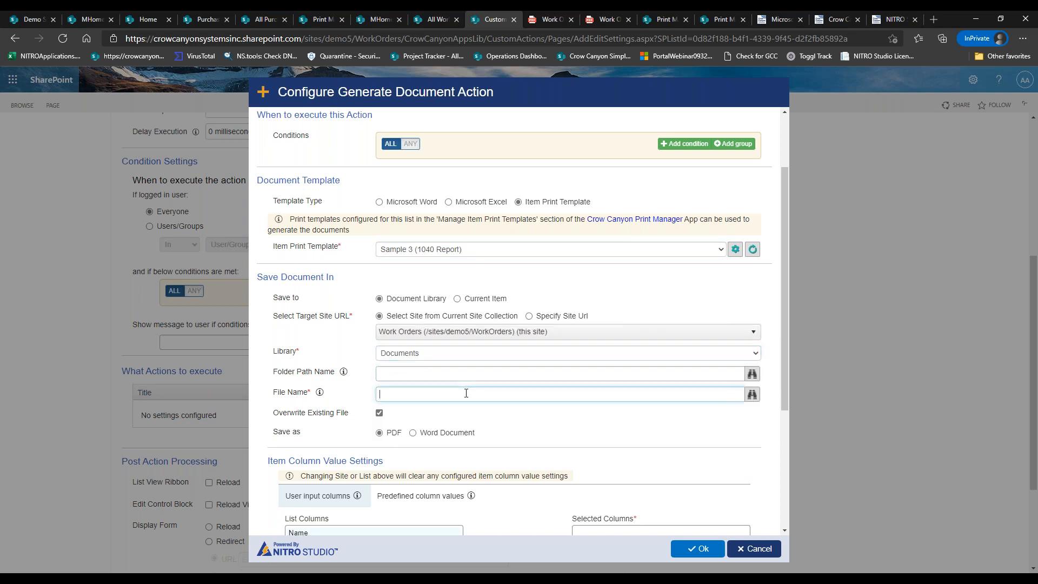
{"action": "left_click", "coordinate": [751, 398]}
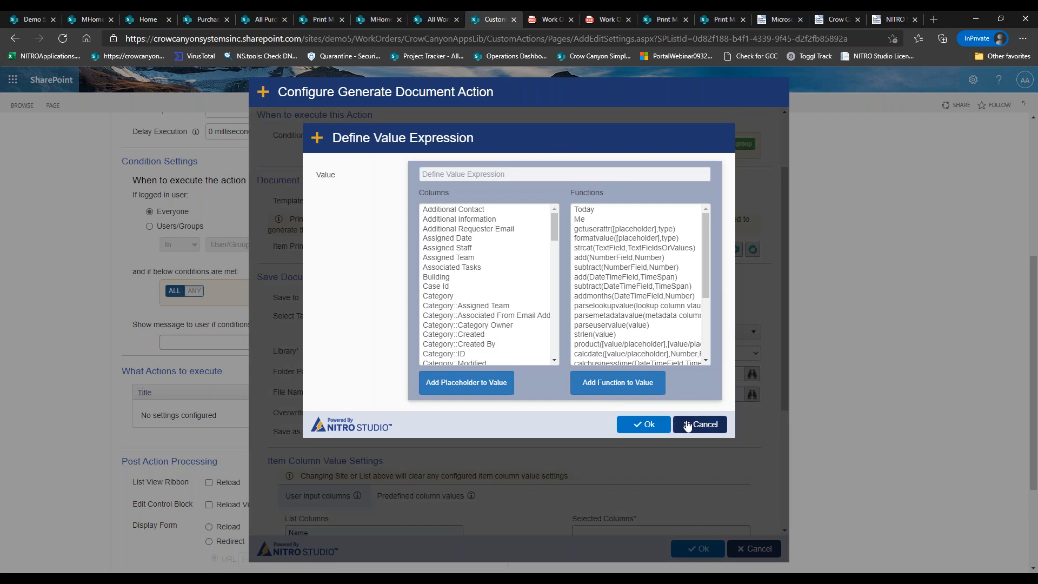
{"action": "left_click", "coordinate": [621, 215]}
{"action": "double_click", "coordinate": [621, 215]}
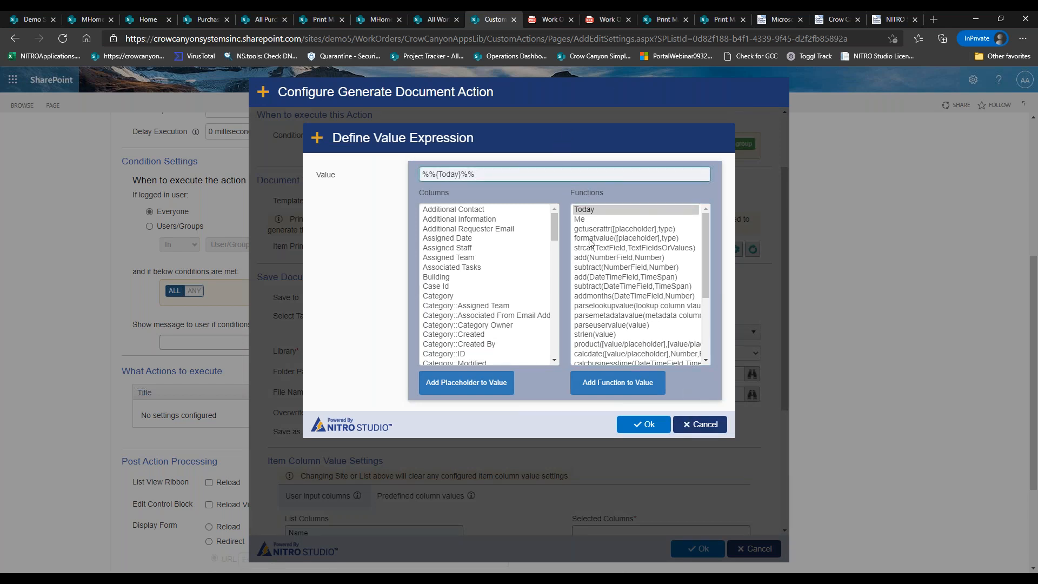
{"action": "scroll", "coordinate": [557, 232], "scroll_direction": "down", "scroll_amount": 2}
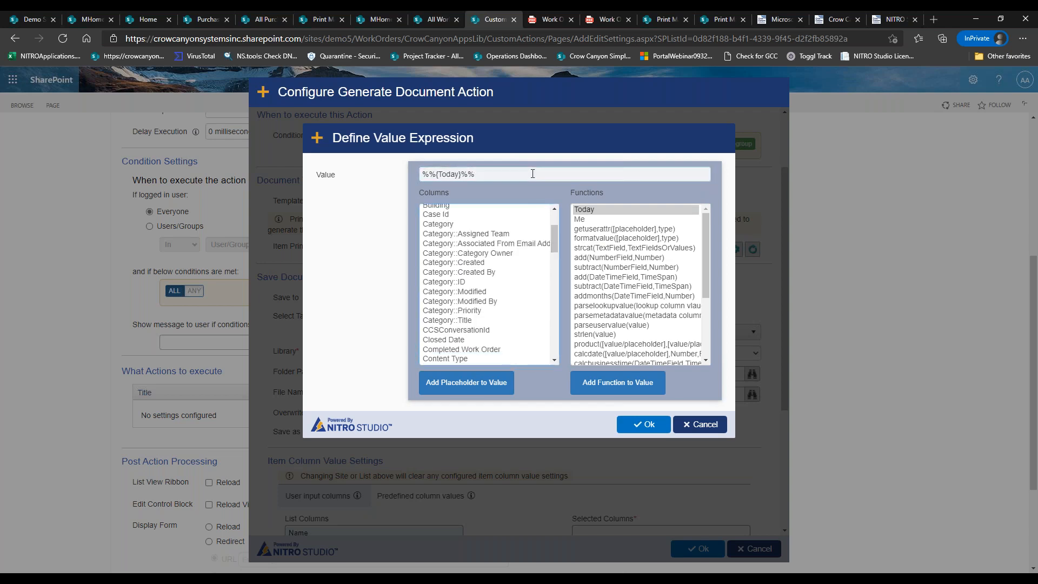
{"action": "left_click", "coordinate": [423, 174]}
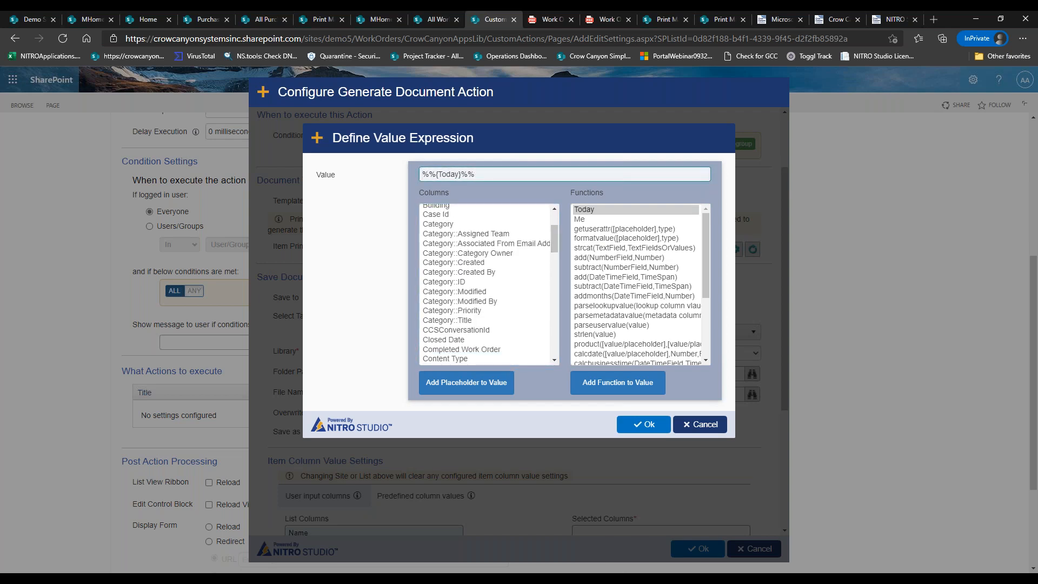
{"action": "type", "text": "-"}
{"action": "left_click_drag", "start_coordinate": [555, 233], "coordinate": [566, 345]}
{"action": "double_click", "coordinate": [503, 331]}
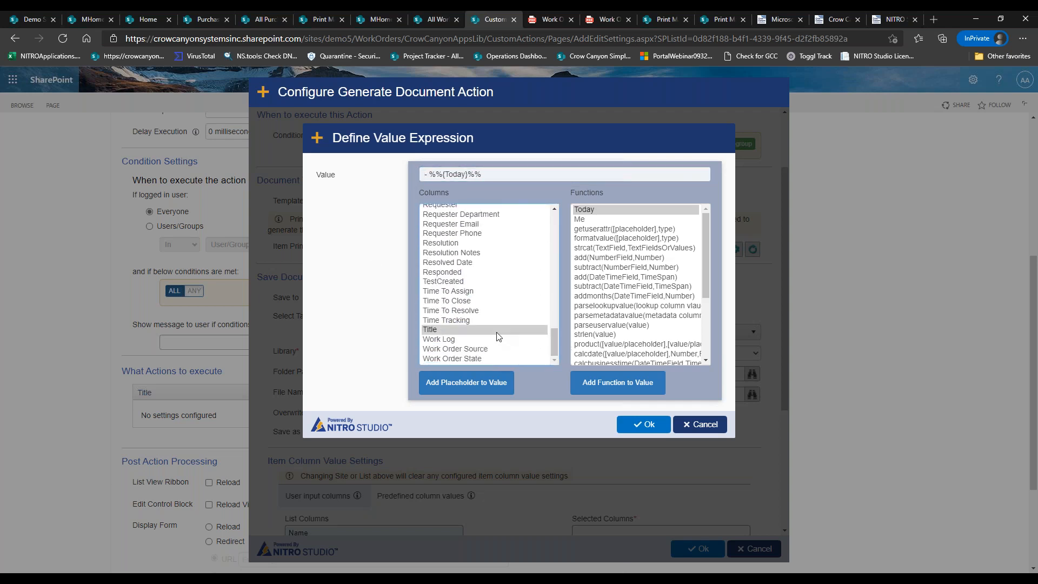
{"action": "left_click", "coordinate": [492, 177]}
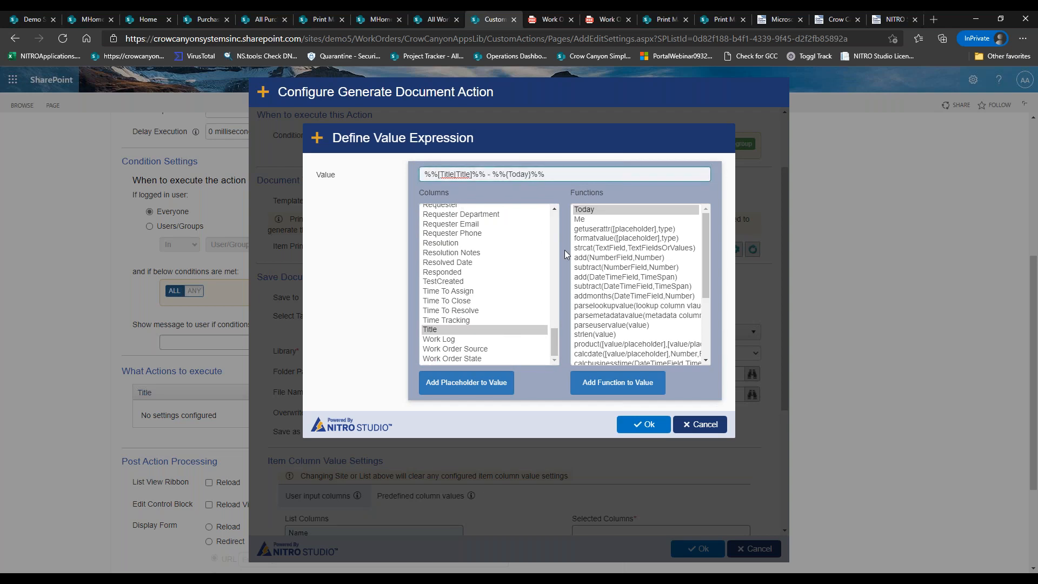
{"action": "left_click", "coordinate": [641, 427]}
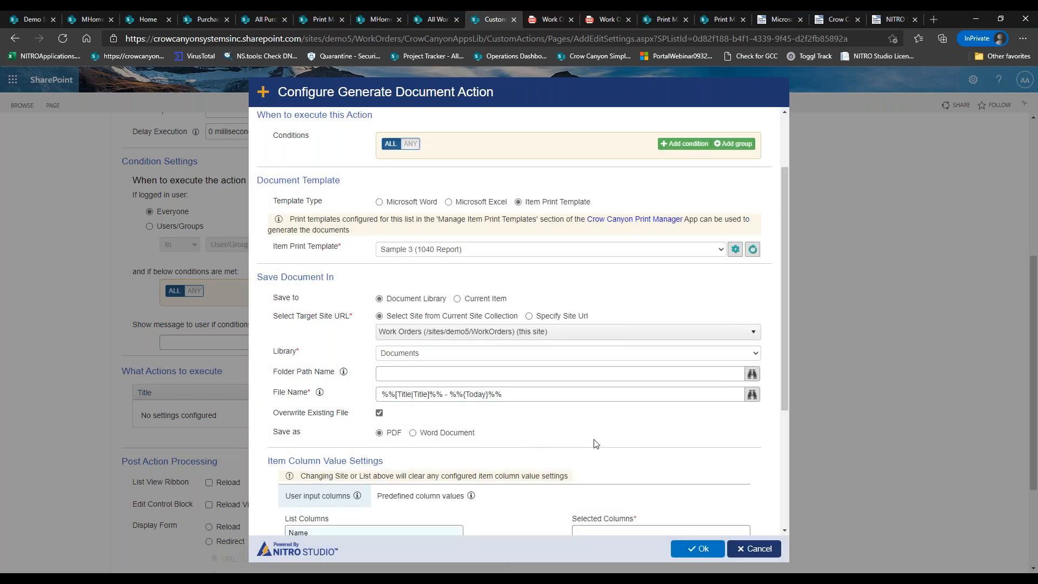
Step: Review the save format and item column value settings of the Generate Document action
{"action": "scroll", "coordinate": [782, 406], "scroll_direction": "down", "scroll_amount": 1}
{"action": "scroll", "coordinate": [783, 410], "scroll_direction": "down", "scroll_amount": 1}
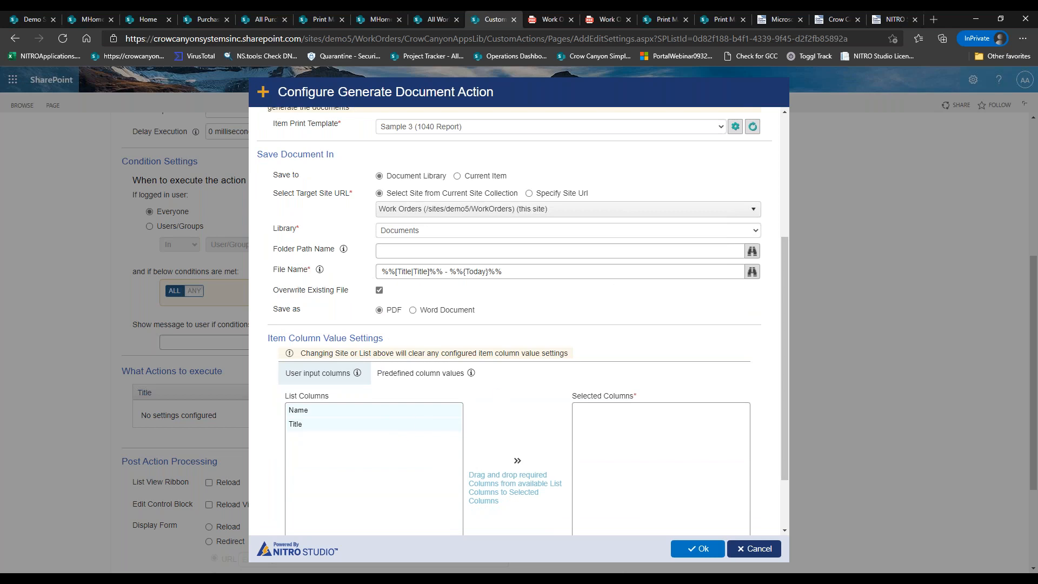
{"action": "left_click_drag", "start_coordinate": [781, 296], "coordinate": [777, 207]}
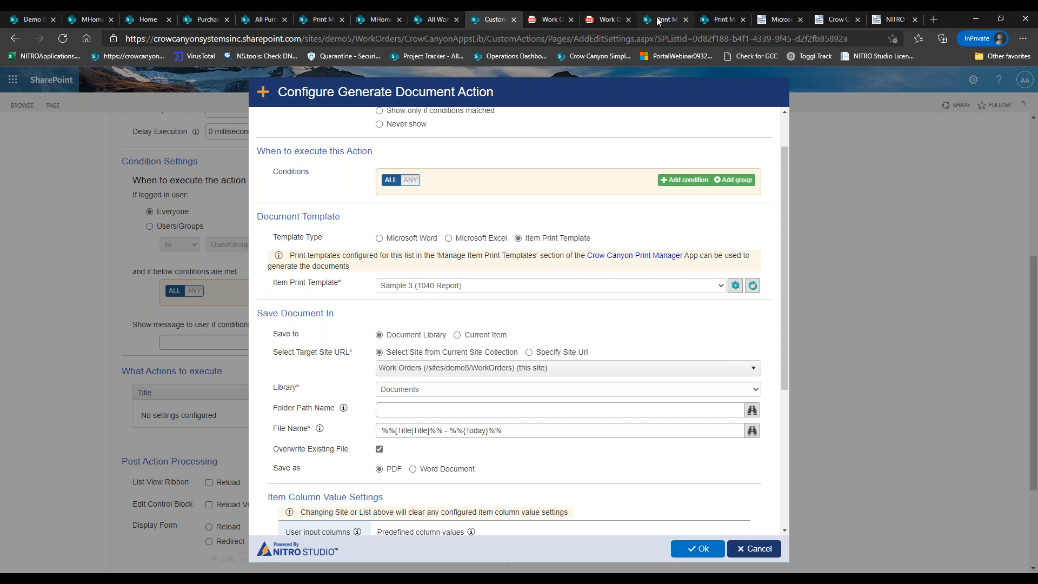
Step: Examine the Requester and ID placeholders in the Sample 3 (1040 Report) item print template and return to the Generate Document action's save settings
{"action": "left_click", "coordinate": [716, 19]}
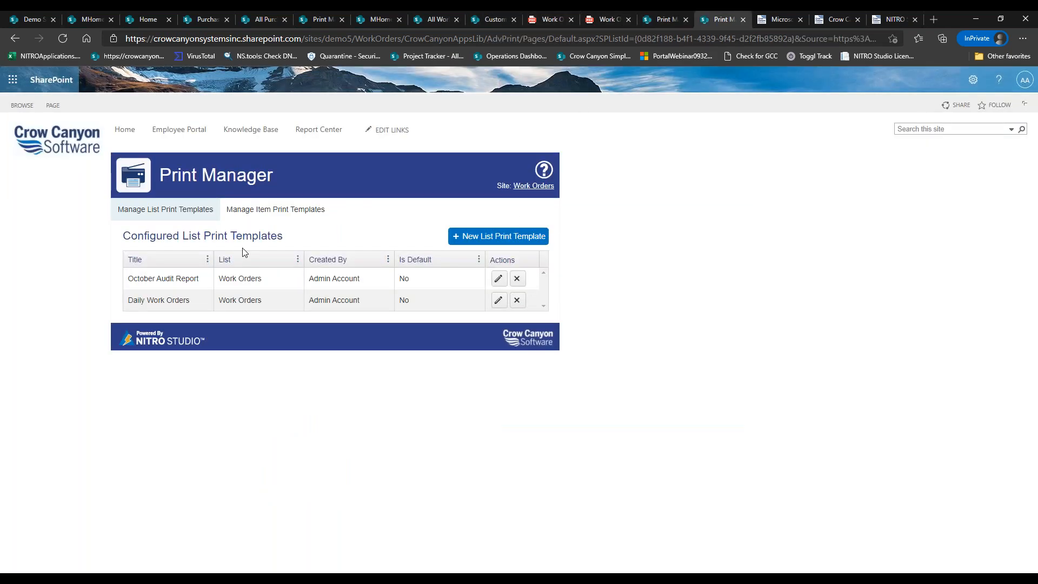
{"action": "left_click", "coordinate": [319, 213]}
{"action": "left_click", "coordinate": [498, 337]}
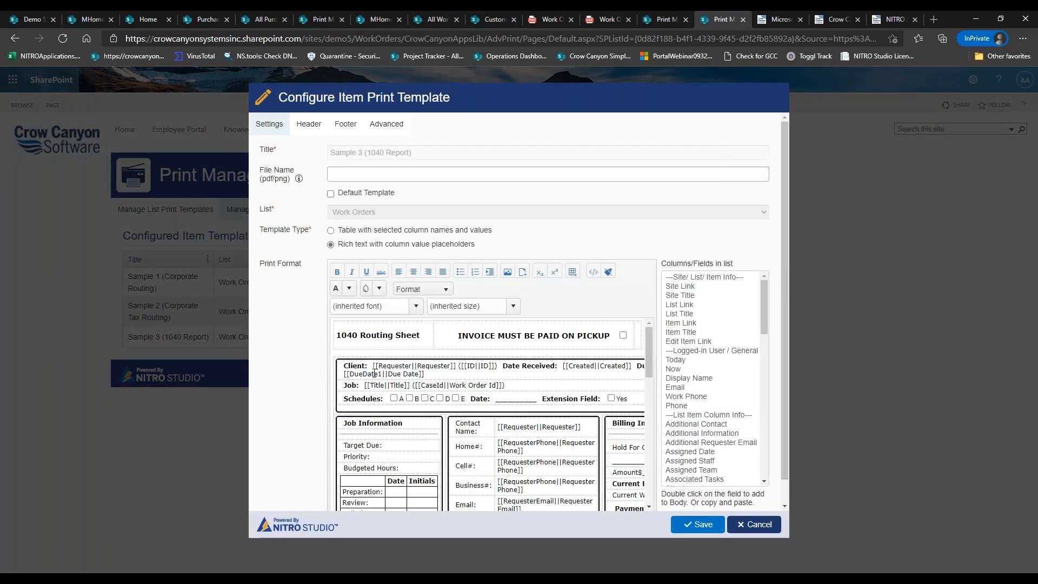
{"action": "left_click_drag", "start_coordinate": [377, 367], "coordinate": [484, 366]}
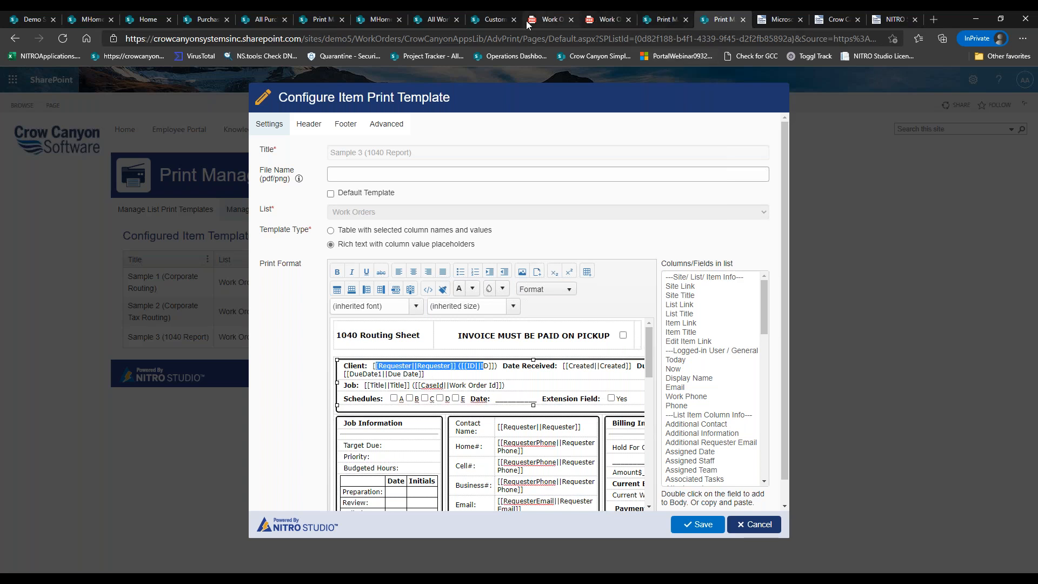
{"action": "left_click", "coordinate": [489, 22]}
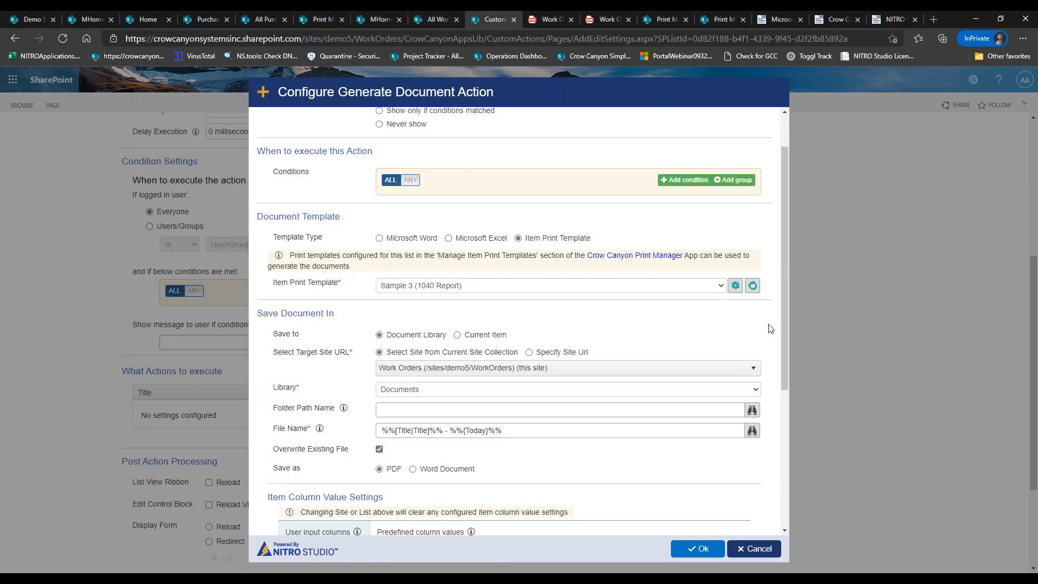
{"action": "left_click_drag", "start_coordinate": [780, 319], "coordinate": [777, 412]}
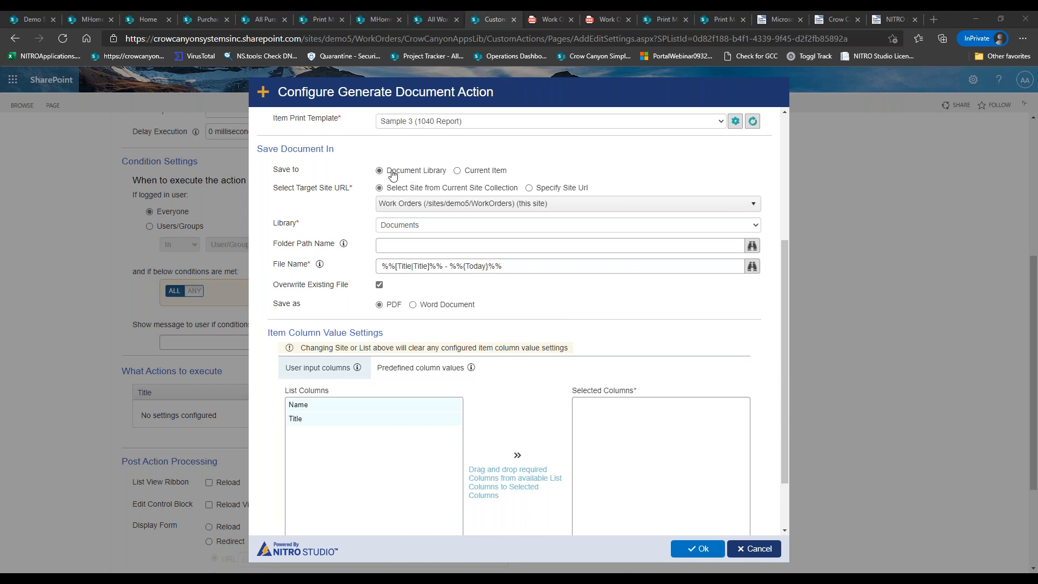
Step: Try Current Item as the generated document's save destination and cancel the Generate Document action configuration
{"action": "left_click_drag", "start_coordinate": [393, 174], "coordinate": [462, 177]}
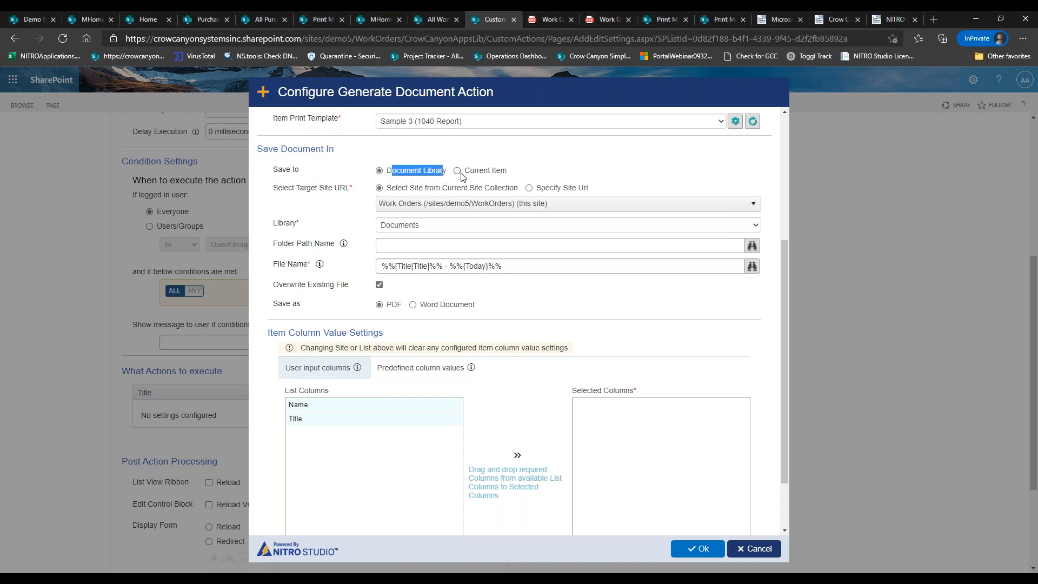
{"action": "left_click", "coordinate": [460, 174]}
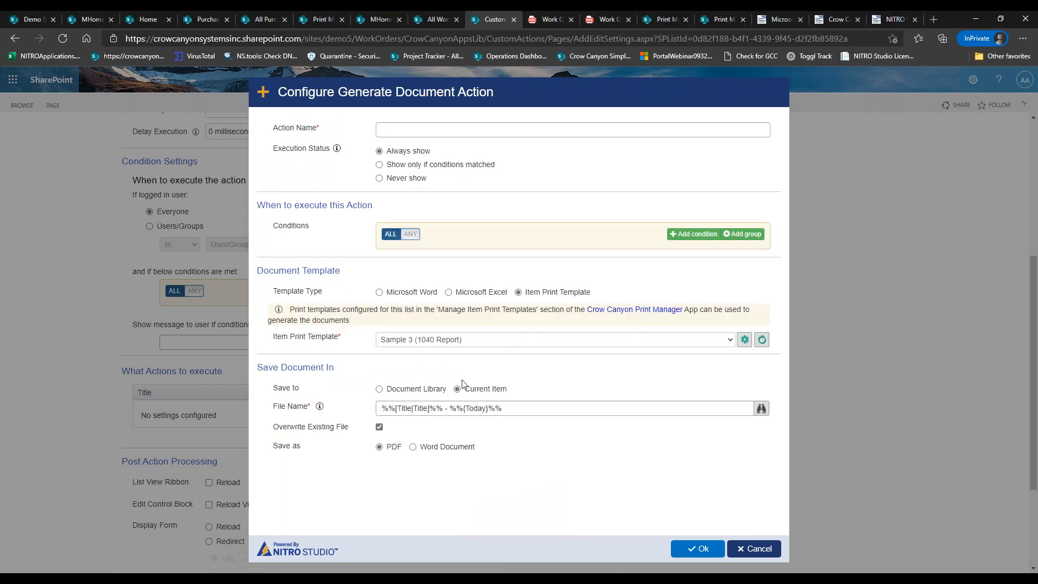
{"action": "left_click", "coordinate": [501, 413]}
{"action": "left_click_drag", "start_coordinate": [503, 409], "coordinate": [365, 413]}
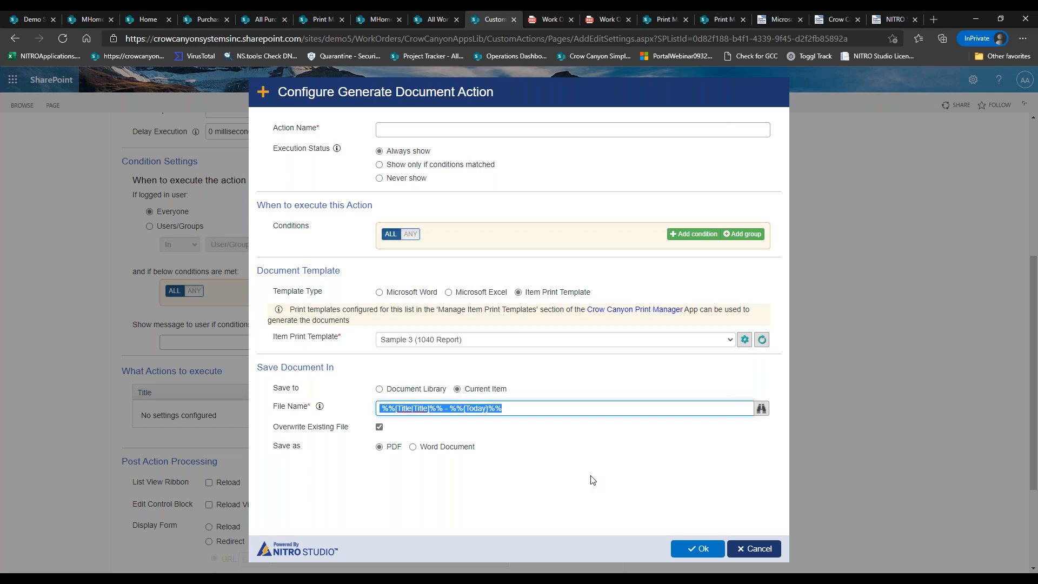
{"action": "left_click", "coordinate": [755, 548]}
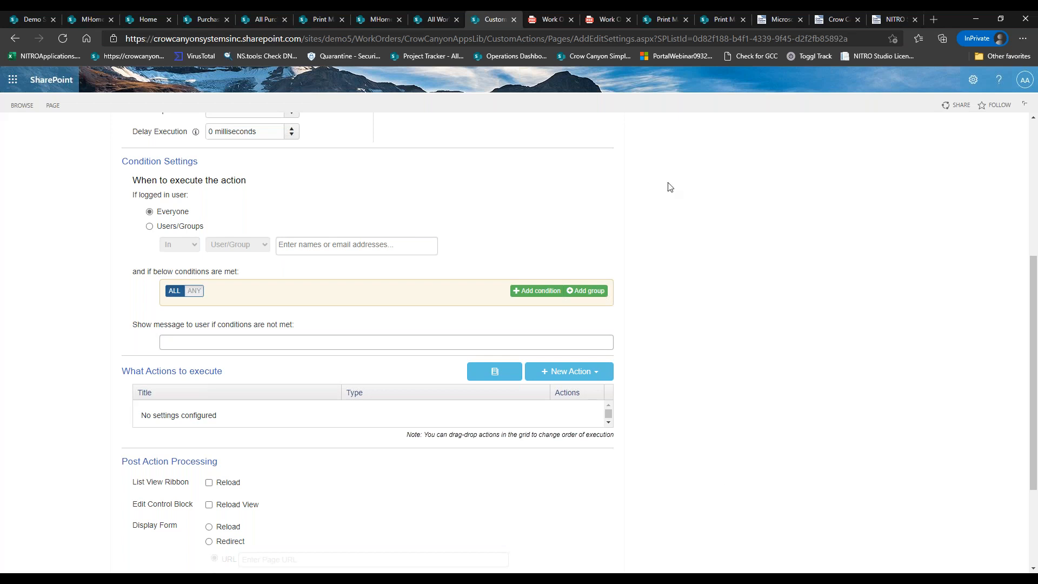
Step: Preview the All Open Work Orders list print with the Daily Work Orders template, and close the preview
{"action": "left_click", "coordinate": [435, 19]}
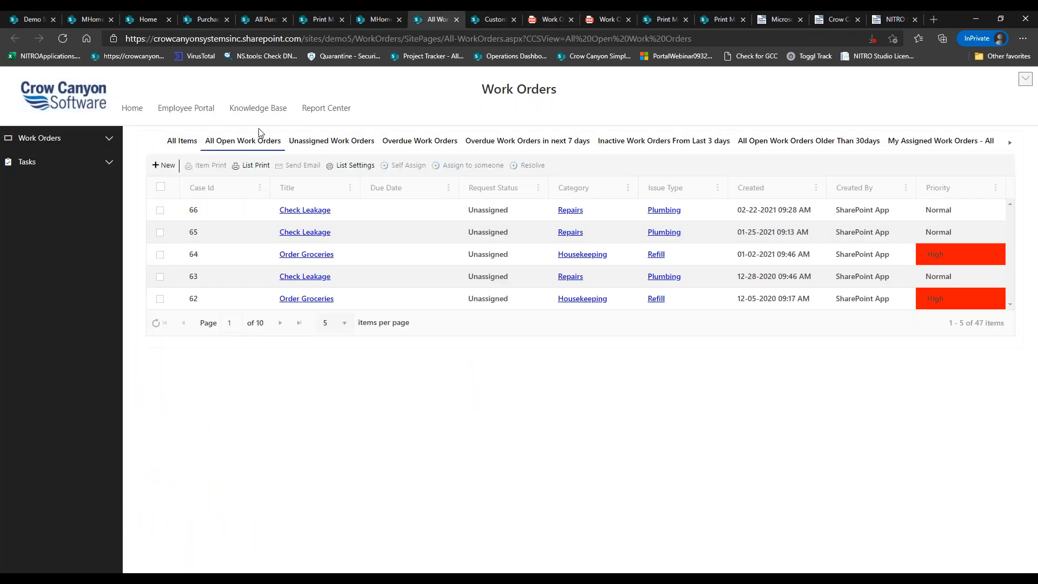
{"action": "left_click", "coordinate": [252, 167]}
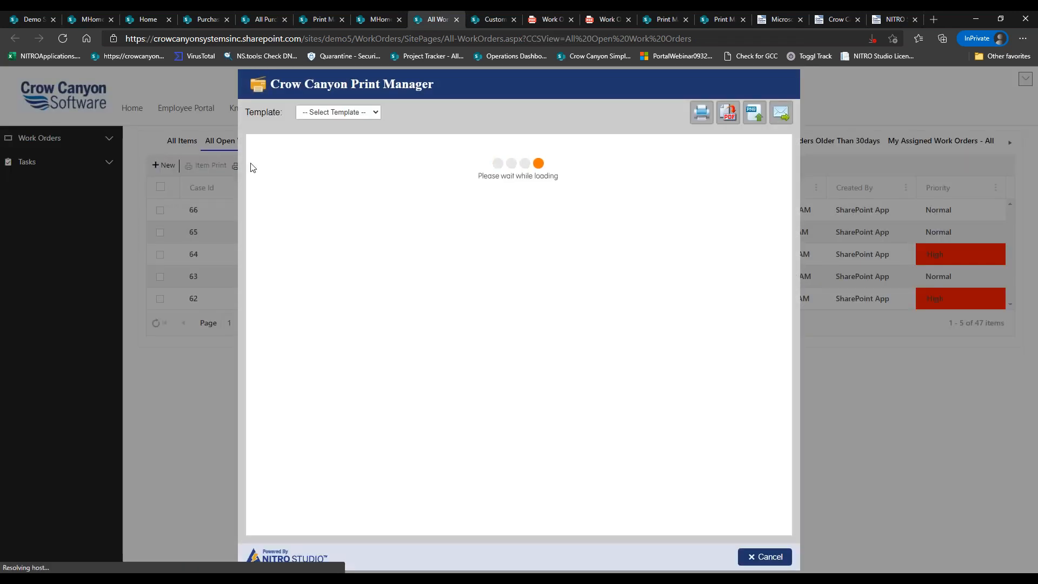
{"action": "left_click", "coordinate": [317, 113]}
{"action": "left_click", "coordinate": [318, 113]}
{"action": "left_click", "coordinate": [317, 146]}
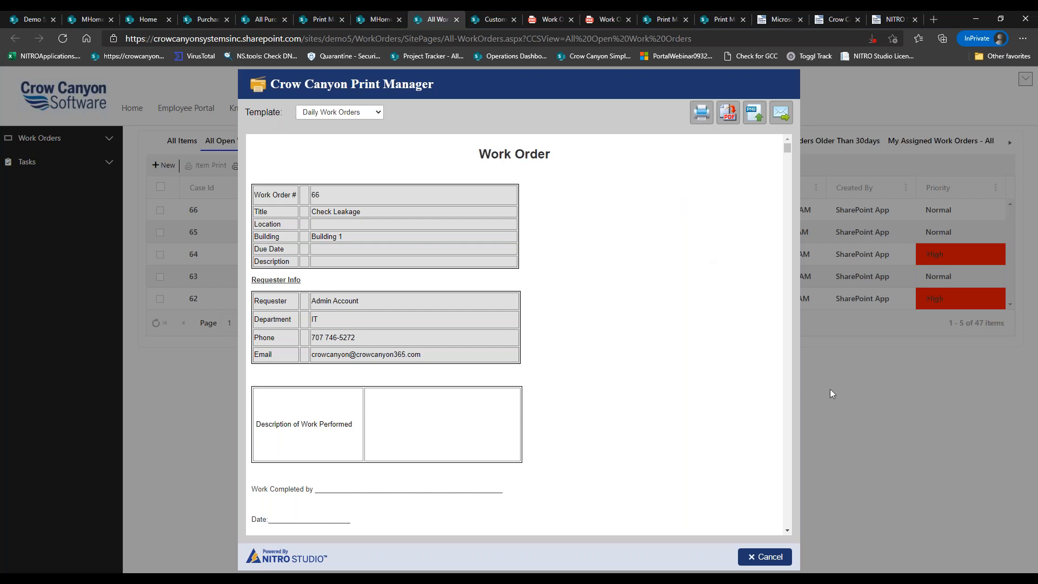
{"action": "left_click", "coordinate": [764, 557]}
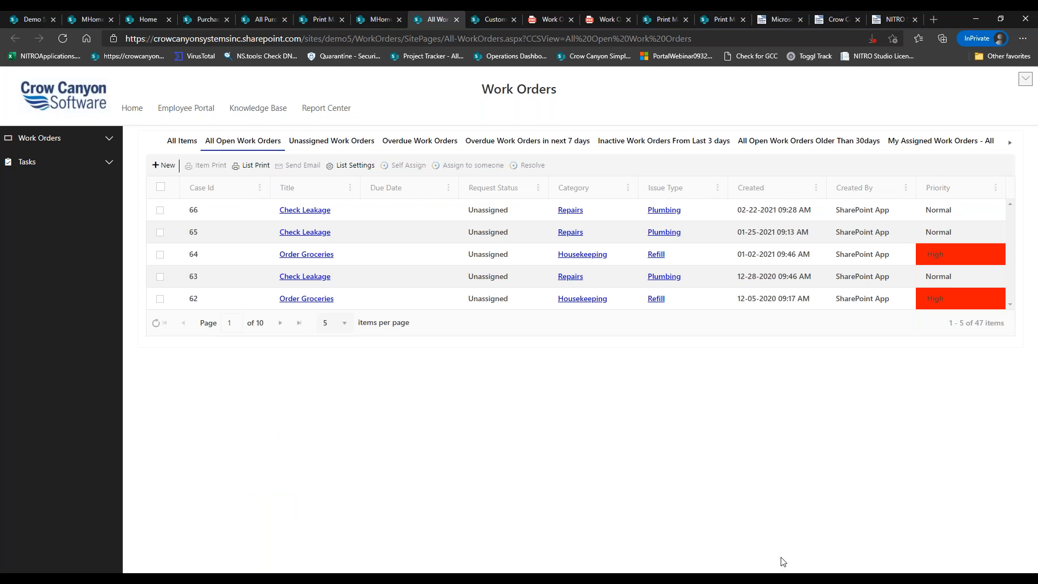
Step: Check the Item Print command's availability with work orders 66 and 65 selected, and clear the selection
{"action": "left_click", "coordinate": [160, 210]}
{"action": "left_click", "coordinate": [160, 232]}
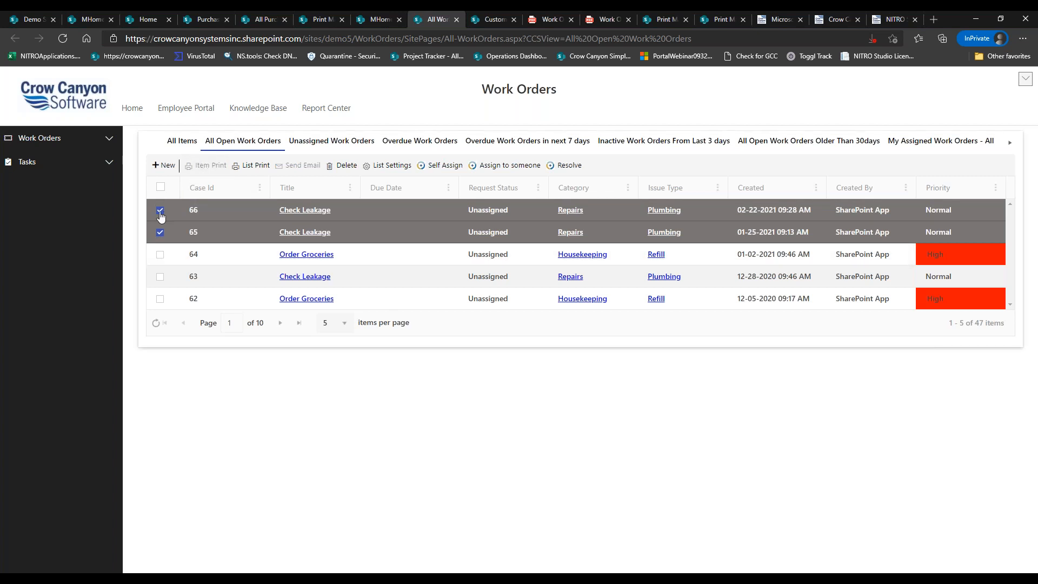
{"action": "left_click", "coordinate": [160, 211]}
{"action": "left_click", "coordinate": [160, 232]}
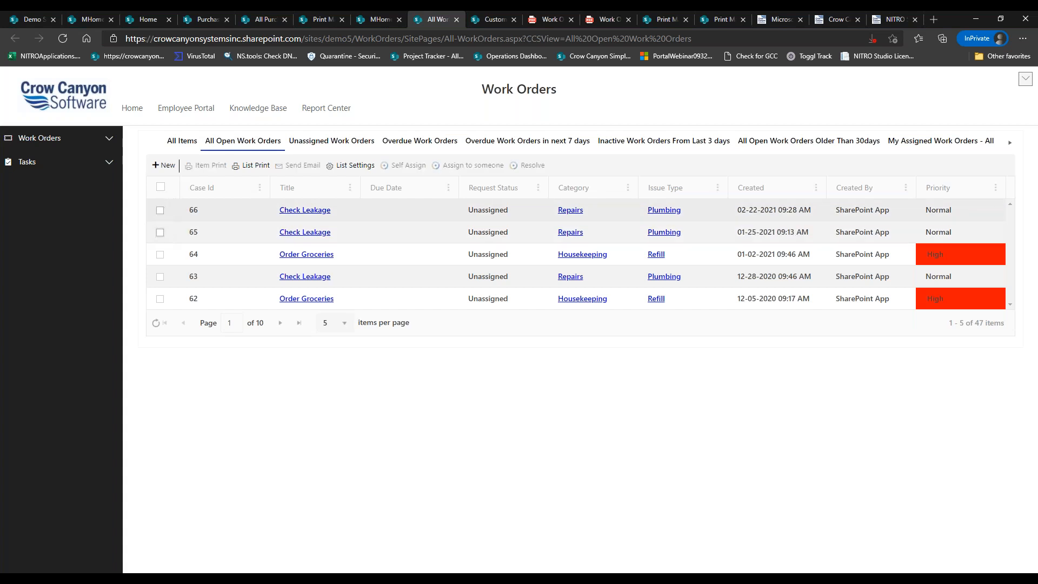
{"action": "left_click", "coordinate": [160, 209]}
{"action": "left_click", "coordinate": [160, 232]}
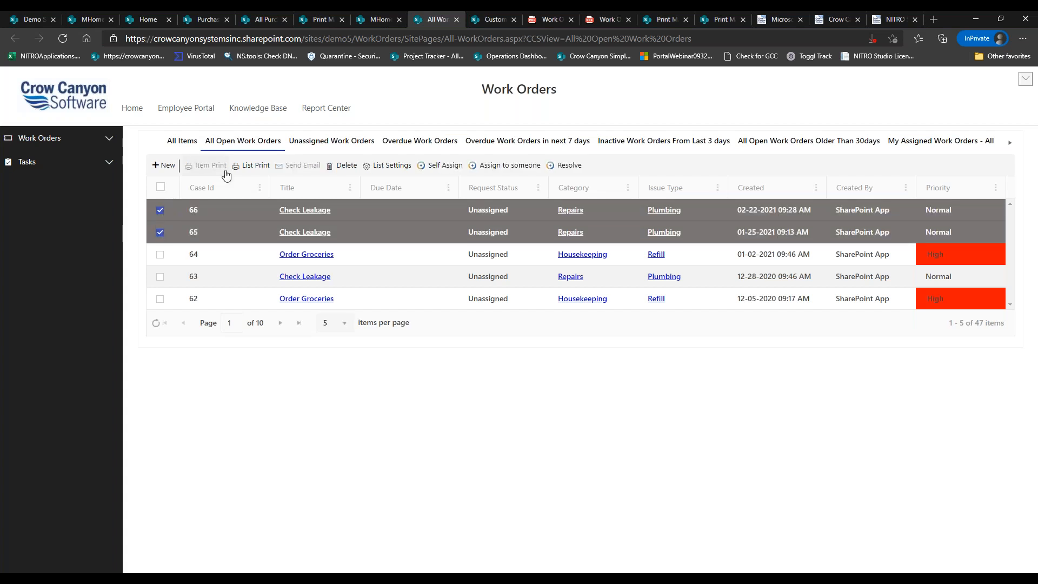
{"action": "left_click", "coordinate": [160, 210]}
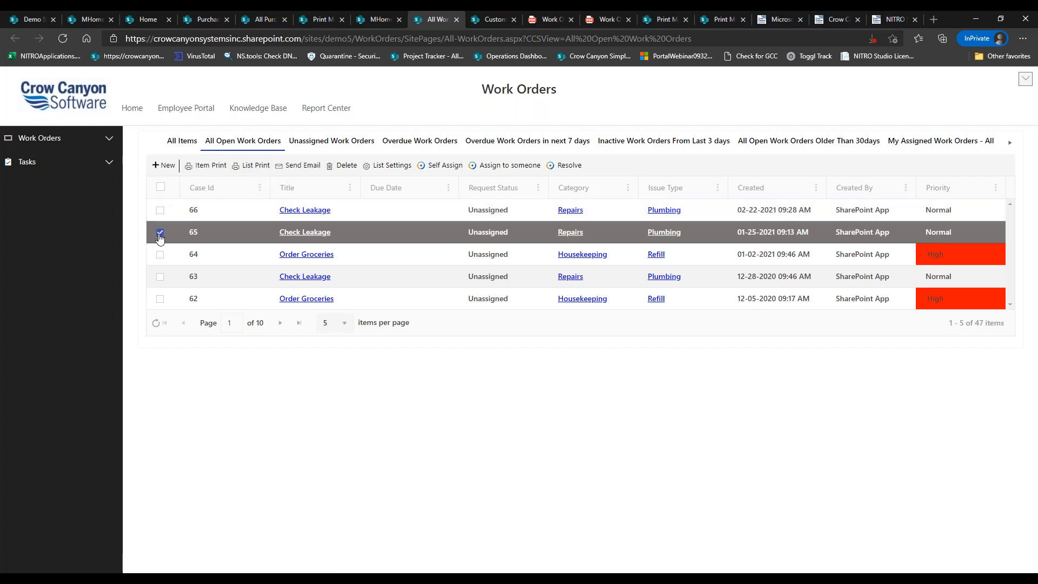
{"action": "left_click", "coordinate": [160, 232]}
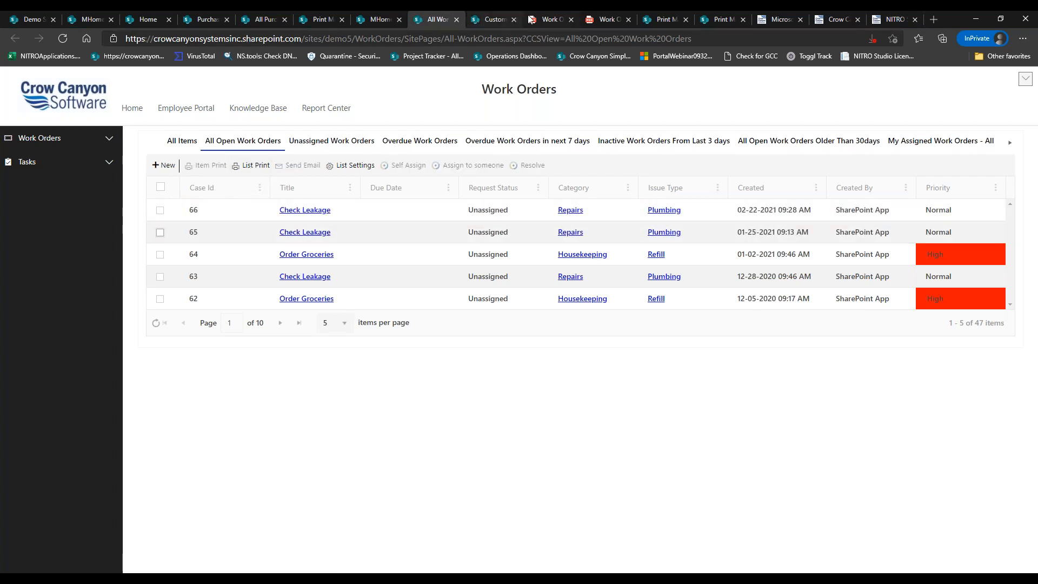
Step: Open the Daily Work Orders list print template's settings in Print Manager and close them without saving
{"action": "left_click", "coordinate": [651, 20]}
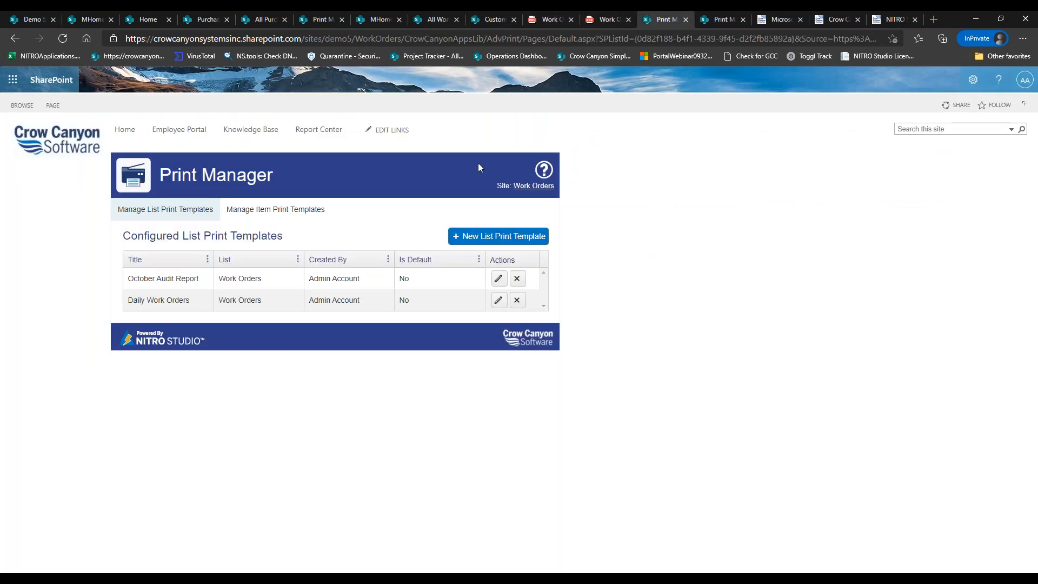
{"action": "left_click", "coordinate": [498, 300]}
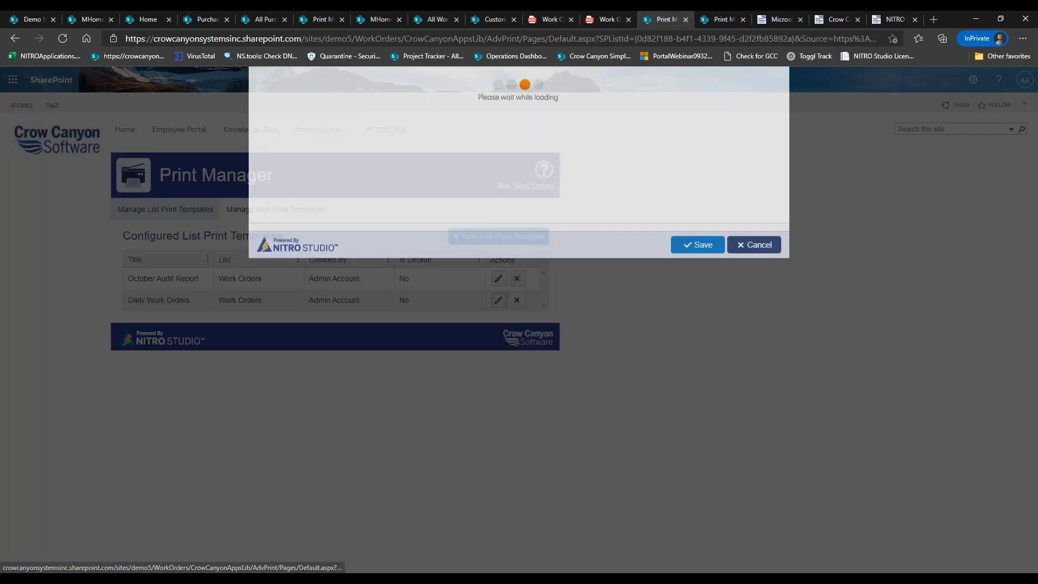
{"action": "left_click", "coordinate": [763, 523]}
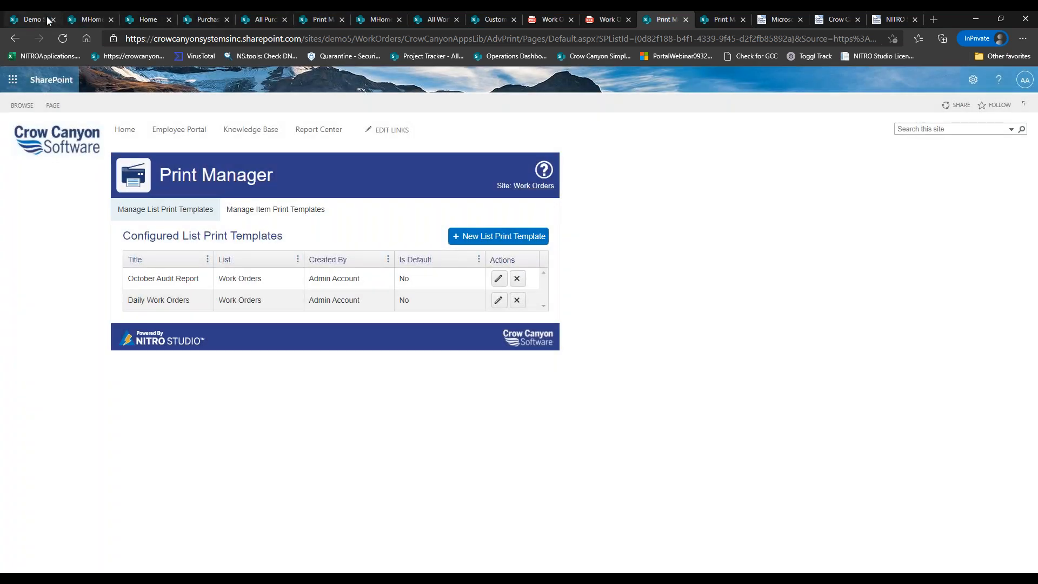
Step: Browse the Tickets, Problems and Change Requests sections of the IT Helpdesk site's navigation
{"action": "left_click", "coordinate": [96, 20]}
{"action": "left_click", "coordinate": [108, 145]}
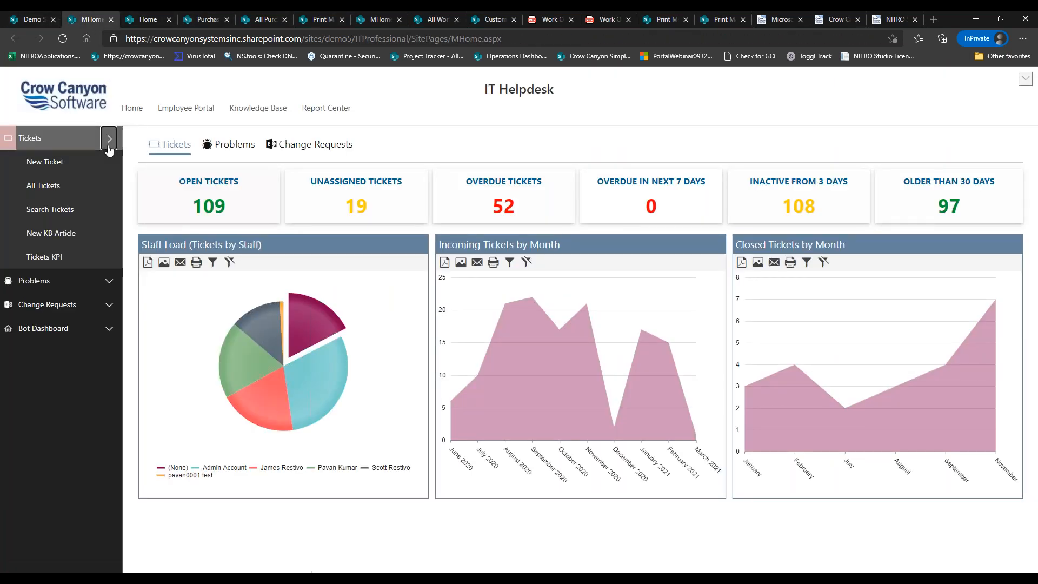
{"action": "left_click", "coordinate": [108, 284]}
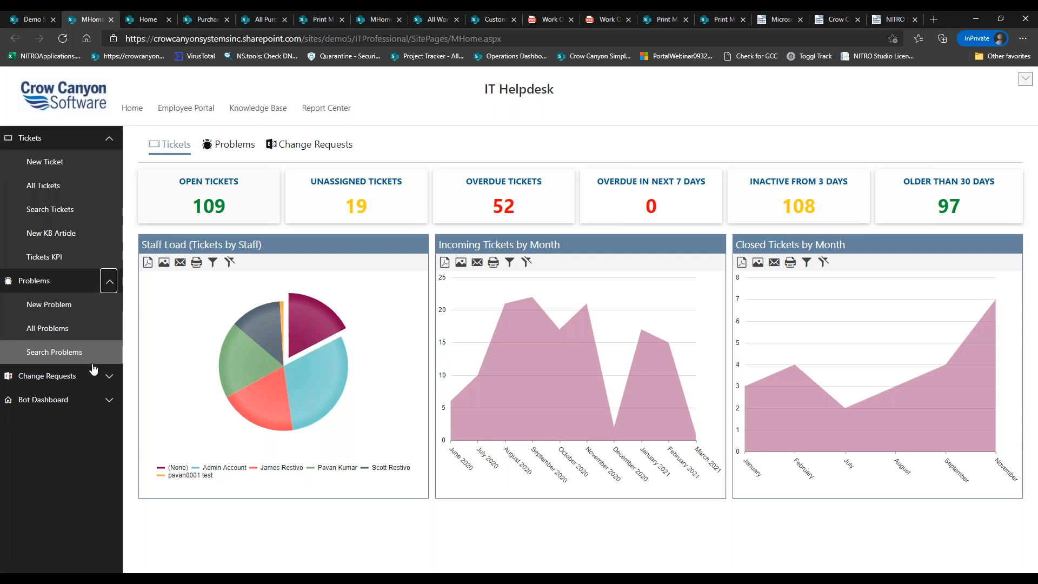
{"action": "left_click", "coordinate": [102, 380]}
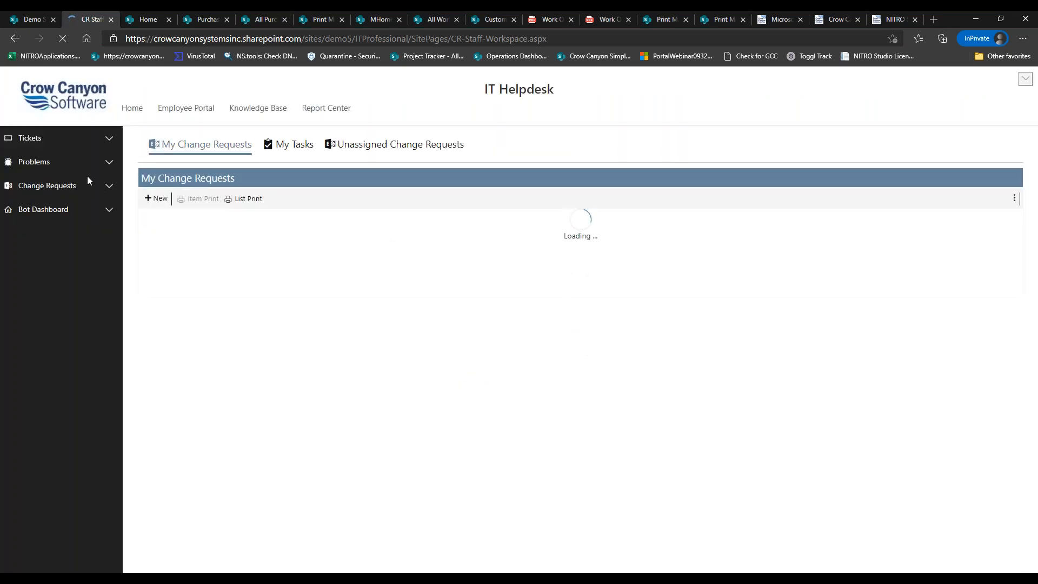
Step: Search the IT Helpdesk tickets by a person's first name, and return to the Work Orders custom action settings
{"action": "left_click", "coordinate": [109, 142]}
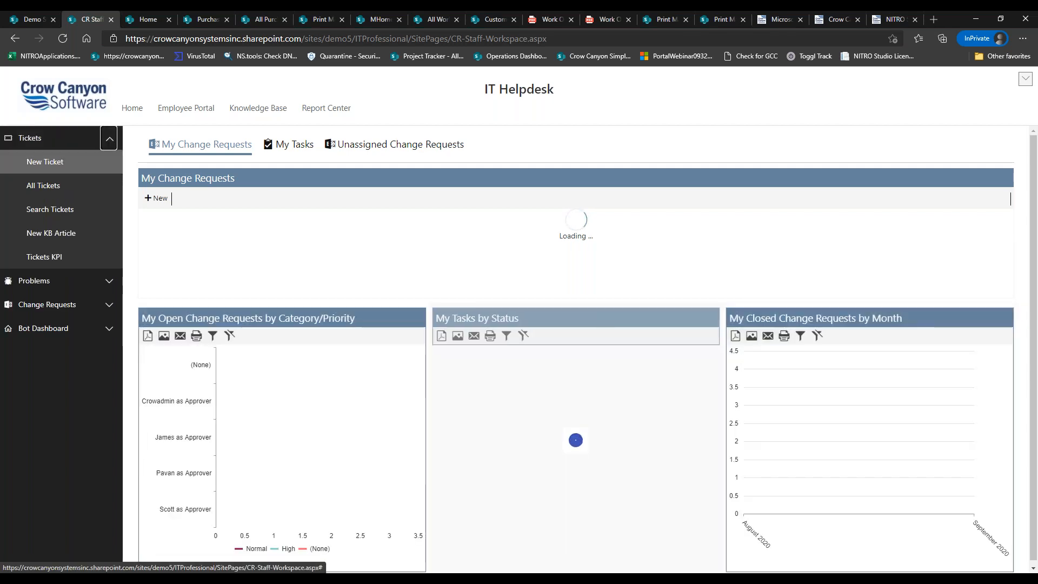
{"action": "left_click", "coordinate": [55, 214]}
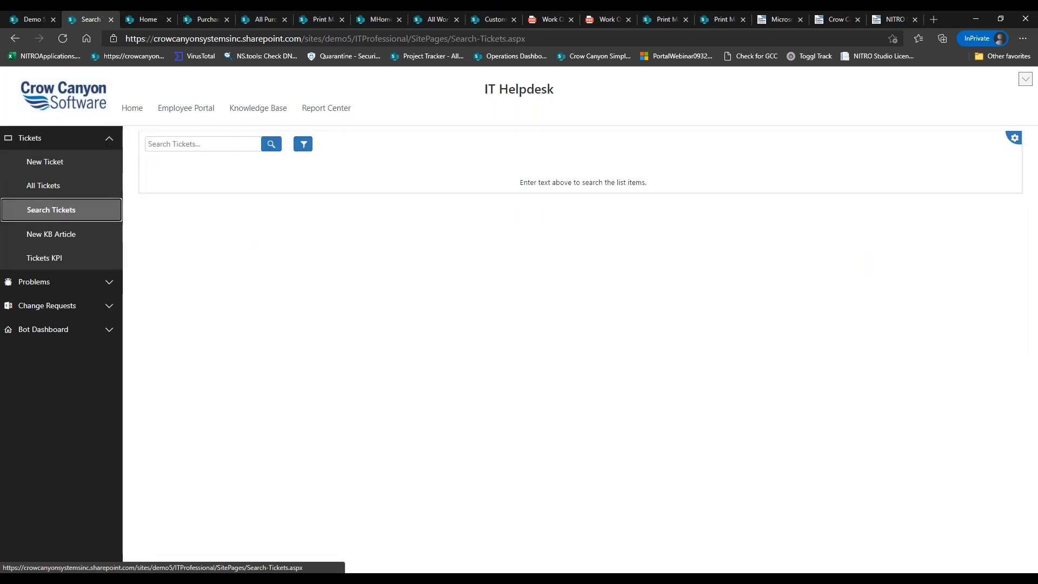
{"action": "left_click", "coordinate": [241, 146]}
{"action": "type", "text": "james"}
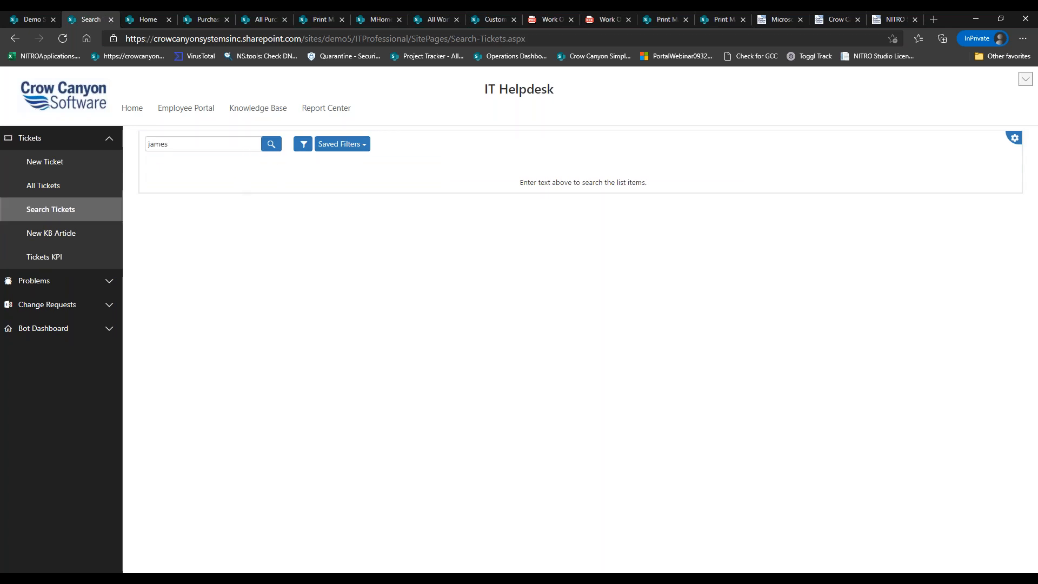
{"action": "left_click", "coordinate": [272, 147]}
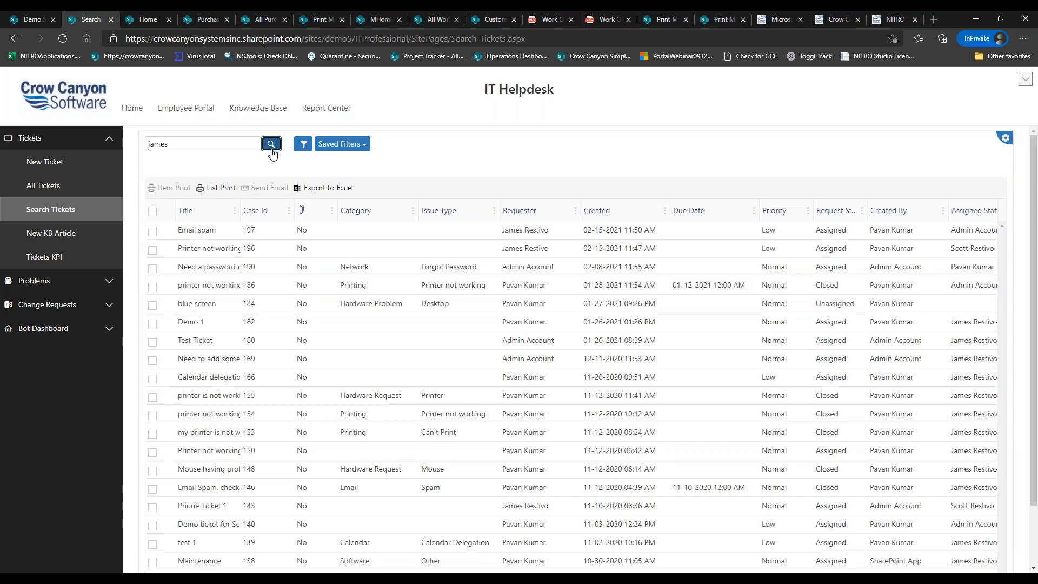
{"action": "left_click", "coordinate": [495, 22]}
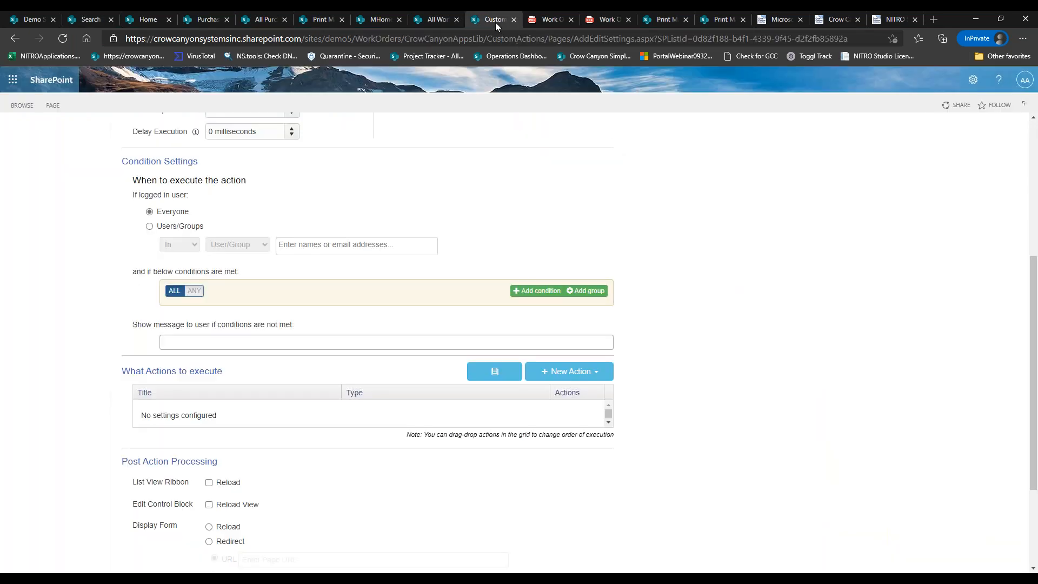
{"action": "left_click", "coordinate": [571, 372]}
{"action": "left_click_drag", "start_coordinate": [1030, 314], "coordinate": [1032, 345]}
{"action": "left_click", "coordinate": [594, 388]}
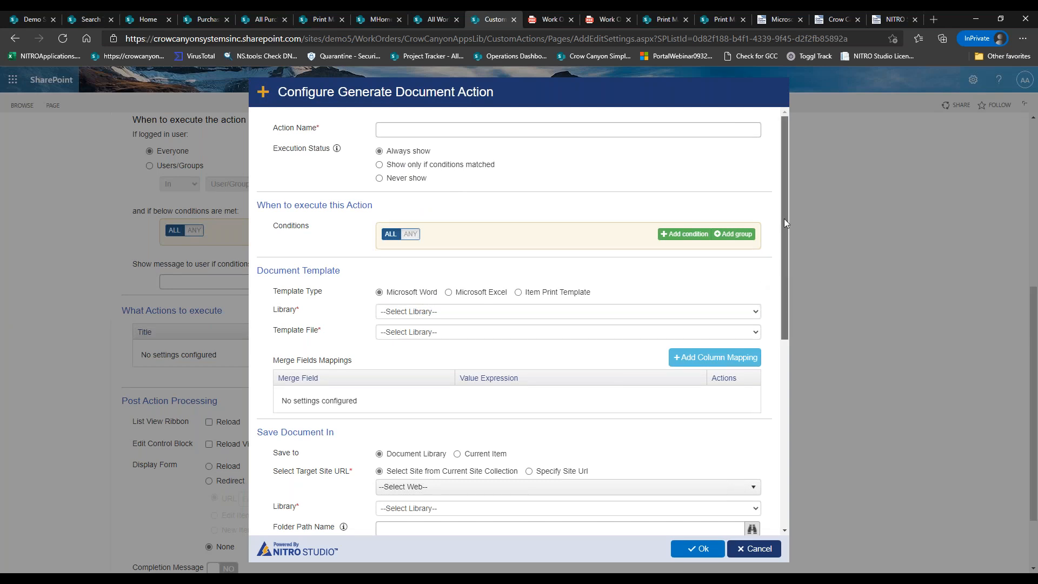
{"action": "left_click", "coordinate": [739, 551]}
Step: Show the custom action in the List View Ribbon as well and title it "Generate Document Action"
{"action": "left_click_drag", "start_coordinate": [1035, 339], "coordinate": [1027, 224]}
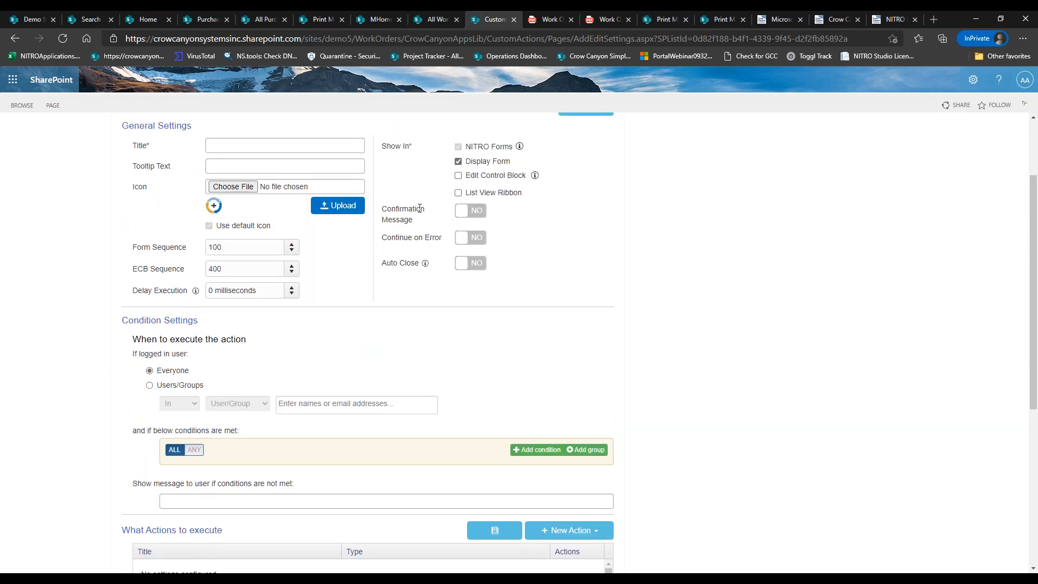
{"action": "left_click", "coordinate": [458, 193]}
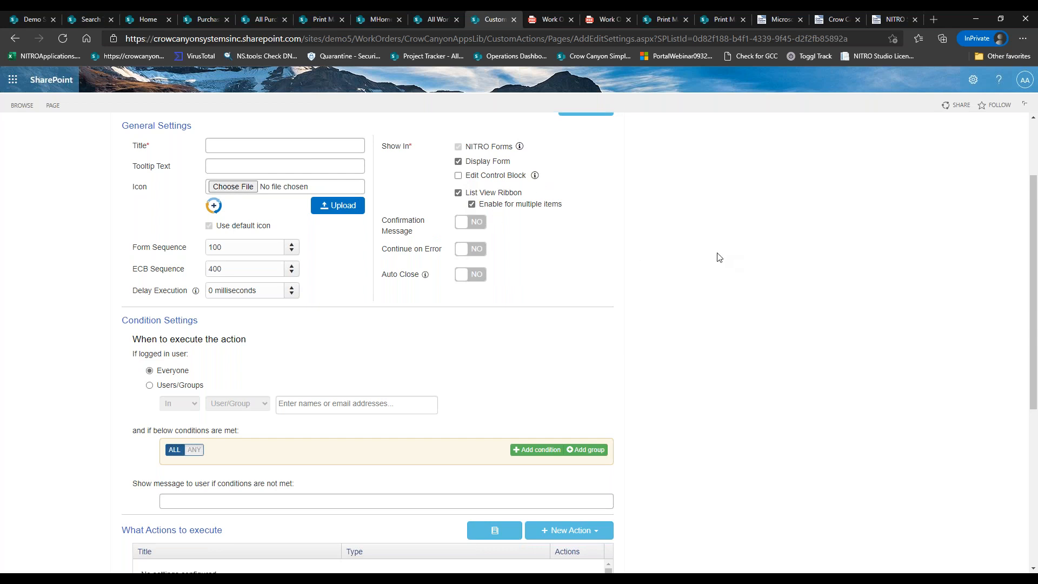
{"action": "left_click", "coordinate": [329, 142]}
{"action": "type", "text": "Generate Document Action"}
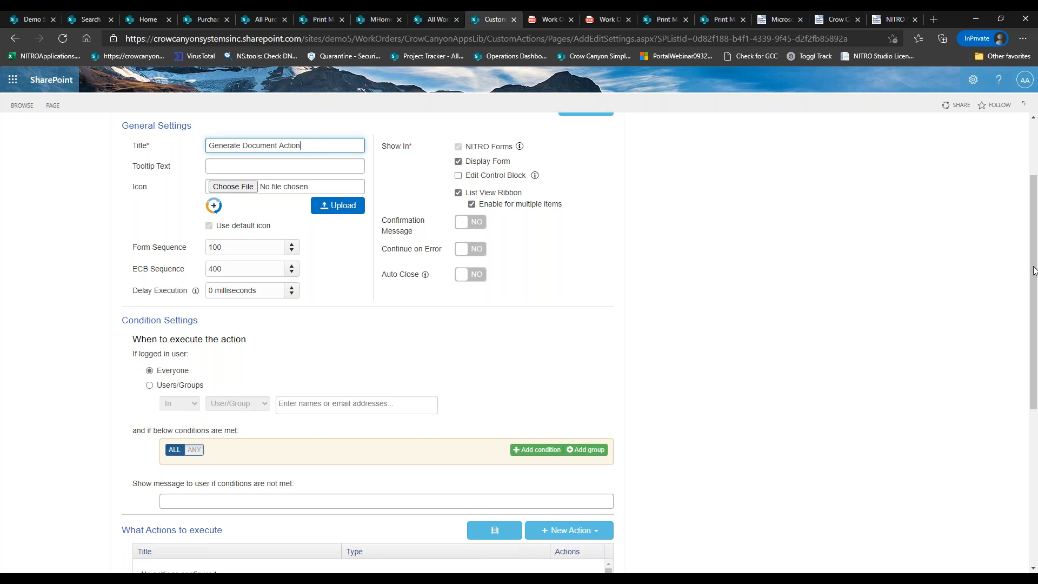
Step: Add a Generate Document action to the custom action and name it "Generate Docs"
{"action": "scroll", "coordinate": [1004, 371], "scroll_direction": "down", "scroll_amount": 3}
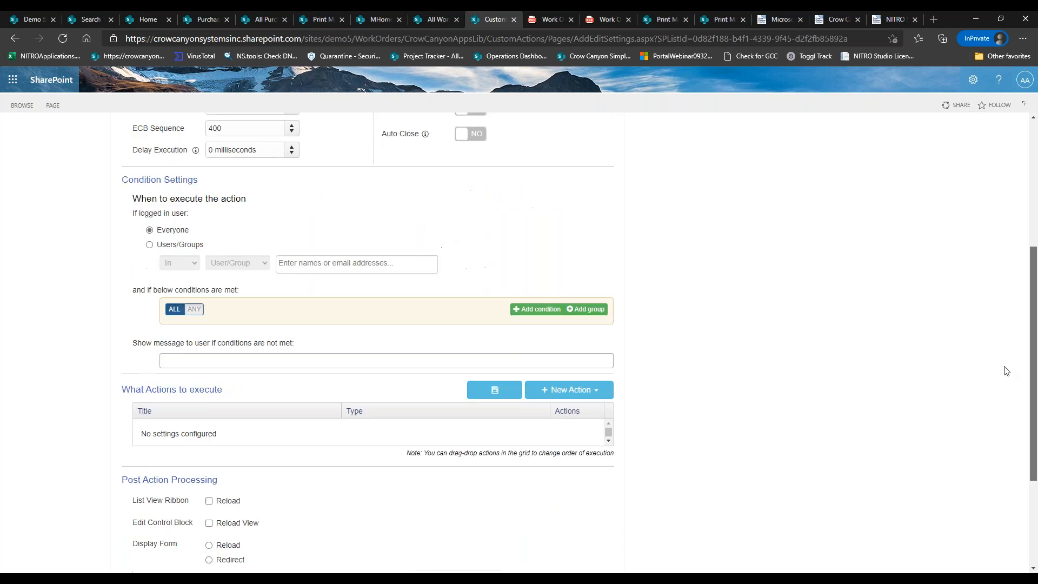
{"action": "left_click", "coordinate": [608, 354]}
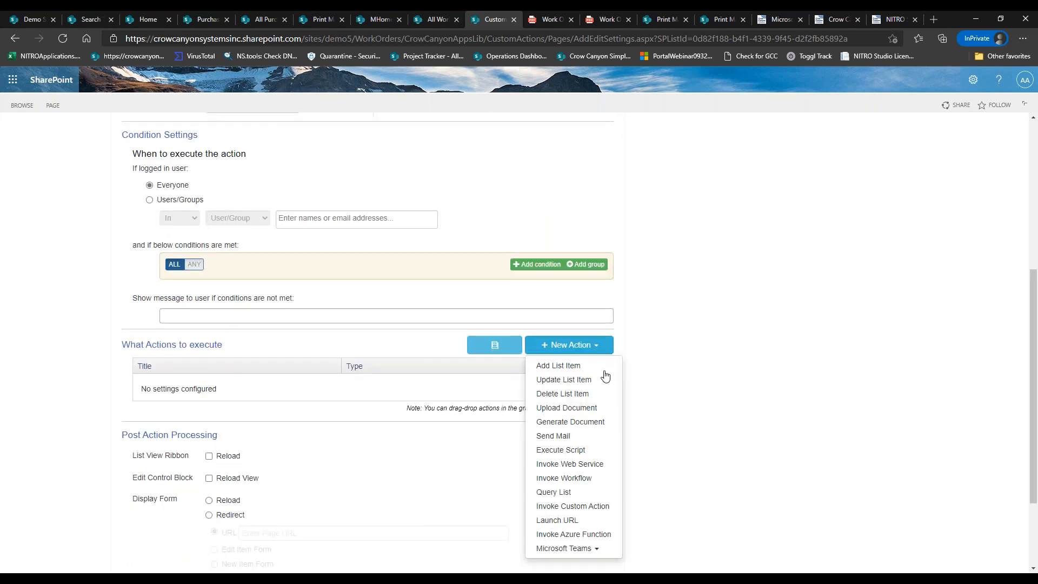
{"action": "left_click", "coordinate": [586, 422]}
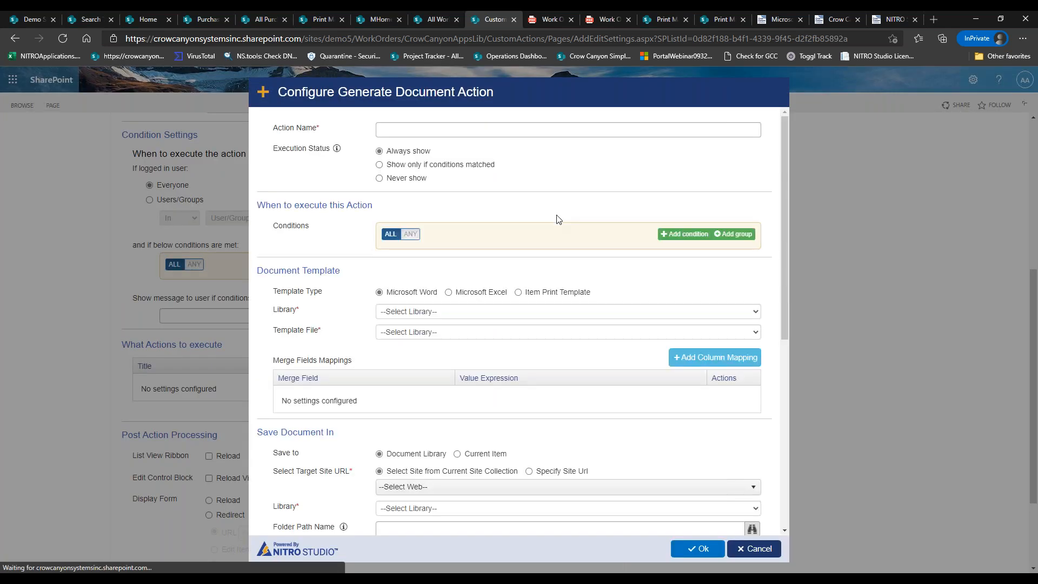
{"action": "left_click", "coordinate": [498, 131]}
{"action": "type", "text": "Generate Docs"}
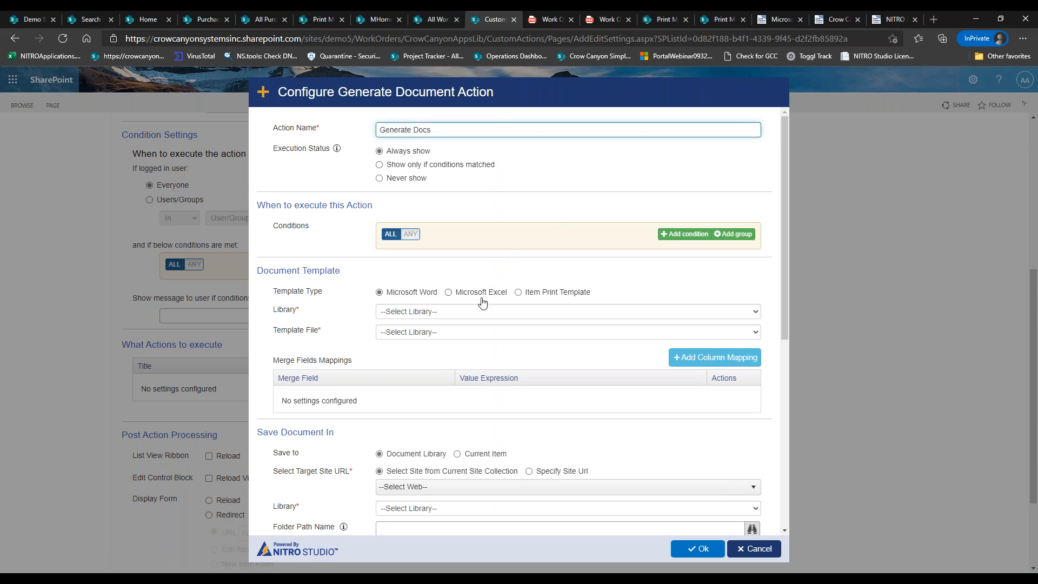
Step: Set the action's template type to Item Print Template and choose the Sample 3 (1040 Report) template
{"action": "left_click", "coordinate": [518, 293]}
{"action": "left_click", "coordinate": [489, 341]}
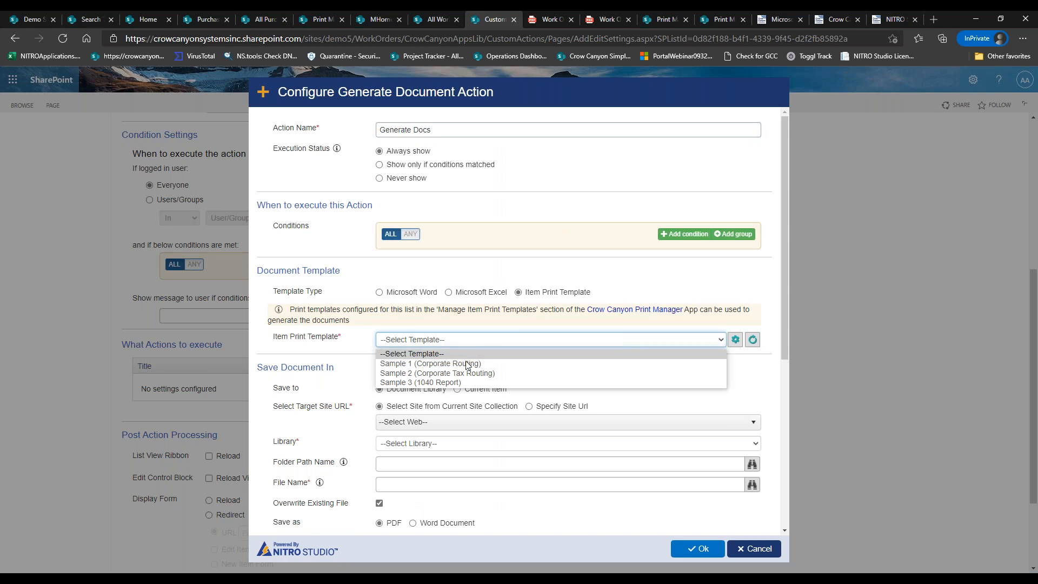
{"action": "left_click", "coordinate": [466, 382]}
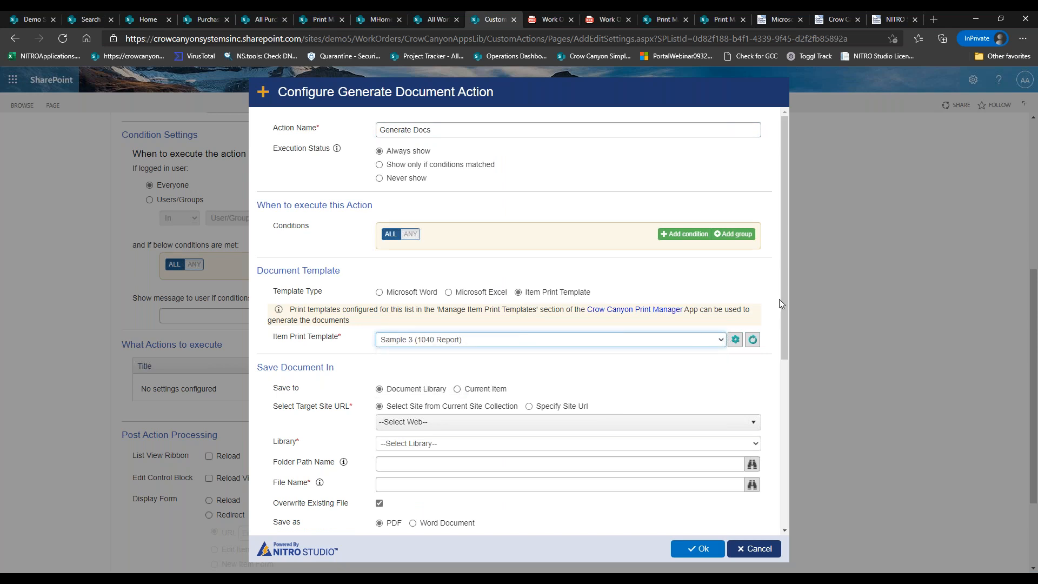
Step: Set the generated document's save location to the Documents library of the Work Orders site
{"action": "left_click_drag", "start_coordinate": [787, 292], "coordinate": [784, 359]}
{"action": "left_click", "coordinate": [494, 312]}
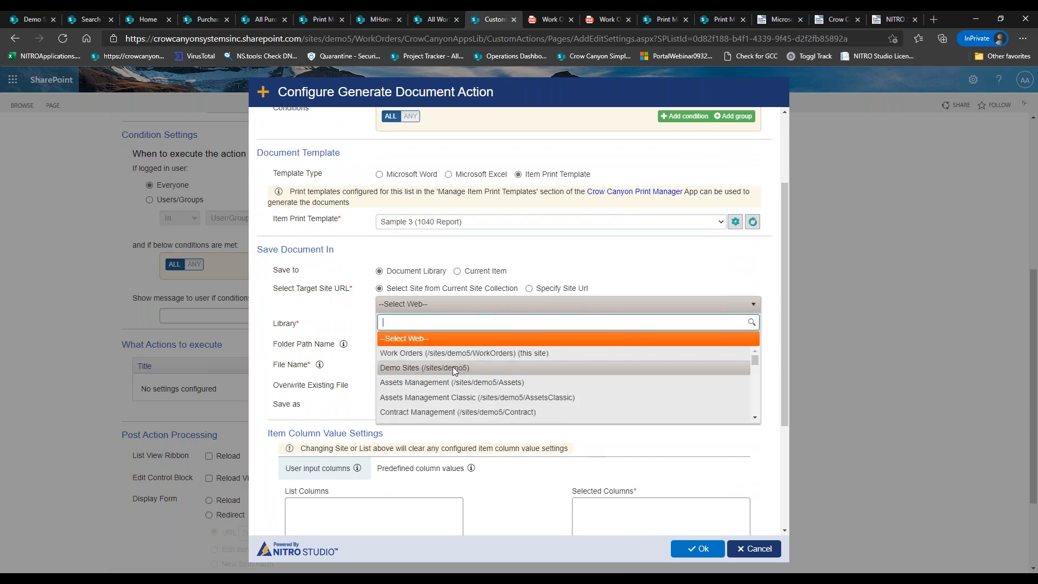
{"action": "left_click", "coordinate": [456, 354]}
{"action": "left_click", "coordinate": [447, 325]}
{"action": "left_click", "coordinate": [439, 348]}
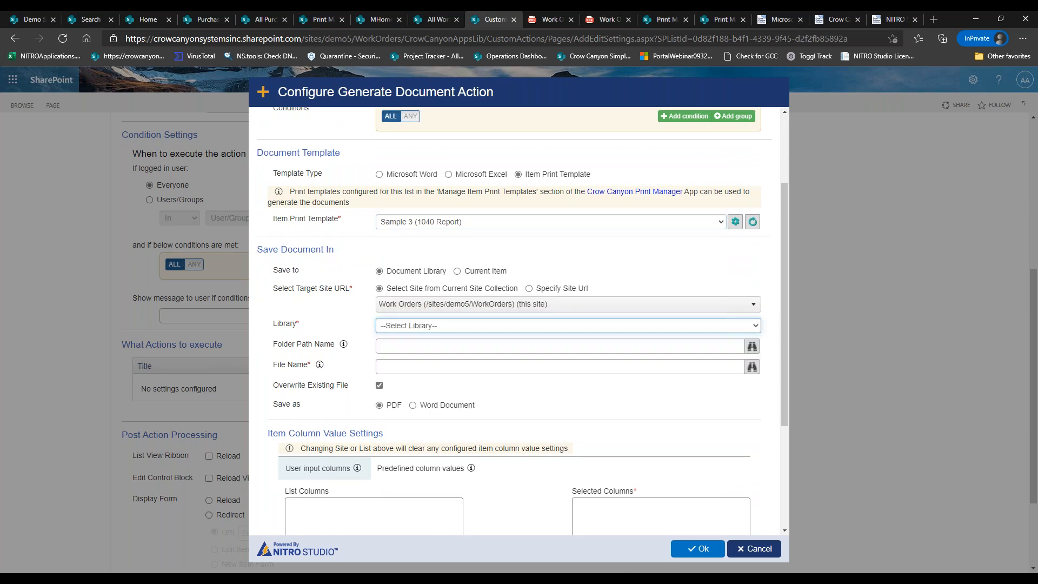
Step: Define the generated document's file name as the Title column placeholder, a hyphen and the Today function
{"action": "left_click", "coordinate": [752, 367]}
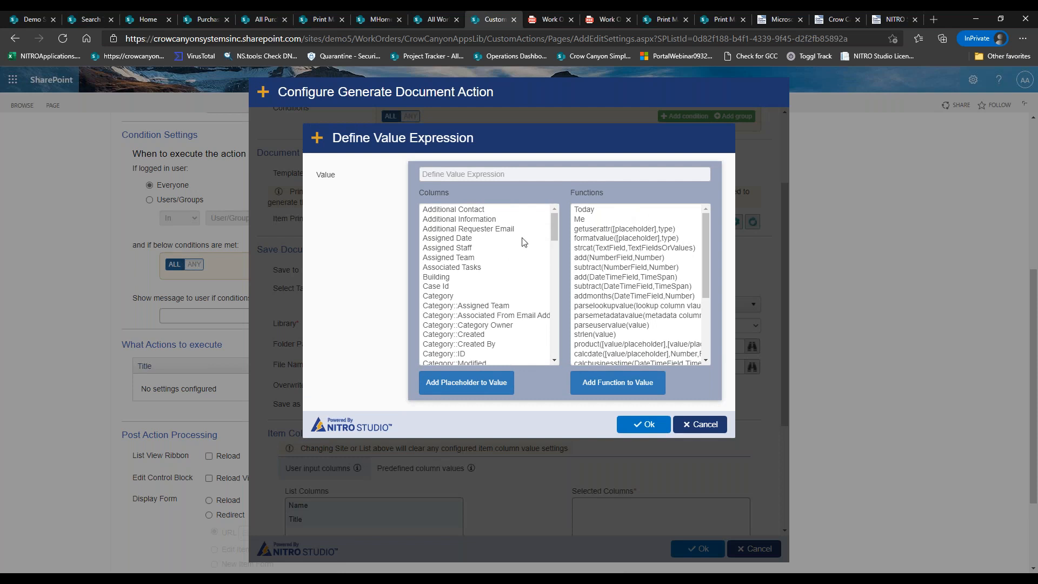
{"action": "double_click", "coordinate": [596, 209]}
{"action": "left_click_drag", "start_coordinate": [555, 222], "coordinate": [557, 349]}
{"action": "left_click", "coordinate": [502, 328]}
{"action": "double_click", "coordinate": [502, 328]}
{"action": "left_click_drag", "start_coordinate": [478, 174], "coordinate": [595, 185]}
{"action": "key", "text": "ctrl+c"}
{"action": "key", "text": "BackSpace"}
{"action": "left_click", "coordinate": [414, 172]}
{"action": "left_click", "coordinate": [423, 173]}
{"action": "key", "text": "ctrl+v"}
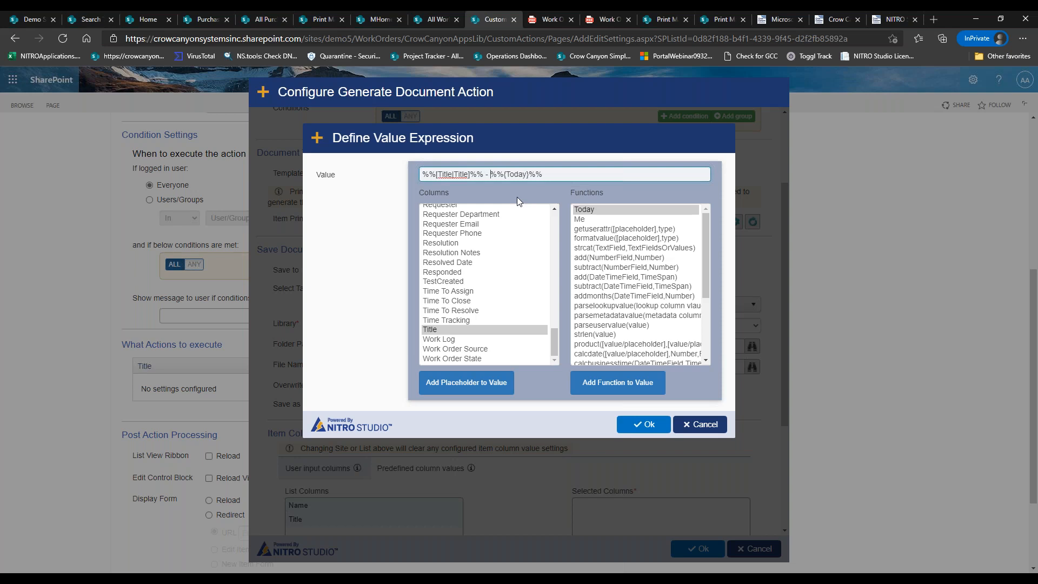
{"action": "left_click", "coordinate": [653, 426]}
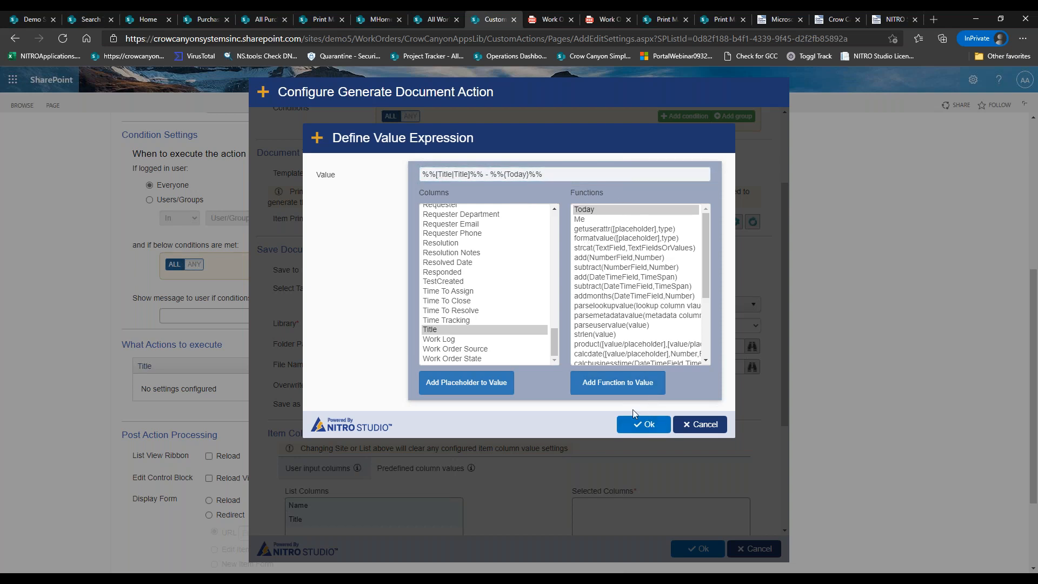
{"action": "left_click", "coordinate": [638, 427]}
Step: Confirm the Generate Docs action, review the Generate Document Action settings and save the custom action
{"action": "left_click_drag", "start_coordinate": [787, 351], "coordinate": [793, 463]}
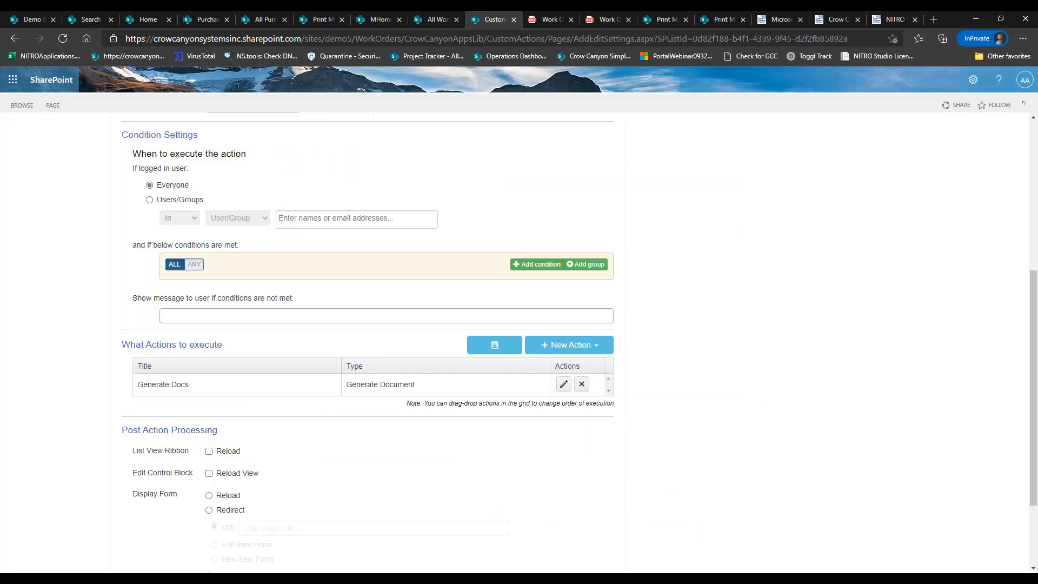
{"action": "left_click_drag", "start_coordinate": [1032, 306], "coordinate": [1026, 160]}
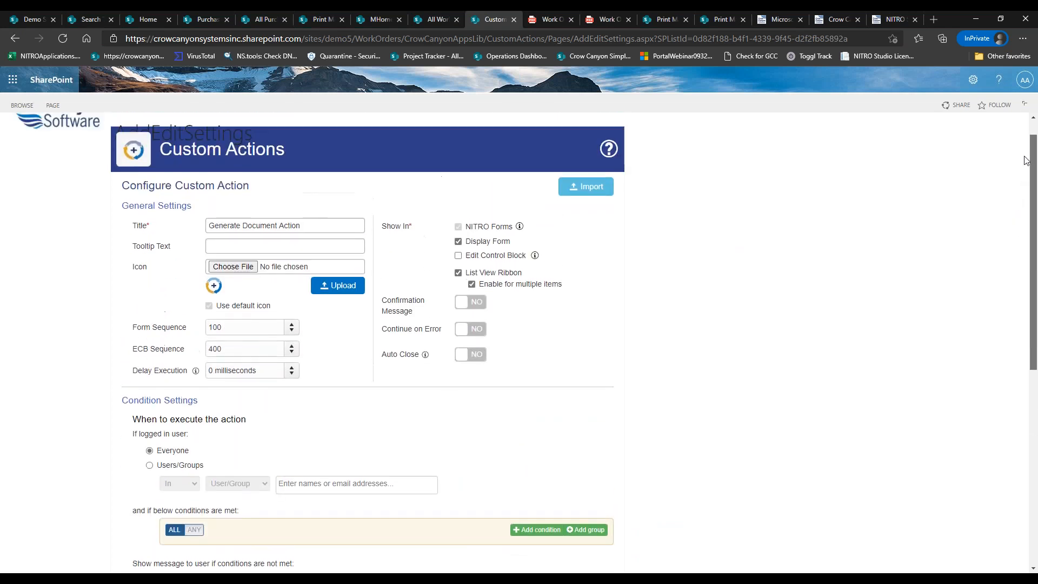
{"action": "scroll", "coordinate": [630, 503], "scroll_direction": "down", "scroll_amount": 7}
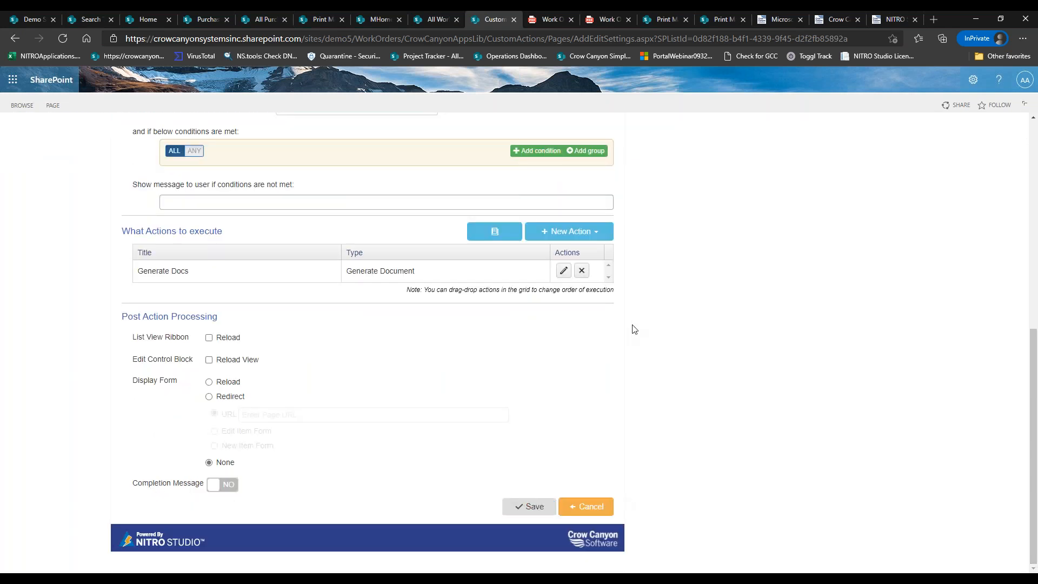
Step: Reload the All Open Work Orders list and run Generate Document Action on work orders 66, 65 and 64
{"action": "left_click", "coordinate": [433, 22]}
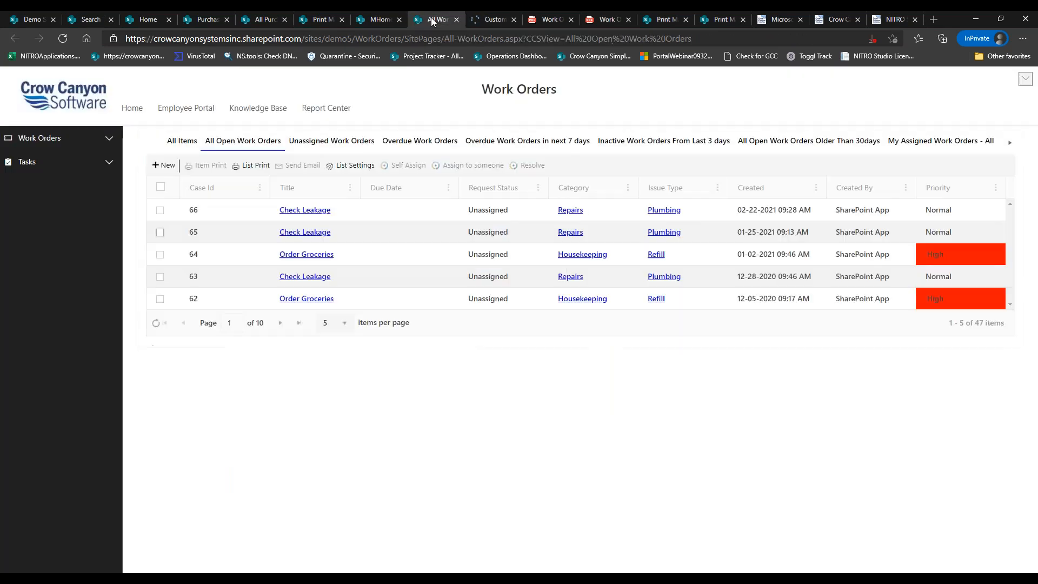
{"action": "left_click", "coordinate": [56, 41]}
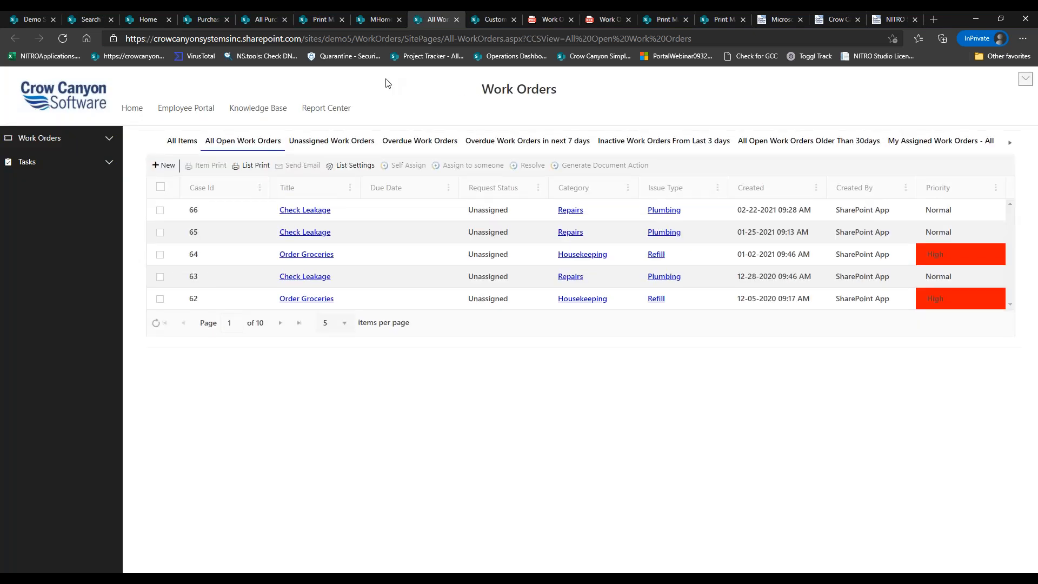
{"action": "left_click", "coordinate": [160, 211]}
{"action": "left_click", "coordinate": [160, 232]}
{"action": "left_click", "coordinate": [160, 255]}
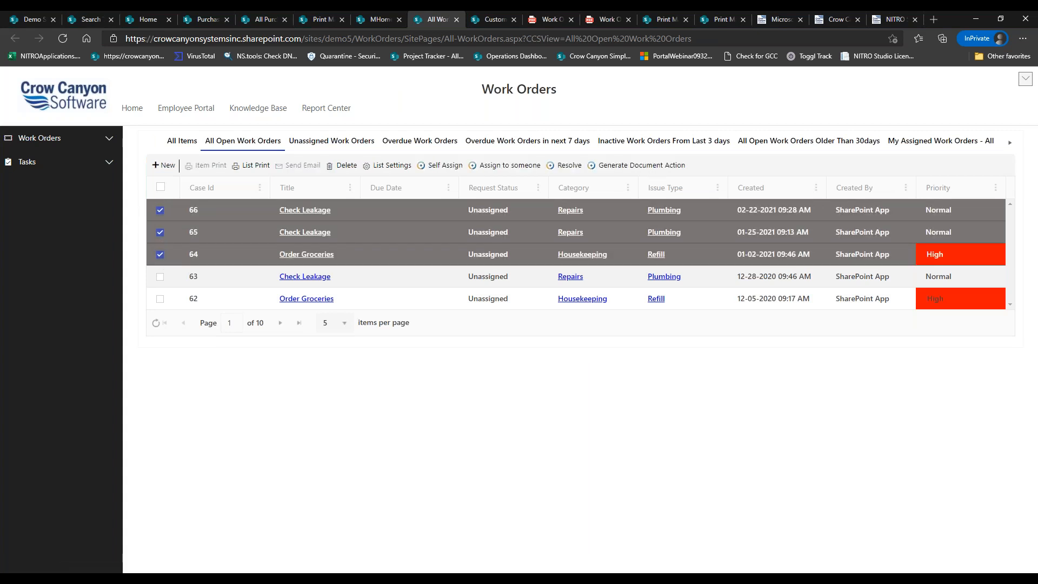
{"action": "left_click", "coordinate": [664, 169]}
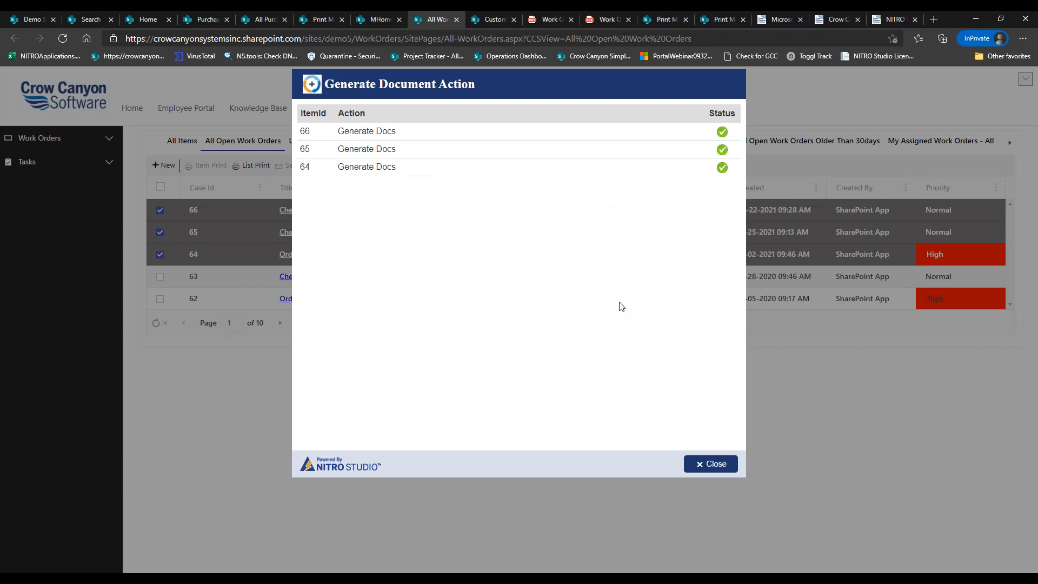
{"action": "left_click", "coordinate": [694, 465]}
Step: Open the Documents library from the Work Orders site contents to check the generated files
{"action": "left_click", "coordinate": [109, 139]}
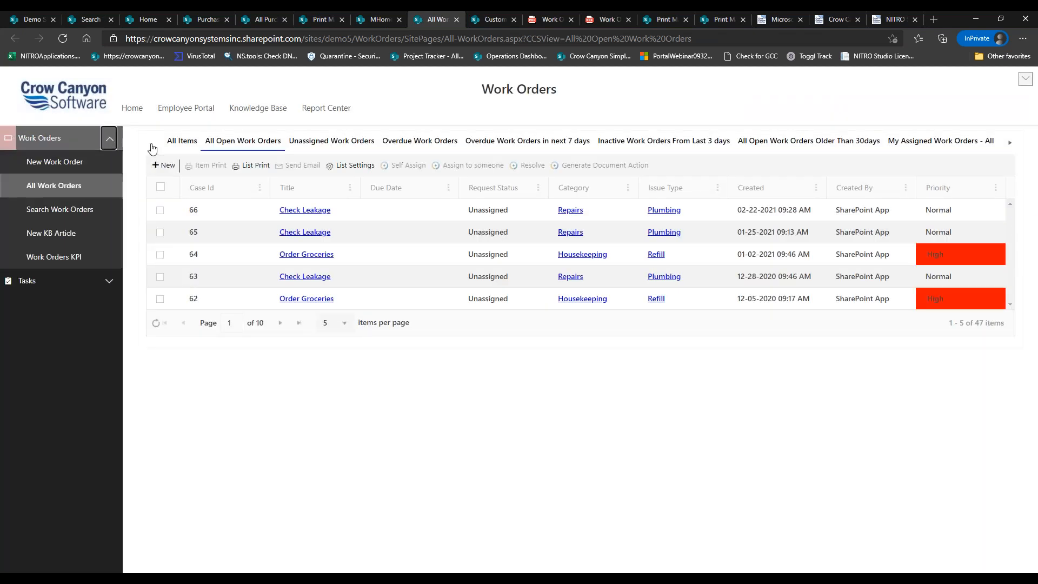
{"action": "left_click", "coordinate": [1026, 79]}
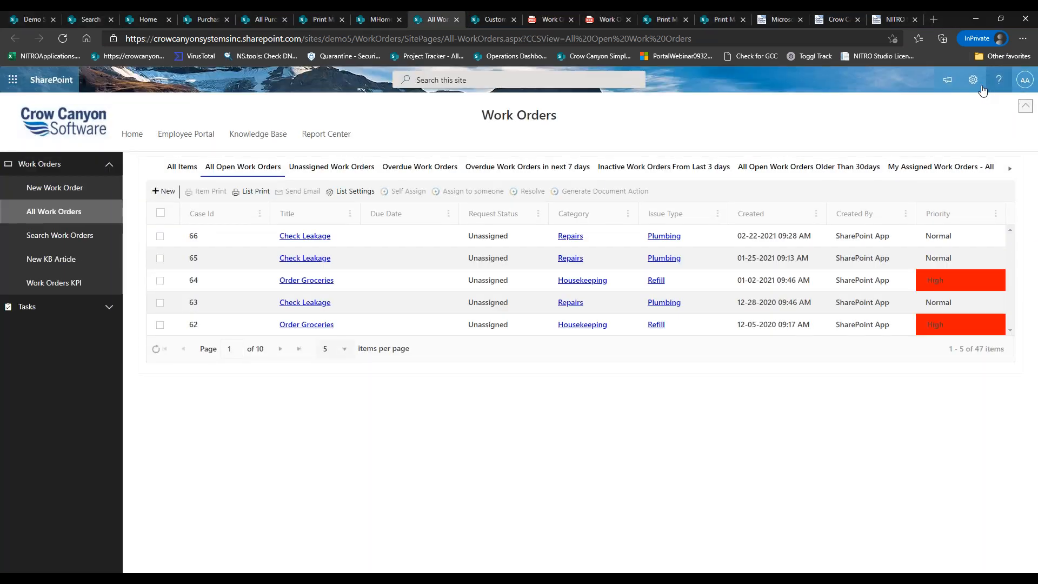
{"action": "left_click", "coordinate": [974, 80]}
{"action": "left_click", "coordinate": [906, 183]}
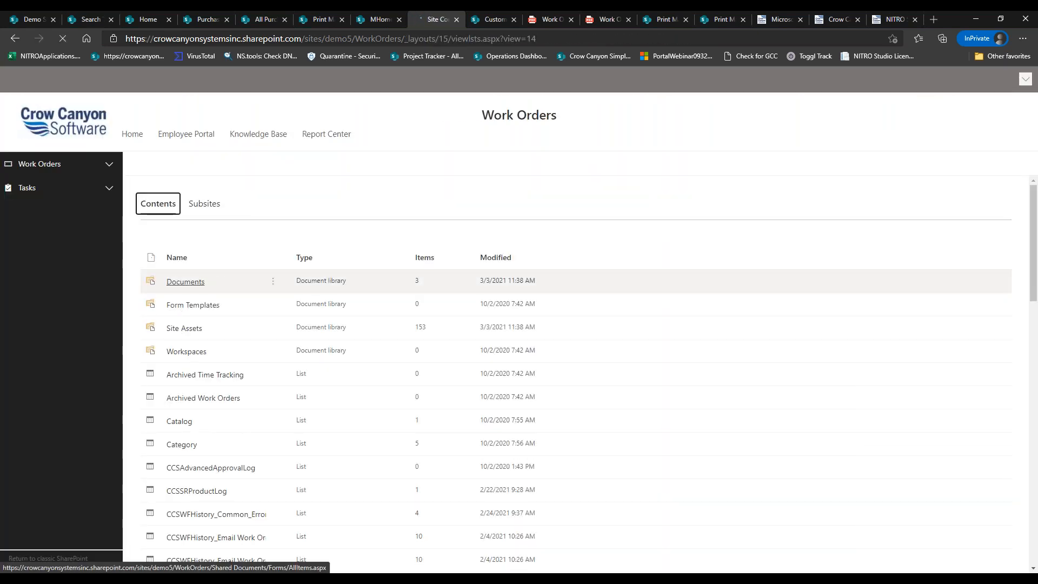
{"action": "left_click", "coordinate": [198, 281]}
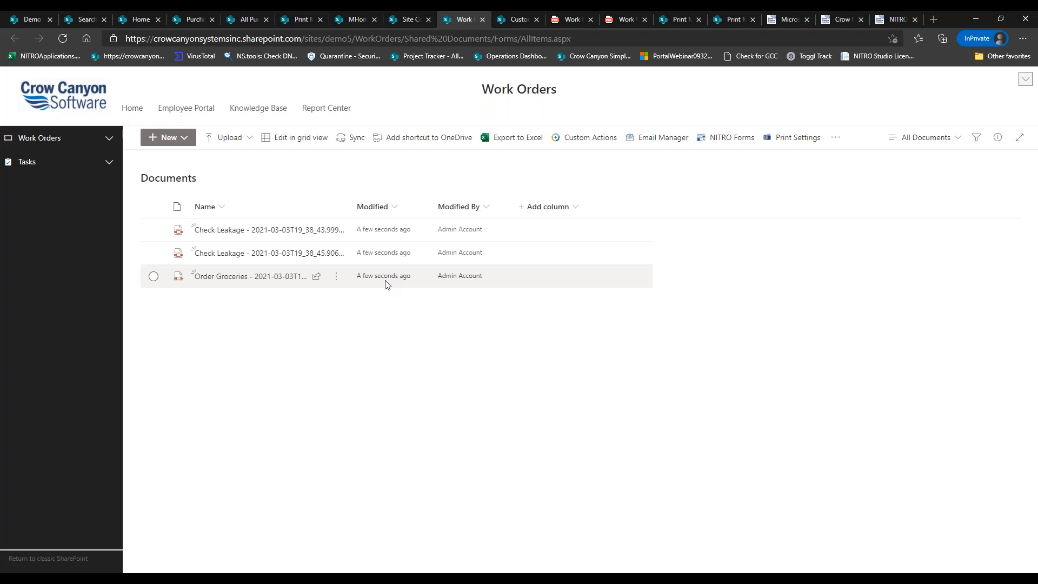
Step: Open the NITRO Version Log from the Crow Canyon Support page and browse its release notes
{"action": "left_click", "coordinate": [782, 20]}
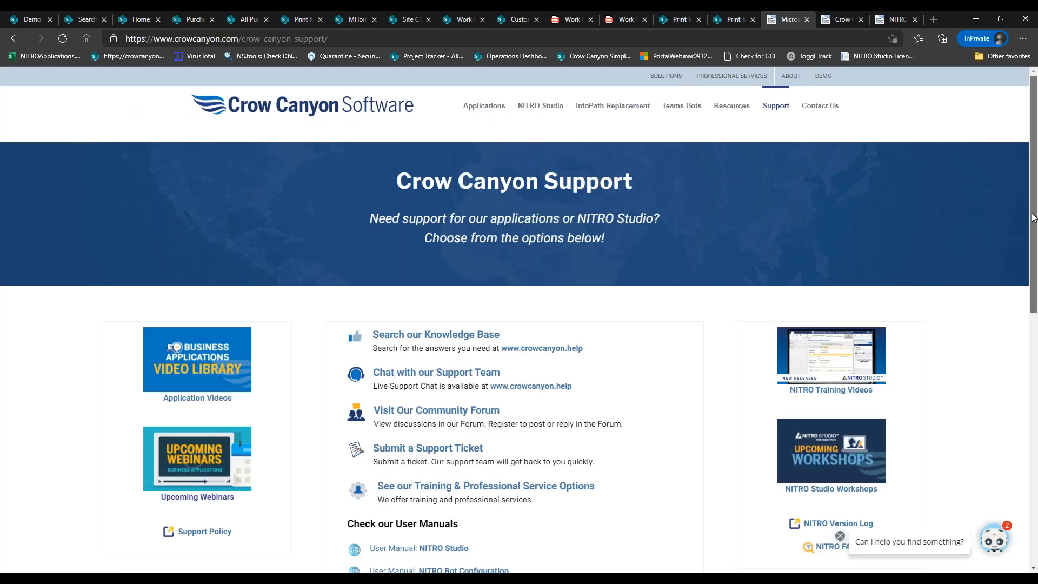
{"action": "scroll", "coordinate": [868, 389], "scroll_direction": "down", "scroll_amount": 3}
{"action": "left_click", "coordinate": [867, 385]}
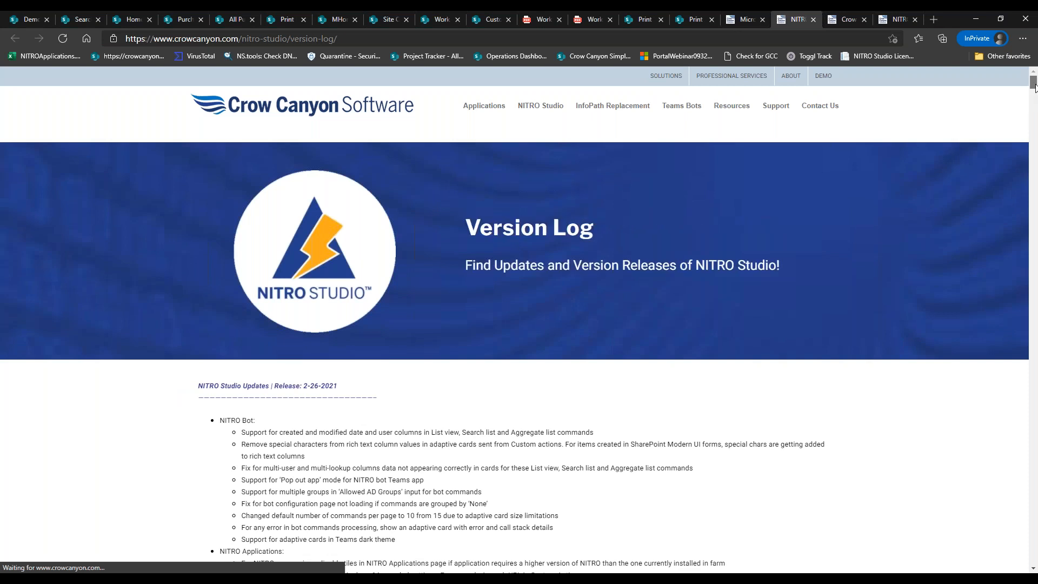
{"action": "scroll", "coordinate": [1034, 89], "scroll_direction": "down", "scroll_amount": 1}
{"action": "scroll", "coordinate": [1035, 89], "scroll_direction": "down", "scroll_amount": 2}
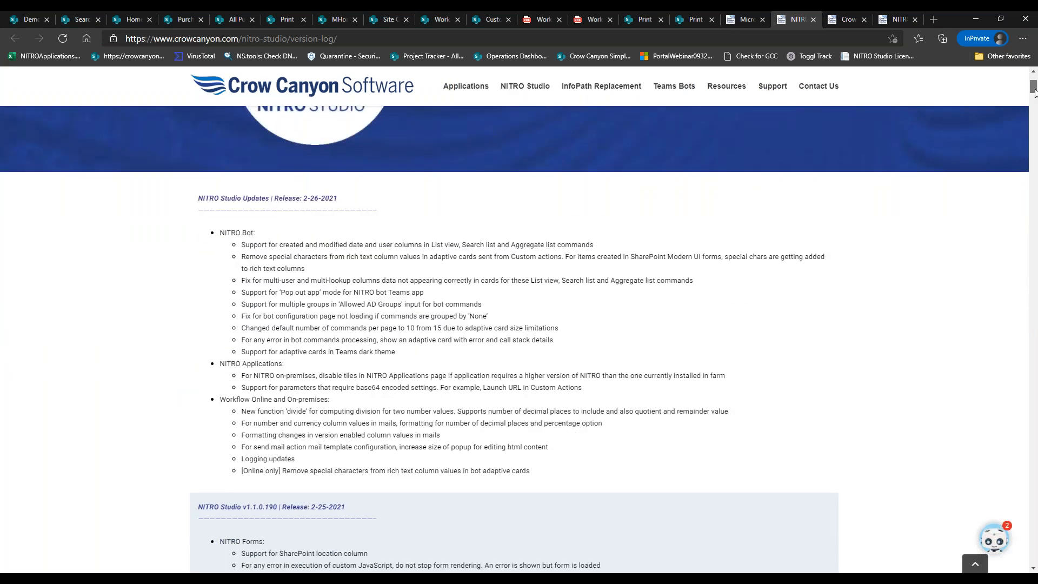
{"action": "left_click_drag", "start_coordinate": [1034, 93], "coordinate": [1030, 210]}
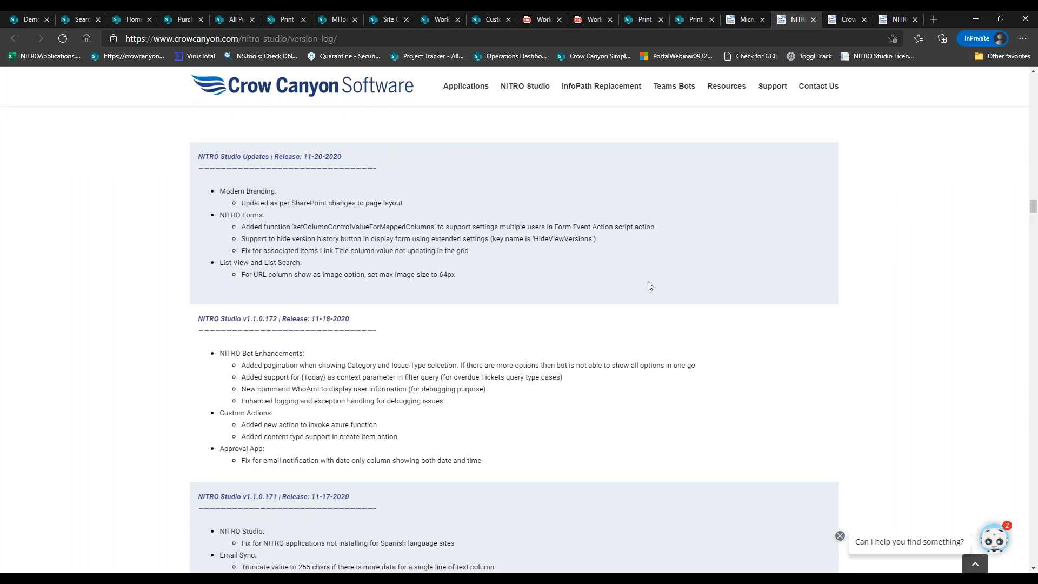
Step: Search the version log for "generate" and go through the matching release notes
{"action": "key", "text": "ctrl+f"}
{"action": "type", "text": "gem"}
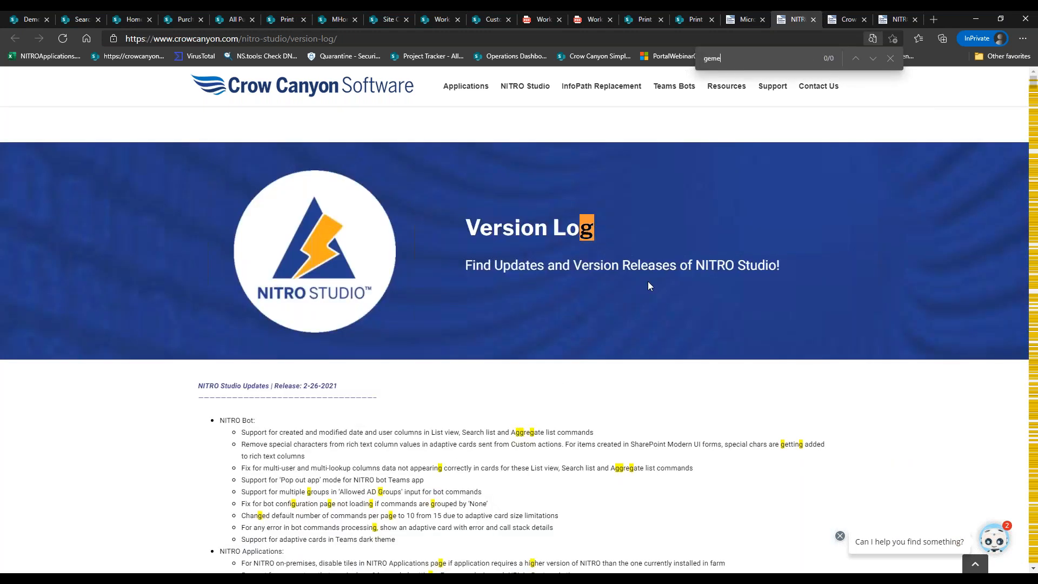
{"action": "key", "text": "BackSpace"}
{"action": "type", "text": "nerate"}
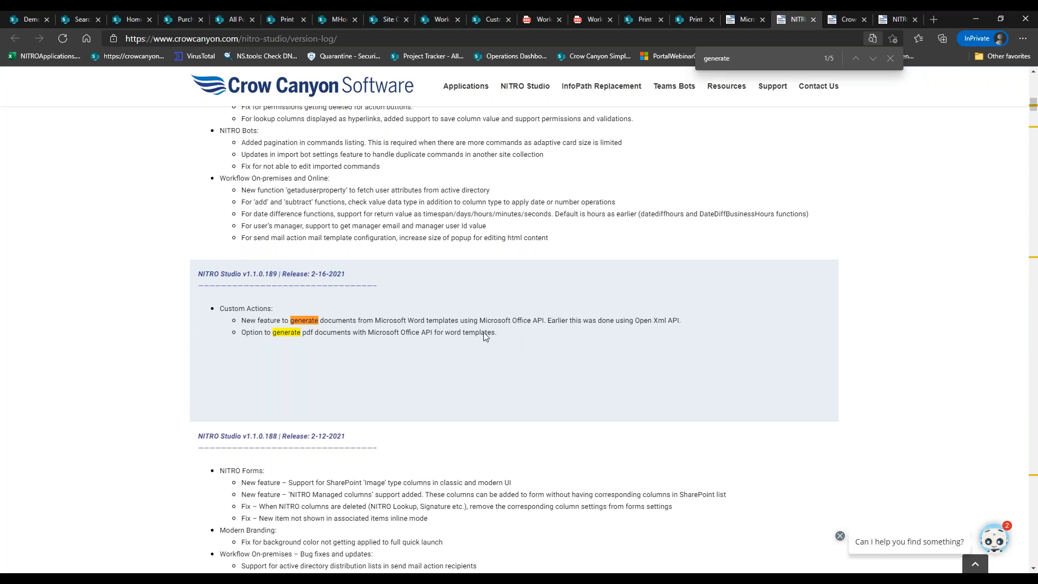
{"action": "left_click", "coordinate": [875, 62]}
{"action": "left_click", "coordinate": [874, 61]}
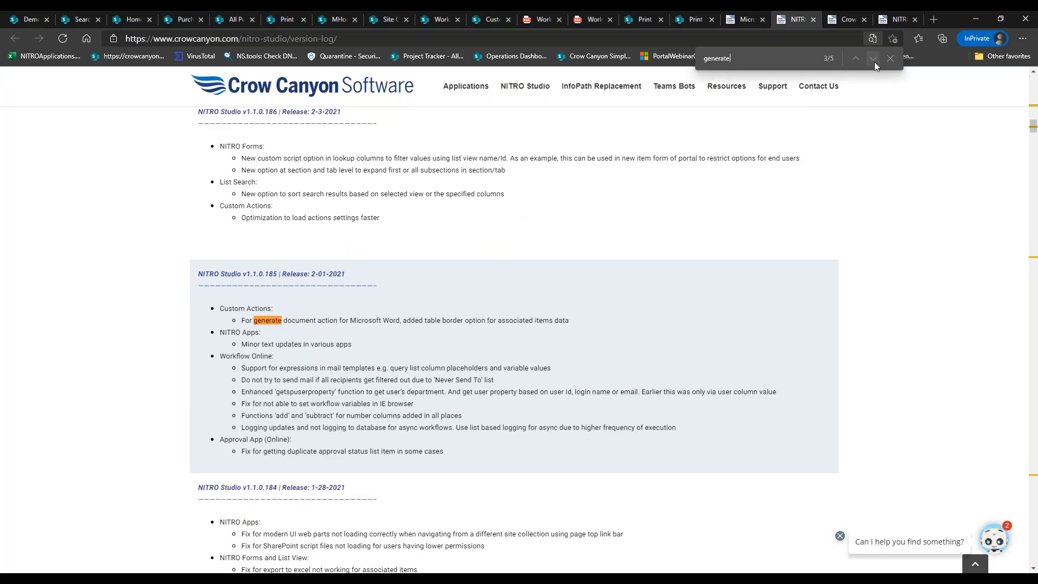
{"action": "left_click", "coordinate": [875, 61]}
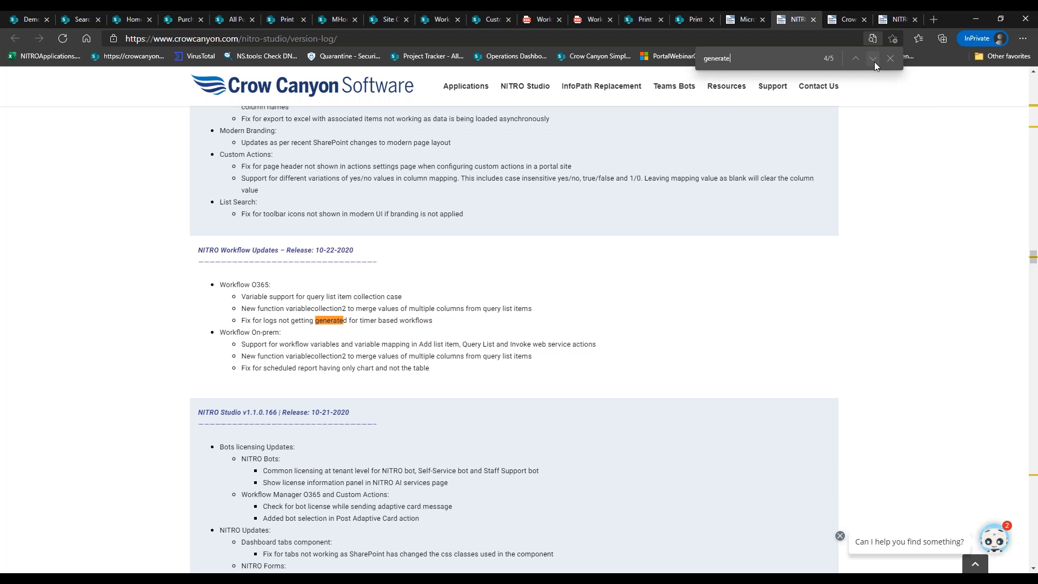
{"action": "left_click", "coordinate": [874, 61]}
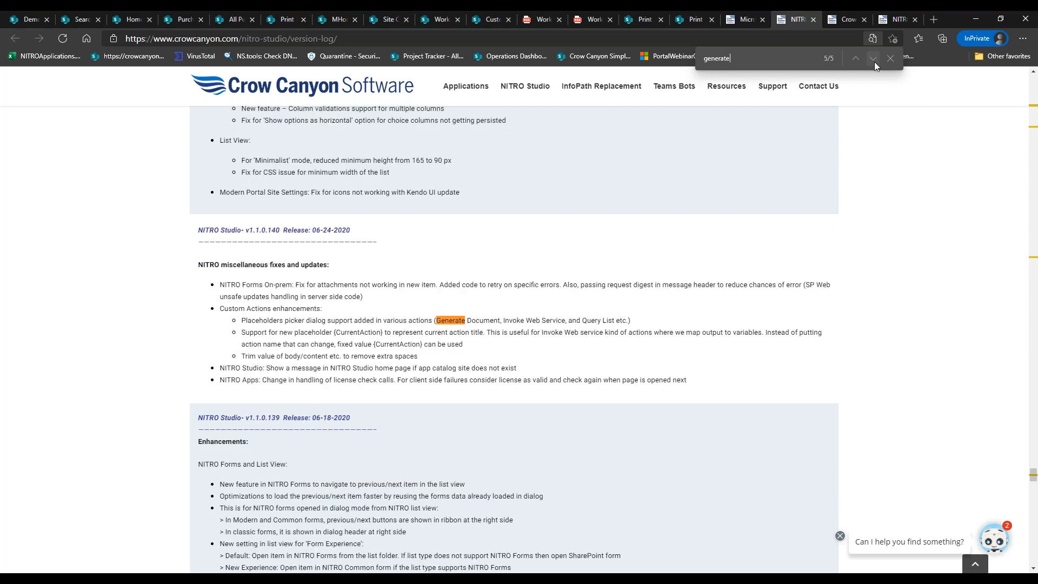
{"action": "left_click", "coordinate": [874, 62]}
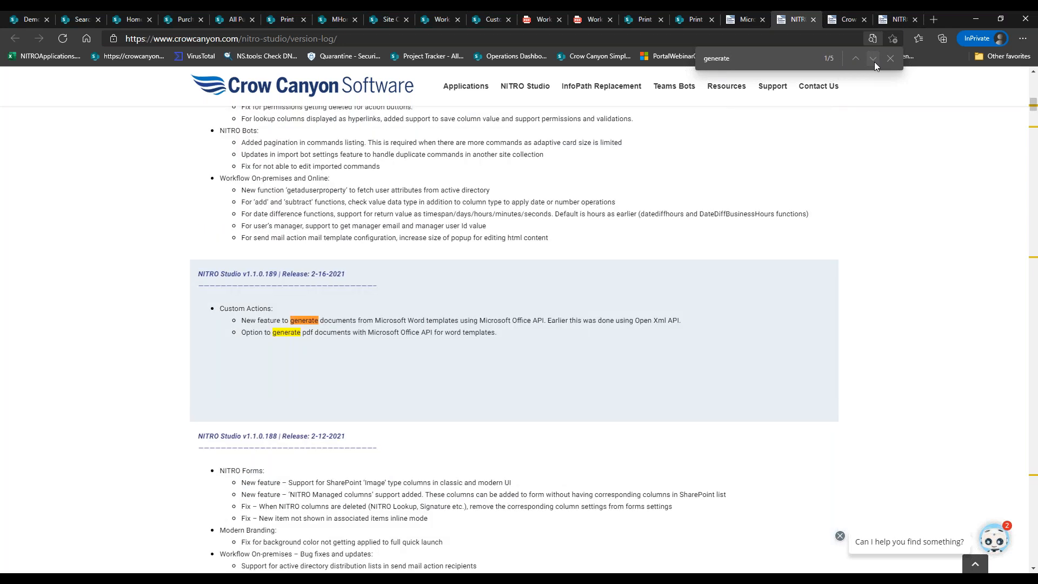
{"action": "left_click", "coordinate": [874, 62]}
{"action": "left_click", "coordinate": [857, 57]}
{"action": "left_click", "coordinate": [857, 58]}
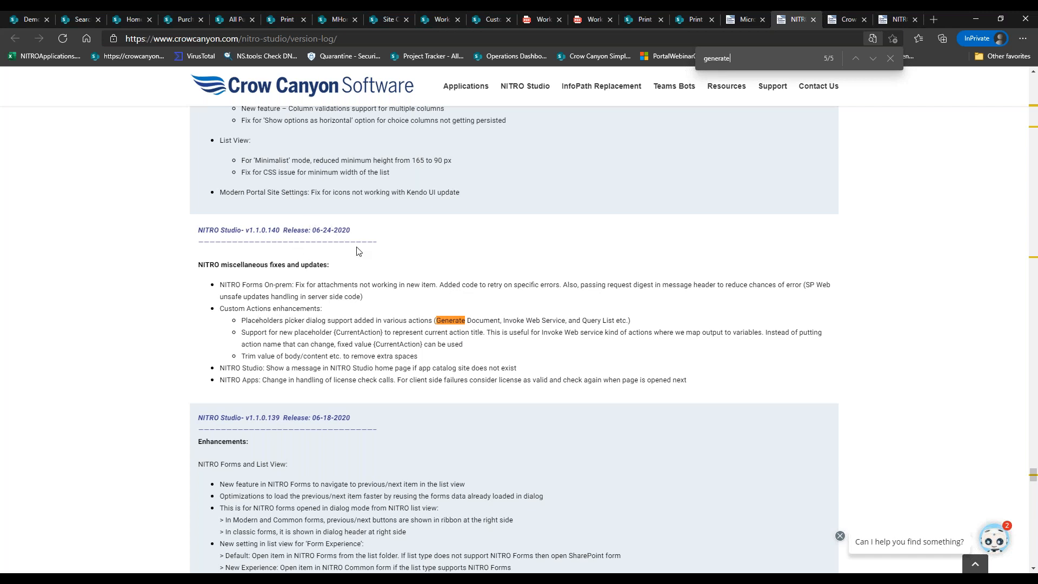
Step: Highlight the release date of NITRO Studio v1.1.0.140, close the search and return to the start of the version log
{"action": "left_click_drag", "start_coordinate": [335, 230], "coordinate": [317, 230]}
{"action": "left_click", "coordinate": [888, 57]}
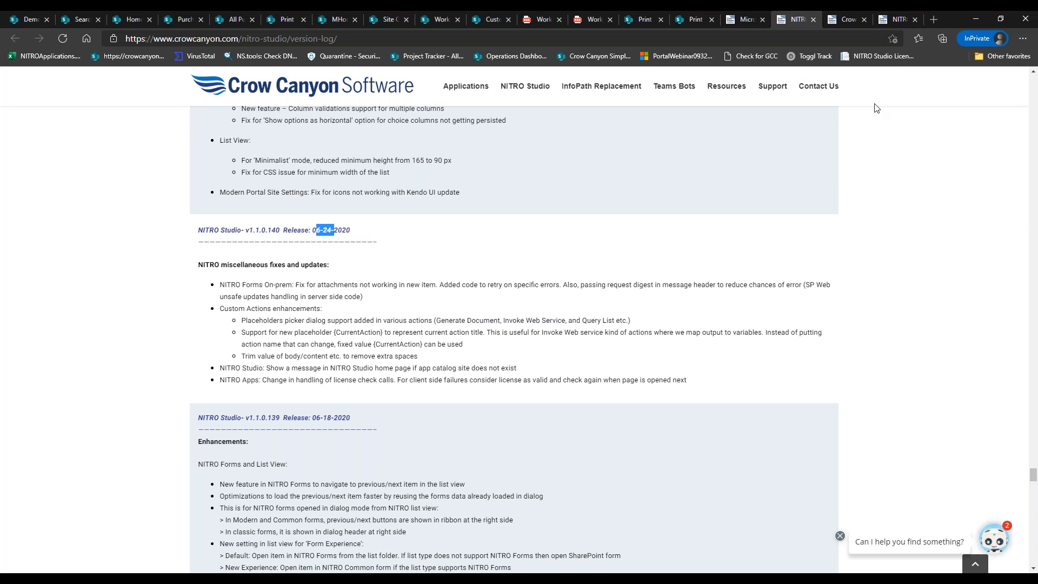
{"action": "left_click", "coordinate": [719, 270]}
{"action": "left_click_drag", "start_coordinate": [1032, 476], "coordinate": [1022, 84]}
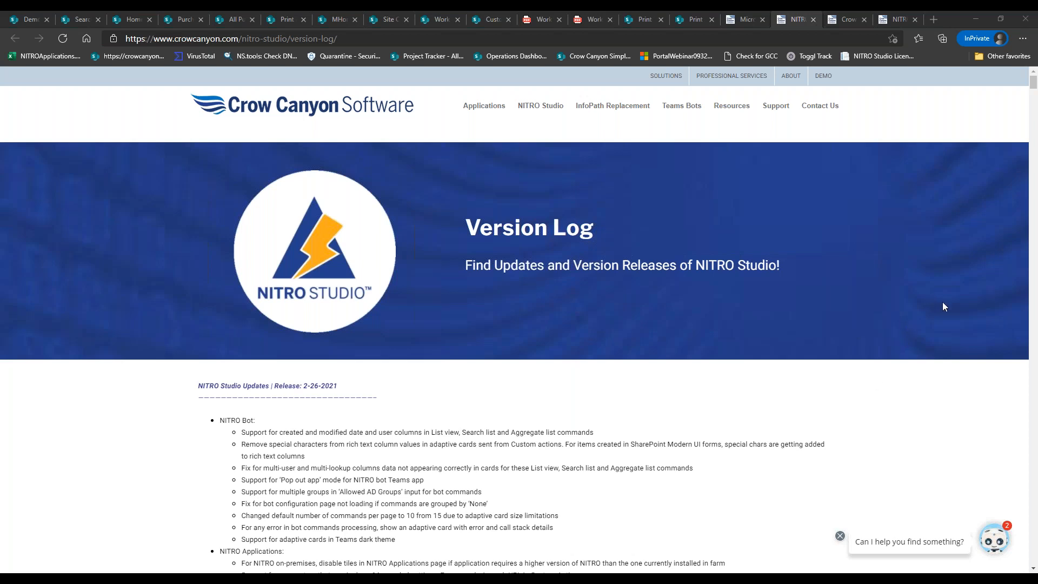
{"action": "left_click_drag", "start_coordinate": [1034, 89], "coordinate": [1033, 86]}
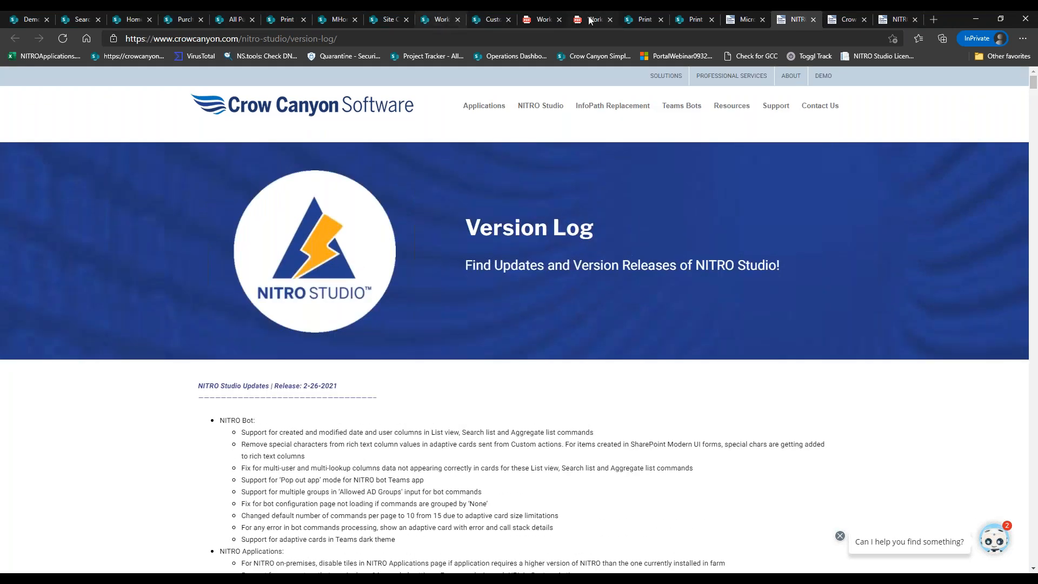
Step: Examine the Purchase Requests placeholder and available fields in the Purchase Orders Demo Print out list template, and leave without saving
{"action": "left_click", "coordinate": [287, 22]}
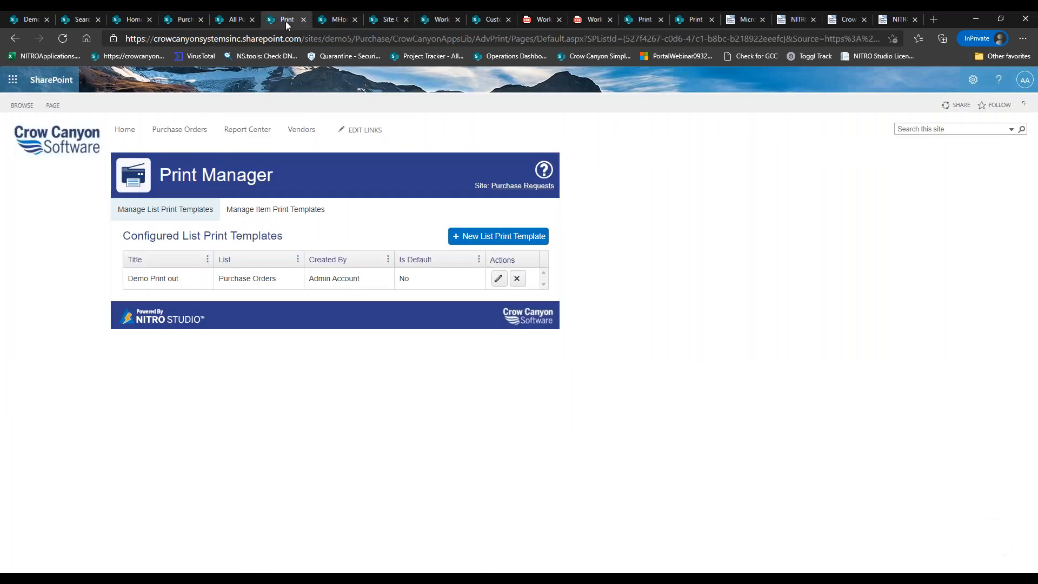
{"action": "left_click", "coordinate": [498, 280]}
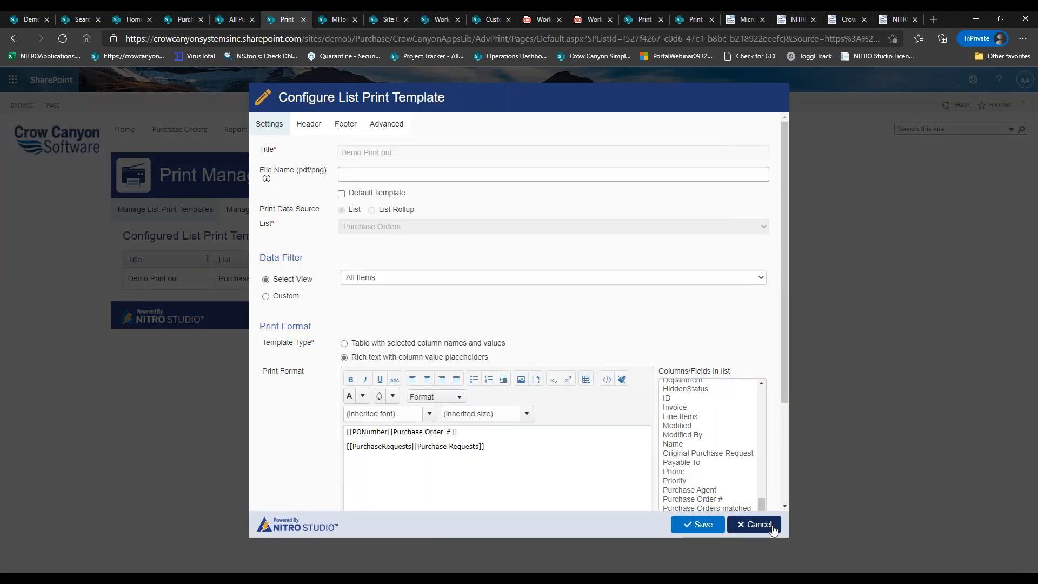
{"action": "left_click_drag", "start_coordinate": [488, 447], "coordinate": [321, 446]}
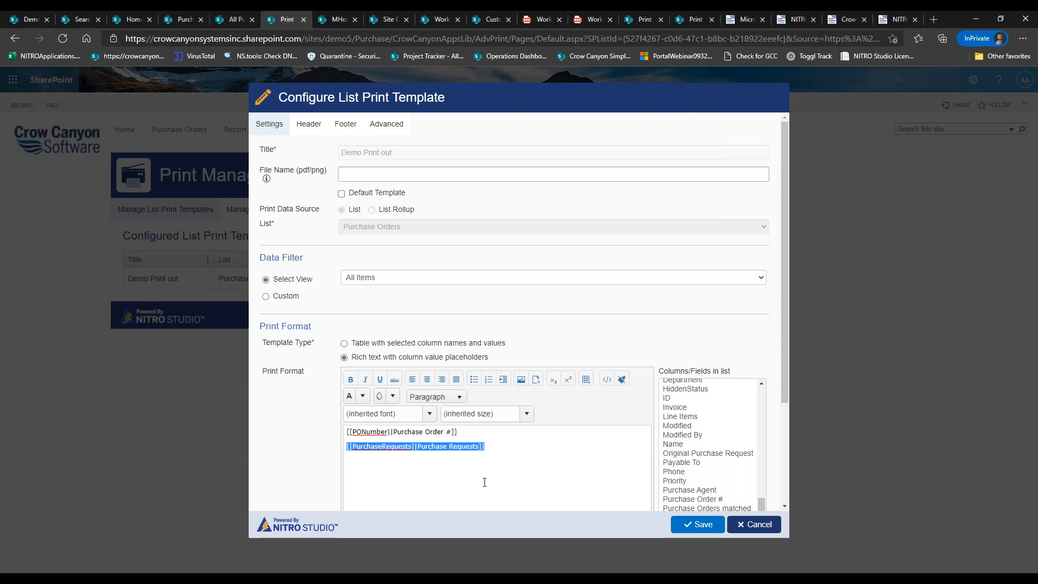
{"action": "left_click_drag", "start_coordinate": [786, 350], "coordinate": [783, 473]}
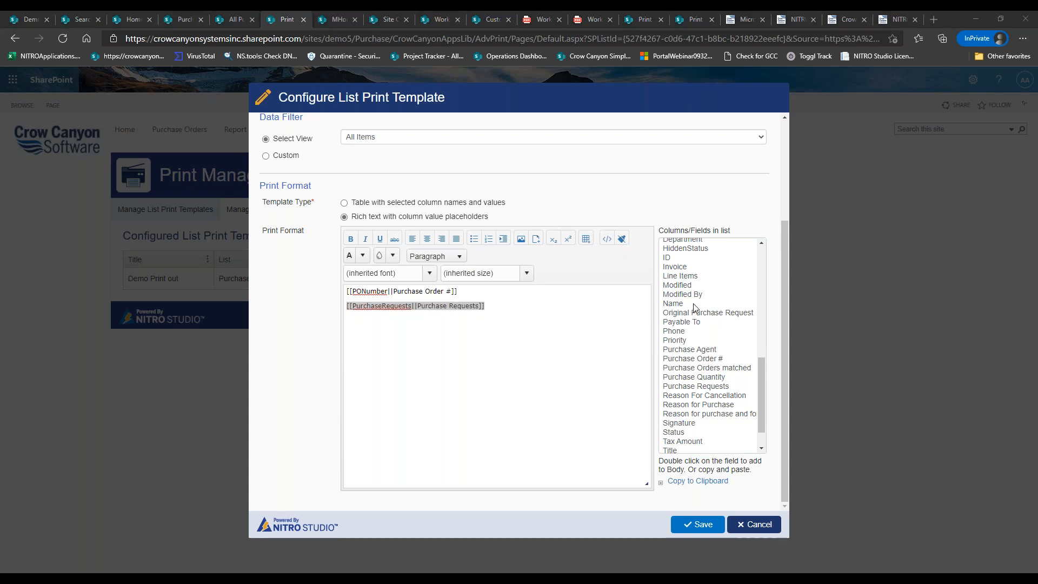
{"action": "left_click", "coordinate": [747, 524]}
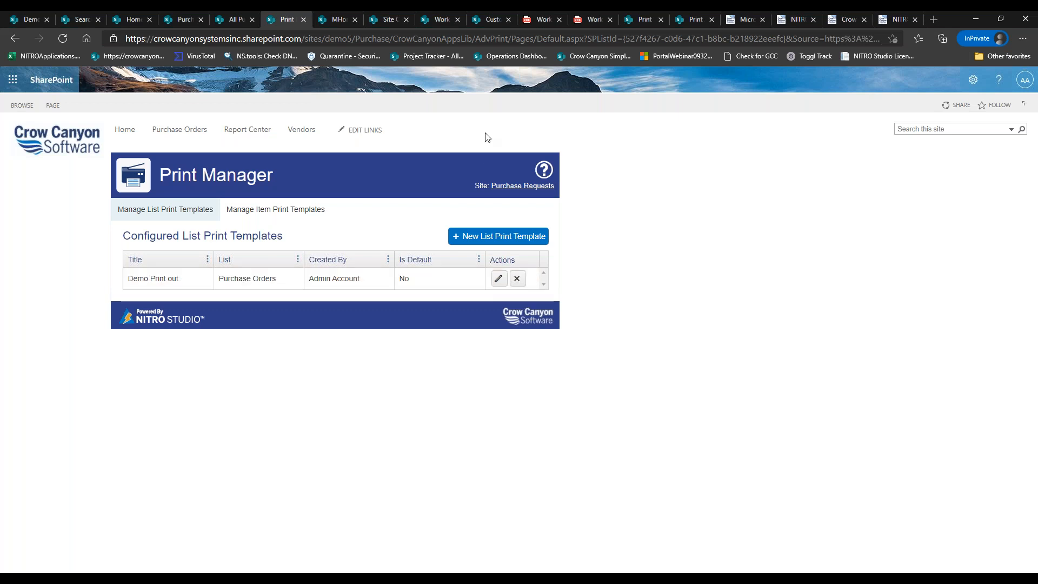
Step: Open the Work Orders list's Self Assign custom action and review the available action types, including the Microsoft Teams ones
{"action": "left_click", "coordinate": [490, 19]}
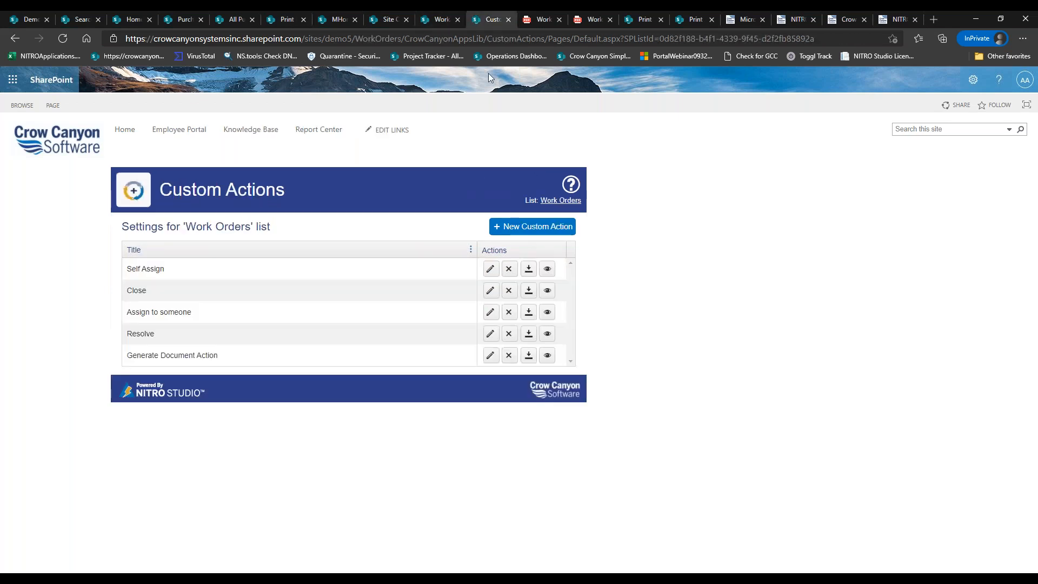
{"action": "left_click", "coordinate": [491, 269]}
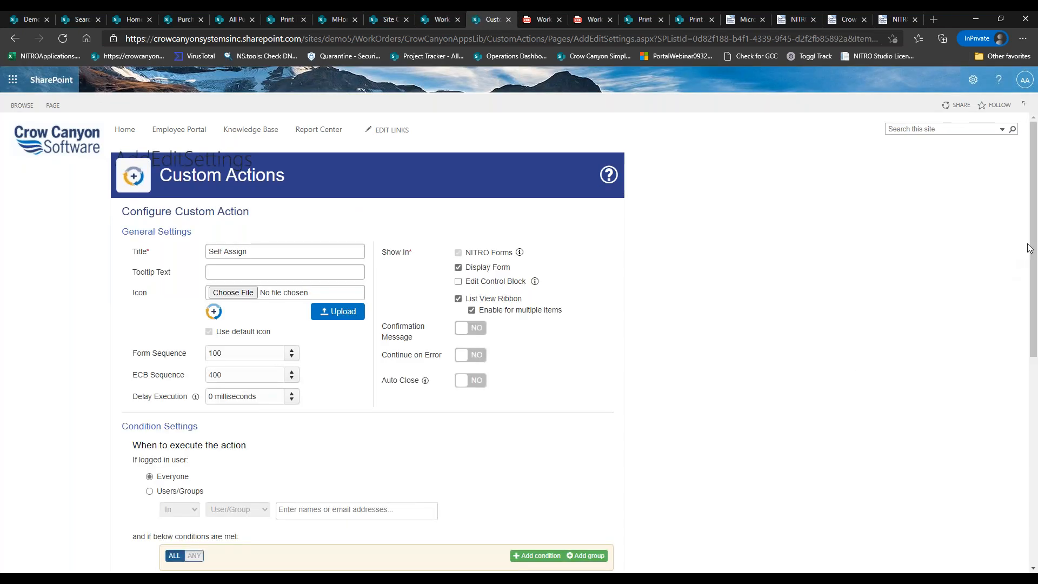
{"action": "scroll", "coordinate": [1030, 281], "scroll_direction": "down", "scroll_amount": 5}
{"action": "left_click", "coordinate": [589, 318]}
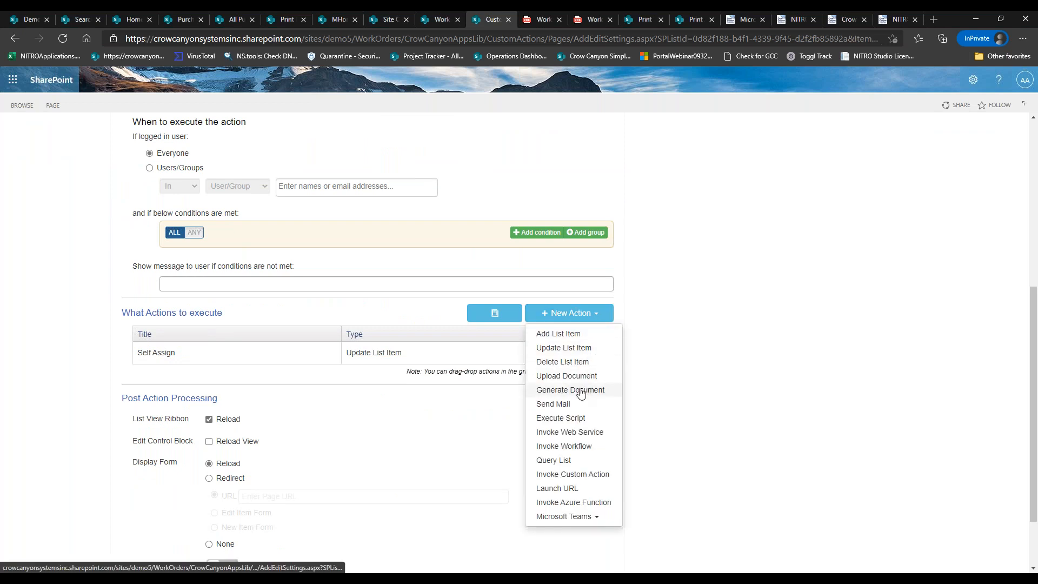
{"action": "left_click", "coordinate": [568, 516]}
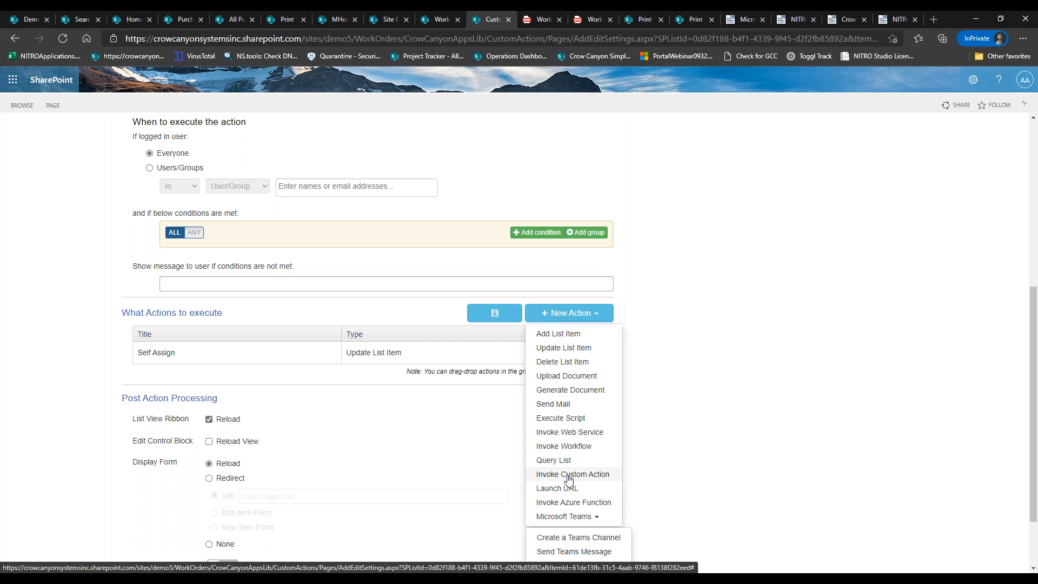
Step: Start an Invoke Custom Action for the current item, choose Generate Document Action as its custom action, and cancel the configuration
{"action": "left_click", "coordinate": [582, 479]}
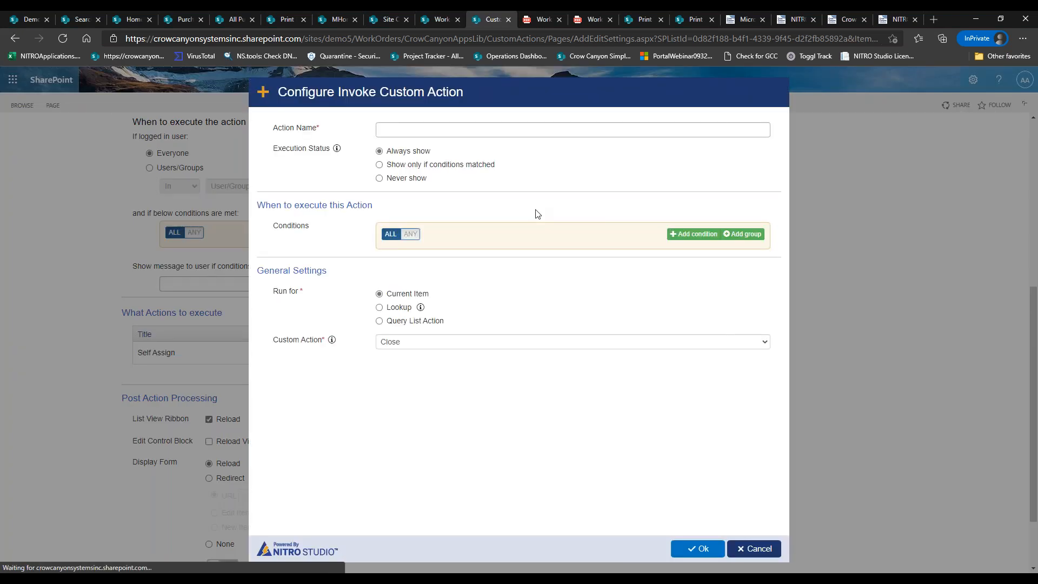
{"action": "left_click", "coordinate": [449, 131]}
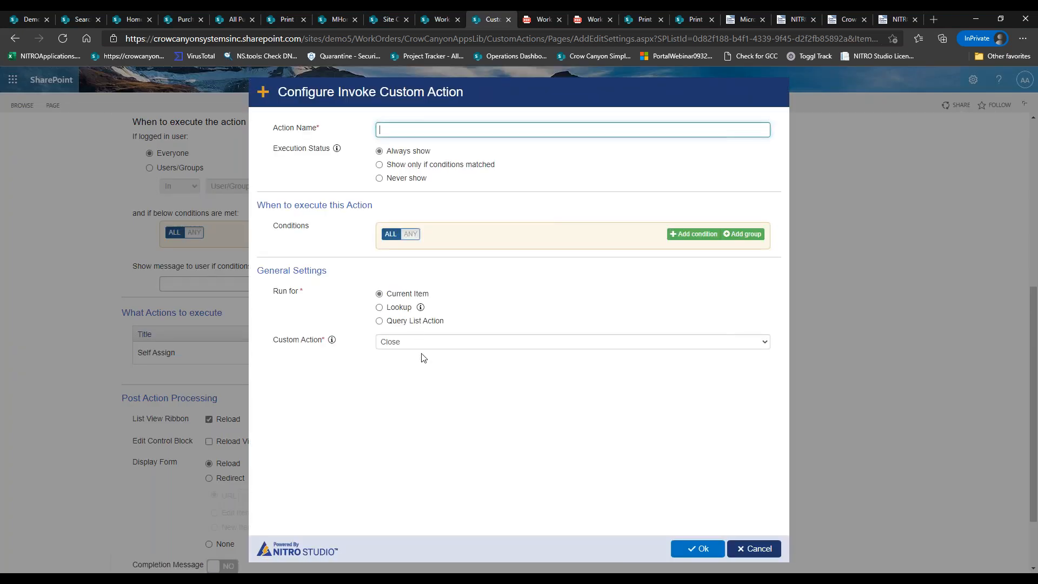
{"action": "left_click", "coordinate": [425, 337]}
{"action": "left_click", "coordinate": [421, 380]}
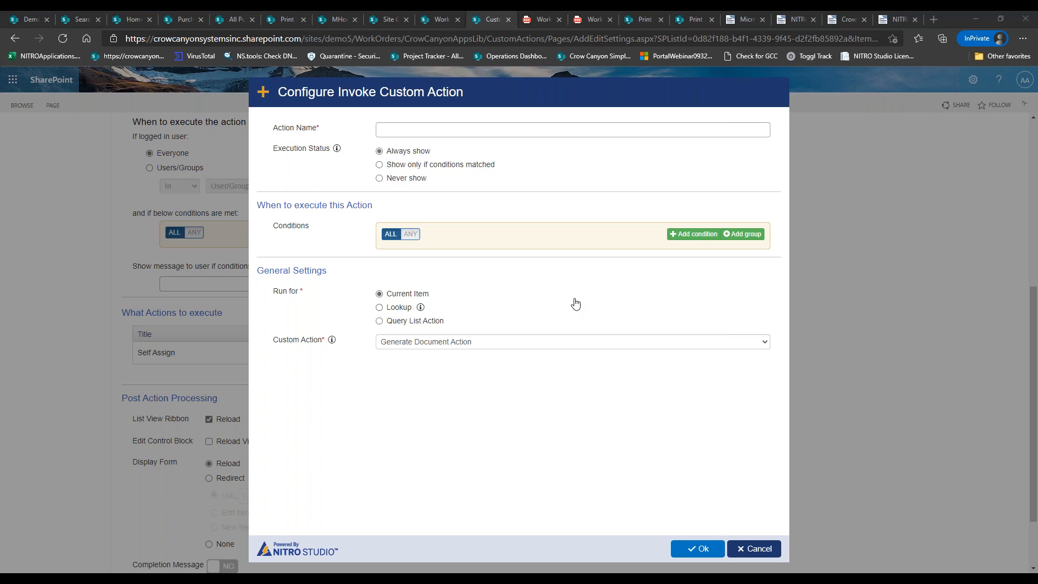
{"action": "left_click", "coordinate": [739, 552]}
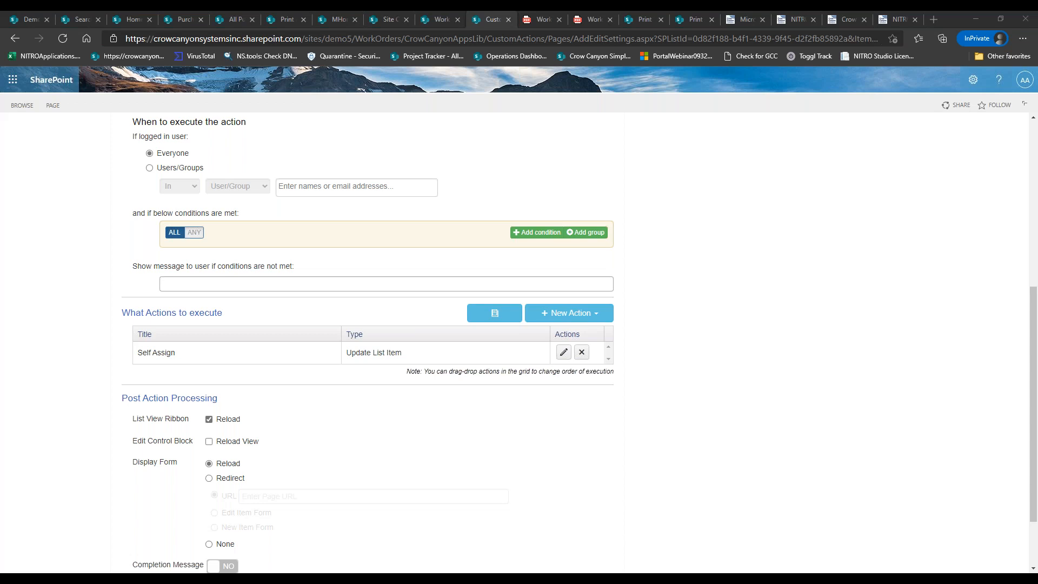
{"action": "left_click", "coordinate": [568, 290]}
Step: Switch to the NITRO Studio Workshops page and look over the upcoming workshops
{"action": "left_click", "coordinate": [890, 18]}
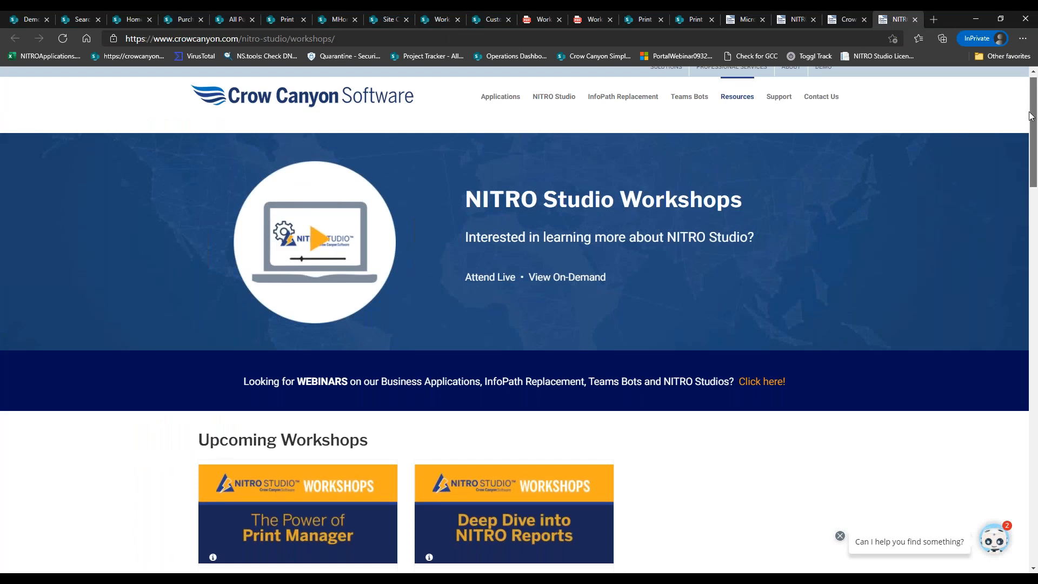
{"action": "scroll", "coordinate": [1030, 116], "scroll_direction": "down", "scroll_amount": 4}
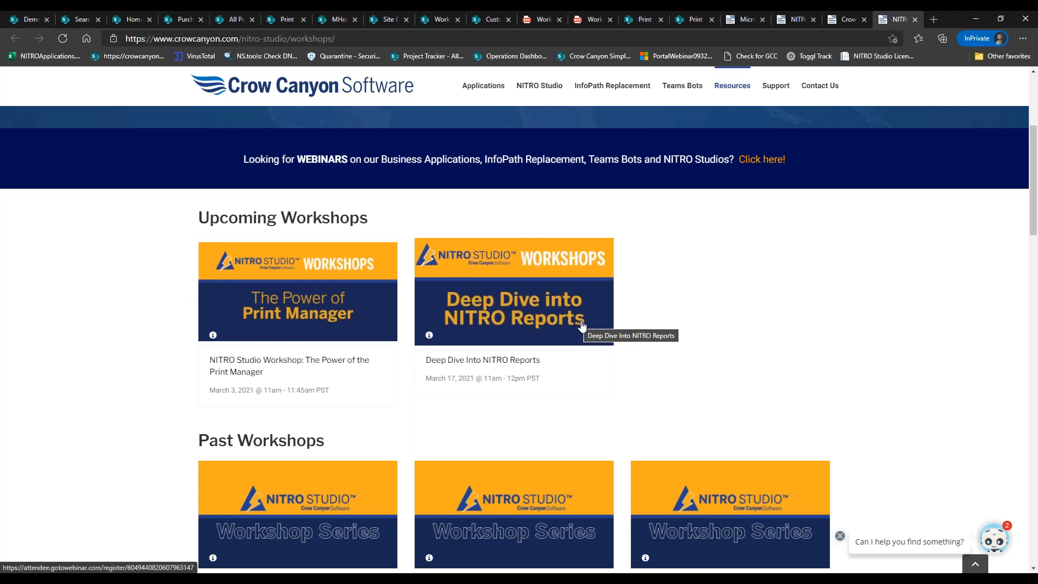
{"action": "mouse_move", "coordinate": [1033, 195]}
{"action": "left_mouse_down"}
{"action": "mouse_move", "coordinate": [1033, 217]}
{"action": "mouse_move", "coordinate": [1033, 189]}
{"action": "left_mouse_up"}
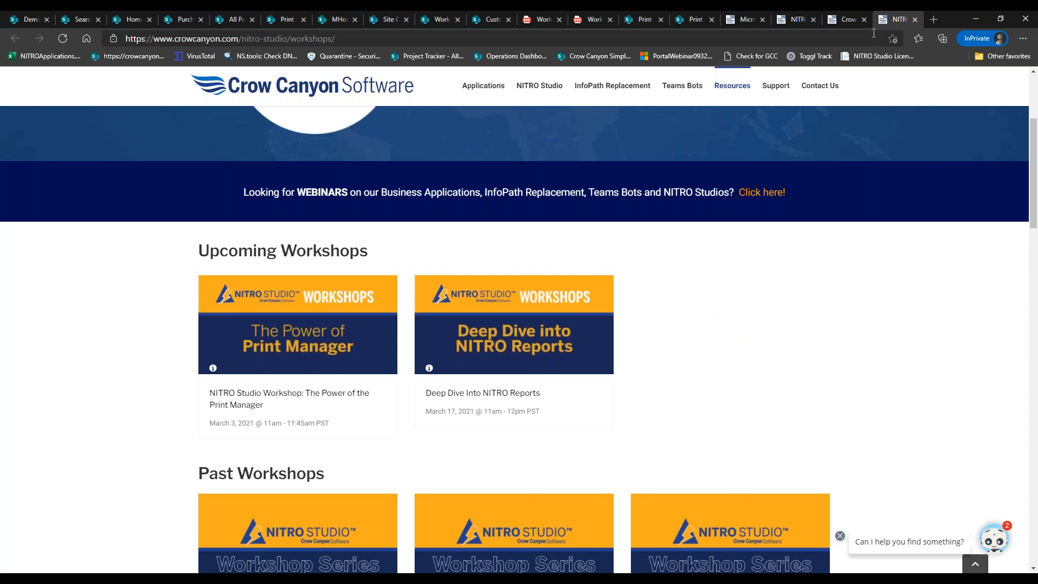
Step: Switch to the Crow Canyon webinars page and look over the upcoming webinars
{"action": "left_click", "coordinate": [840, 24]}
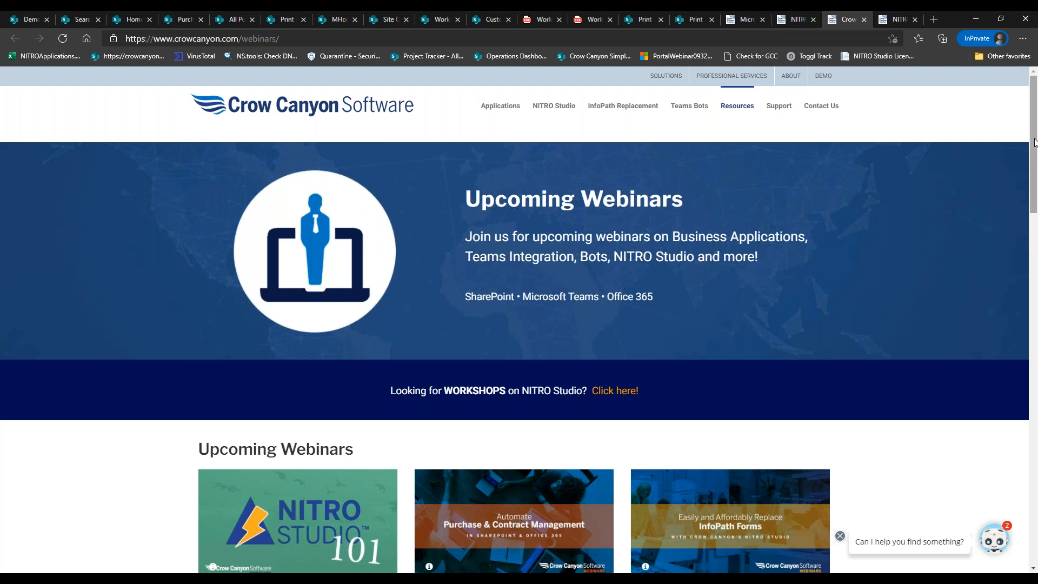
{"action": "scroll", "coordinate": [1033, 151], "scroll_direction": "down", "scroll_amount": 1}
{"action": "scroll", "coordinate": [867, 230], "scroll_direction": "down", "scroll_amount": 3}
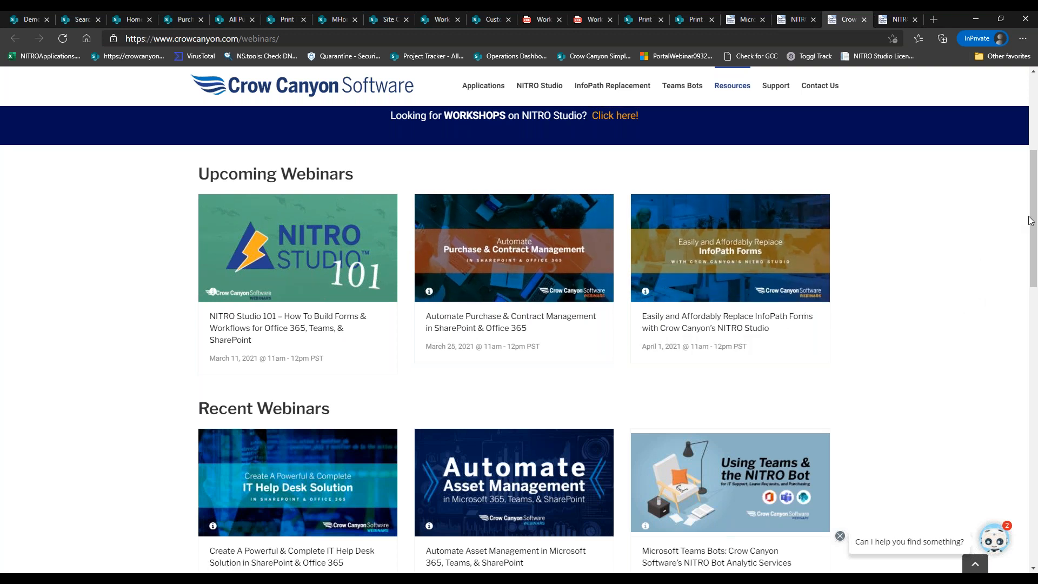
{"action": "left_click_drag", "start_coordinate": [1036, 216], "coordinate": [1036, 204]}
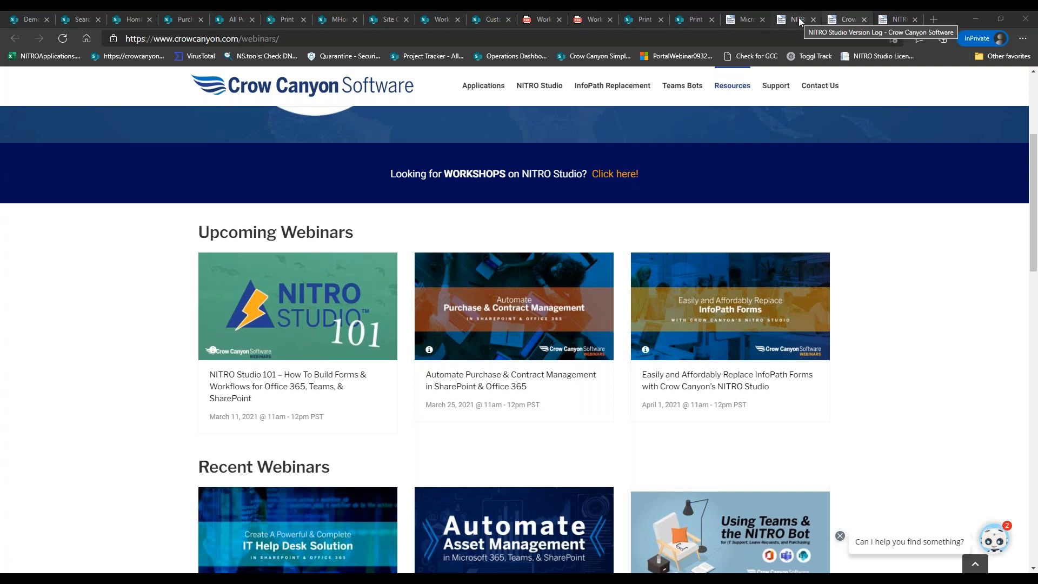
Step: Open crowcanyon.help/forum in a new browser tab and browse the NITRO Studio sections of the community forum
{"action": "left_click", "coordinate": [927, 25]}
{"action": "type", "text": "crowcan"}
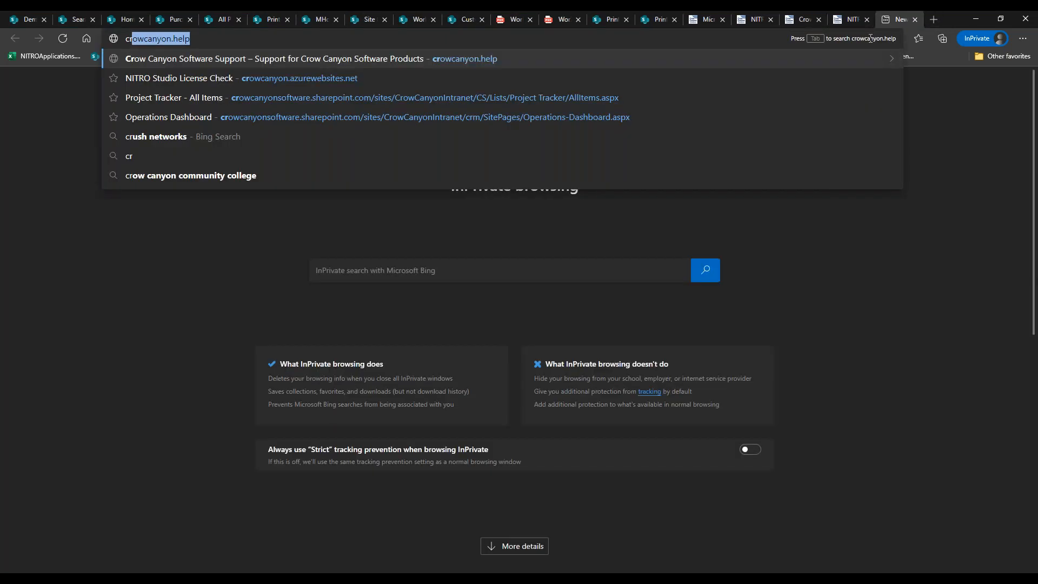
{"action": "type", "text": "yon."}
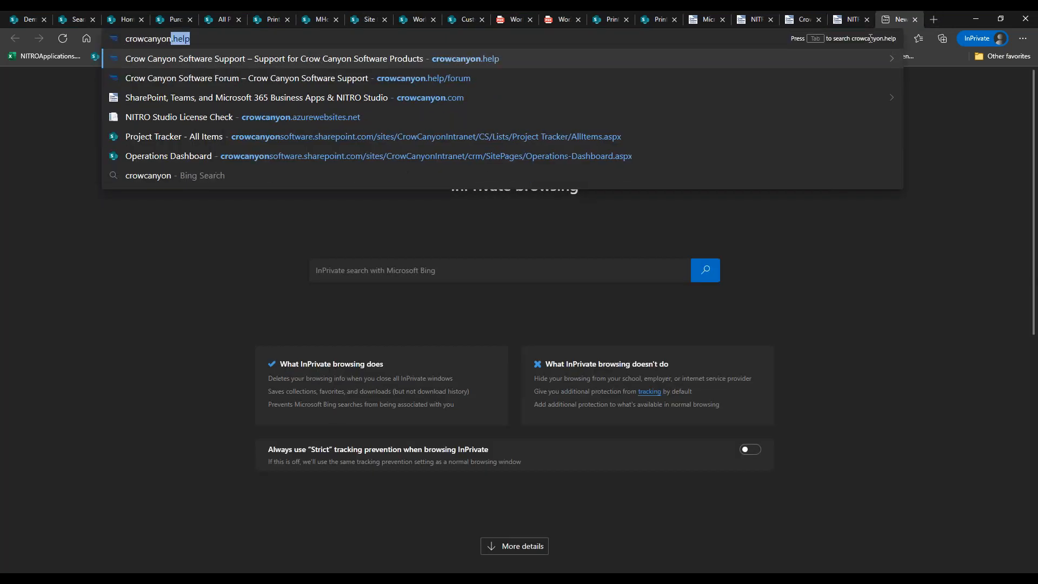
{"action": "type", "text": "help/"}
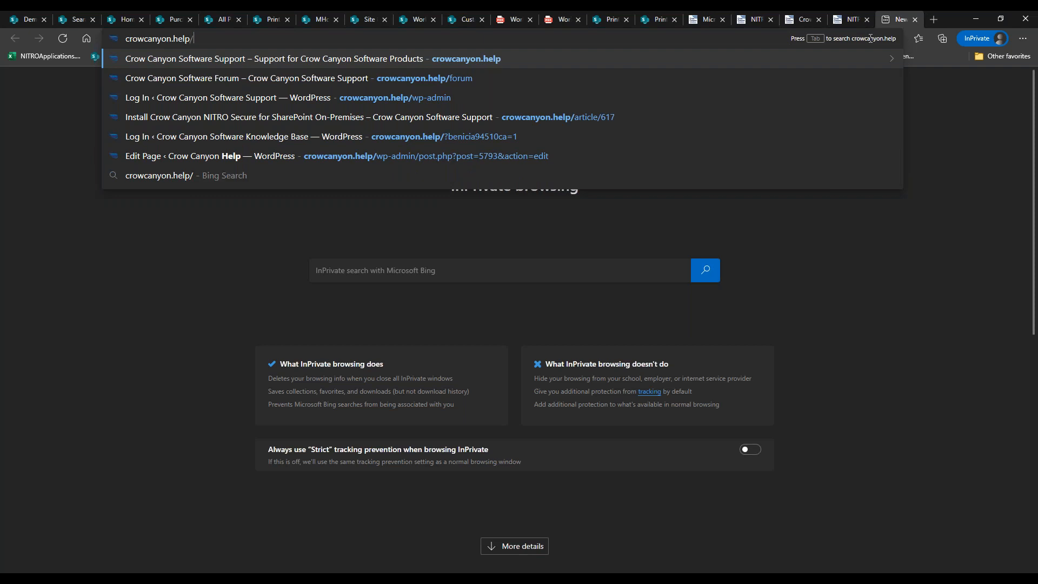
{"action": "type", "text": "forum"}
{"action": "key", "text": "Return"}
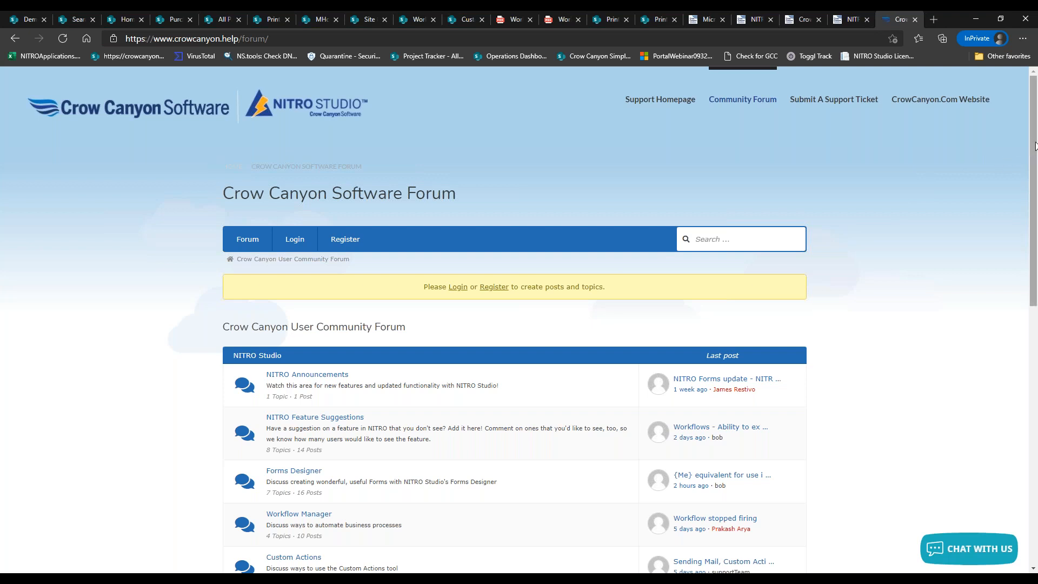
{"action": "left_click_drag", "start_coordinate": [1035, 144], "coordinate": [1024, 175]}
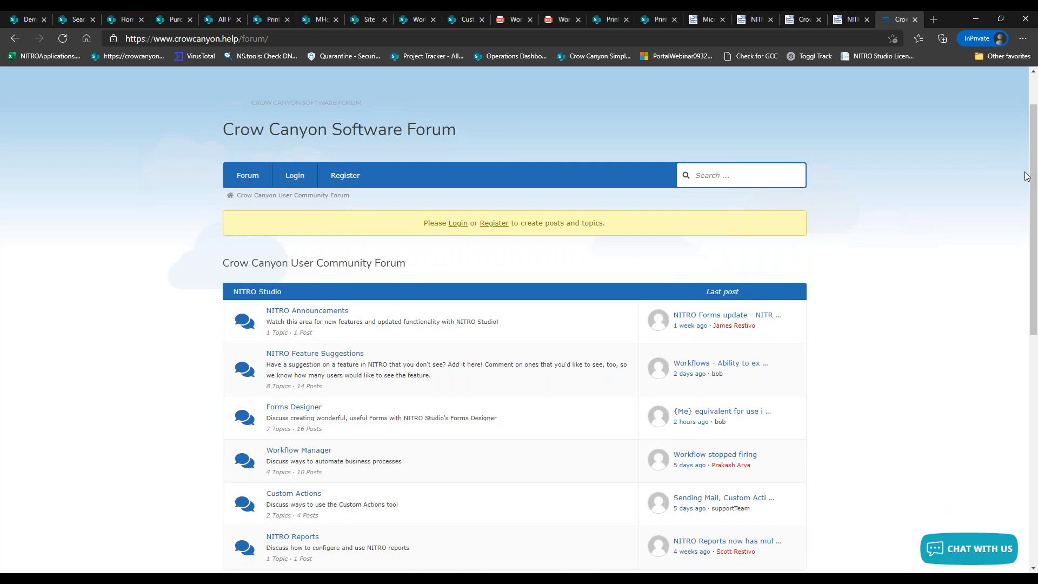
{"action": "mouse_move", "coordinate": [1034, 176]}
{"action": "left_mouse_down"}
{"action": "mouse_move", "coordinate": [1033, 404]}
{"action": "mouse_move", "coordinate": [1026, 154]}
{"action": "mouse_move", "coordinate": [1027, 184]}
{"action": "left_mouse_up"}
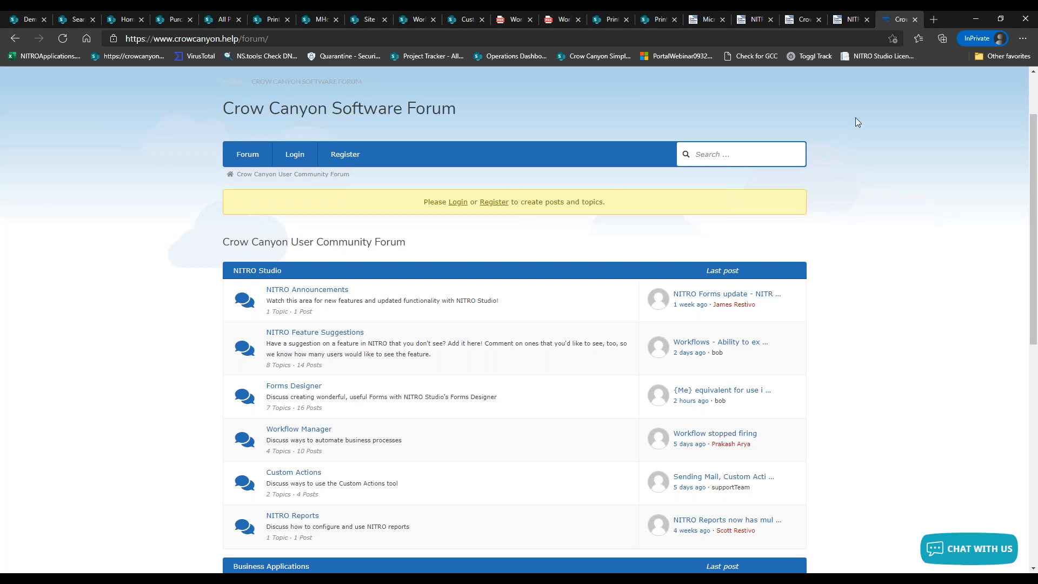
Step: Return to the already open NITRO Studio Workshops page with the upcoming workshops in view
{"action": "left_click", "coordinate": [844, 20]}
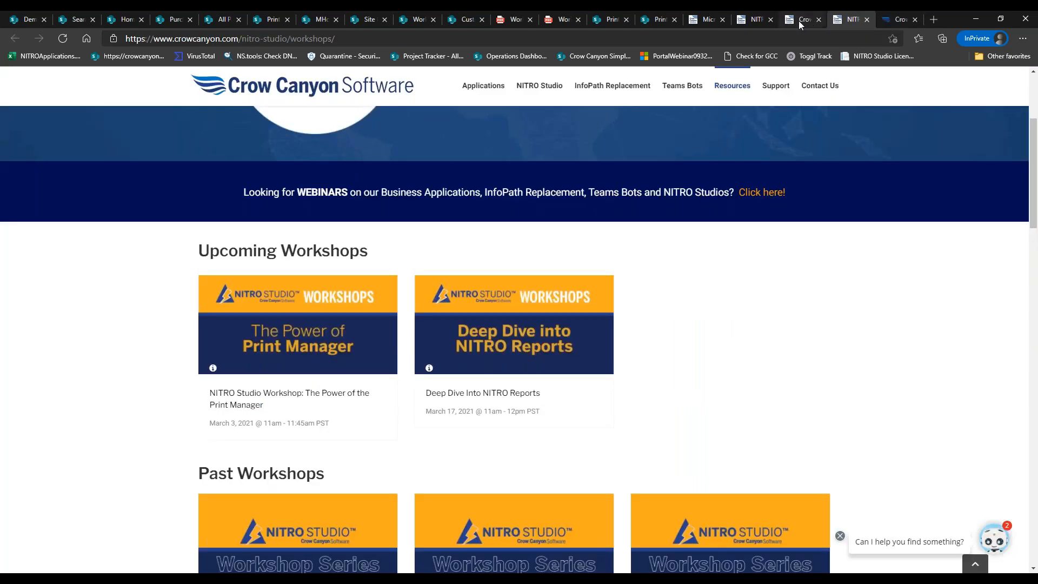
{"action": "left_click", "coordinate": [797, 20]}
{"action": "left_click", "coordinate": [848, 21]}
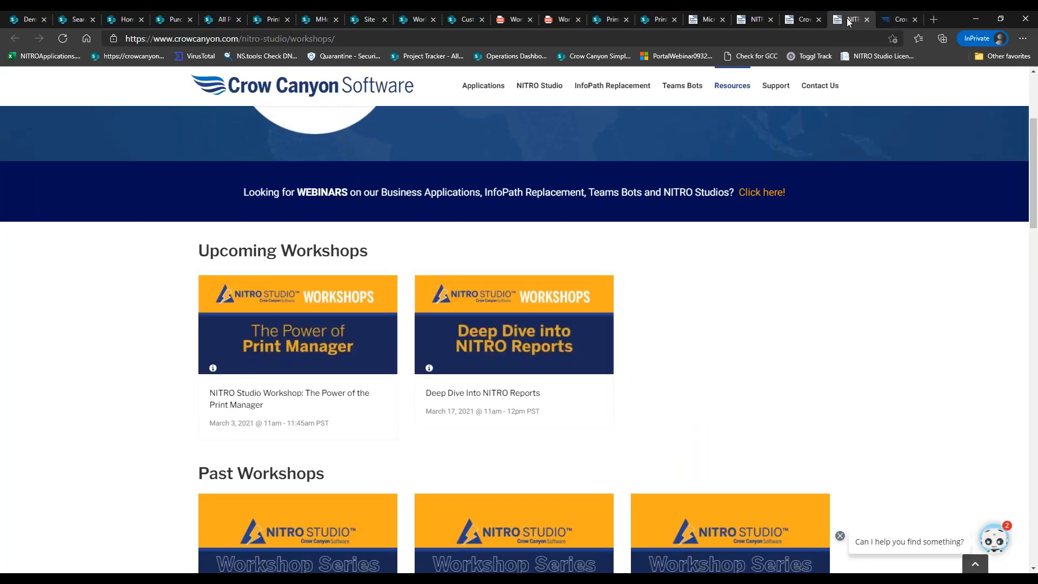